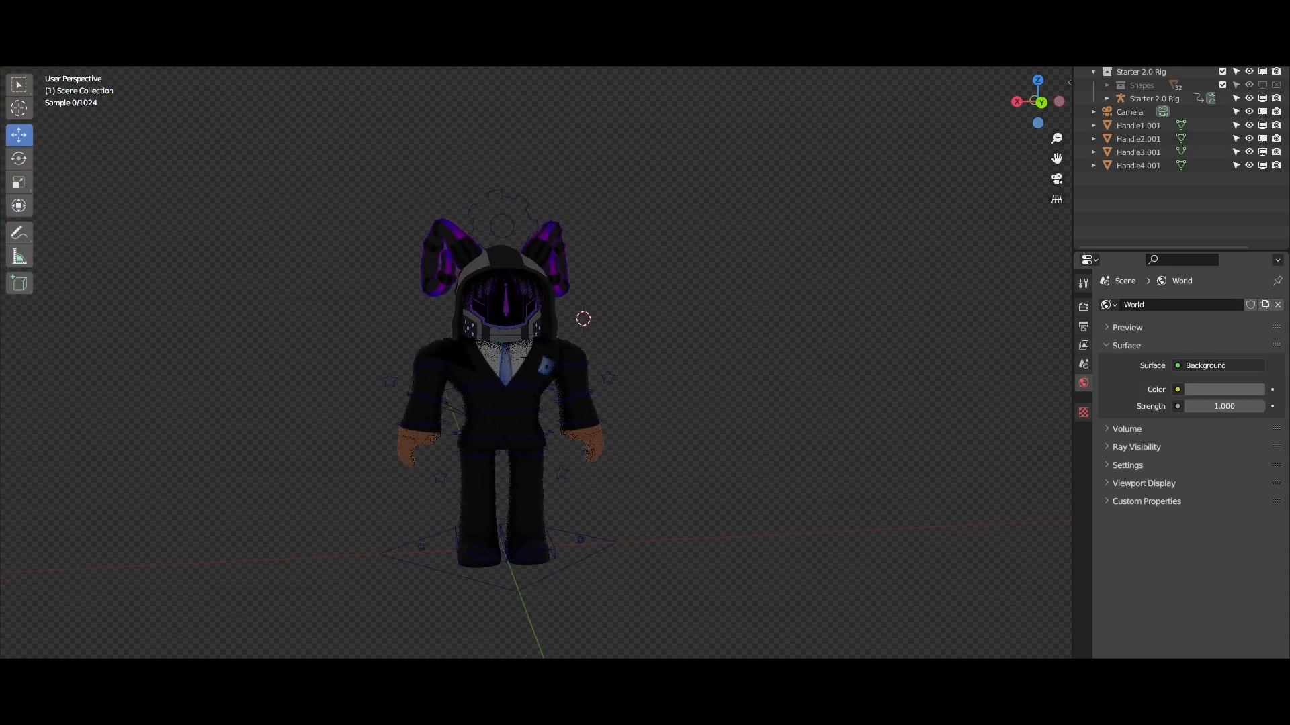
- Examine the Cycles sampling, denoising and transparent film settings, and the output resolution, file format and colour settings
{"action": "middle_click_drag", "start_coordinate": [661, 426], "coordinate": [661, 496], "text": "shift"}
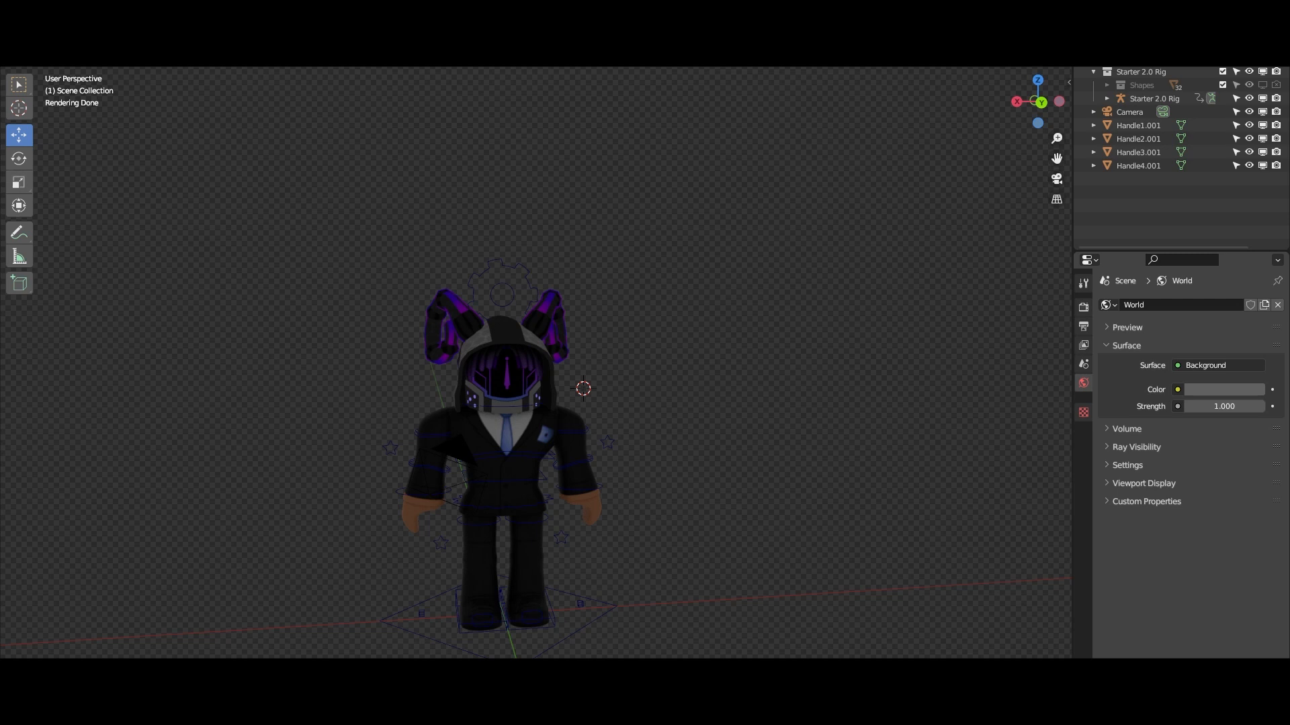
{"action": "middle_click_drag", "start_coordinate": [645, 598], "coordinate": [699, 522], "text": "shift"}
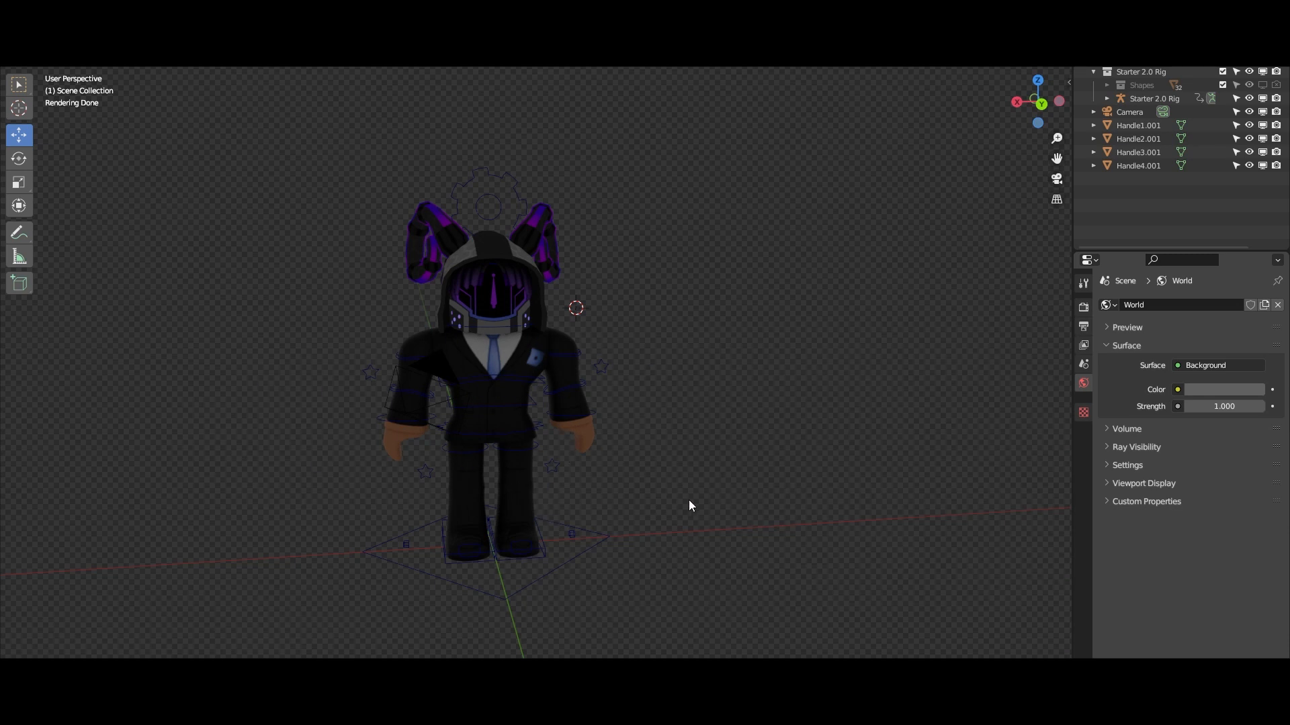
{"action": "left_click", "coordinate": [585, 549]}
{"action": "left_click", "coordinate": [1083, 307]}
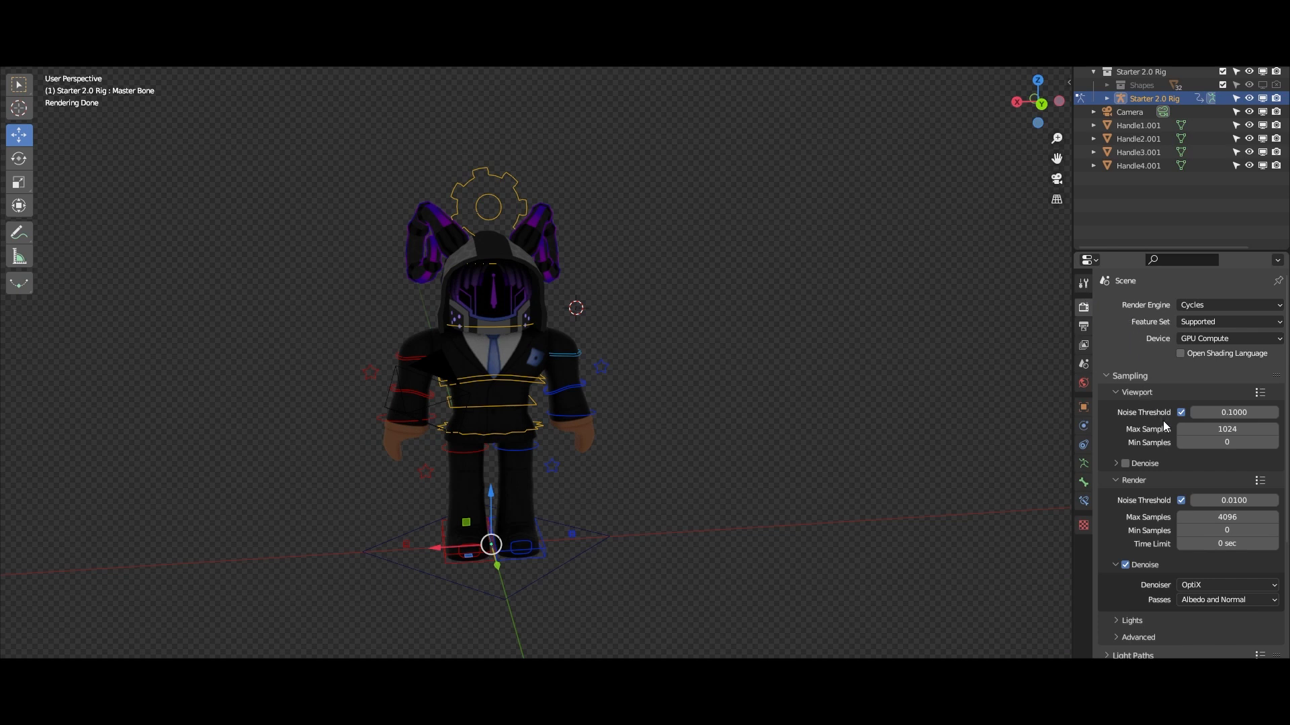
{"action": "scroll", "coordinate": [1146, 521], "scroll_direction": "down", "scroll_amount": 4}
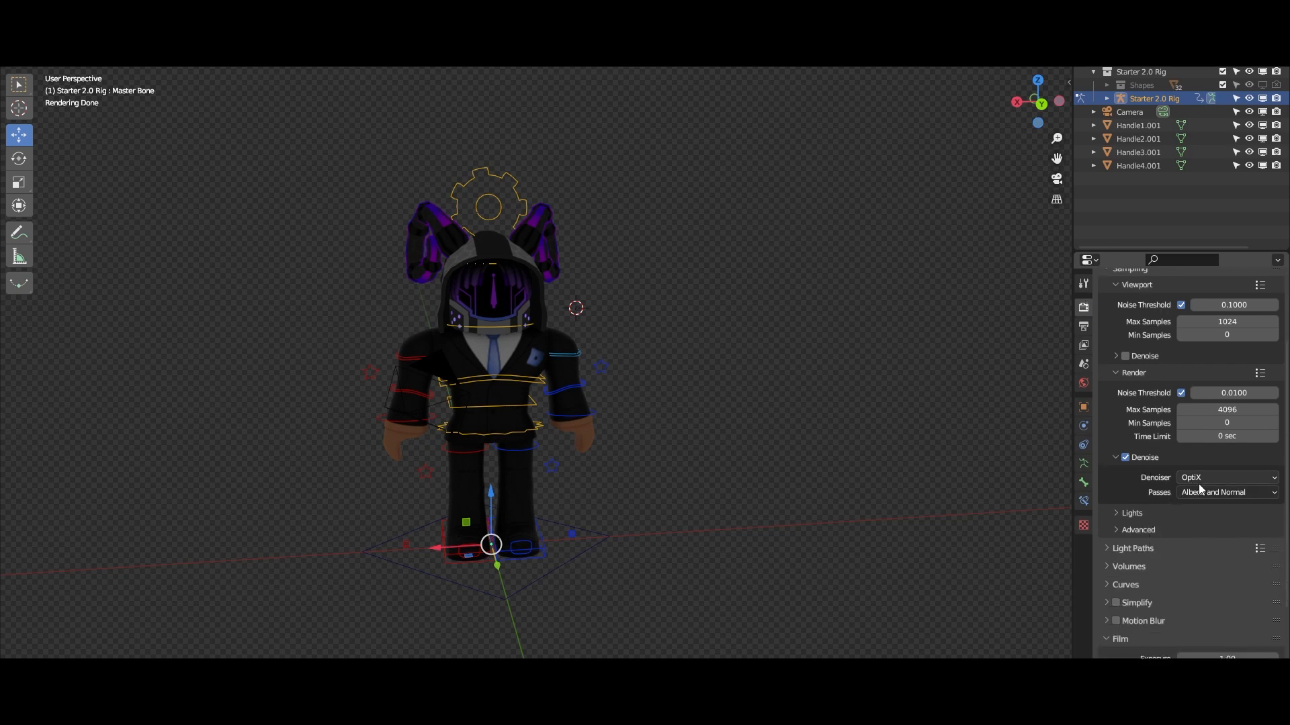
{"action": "scroll", "coordinate": [1197, 322], "scroll_direction": "up", "scroll_amount": 2}
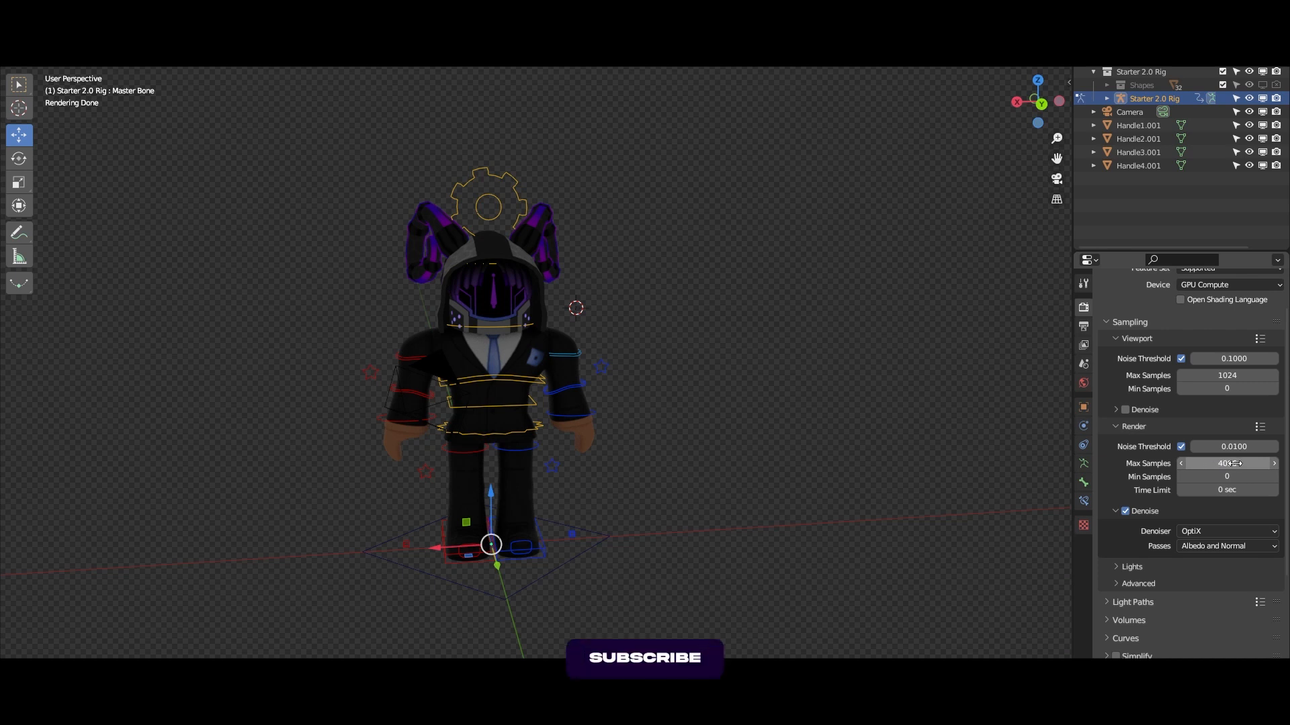
{"action": "scroll", "coordinate": [1223, 483], "scroll_direction": "down", "scroll_amount": 4}
{"action": "scroll", "coordinate": [1209, 513], "scroll_direction": "up", "scroll_amount": 3}
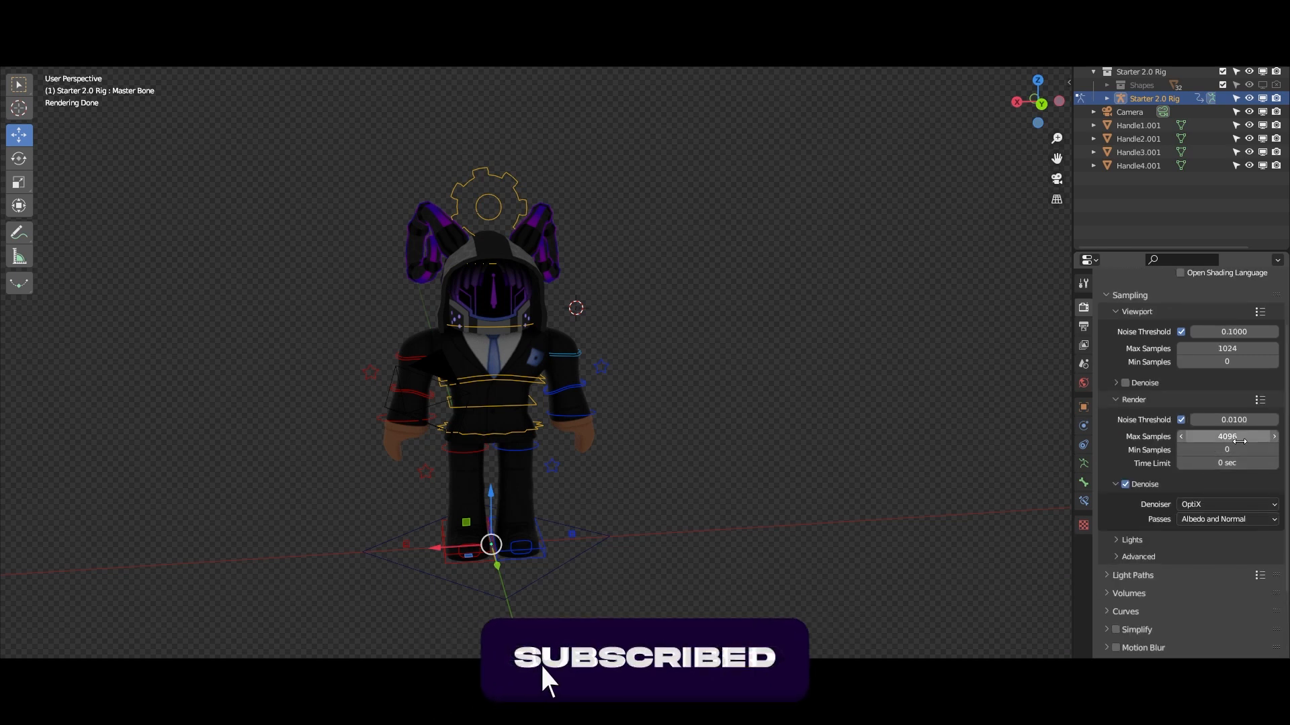
{"action": "scroll", "coordinate": [1180, 532], "scroll_direction": "down", "scroll_amount": 7}
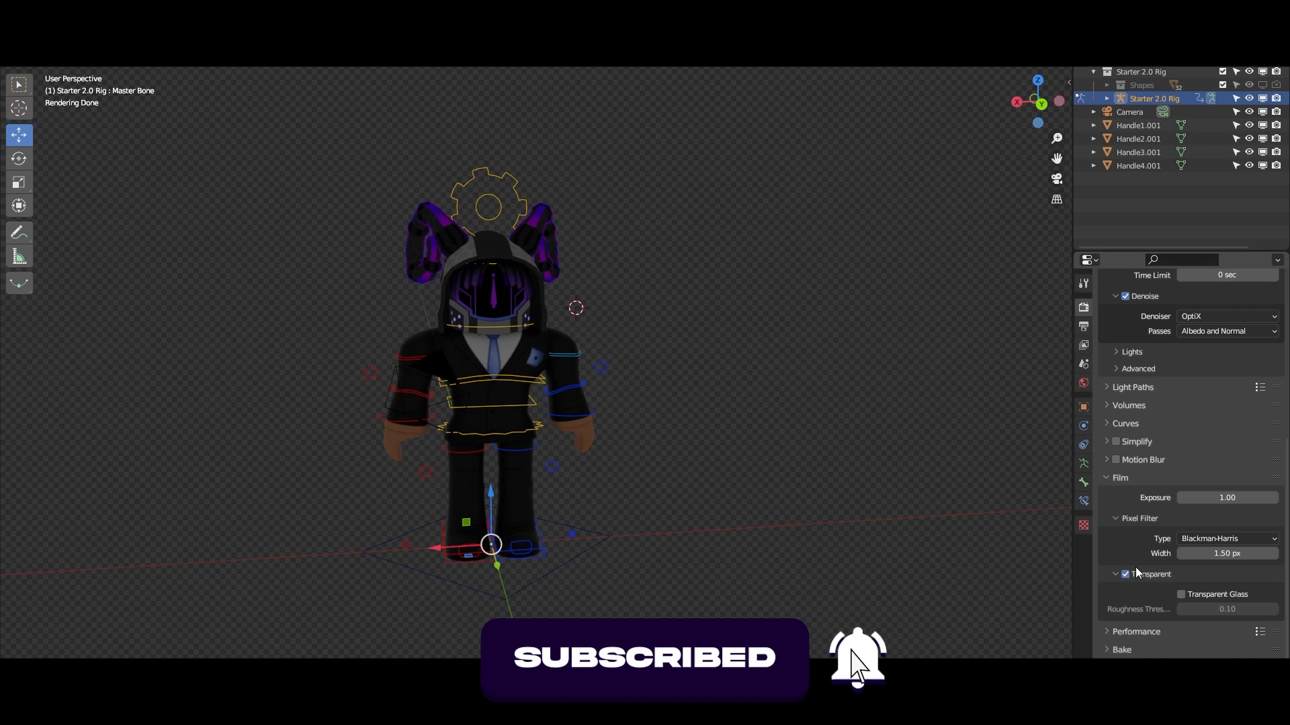
{"action": "left_click", "coordinate": [1084, 327]}
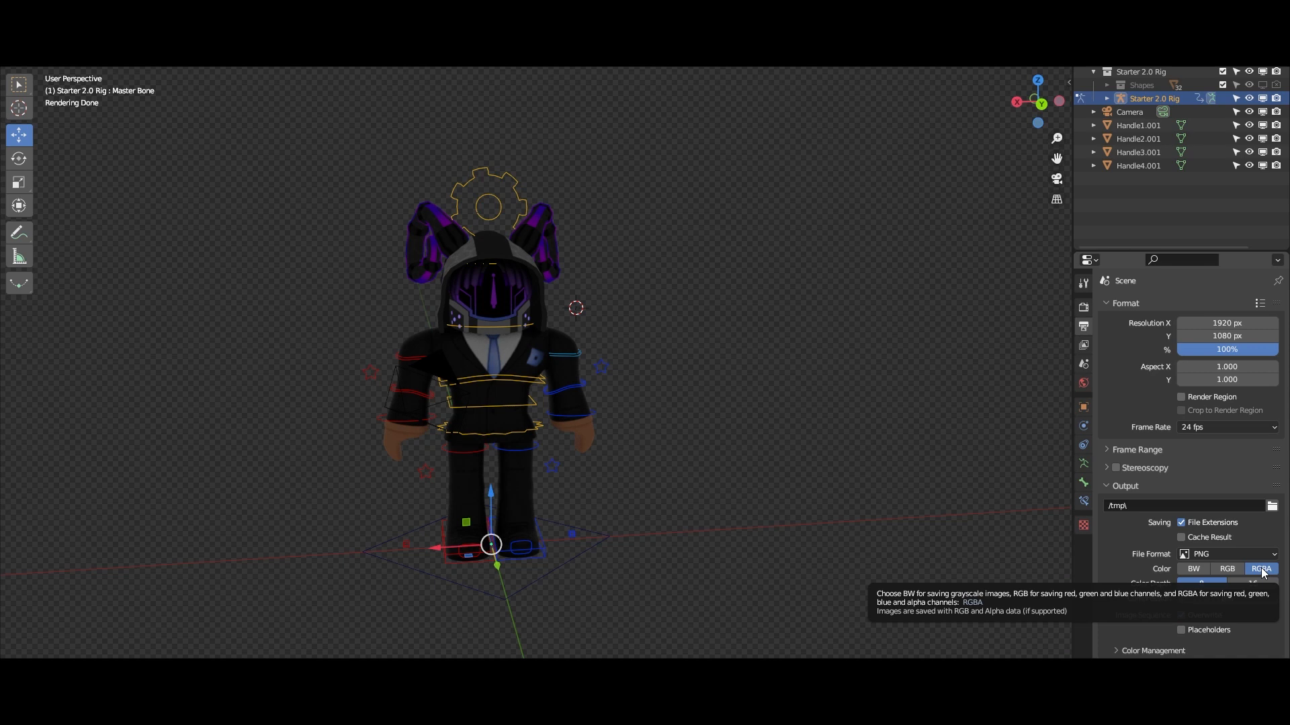
- Deselect the master bone, take the rig out of Pose Mode and add a new camera to the scene
{"action": "left_click", "coordinate": [594, 527]}
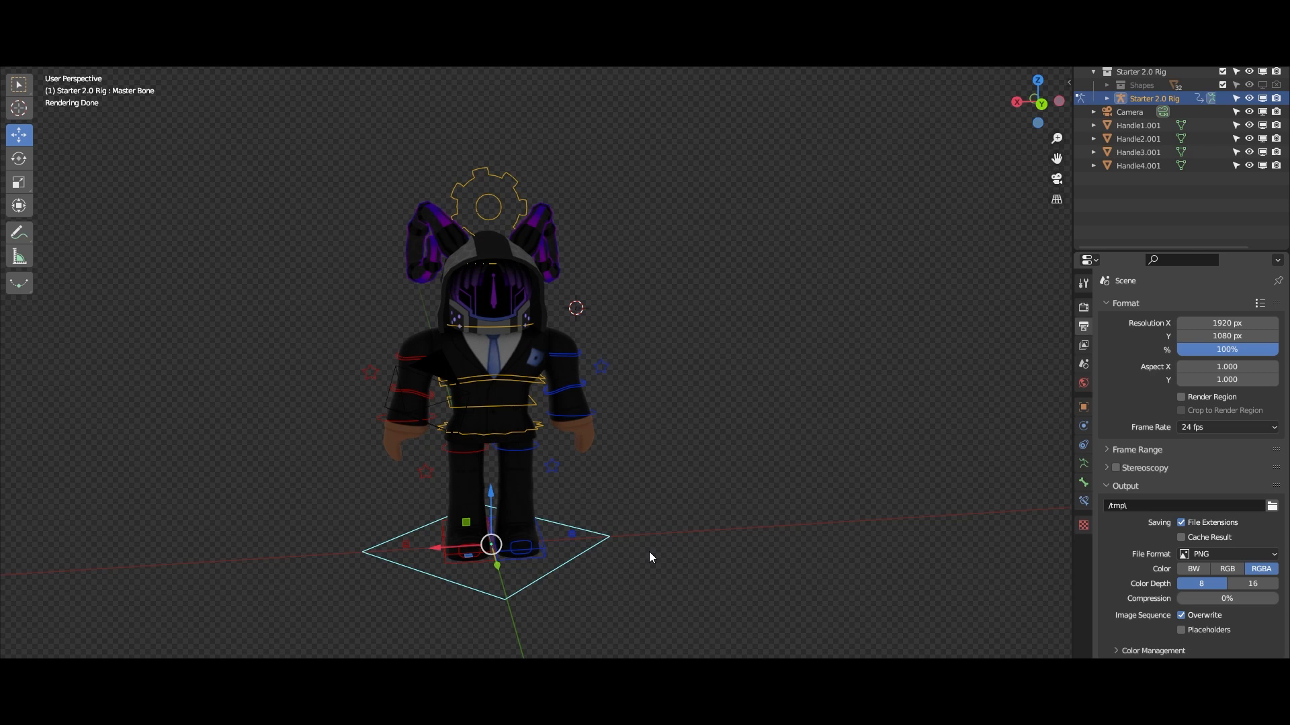
{"action": "left_click", "coordinate": [648, 499]}
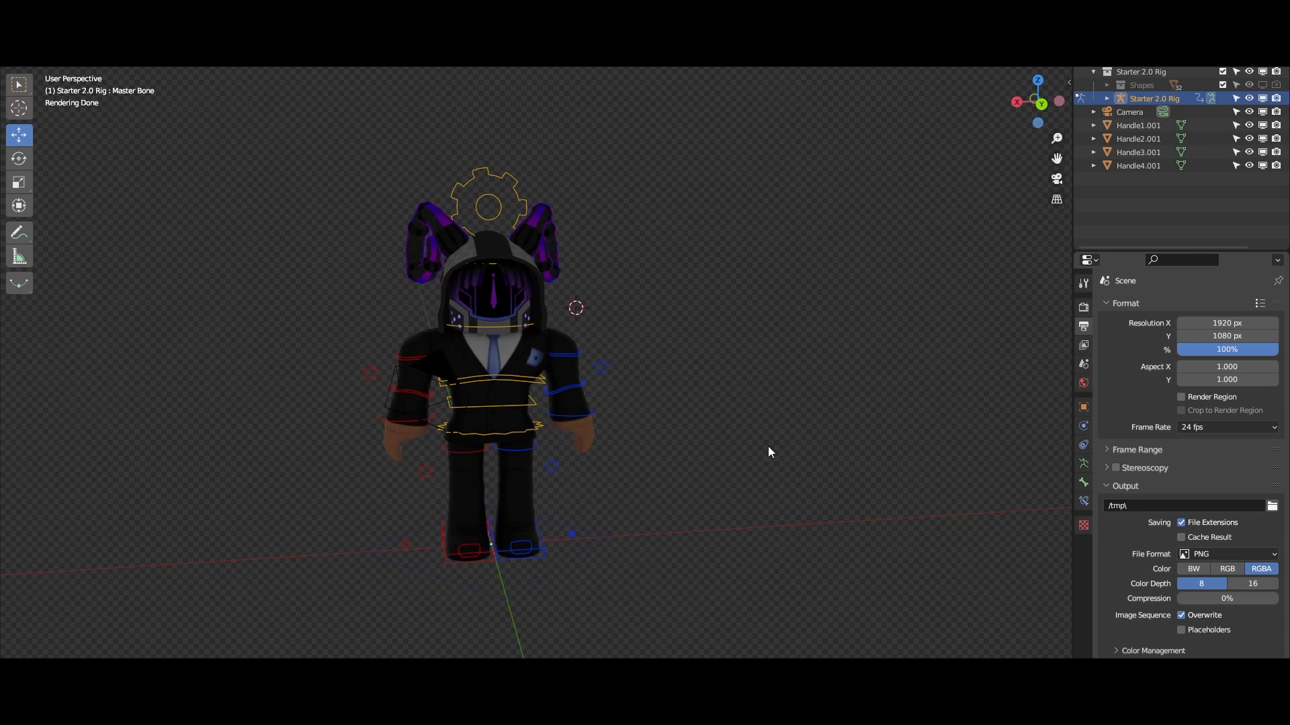
{"action": "key", "text": "ctrl+Tab"}
{"action": "key", "text": "shift+a"}
{"action": "left_click", "coordinate": [691, 650]}
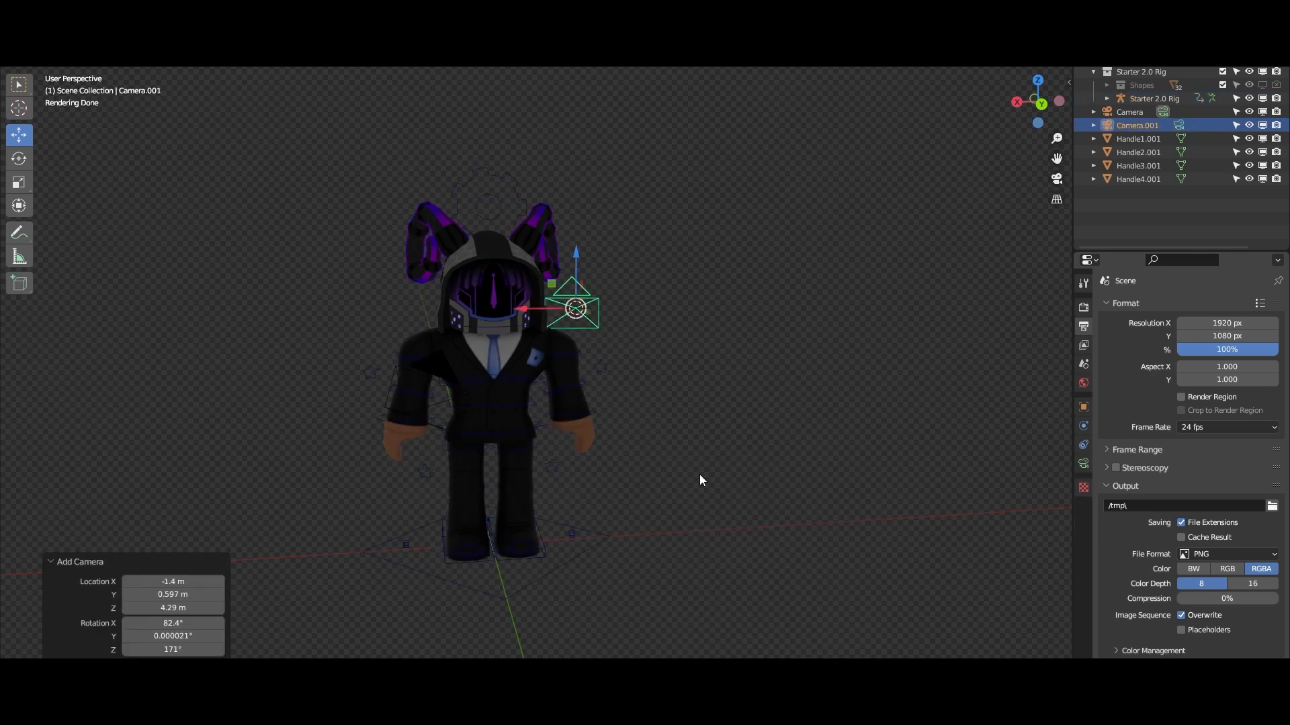
- Go to the existing camera's view and delete that old camera
{"action": "key", "text": "KP_0"}
{"action": "scroll", "coordinate": [707, 441], "scroll_direction": "down", "scroll_amount": 3}
{"action": "left_click", "coordinate": [750, 235]}
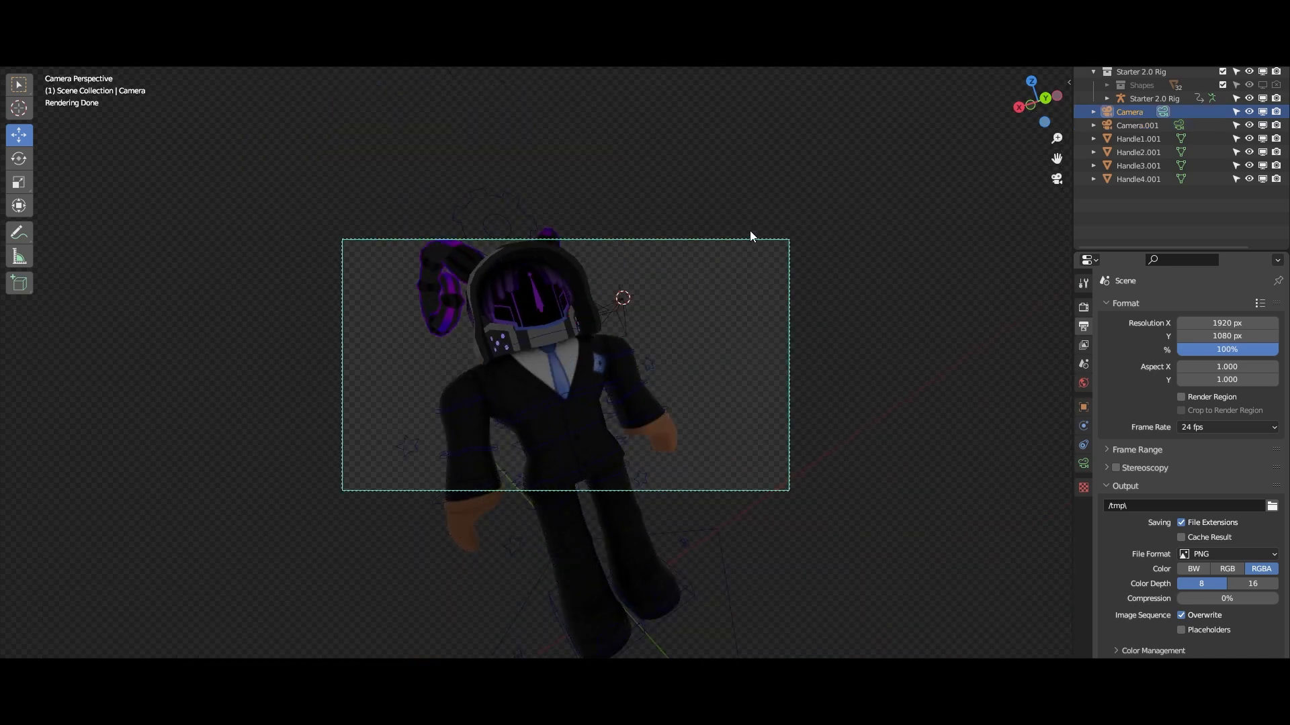
{"action": "key", "text": "x"}
{"action": "left_click", "coordinate": [747, 240]}
- Look through the newly added camera and pull it back so the character fits in its view
{"action": "left_click", "coordinate": [634, 187]}
{"action": "key", "text": "KP_0"}
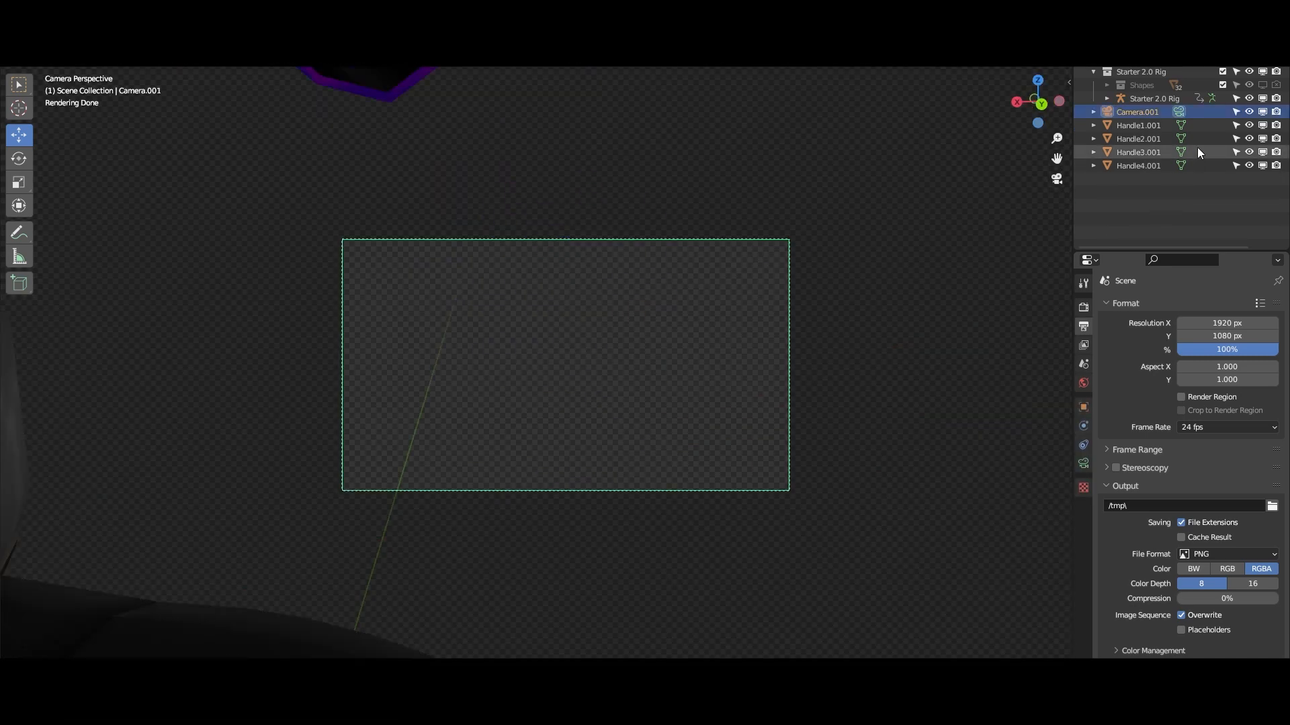
{"action": "left_click", "coordinate": [1182, 111]}
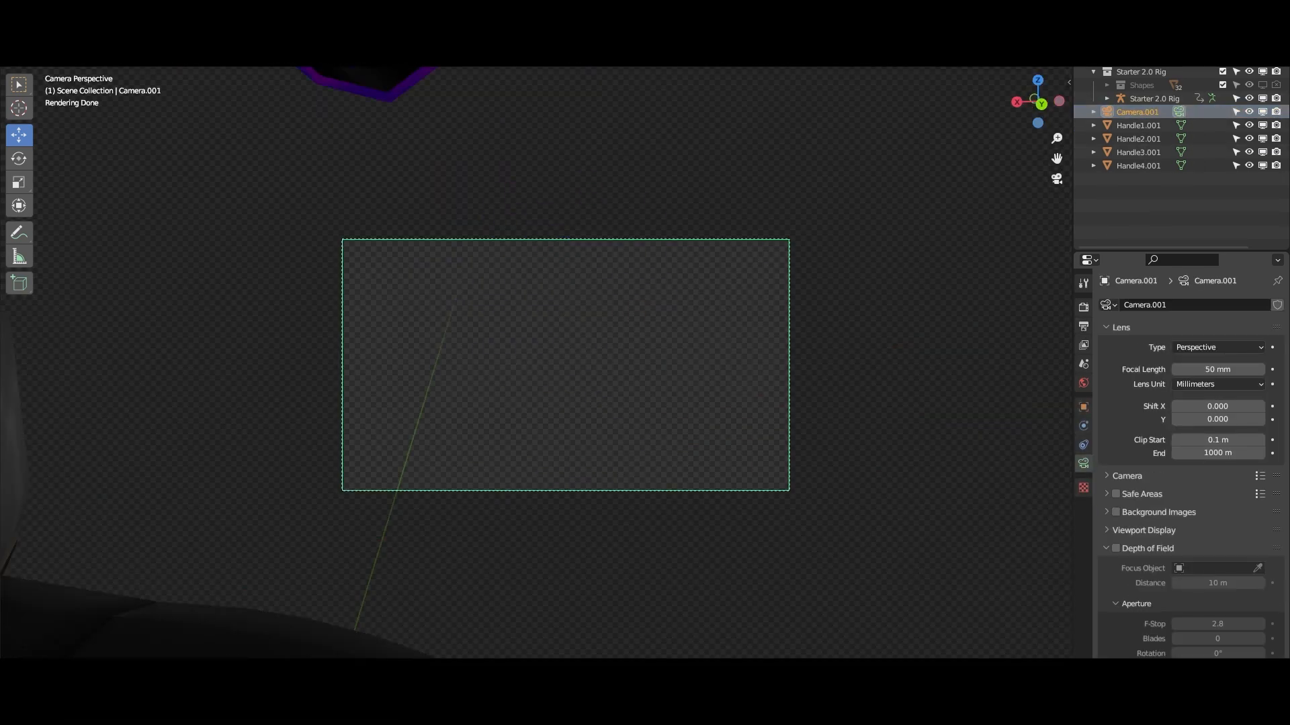
{"action": "scroll", "coordinate": [672, 376], "scroll_direction": "down", "scroll_amount": 7}
{"action": "middle_click_drag", "start_coordinate": [671, 376], "coordinate": [729, 370]}
{"action": "scroll", "coordinate": [728, 371], "scroll_direction": "up", "scroll_amount": 3}
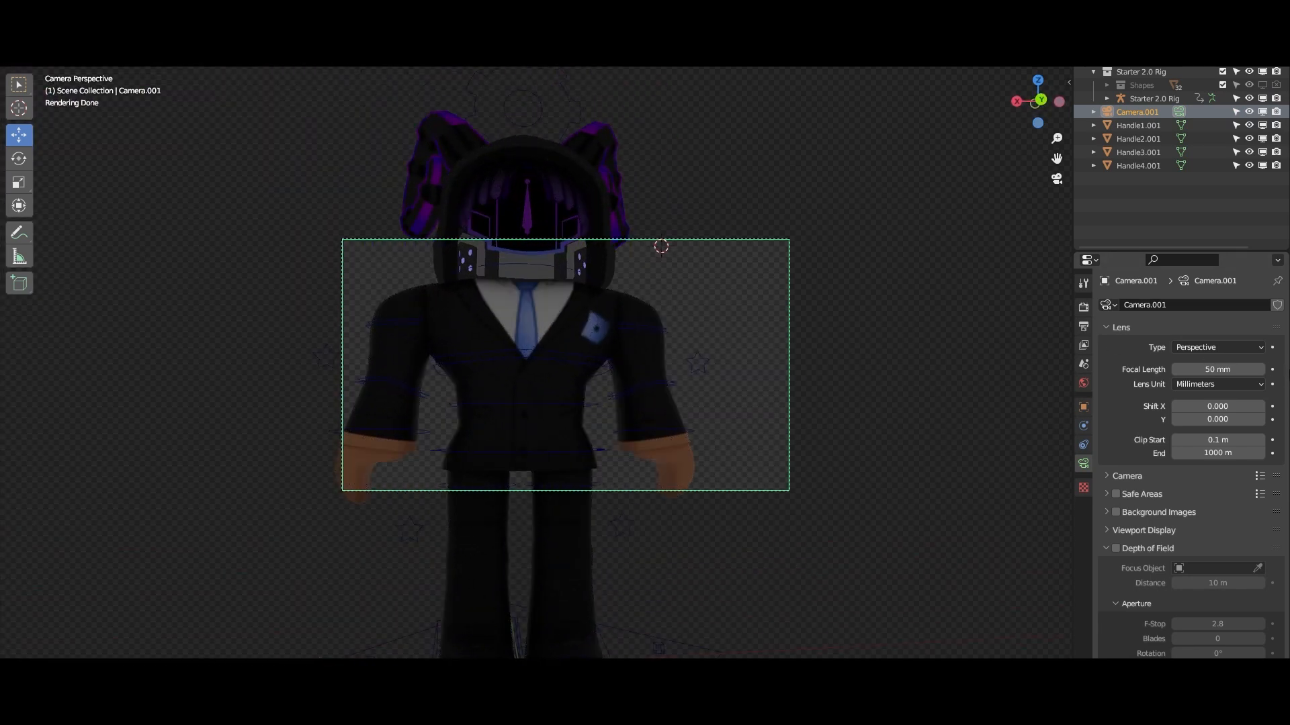
- Set the new camera's focal length to 24 mm
{"action": "left_click", "coordinate": [1224, 367]}
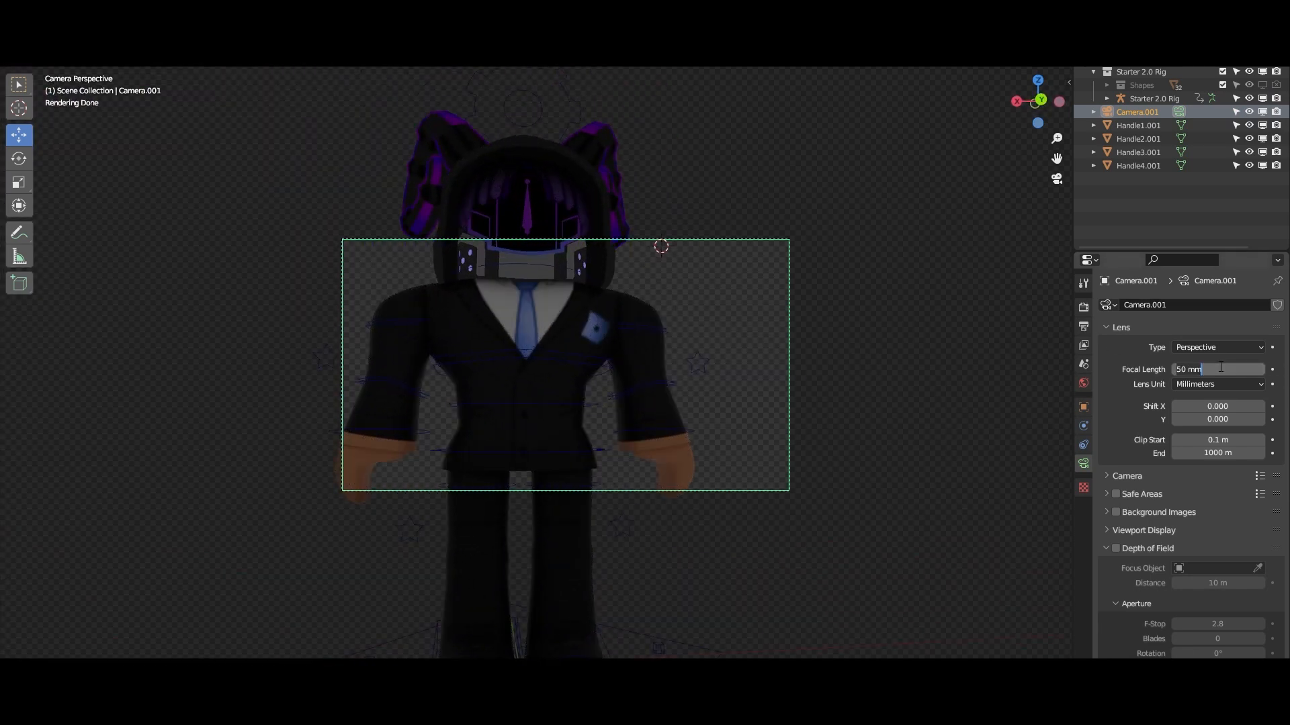
{"action": "type", "text": "24"}
{"action": "key", "text": "Return"}
- Reposition the camera with walk navigation to frame the character from a slightly turned, tilted angle
{"action": "key", "text": "w"}
{"action": "key", "text": "a"}
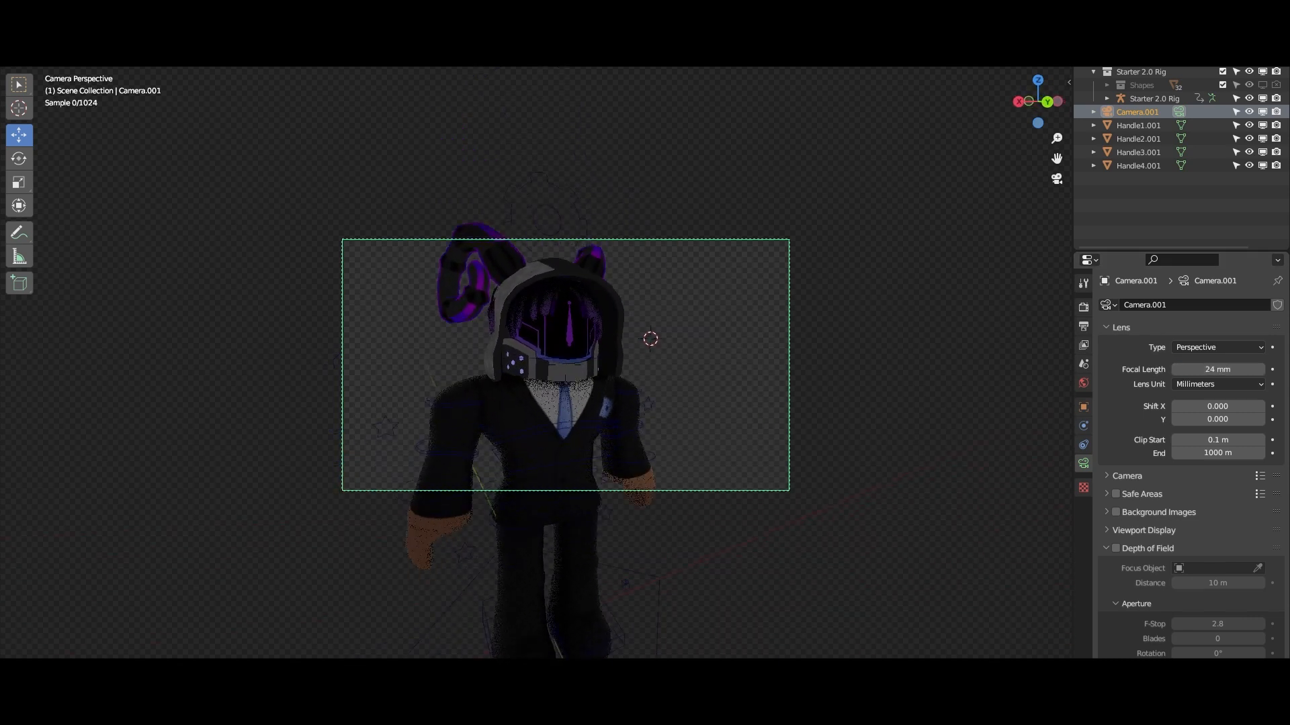
{"action": "key", "text": "s"}
{"action": "key", "text": "w"}
{"action": "key", "text": "s"}
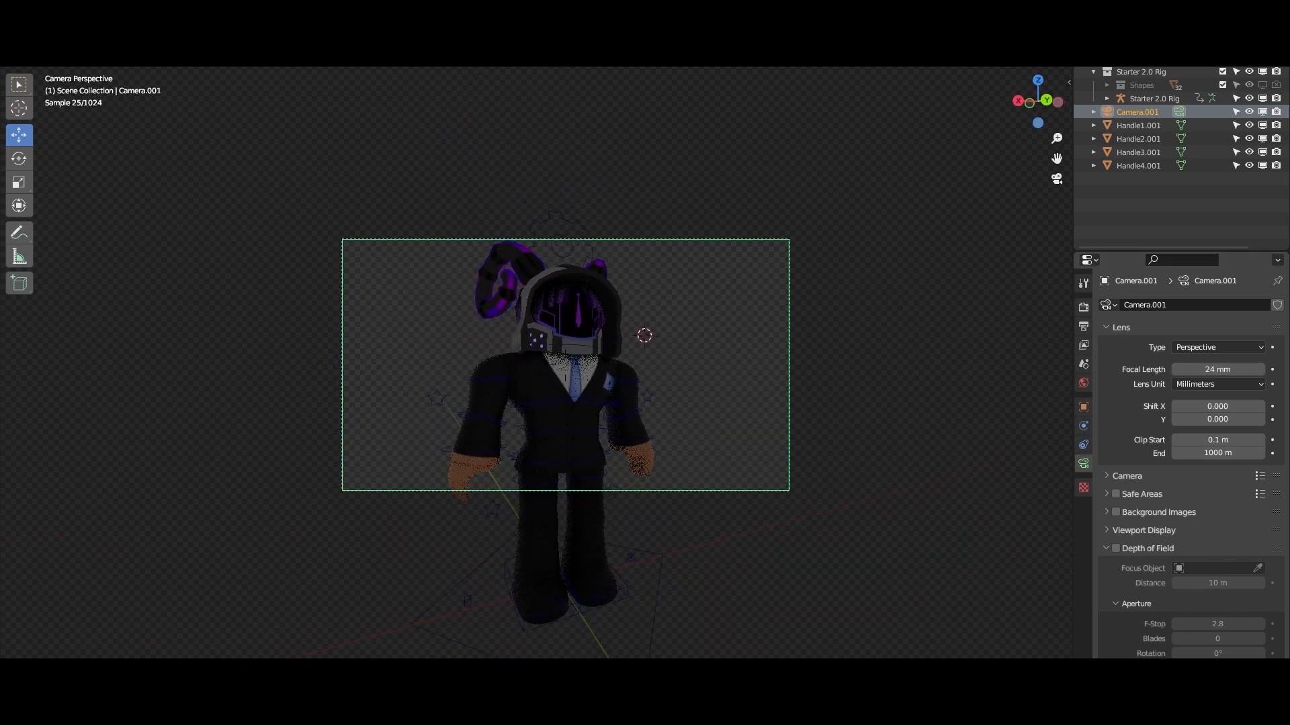
{"action": "key", "text": "w"}
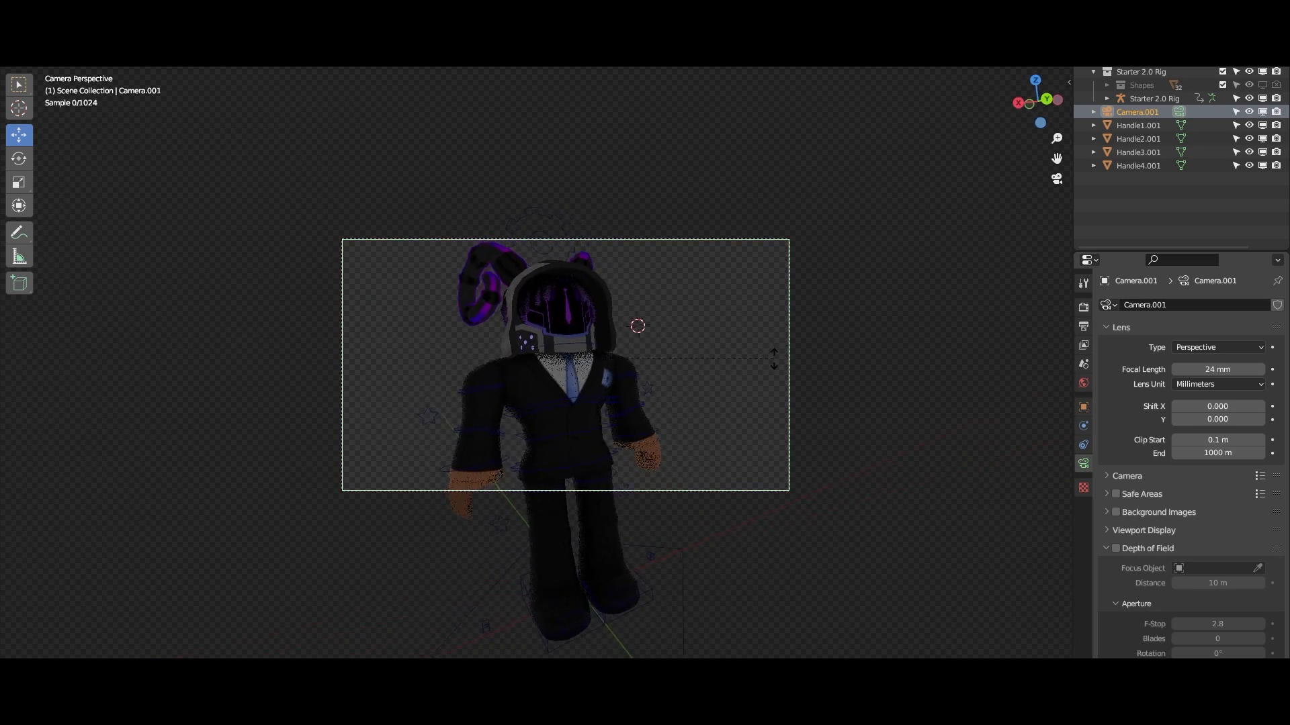
- Select the character rig, switch it to Pose Mode and select the left foot bone
{"action": "left_click", "coordinate": [650, 591]}
{"action": "key", "text": "ctrl+Tab"}
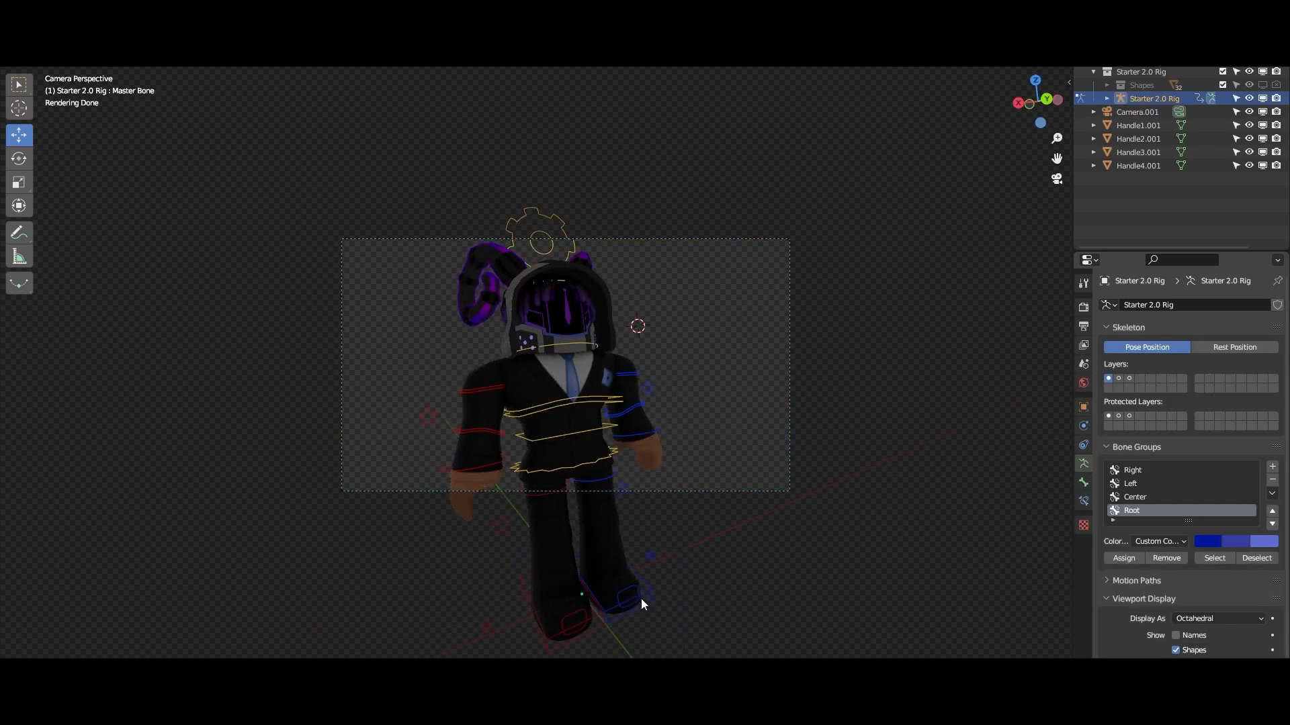
{"action": "left_click", "coordinate": [645, 604]}
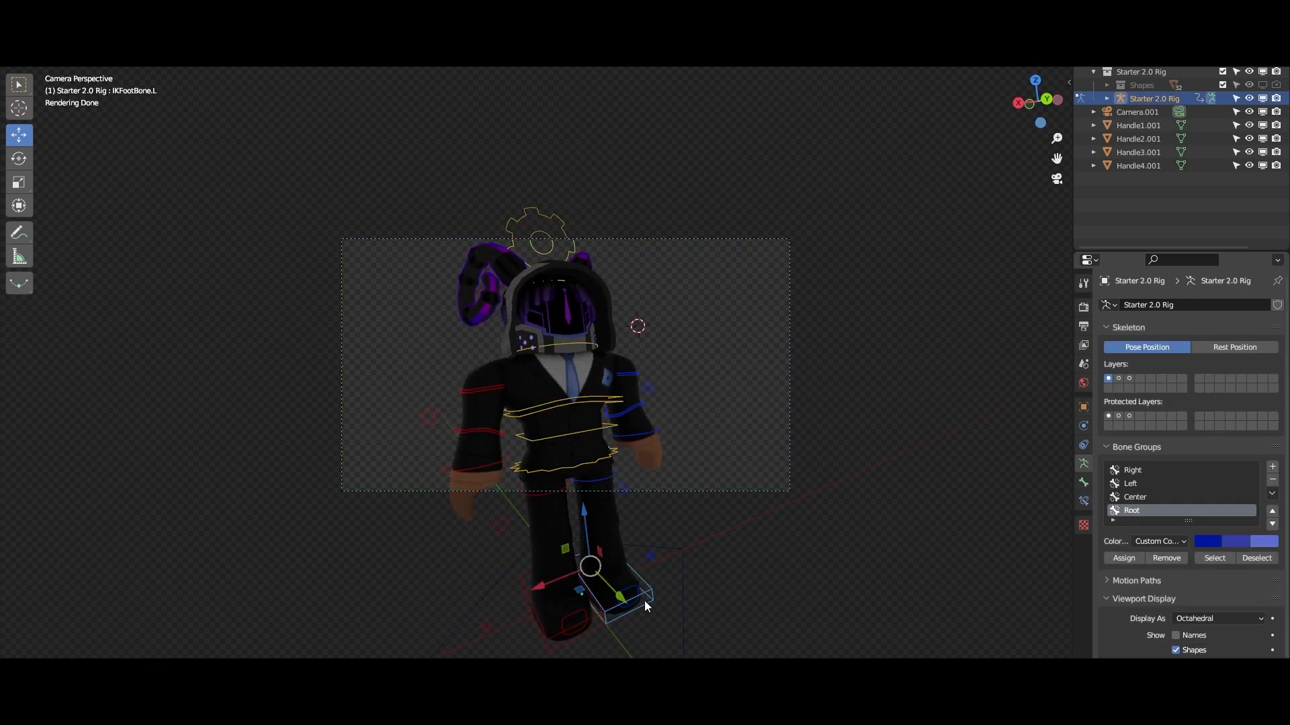
- Try moving the lower torso bone slightly downward and undo the move
{"action": "left_click", "coordinate": [571, 436]}
{"action": "left_click", "coordinate": [596, 430]}
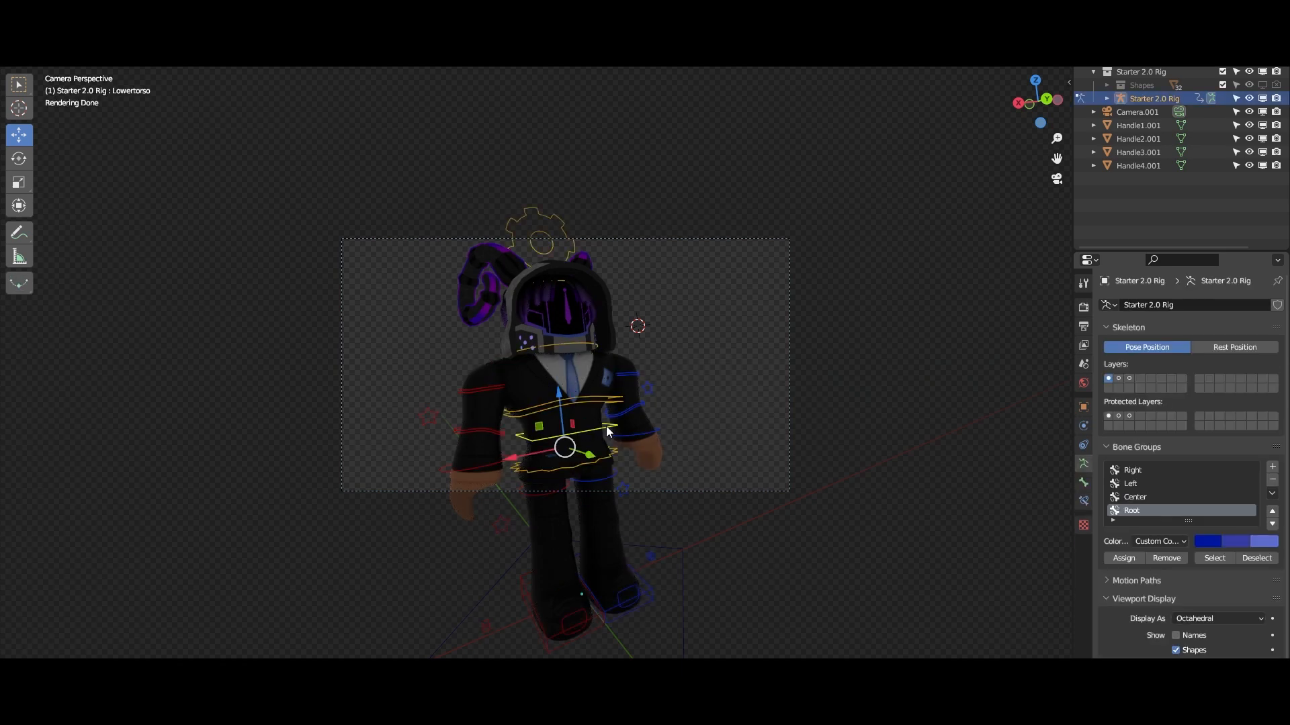
{"action": "left_click_drag", "start_coordinate": [566, 447], "coordinate": [558, 464]}
{"action": "key", "text": "ctrl+z"}
- Select the hood, horns and hair accessories on the character's head, with the hood as the active object
{"action": "left_click", "coordinate": [609, 334]}
{"action": "scroll", "coordinate": [603, 327], "scroll_direction": "up", "scroll_amount": 3}
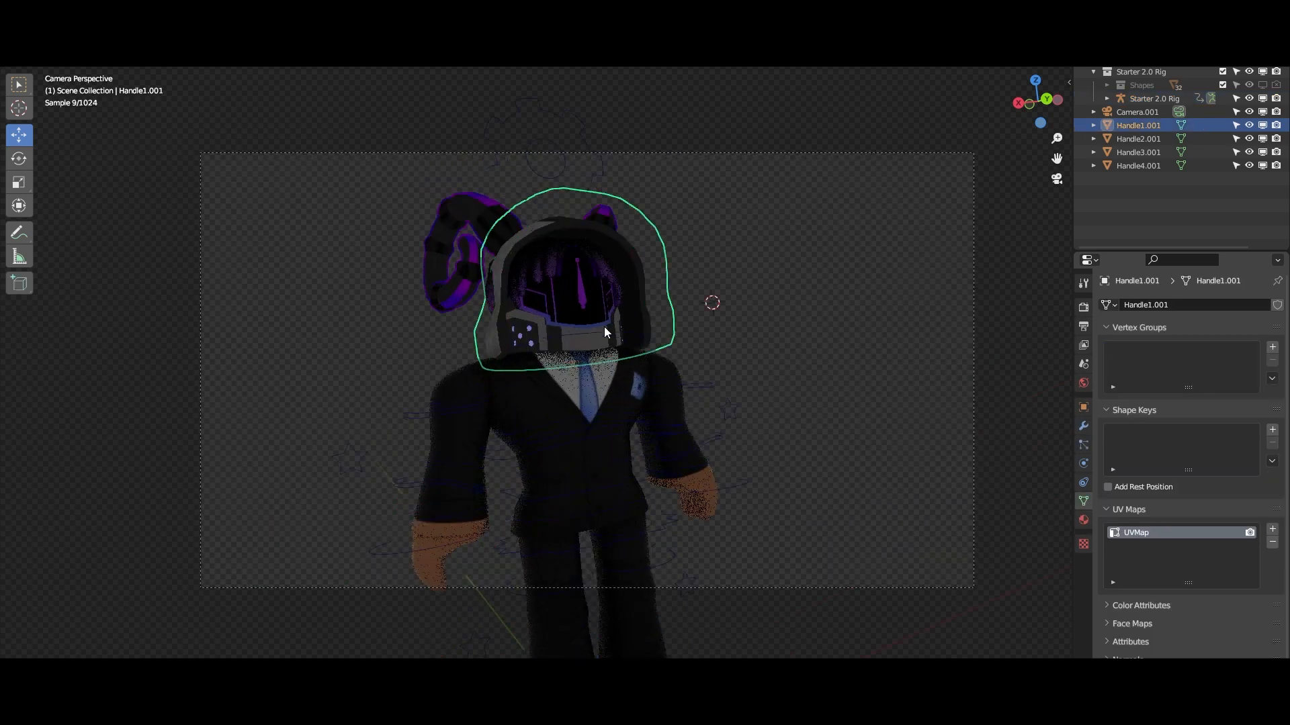
{"action": "middle_click_drag", "start_coordinate": [318, 177], "coordinate": [316, 195]}
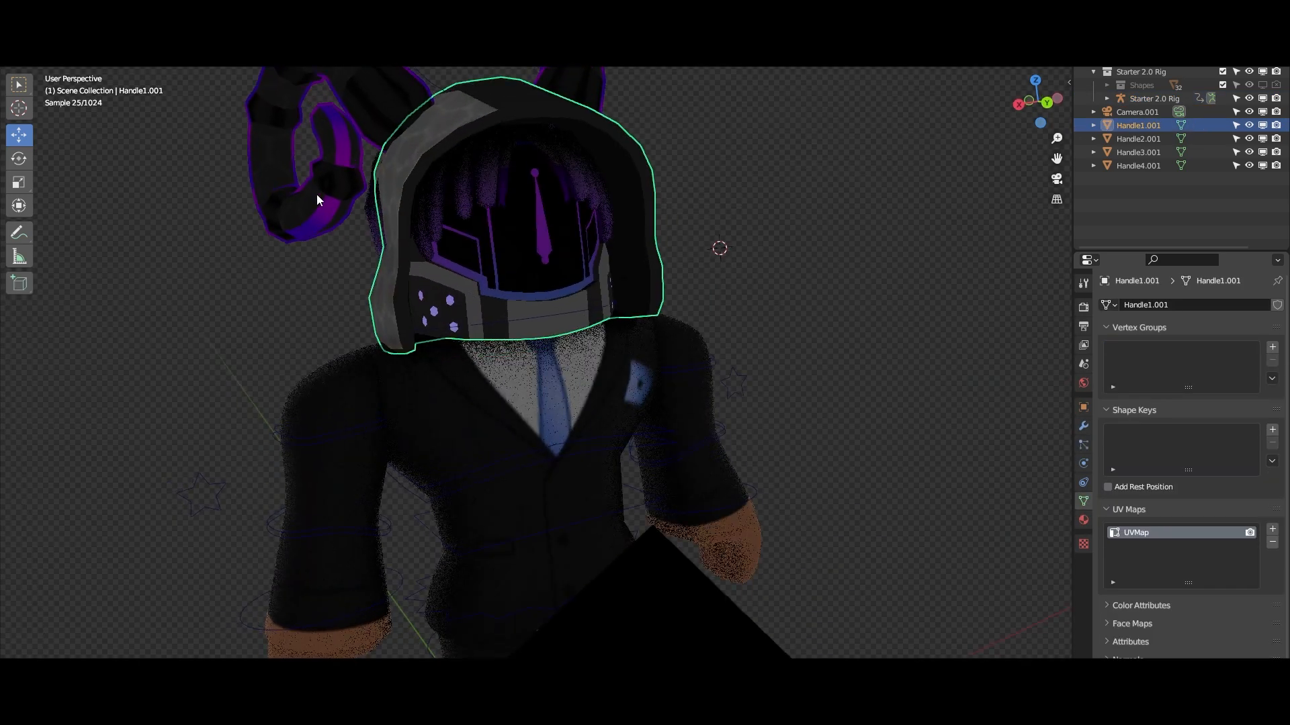
{"action": "left_click", "coordinate": [318, 194], "text": "shift"}
{"action": "left_click", "coordinate": [364, 216], "text": "shift"}
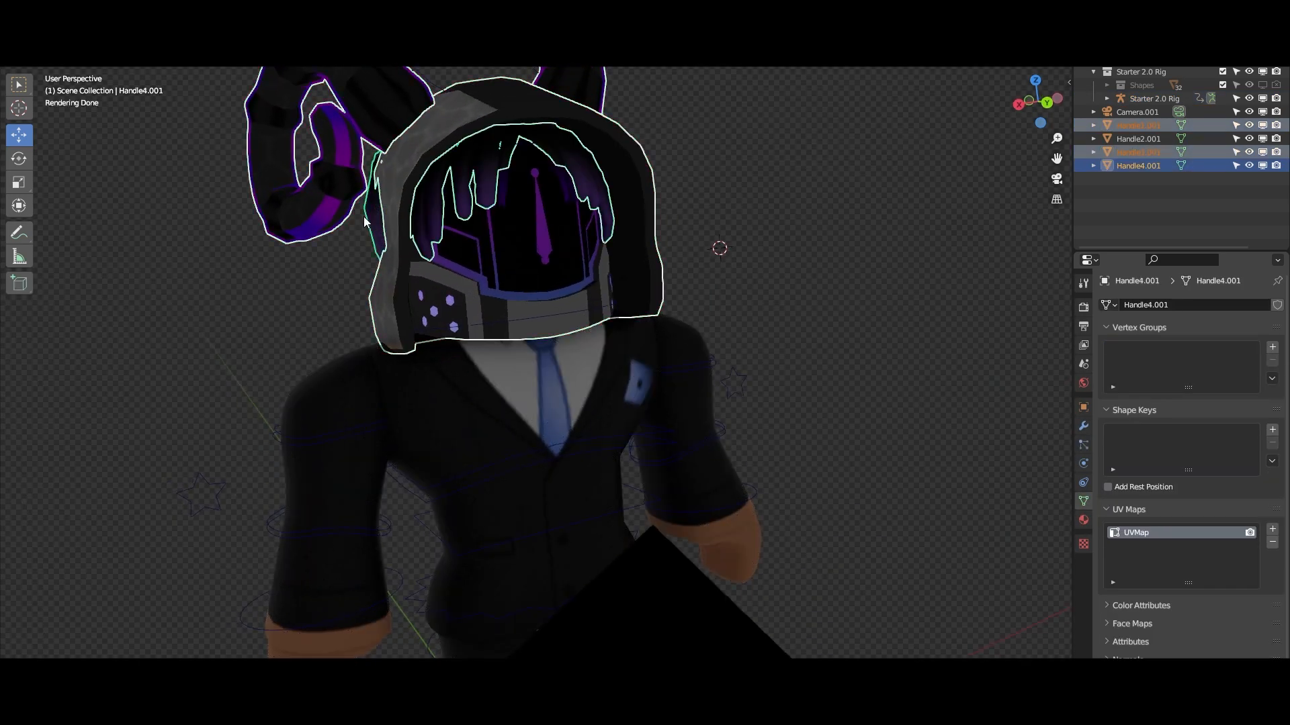
{"action": "key", "text": "g"}
{"action": "right_click", "coordinate": [563, 251]}
{"action": "left_click", "coordinate": [563, 251], "text": "shift"}
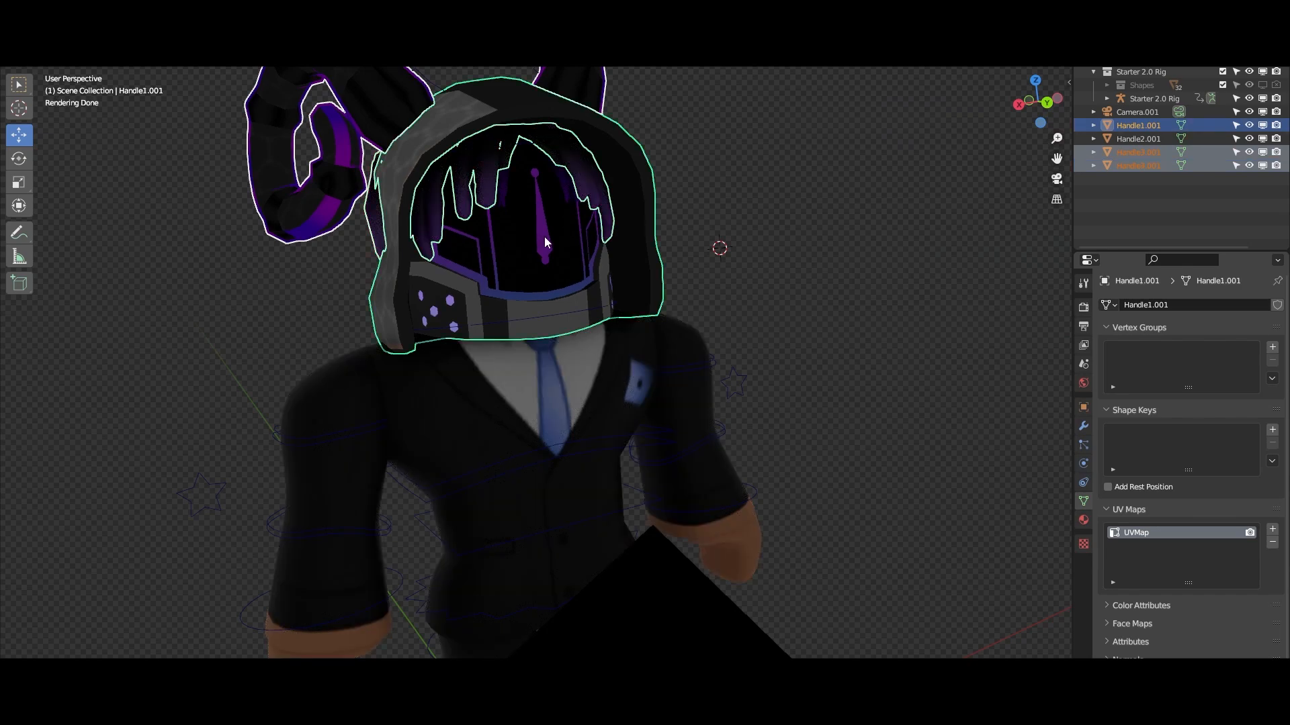
- Try to add the face mask inside the hood to the accessory selection and cancel a trial move
{"action": "middle_click_drag", "start_coordinate": [639, 248], "coordinate": [712, 247]}
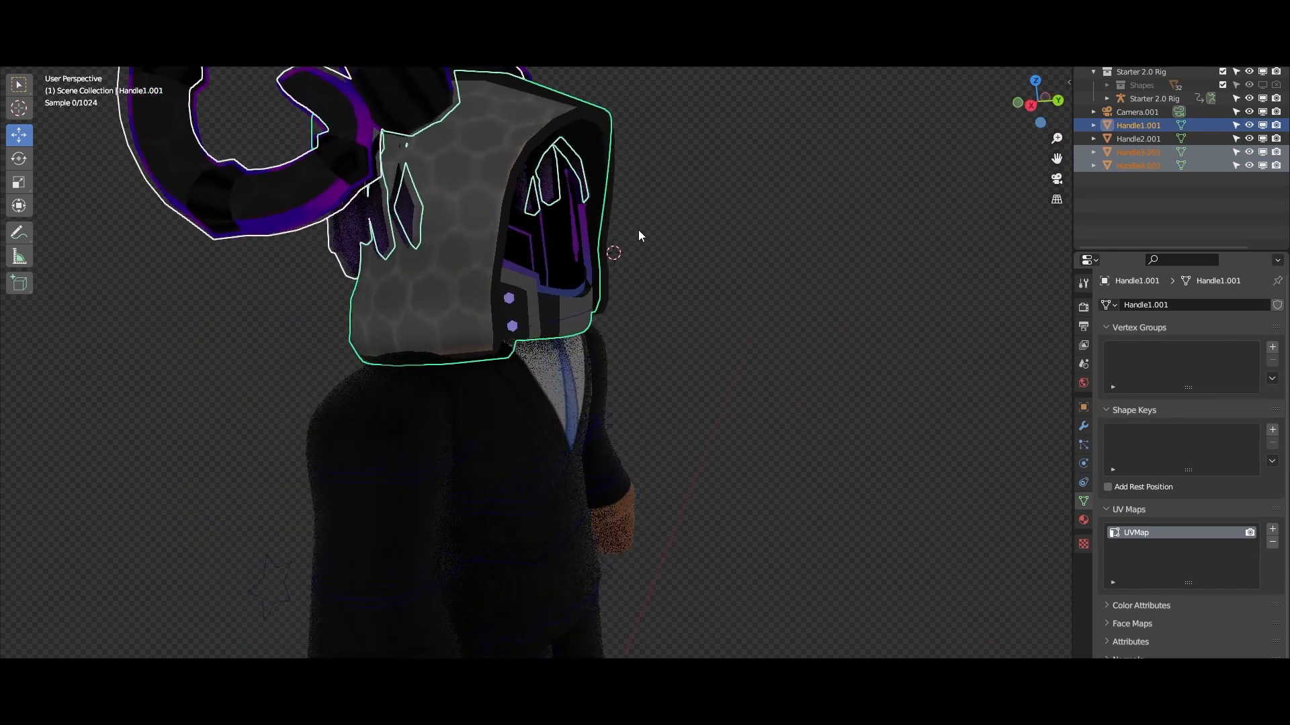
{"action": "left_click", "coordinate": [570, 213], "text": "shift"}
{"action": "left_click", "coordinate": [574, 192], "text": "shift"}
{"action": "left_click", "coordinate": [575, 181], "text": "shift"}
{"action": "left_click", "coordinate": [574, 180], "text": "shift"}
{"action": "key", "text": "g"}
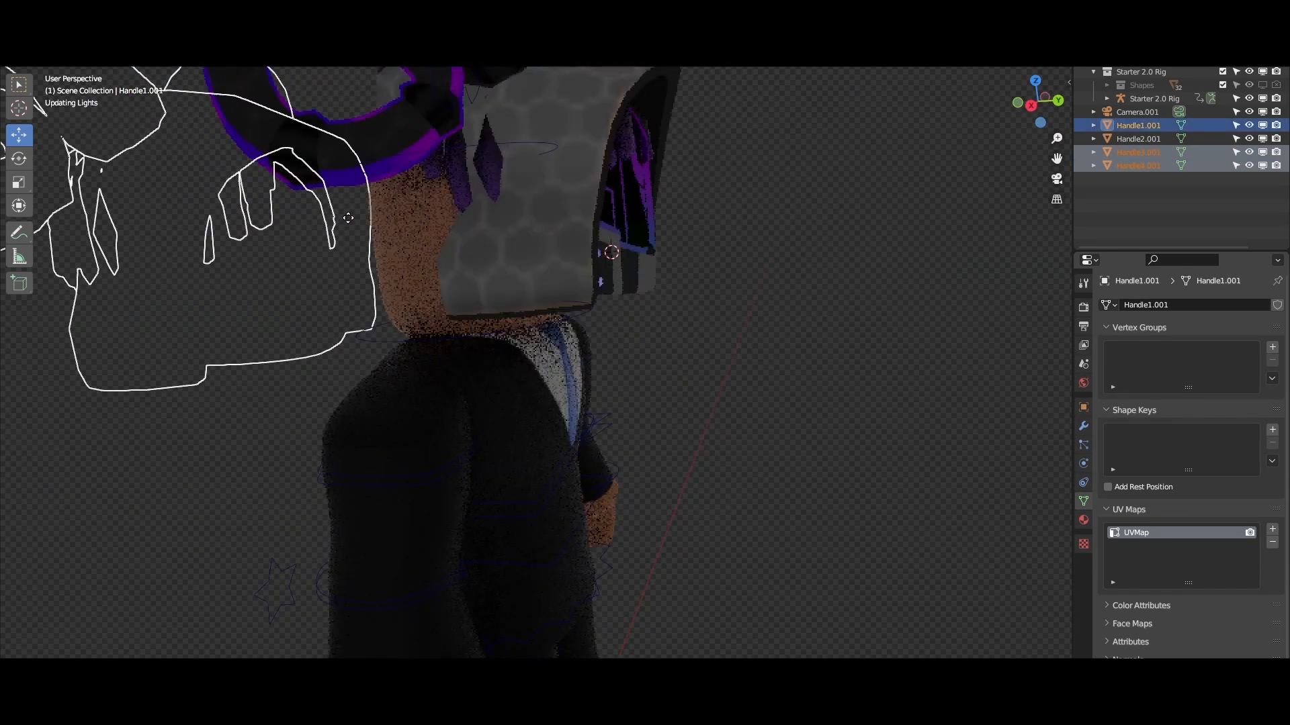
{"action": "key", "text": "Escape"}
- Change the viewport shading and box-select the face mask inside the hood to add it to the selection
{"action": "key", "text": "z"}
{"action": "left_click", "coordinate": [385, 287]}
{"action": "middle_click_drag", "start_coordinate": [557, 204], "coordinate": [590, 219]}
{"action": "key", "text": "b"}
{"action": "left_click_drag", "start_coordinate": [581, 194], "coordinate": [591, 210]}
{"action": "key", "text": "g"}
{"action": "right_click", "coordinate": [685, 203]}
{"action": "mouse_move", "coordinate": [685, 203]}
{"action": "middle_mouse_down"}
{"action": "mouse_move", "coordinate": [598, 284]}
{"action": "mouse_move", "coordinate": [682, 296]}
{"action": "middle_mouse_up"}
- Switch the viewport to solid shading and join the four head accessories into one mesh
{"action": "key", "text": "z"}
{"action": "left_click", "coordinate": [642, 288]}
{"action": "key", "text": "g"}
{"action": "right_click", "coordinate": [595, 287]}
{"action": "key", "text": "ctrl+j"}
- Try to parent the joined head accessory to the rig's head bone and return to the camera view
{"action": "left_click", "coordinate": [599, 312], "text": "shift"}
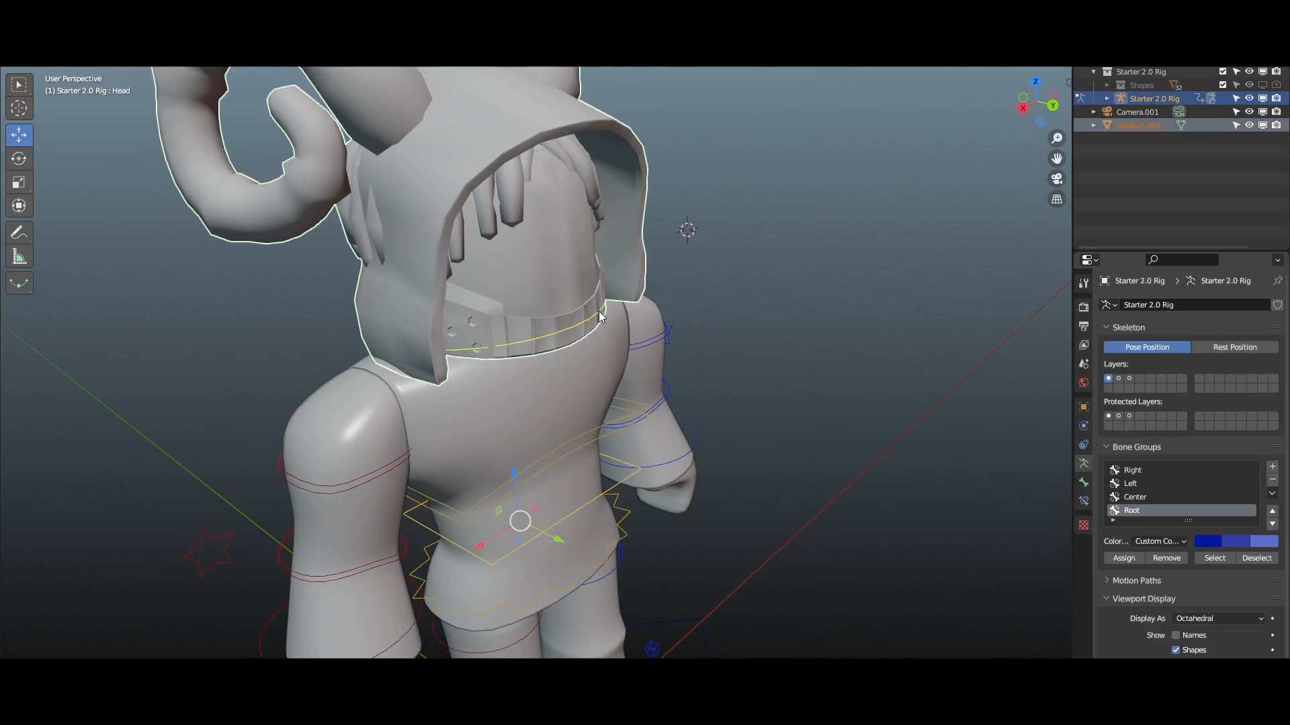
{"action": "key", "text": "ctrl+p"}
{"action": "left_click", "coordinate": [574, 431]}
{"action": "left_click", "coordinate": [578, 438]}
{"action": "key", "text": "KP_0"}
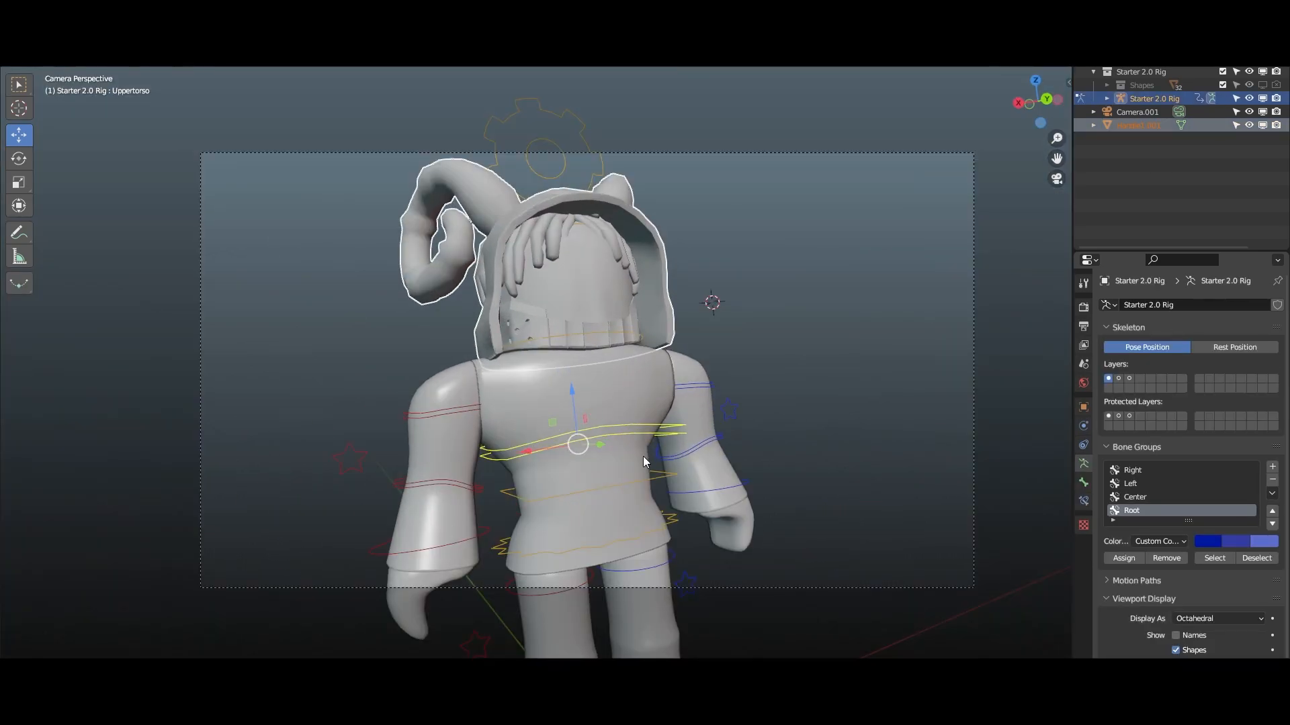
{"action": "scroll", "coordinate": [622, 477], "scroll_direction": "down", "scroll_amount": 6}
{"action": "scroll", "coordinate": [569, 422], "scroll_direction": "up", "scroll_amount": 4}
{"action": "left_click", "coordinate": [572, 445]}
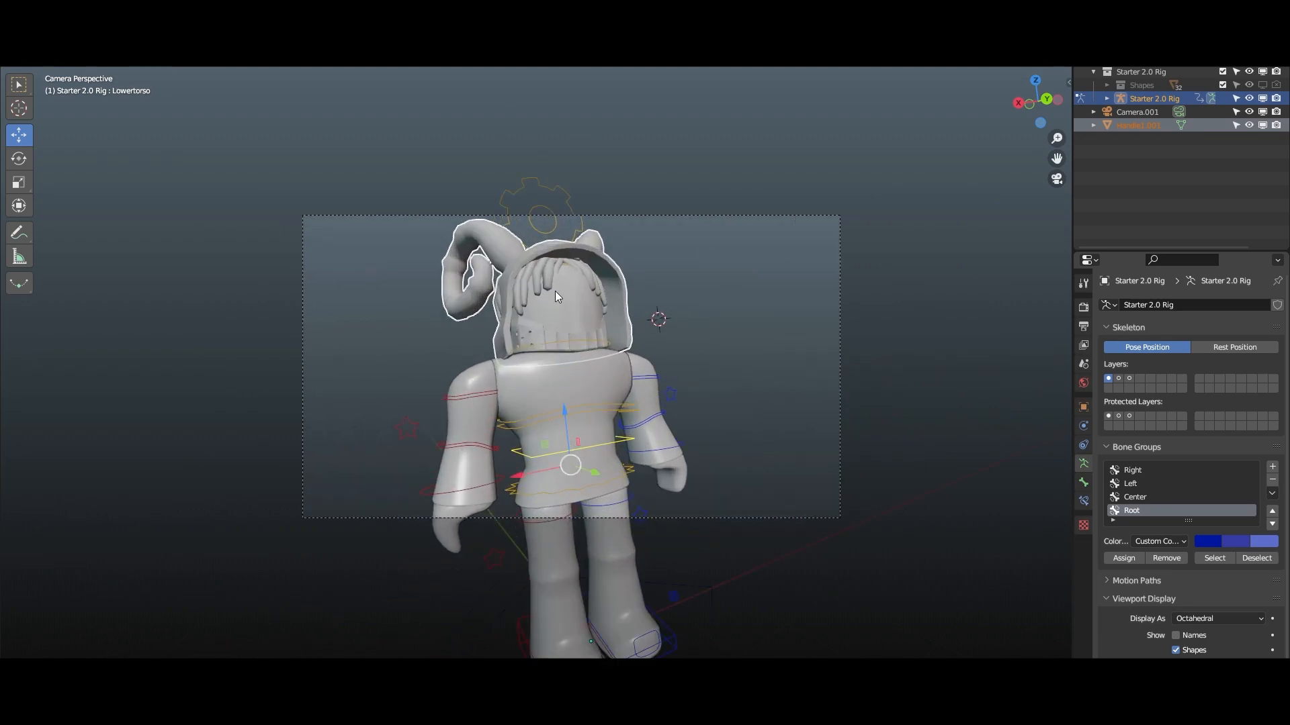
- Parent the joined head accessory to the rig's head bone with the Bone Relative option
{"action": "left_click", "coordinate": [625, 318]}
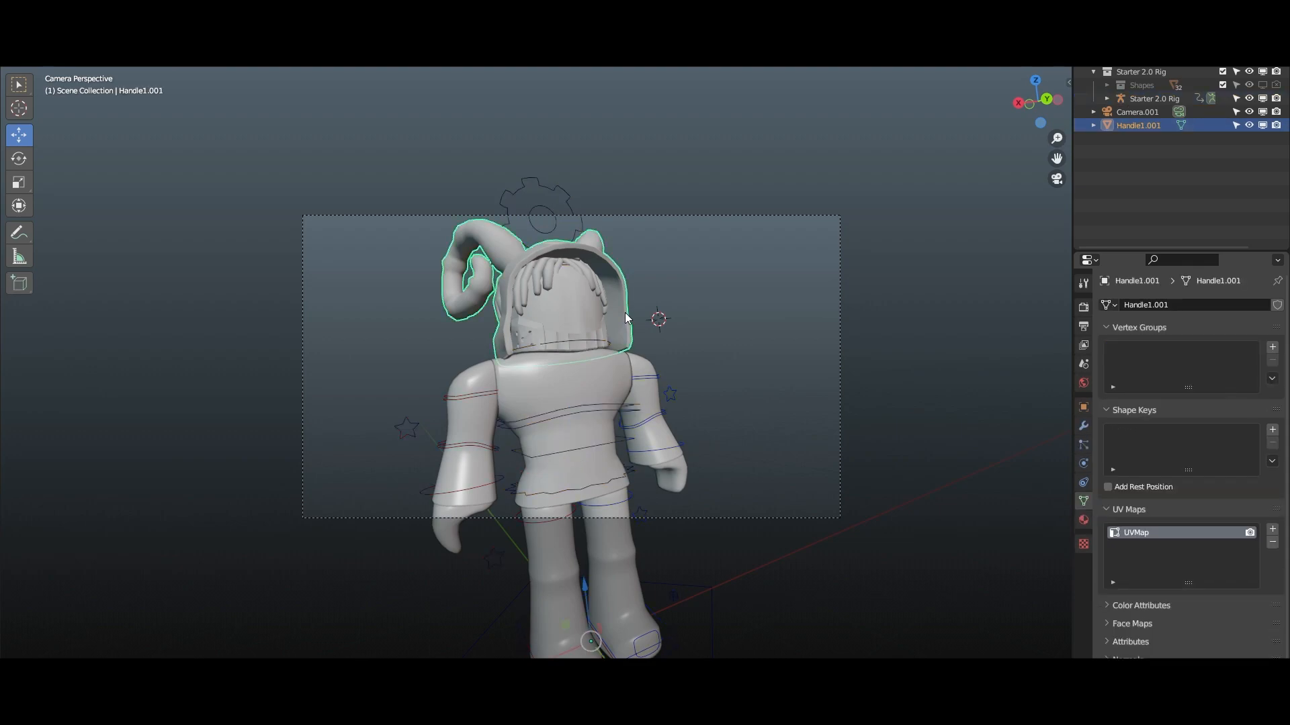
{"action": "scroll", "coordinate": [627, 320], "scroll_direction": "up", "scroll_amount": 3}
{"action": "left_click", "coordinate": [635, 325], "text": "shift"}
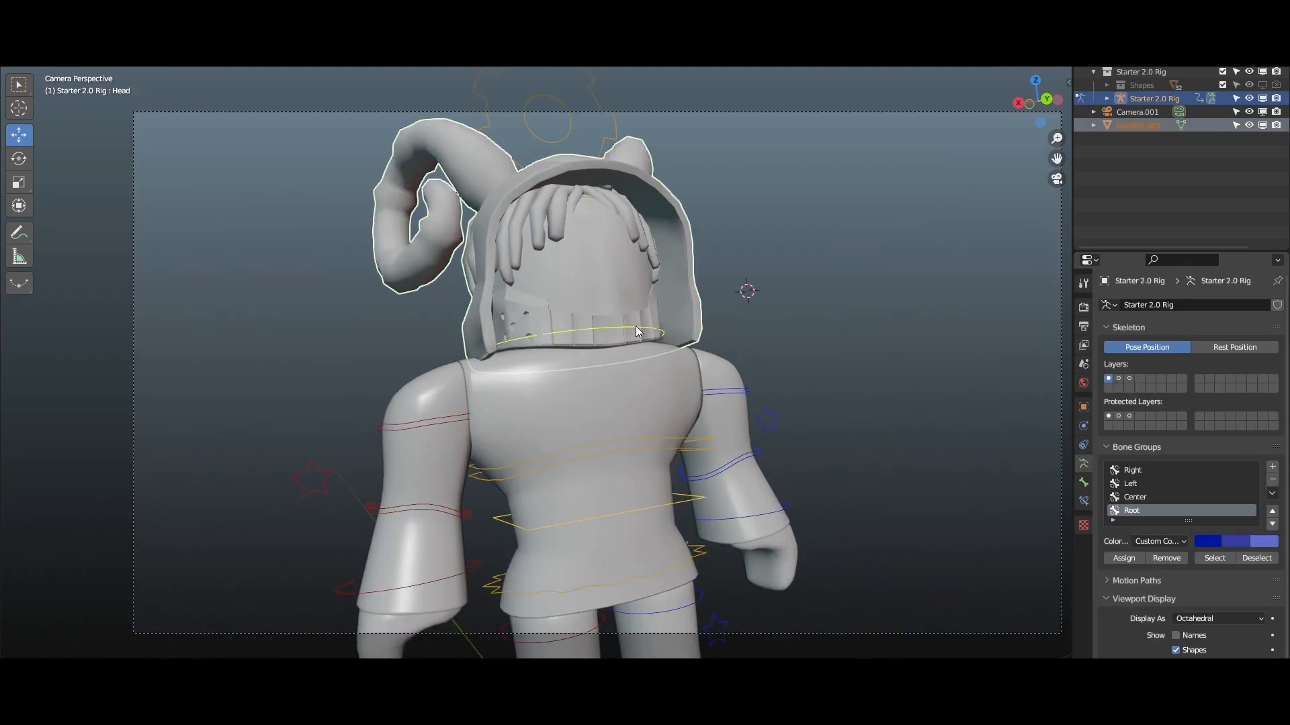
{"action": "key", "text": "ctrl+Tab"}
{"action": "key", "text": "ctrl+p"}
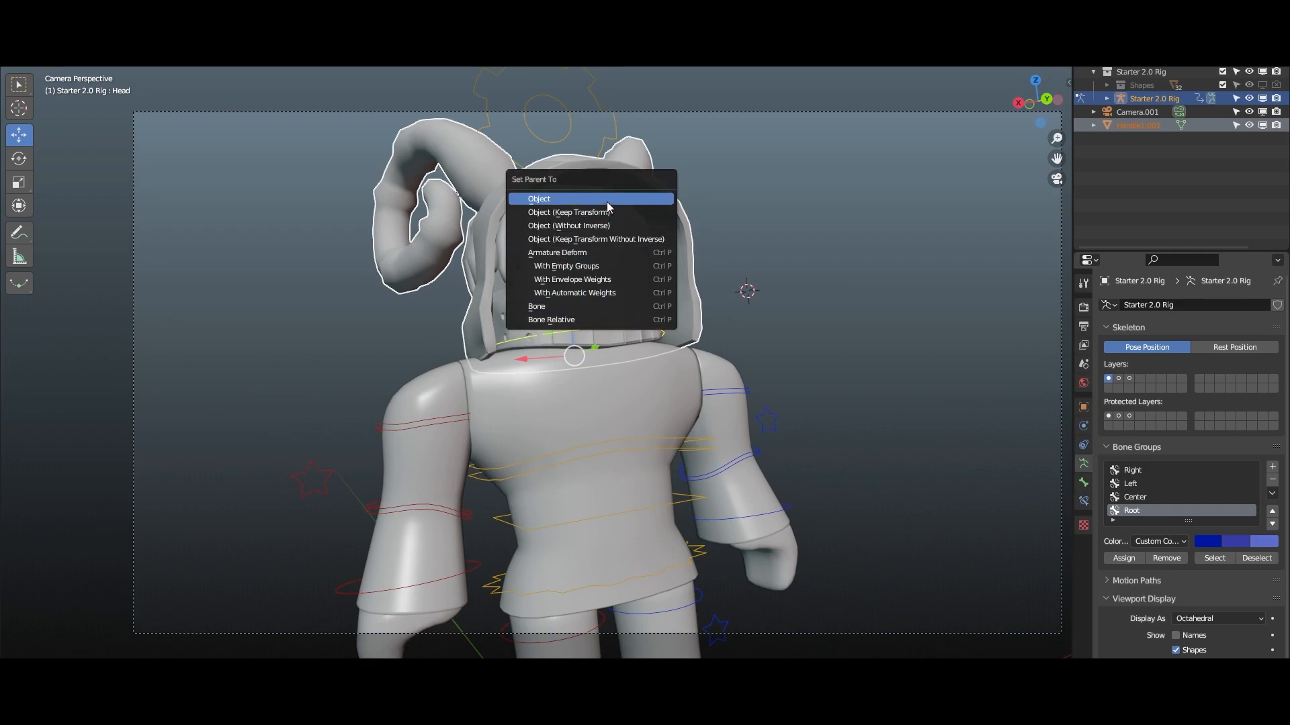
{"action": "left_click", "coordinate": [602, 323]}
- Move the rig's left foot control outward and rotate it about the Z axis to widen the stance
{"action": "left_click", "coordinate": [863, 482]}
{"action": "left_click", "coordinate": [631, 504]}
{"action": "left_click", "coordinate": [630, 510]}
{"action": "scroll", "coordinate": [650, 459], "scroll_direction": "down", "scroll_amount": 3}
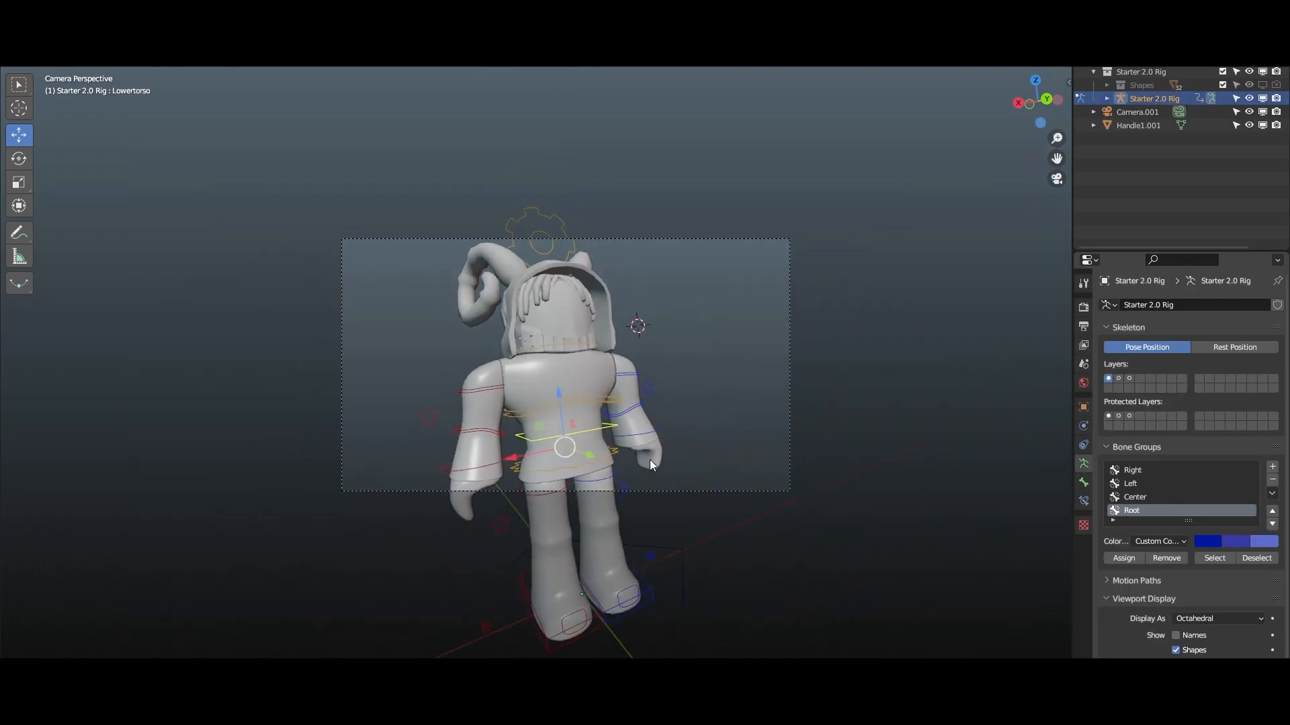
{"action": "scroll", "coordinate": [650, 464], "scroll_direction": "down", "scroll_amount": 2}
{"action": "left_click", "coordinate": [615, 555]}
{"action": "key", "text": "g"}
{"action": "left_click", "coordinate": [655, 558]}
{"action": "key", "text": "r"}
{"action": "key", "text": "z"}
{"action": "left_click", "coordinate": [709, 530]}
{"action": "key", "text": "g"}
{"action": "left_click", "coordinate": [693, 535]}
- Move the right foot control outward, turn it about -68.5° around the Z axis, and adjust its position
{"action": "left_click", "coordinate": [597, 578]}
{"action": "key", "text": "g"}
{"action": "left_click", "coordinate": [558, 556]}
{"action": "key", "text": "r"}
{"action": "key", "text": "z"}
{"action": "left_click", "coordinate": [534, 593]}
{"action": "key", "text": "g"}
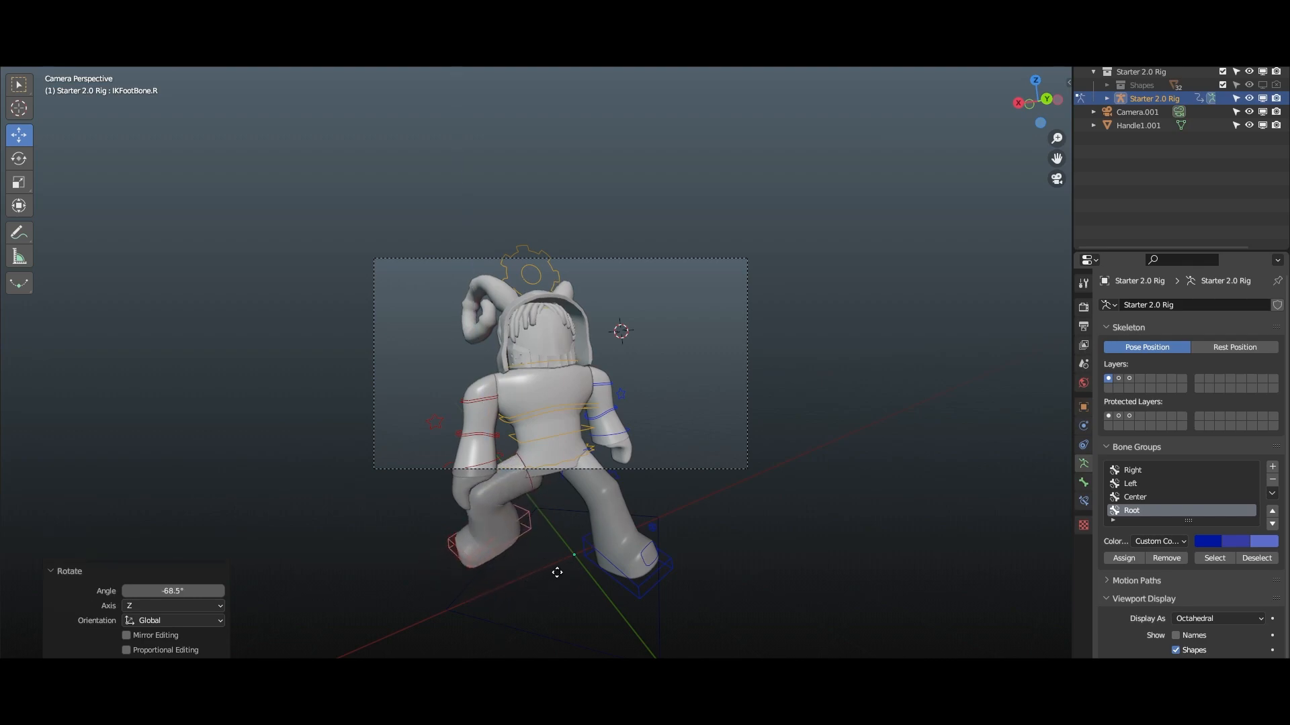
{"action": "left_click", "coordinate": [562, 571]}
- Lower the left foot control by about 0.19 m to stretch out the left leg
{"action": "left_click", "coordinate": [639, 572]}
{"action": "key", "text": "g"}
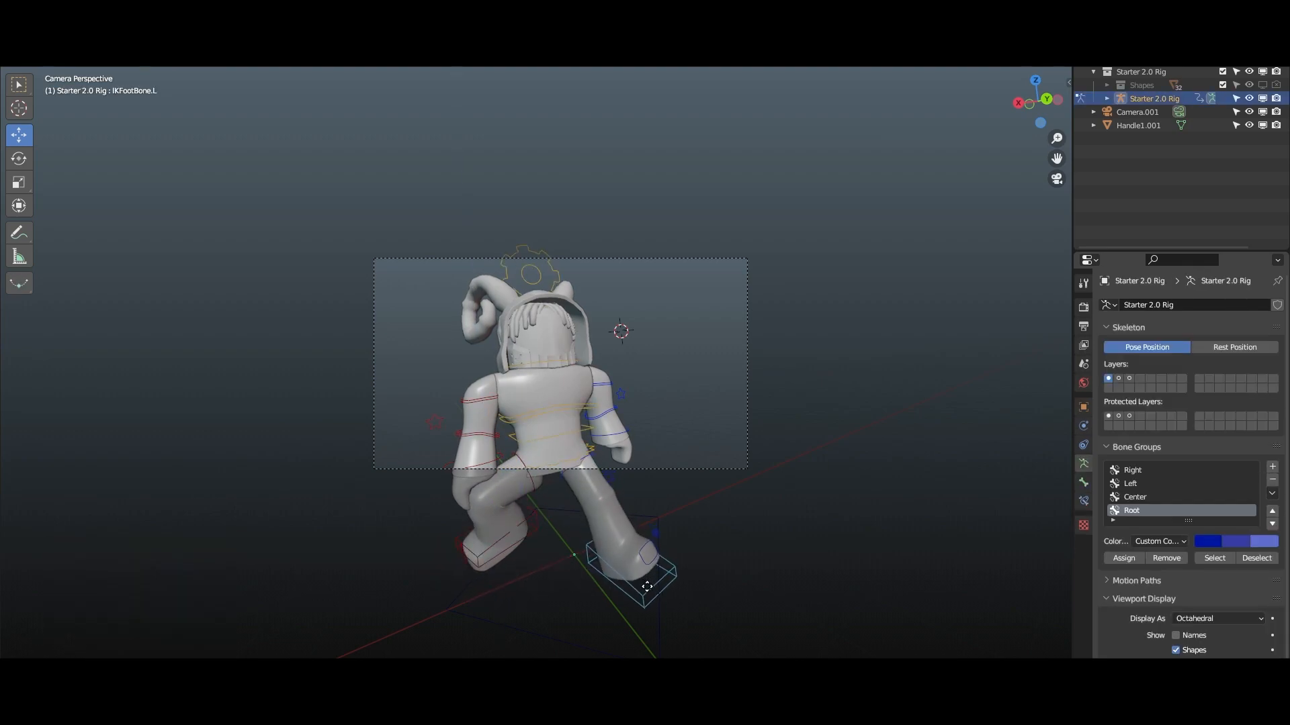
{"action": "left_click", "coordinate": [645, 589]}
- Turn the lower torso bone with a trackball rotation and tilt it sideways toward the bent right leg
{"action": "scroll", "coordinate": [586, 474], "scroll_direction": "up", "scroll_amount": 2}
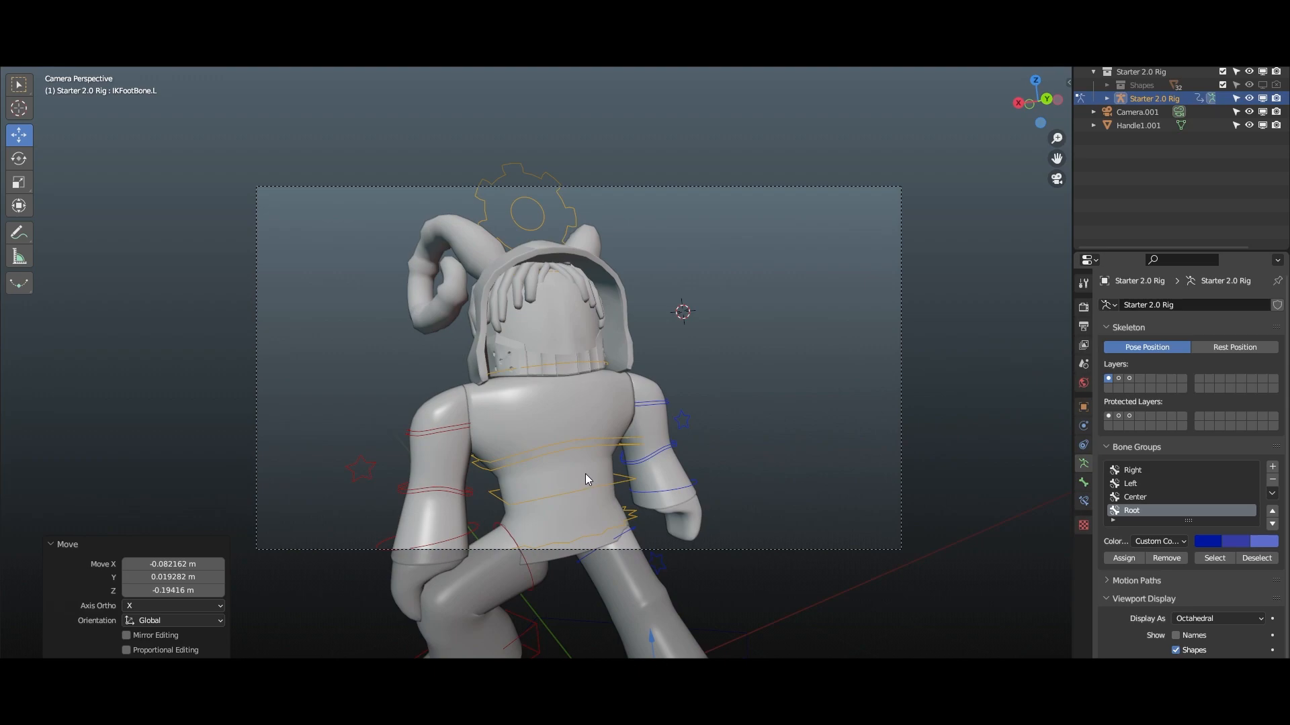
{"action": "left_click", "coordinate": [590, 489]}
{"action": "key", "text": "r"}
{"action": "key", "text": "r"}
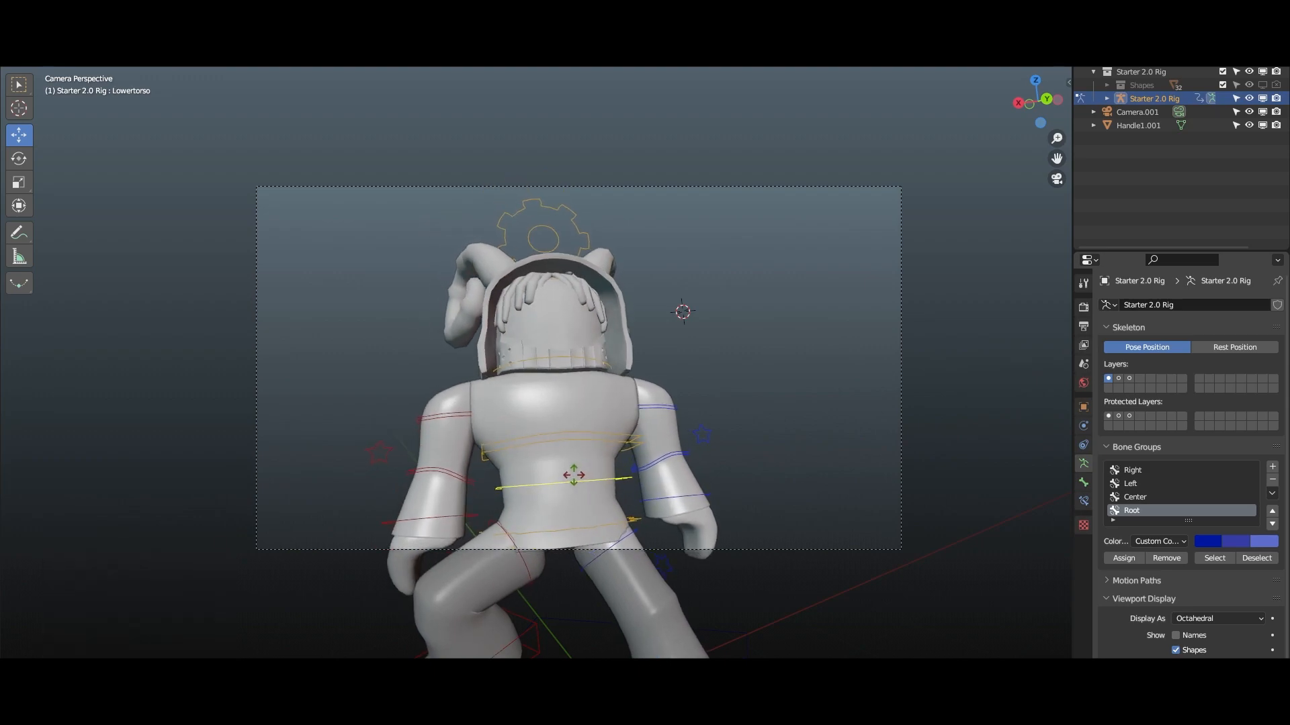
{"action": "left_click", "coordinate": [574, 478]}
{"action": "key", "text": "r"}
{"action": "left_click", "coordinate": [680, 452]}
- Tilt the upper torso bone and twist it with a trackball rotation of about 19.5° and -5.16°
{"action": "left_click", "coordinate": [623, 432]}
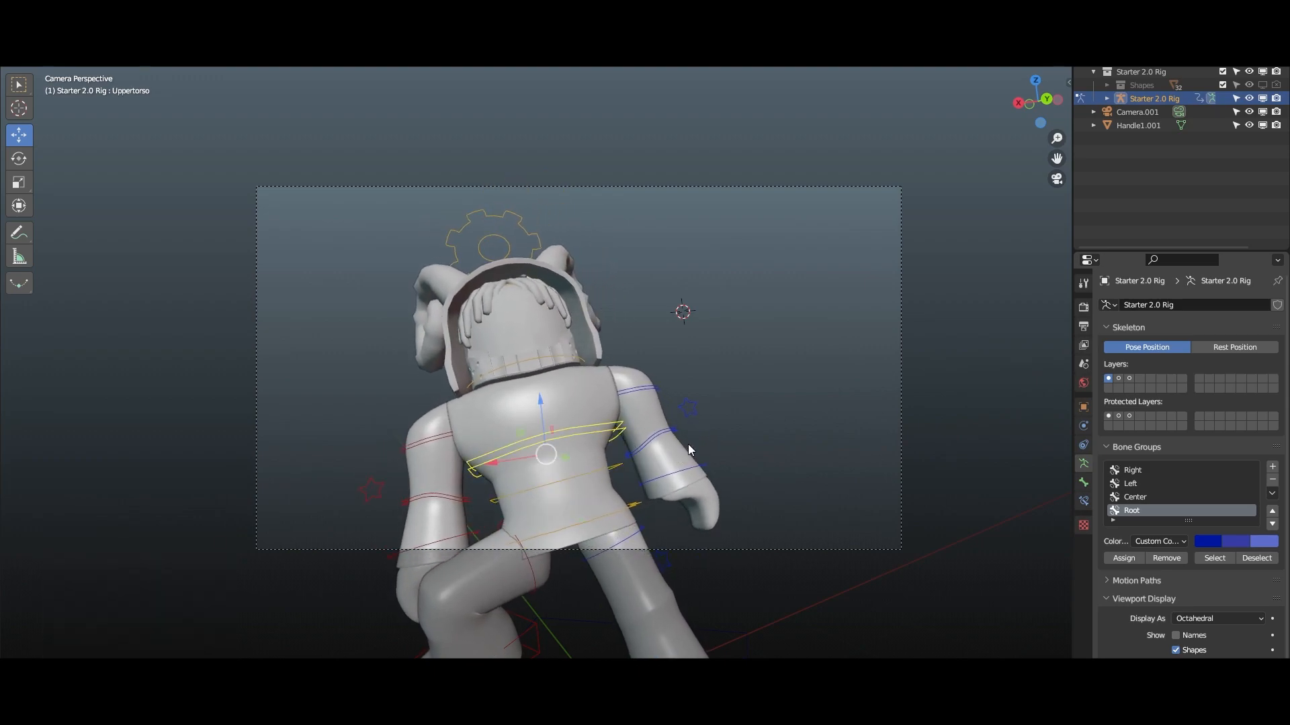
{"action": "key", "text": "r"}
{"action": "left_click", "coordinate": [689, 465]}
{"action": "key", "text": "r"}
{"action": "key", "text": "r"}
{"action": "left_click", "coordinate": [671, 483]}
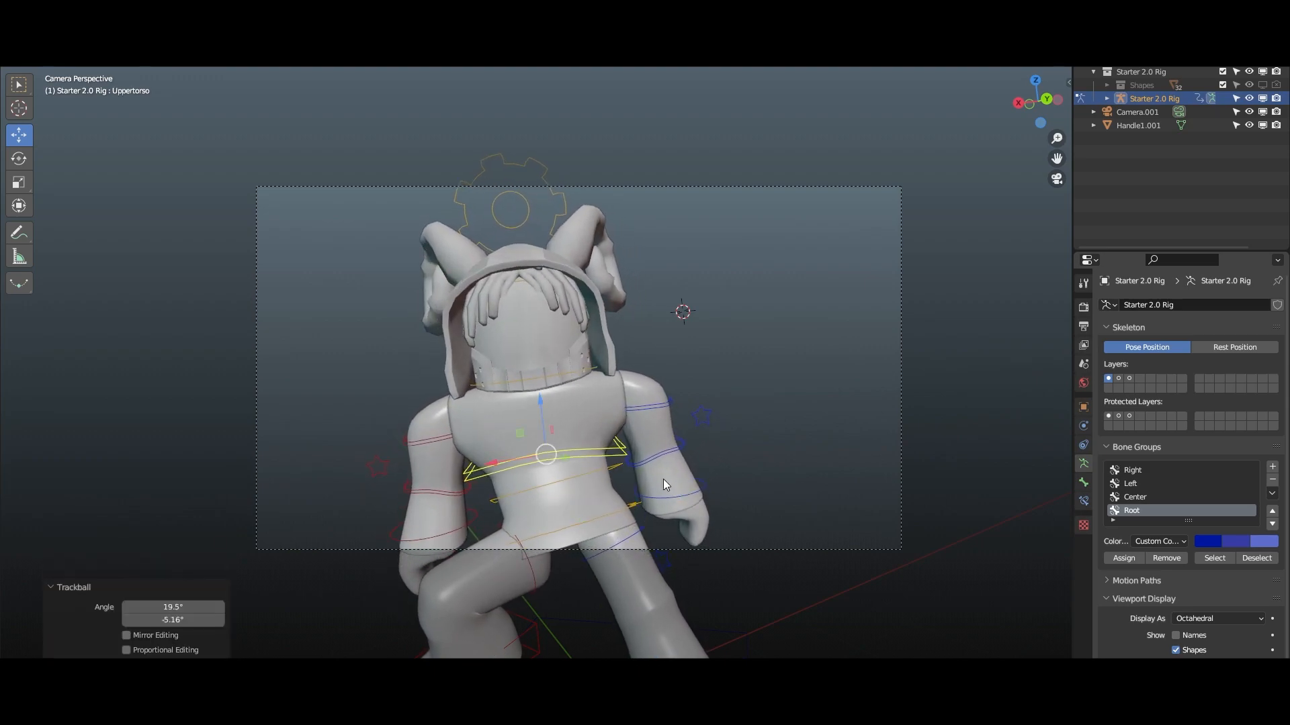
- Trackball-rotate the right upper arm, and bend the right lower arm up by about -83.4°
{"action": "left_click", "coordinate": [441, 437]}
{"action": "key", "text": "r"}
{"action": "key", "text": "r"}
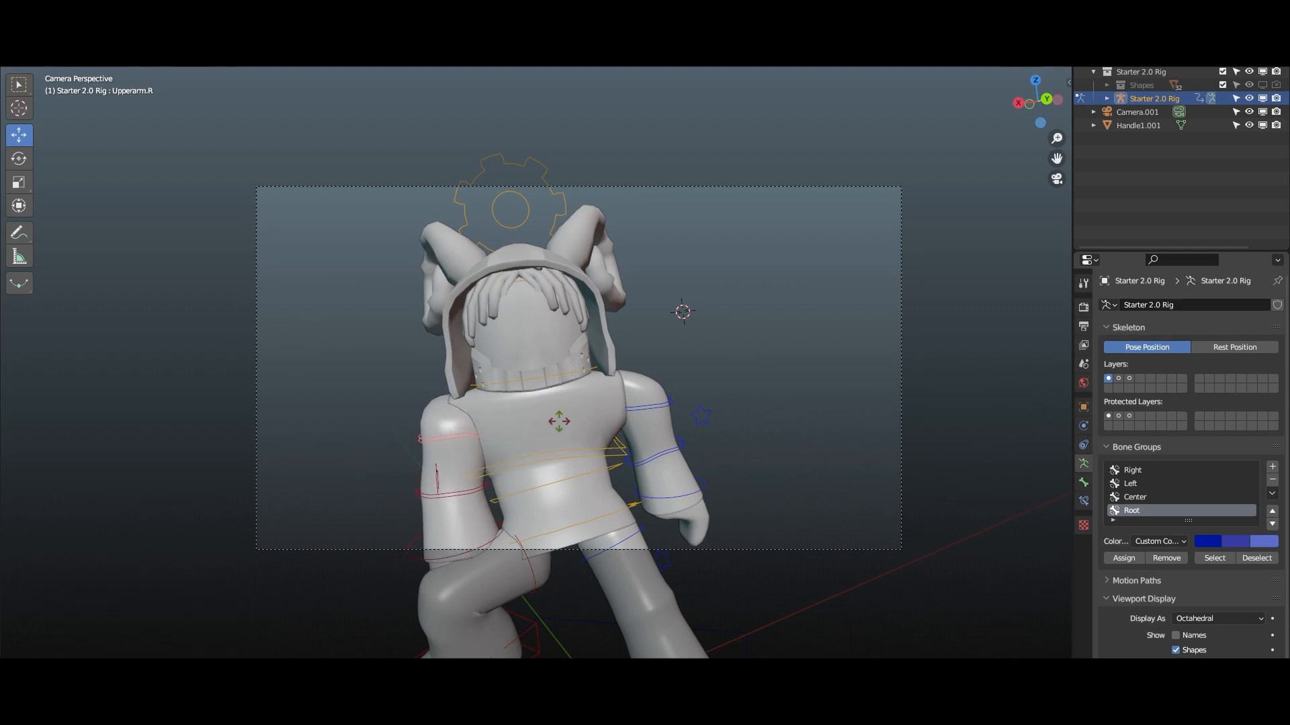
{"action": "left_click", "coordinate": [494, 400]}
{"action": "left_click", "coordinate": [460, 473]}
{"action": "key", "text": "r"}
{"action": "left_click", "coordinate": [586, 424]}
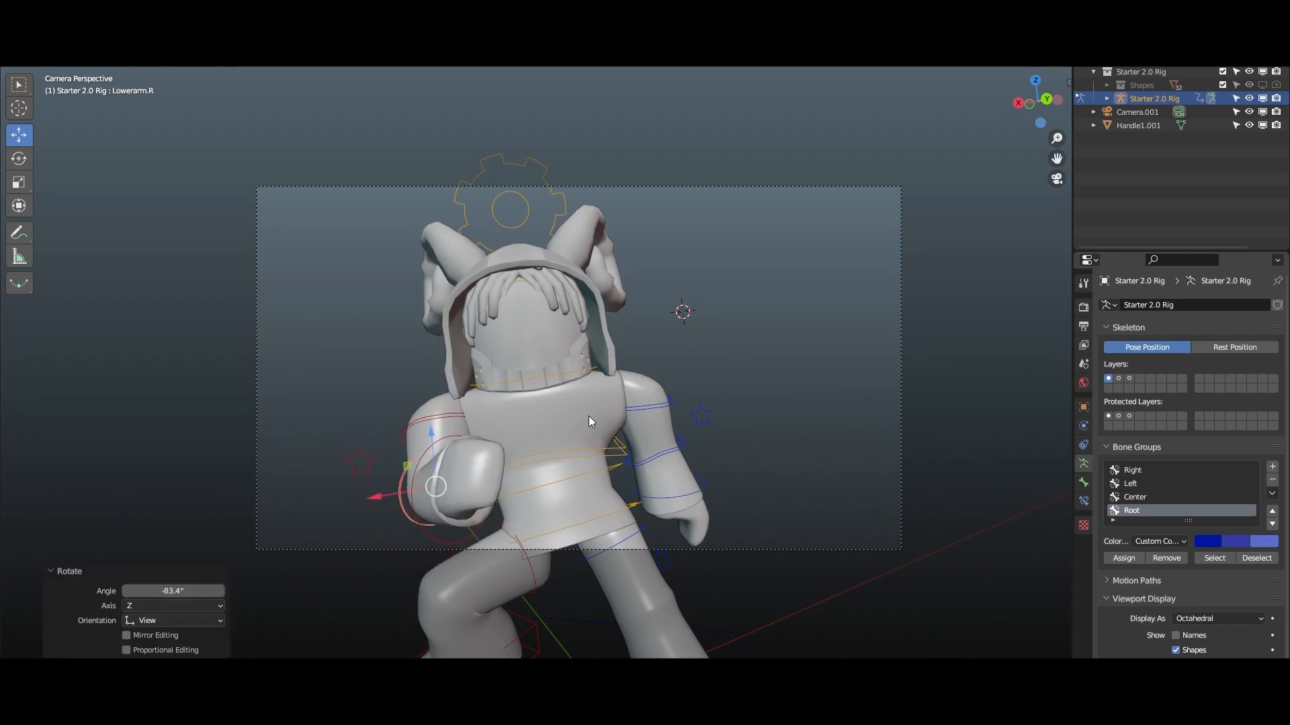
- Swing the left upper arm forward and bend the left lower arm across the chest
{"action": "left_click", "coordinate": [677, 406]}
{"action": "key", "text": "r"}
{"action": "key", "text": "r"}
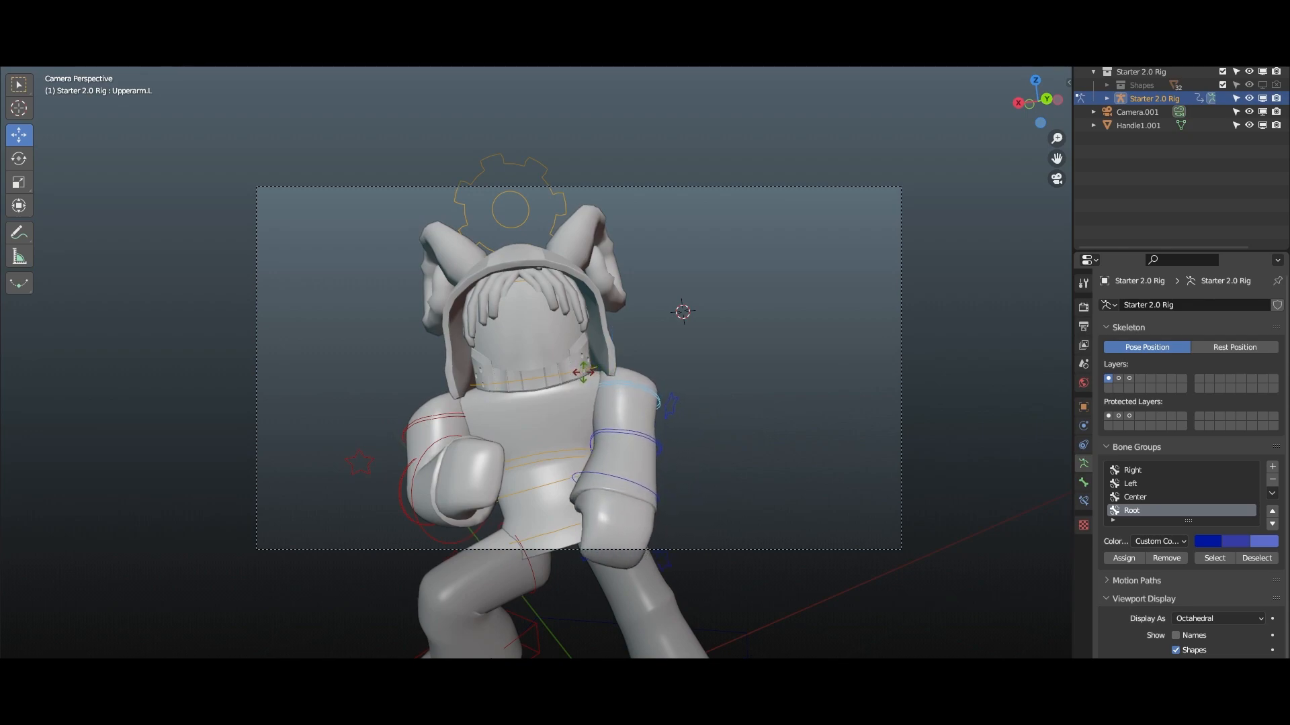
{"action": "left_click", "coordinate": [603, 428]}
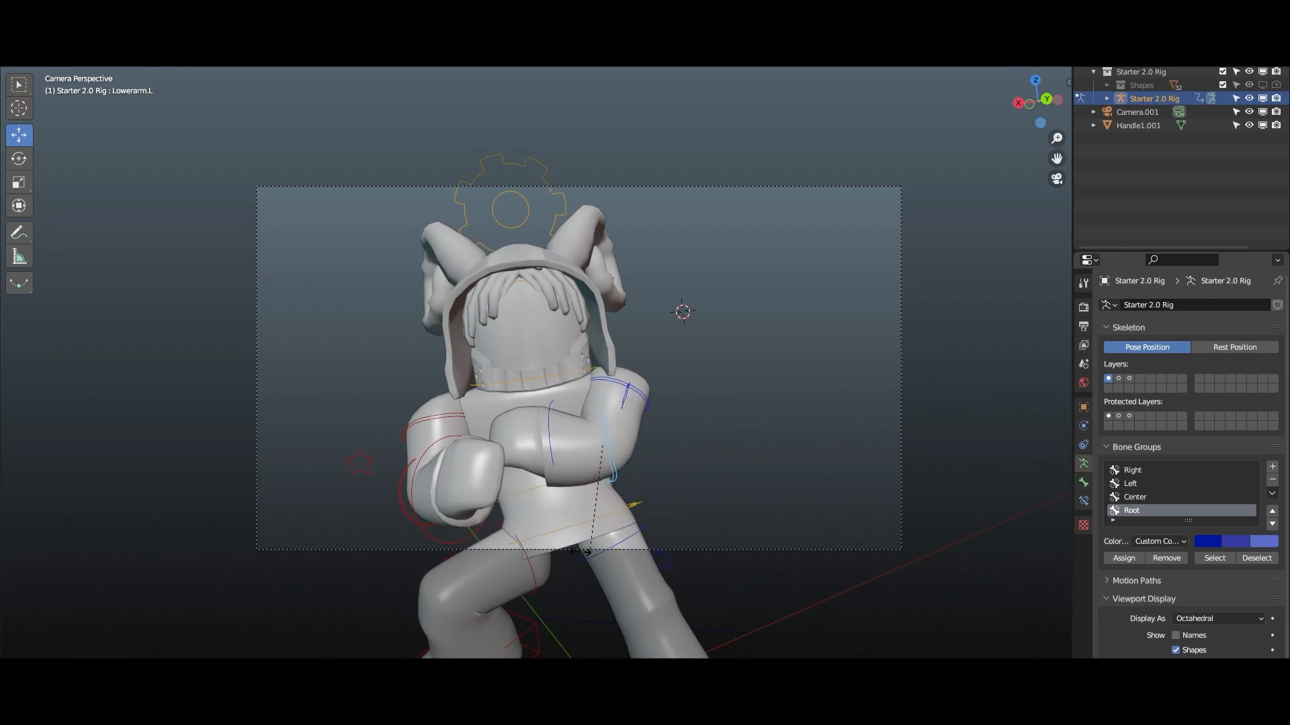
{"action": "left_click", "coordinate": [643, 402]}
- Raise the left upper arm toward the face, finishing with a trackball rotation of about -14.3° and 14.9°
{"action": "left_click", "coordinate": [645, 402]}
{"action": "key", "text": "r"}
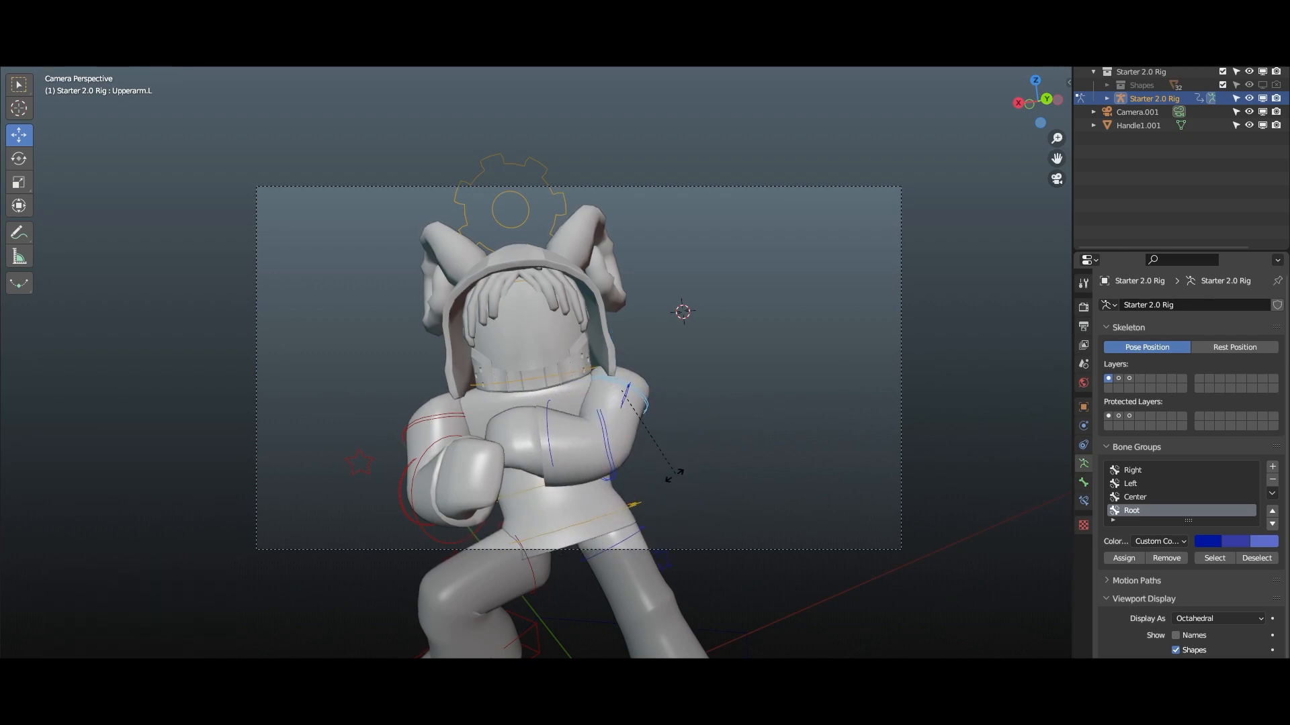
{"action": "left_click", "coordinate": [657, 463]}
{"action": "key", "text": "r"}
{"action": "key", "text": "r"}
{"action": "left_click", "coordinate": [675, 482]}
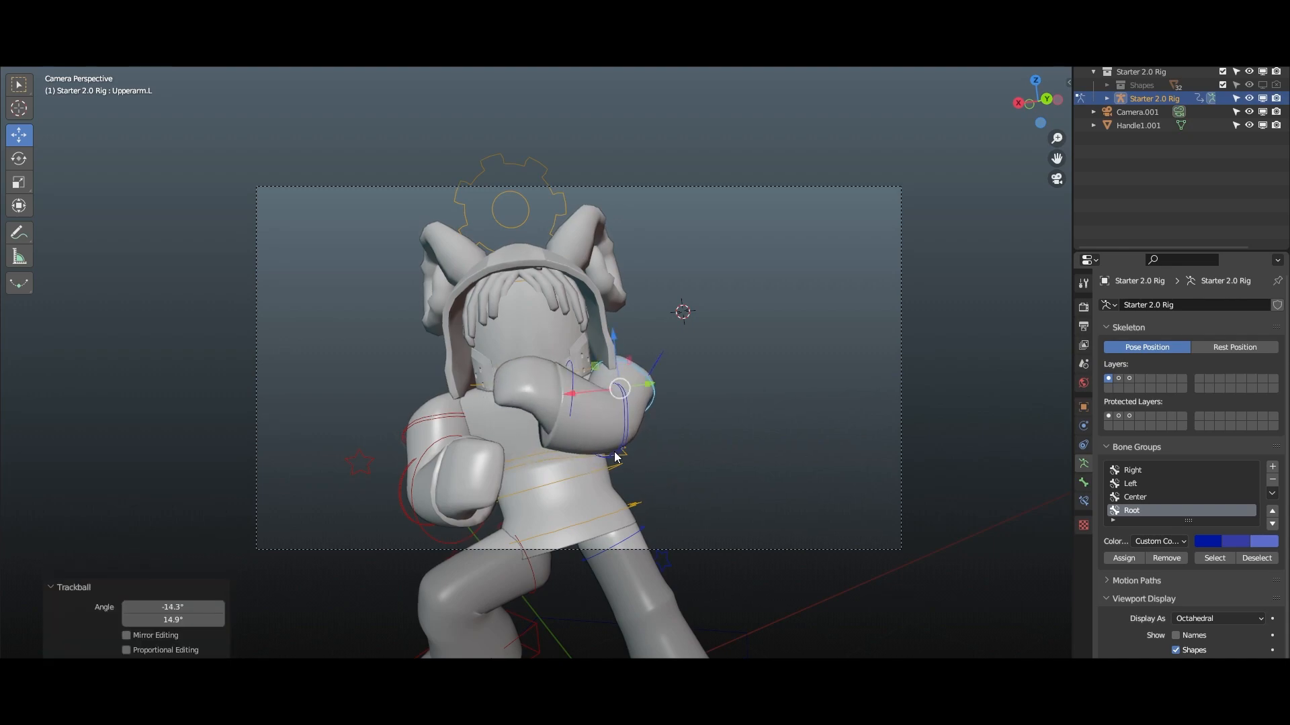
- Rotate the whole character about the Z axis with the master bone and move it about -0.42, 0.21, 0.19 m
{"action": "scroll", "coordinate": [554, 377], "scroll_direction": "down", "scroll_amount": 2}
{"action": "left_click", "coordinate": [670, 531]}
{"action": "left_click", "coordinate": [663, 515]}
{"action": "key", "text": "r"}
{"action": "key", "text": "z"}
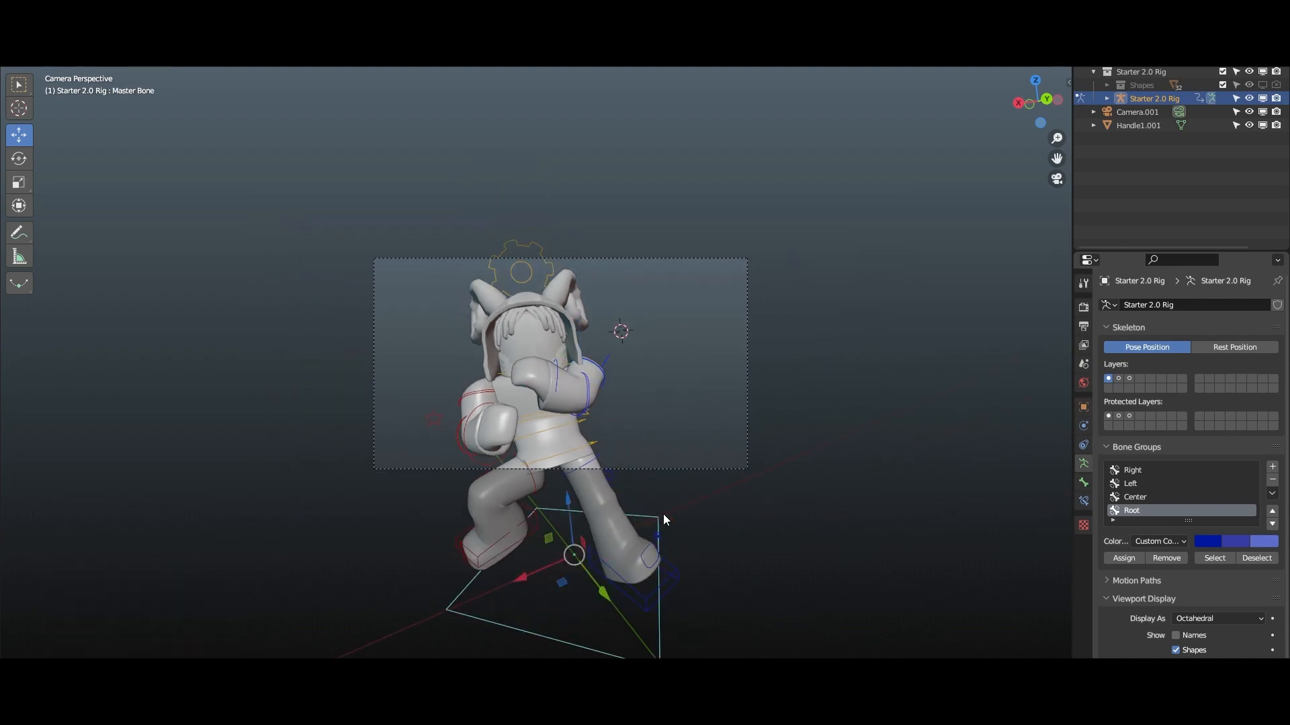
{"action": "left_click", "coordinate": [669, 547]}
{"action": "key", "text": "g"}
{"action": "left_click", "coordinate": [690, 534]}
- Tilt the master bone with a trackball rotation, roll it about -11.5°, and reposition the character in the camera frame
{"action": "key", "text": "r"}
{"action": "key", "text": "r"}
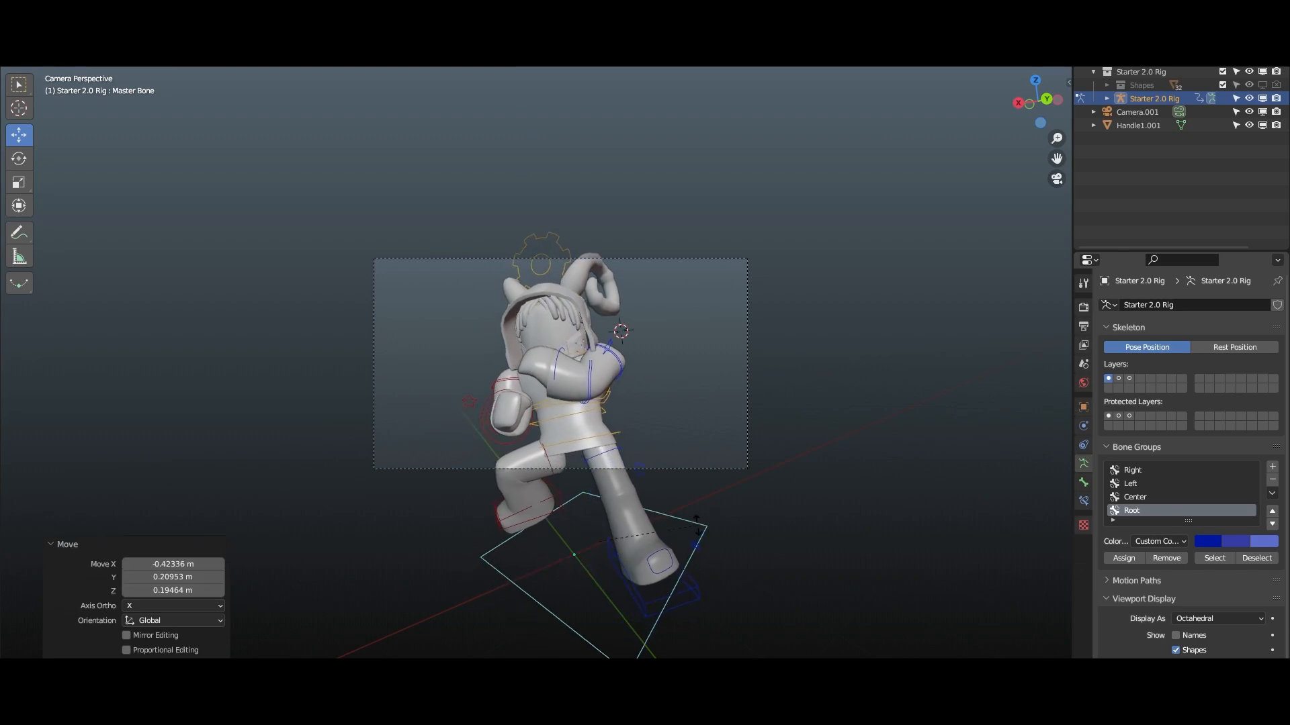
{"action": "left_click", "coordinate": [686, 524]}
{"action": "key", "text": "r"}
{"action": "left_click", "coordinate": [755, 469]}
{"action": "key", "text": "g"}
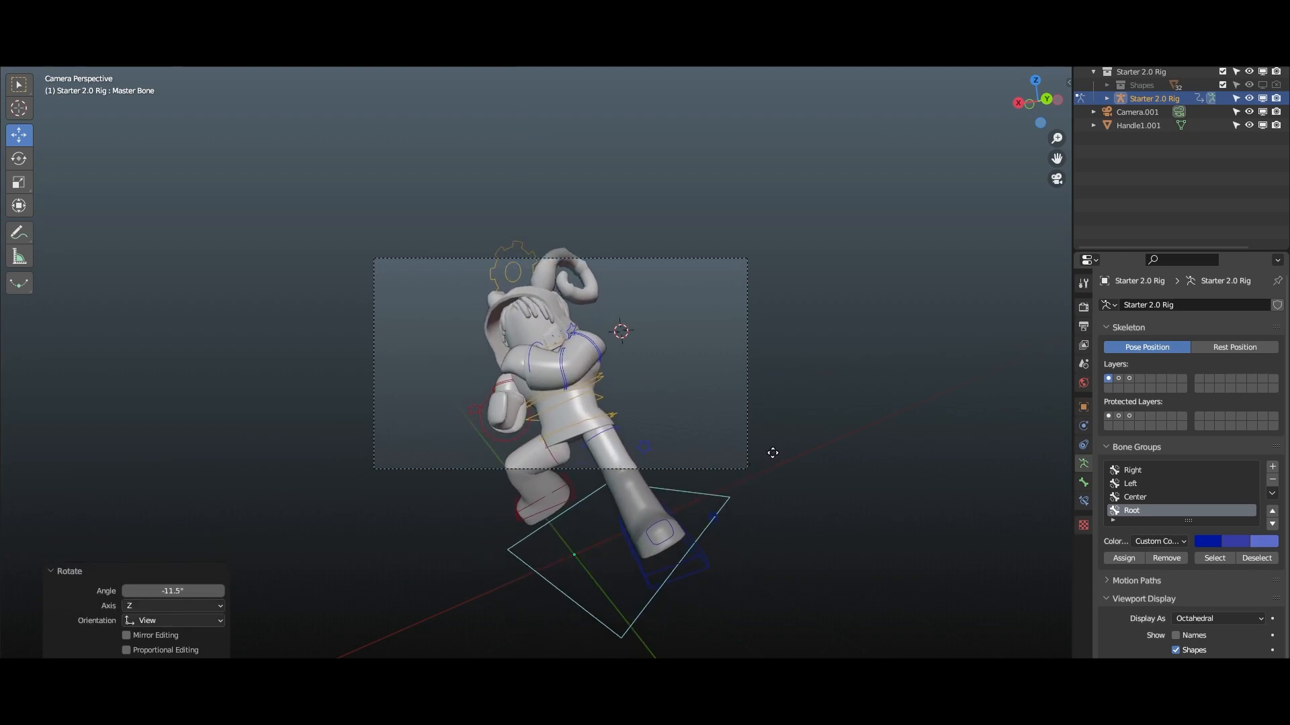
{"action": "left_click", "coordinate": [772, 451]}
- Show the viewport in Material Preview and rotate the head bone so the face looks over the raised arm toward the camera
{"action": "scroll", "coordinate": [608, 381], "scroll_direction": "up", "scroll_amount": 2}
{"action": "left_click", "coordinate": [575, 334]}
{"action": "key", "text": "z"}
{"action": "left_click", "coordinate": [604, 510]}
{"action": "scroll", "coordinate": [582, 373], "scroll_direction": "up", "scroll_amount": 3}
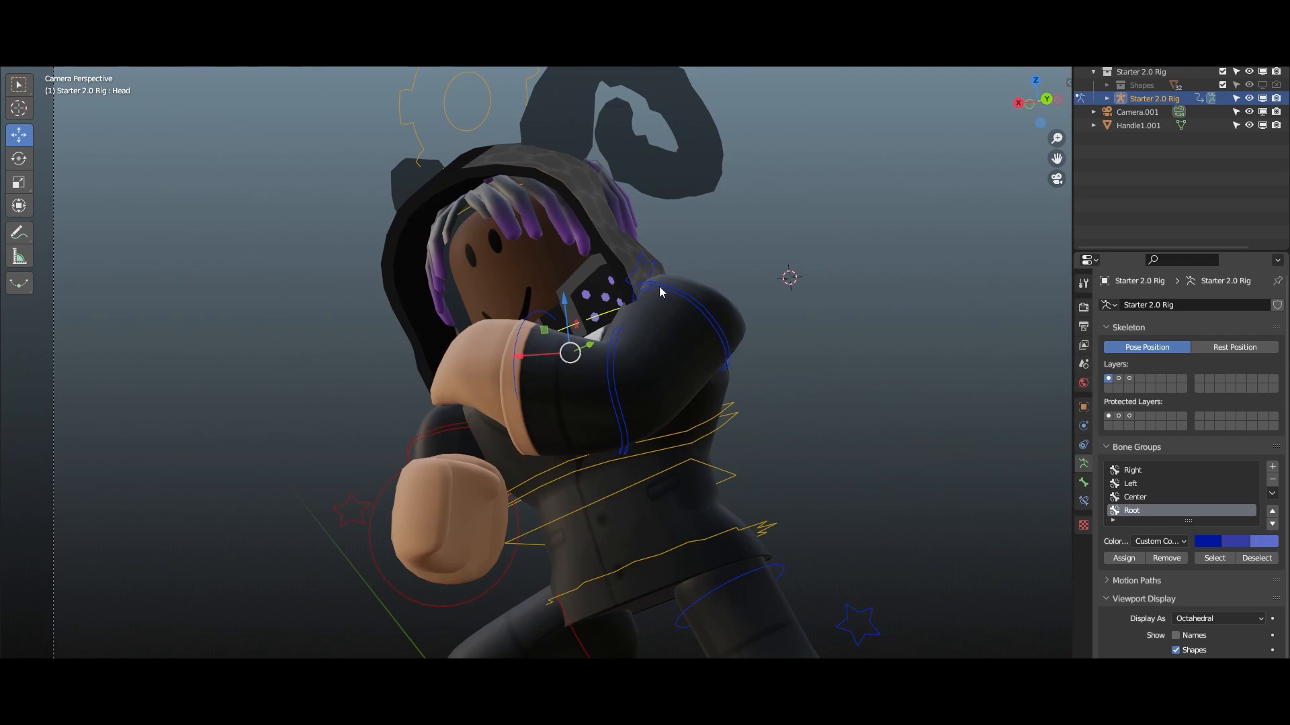
{"action": "key", "text": "r"}
{"action": "key", "text": "r"}
{"action": "left_click", "coordinate": [679, 308]}
{"action": "key", "text": "r"}
{"action": "key", "text": "r"}
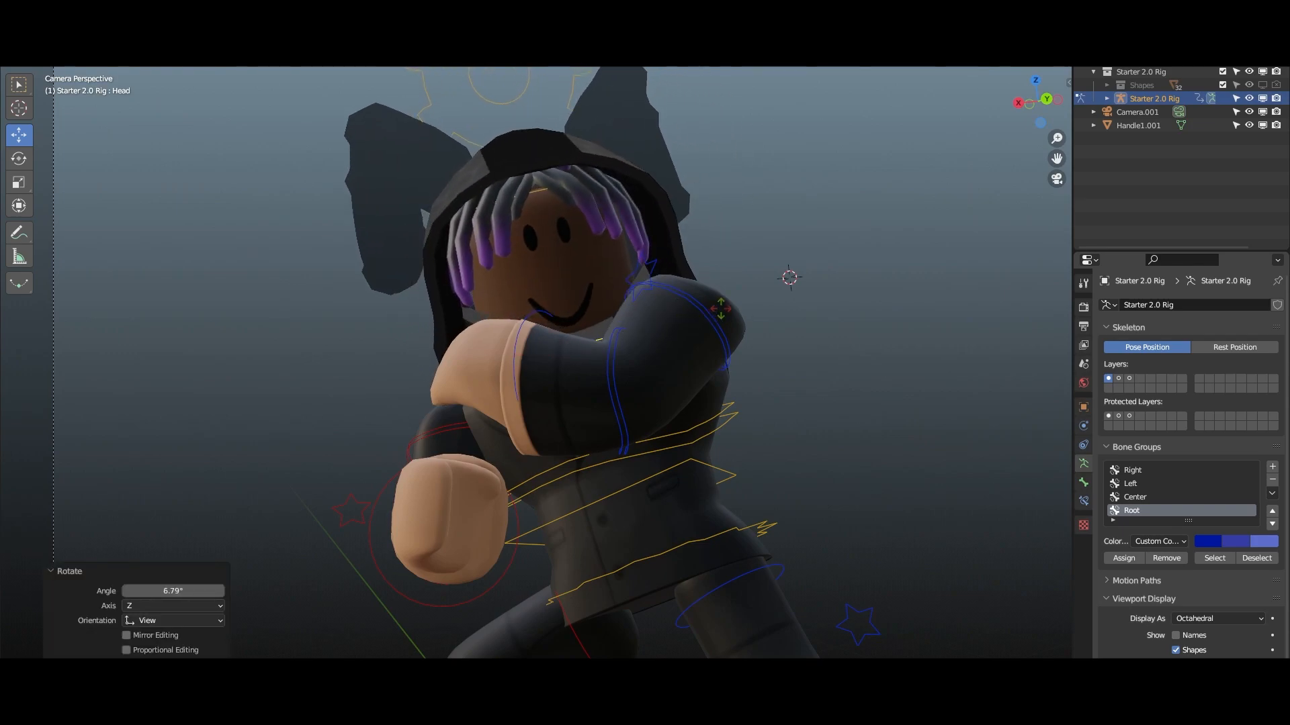
{"action": "left_click", "coordinate": [685, 380]}
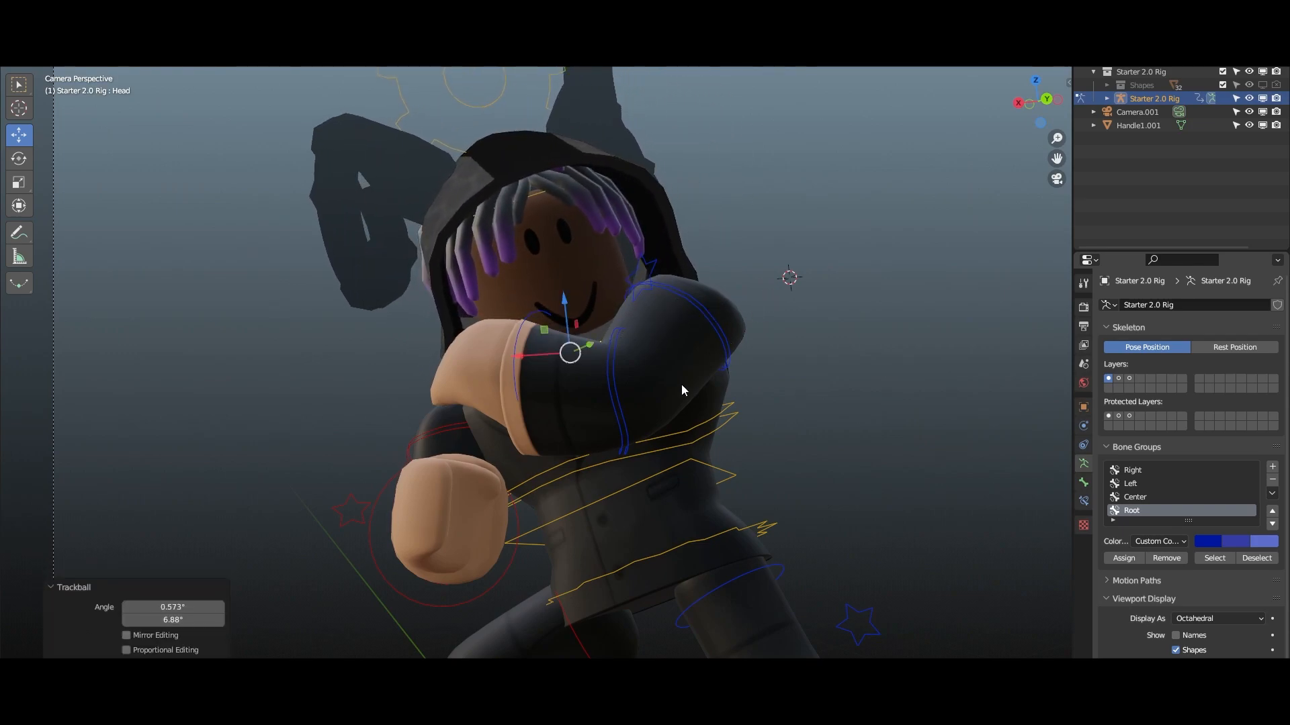
- Check the posed character in Rendered shading and return the viewport to solid shading
{"action": "scroll", "coordinate": [683, 429], "scroll_direction": "down", "scroll_amount": 2}
{"action": "key", "text": "z"}
{"action": "left_click", "coordinate": [683, 211]}
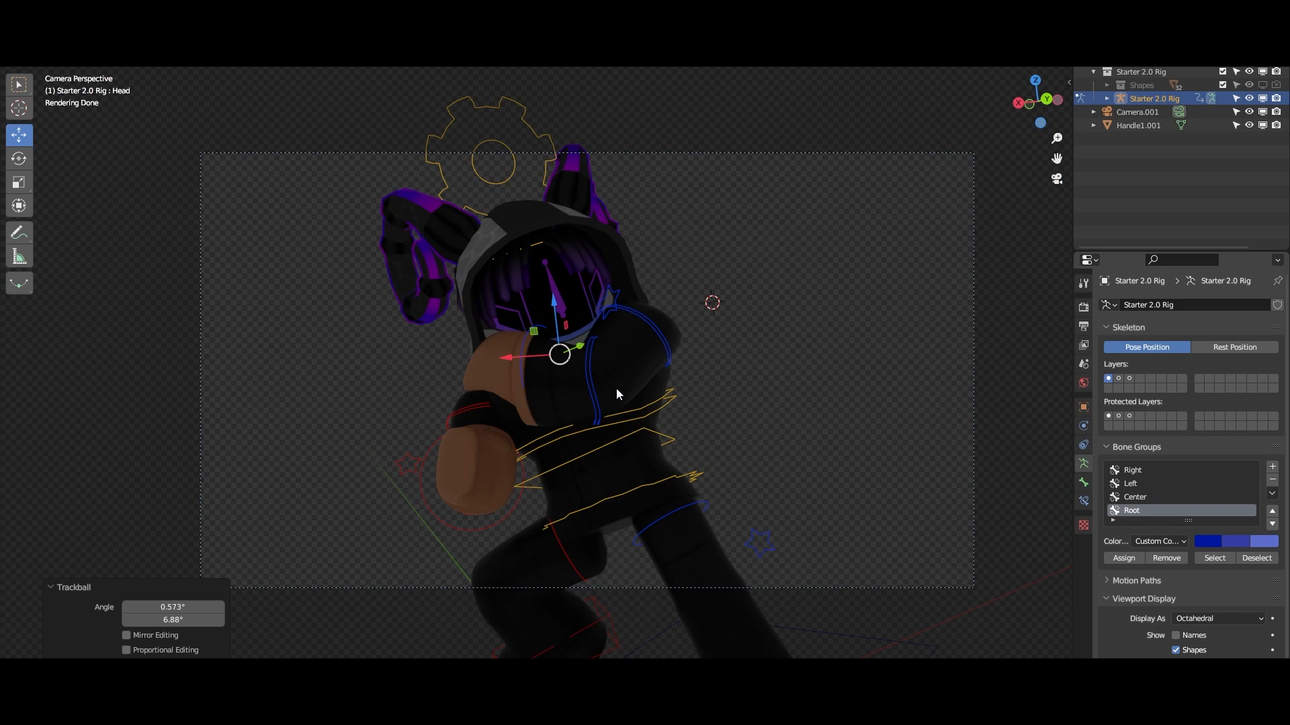
{"action": "key", "text": "z"}
{"action": "left_click", "coordinate": [825, 404]}
- Roll the camera about 11° around its view axis and move it closer to the character
{"action": "left_click", "coordinate": [804, 155]}
{"action": "key", "text": "r"}
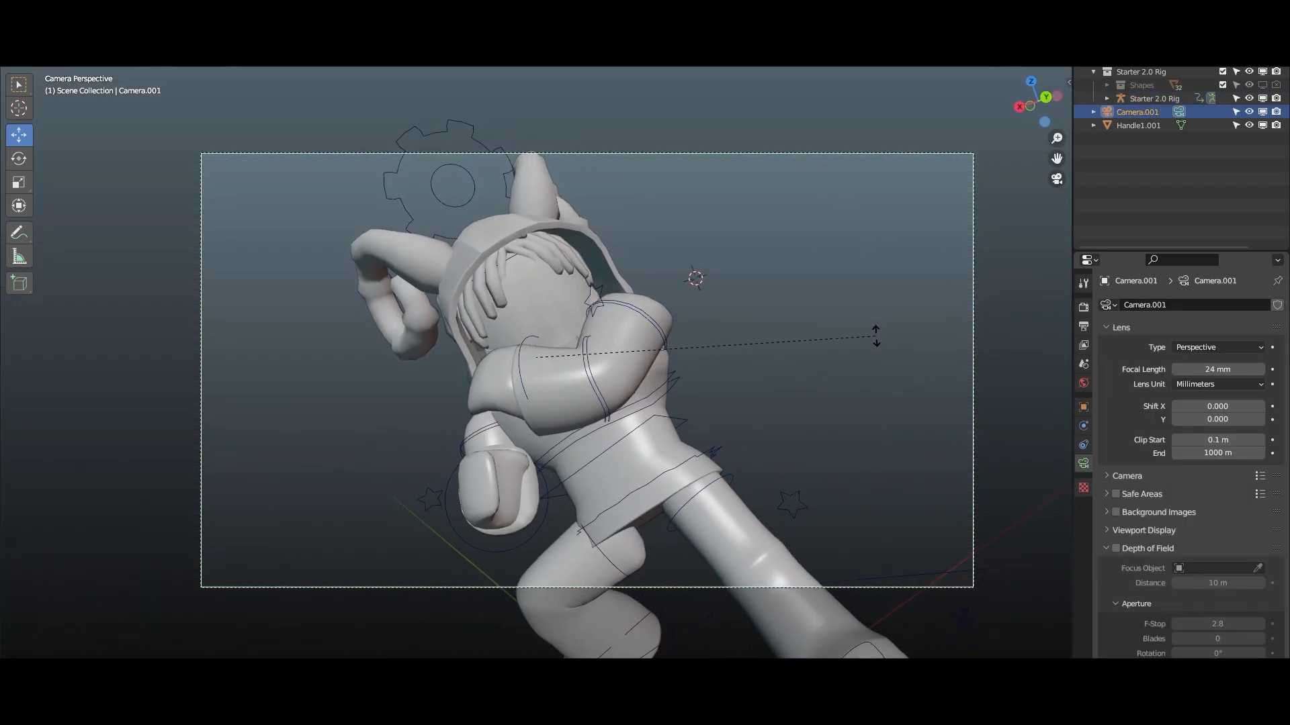
{"action": "left_click", "coordinate": [865, 331]}
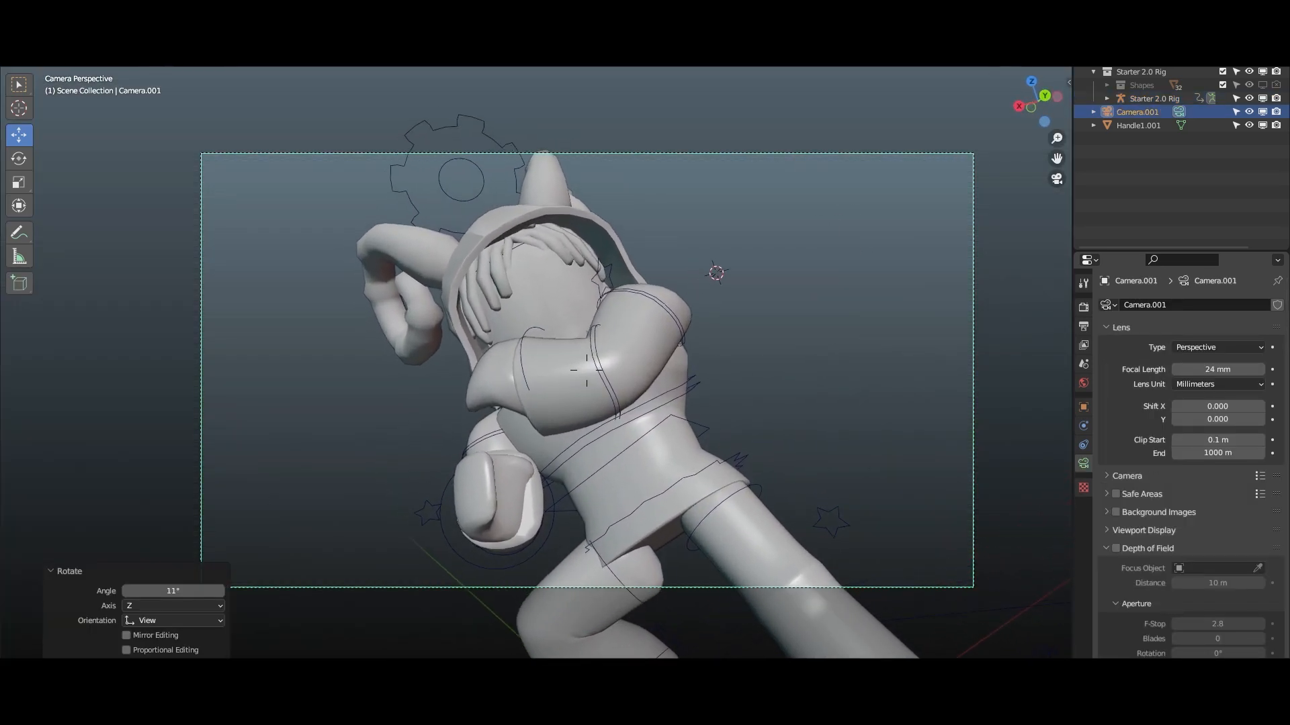
{"action": "scroll", "coordinate": [587, 369], "scroll_direction": "up", "scroll_amount": 3}
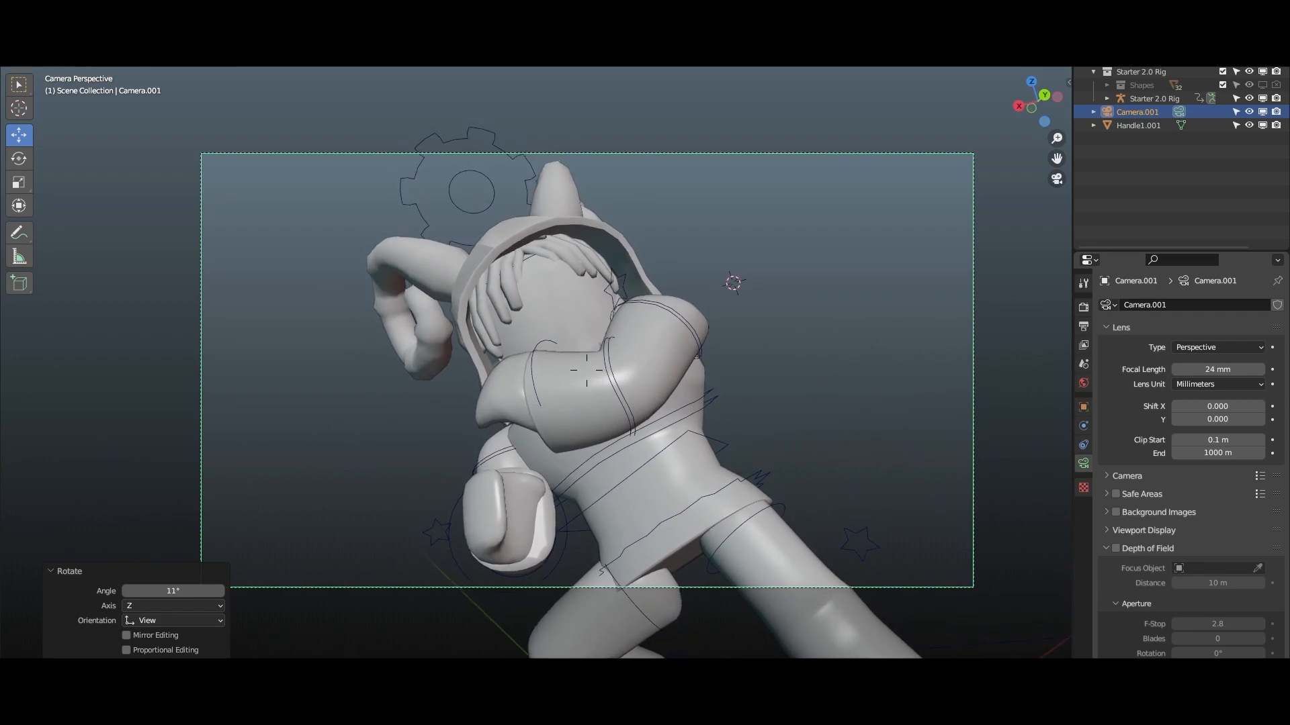
{"action": "scroll", "coordinate": [586, 369], "scroll_direction": "up", "scroll_amount": 4}
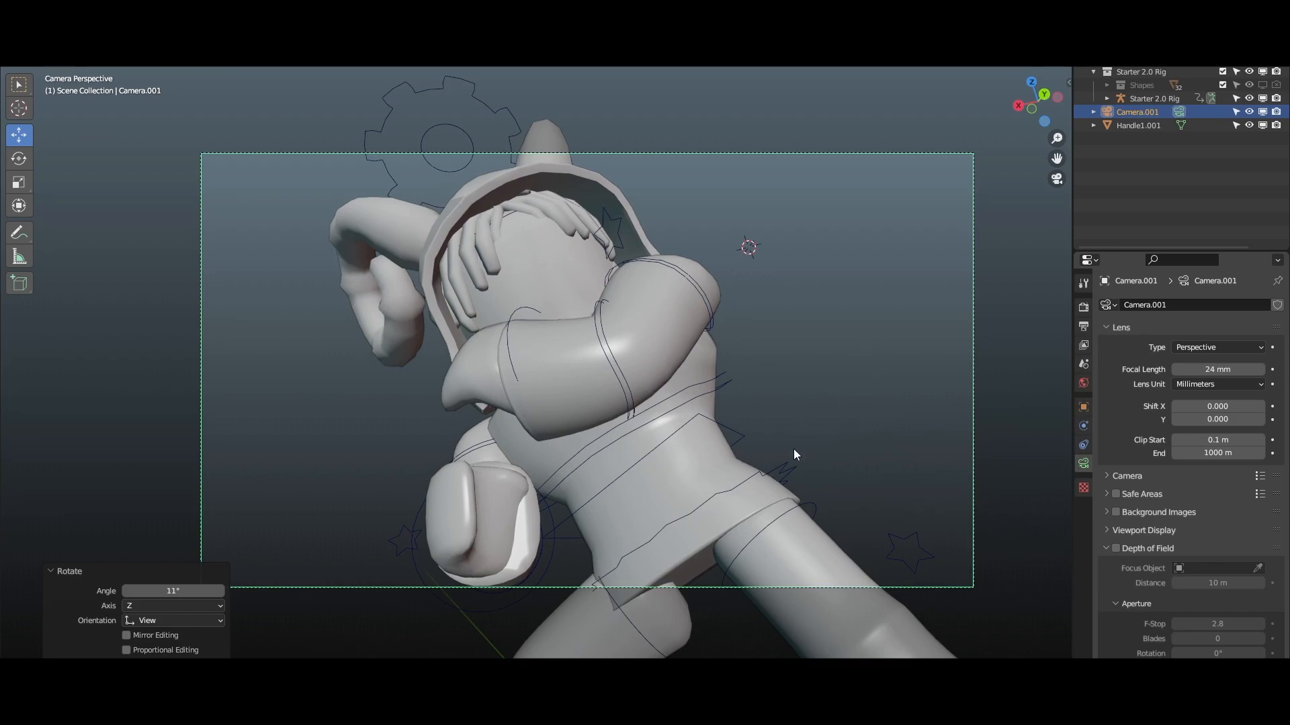
- Leave the camera view and add an area light to the scene beside the character
{"action": "key", "text": "z"}
{"action": "key", "text": "z"}
{"action": "middle_click_drag", "start_coordinate": [859, 425], "coordinate": [555, 401]}
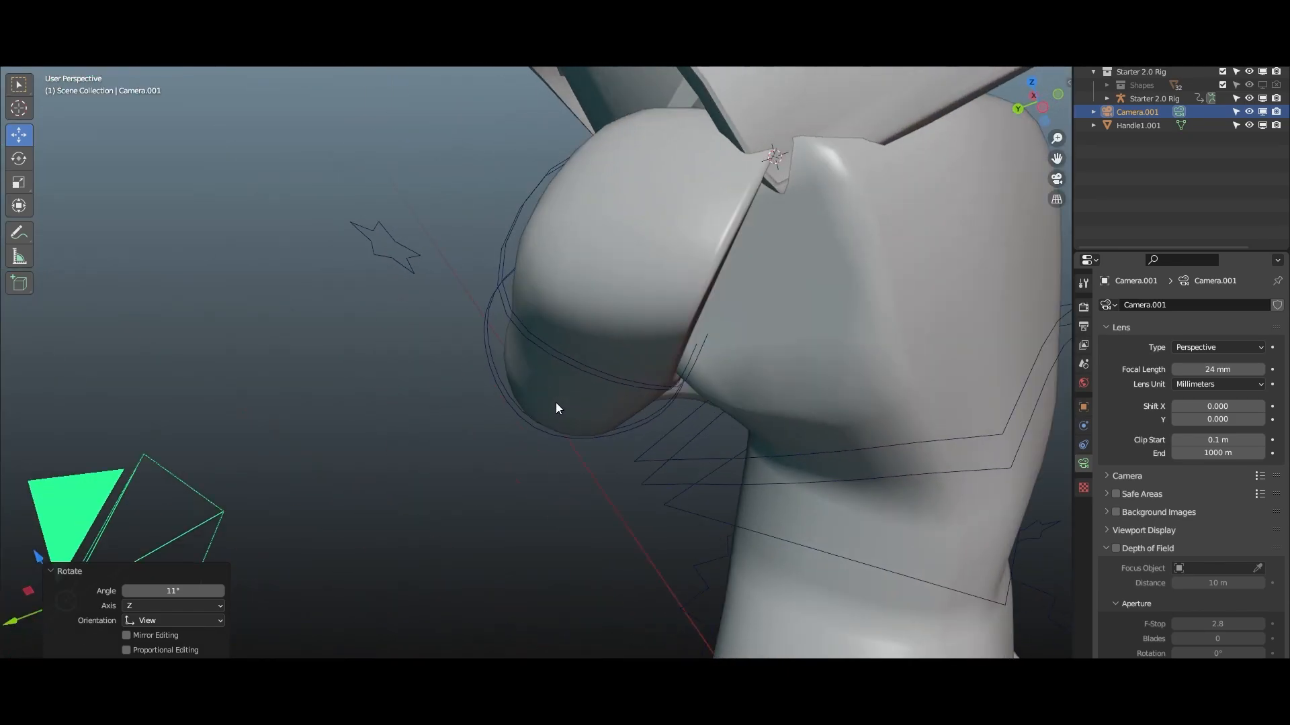
{"action": "scroll", "coordinate": [555, 401], "scroll_direction": "down", "scroll_amount": 8}
{"action": "left_click", "coordinate": [656, 408]}
{"action": "key", "text": "shift+a"}
{"action": "mouse_move", "coordinate": [635, 373]}
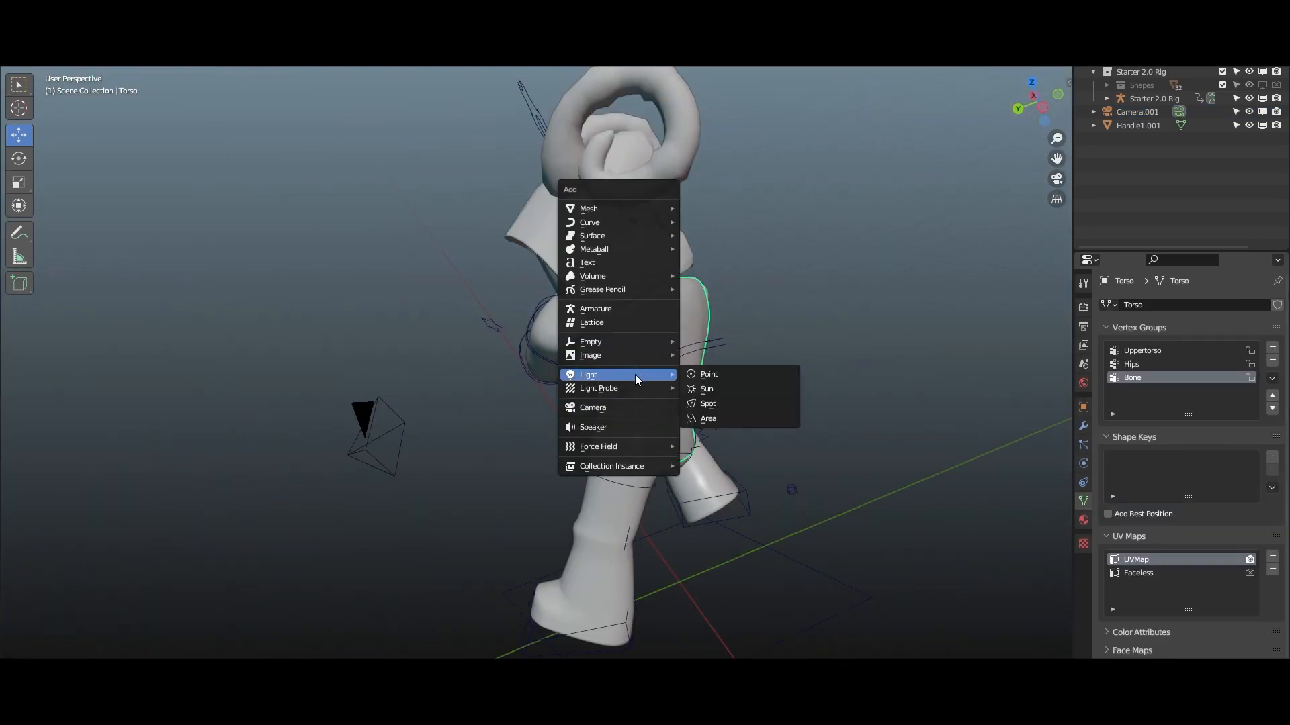
{"action": "left_click", "coordinate": [719, 417]}
- Enlarge the area light, move it about 4 m behind the character, and rotate it about 97.2° to face the figure
{"action": "scroll", "coordinate": [667, 461], "scroll_direction": "down", "scroll_amount": 5}
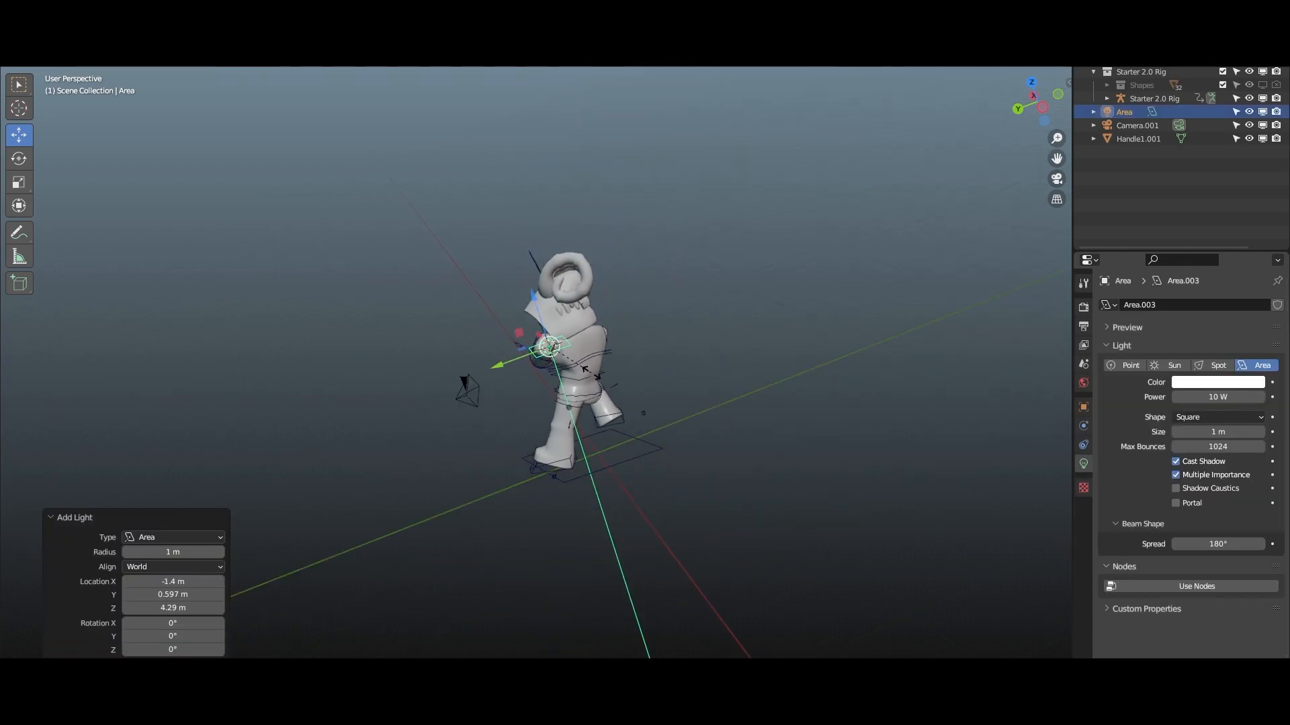
{"action": "left_click", "coordinate": [695, 480]}
{"action": "key", "text": "s"}
{"action": "left_click", "coordinate": [786, 544]}
{"action": "key", "text": "g"}
{"action": "left_click", "coordinate": [917, 487]}
{"action": "key", "text": "r"}
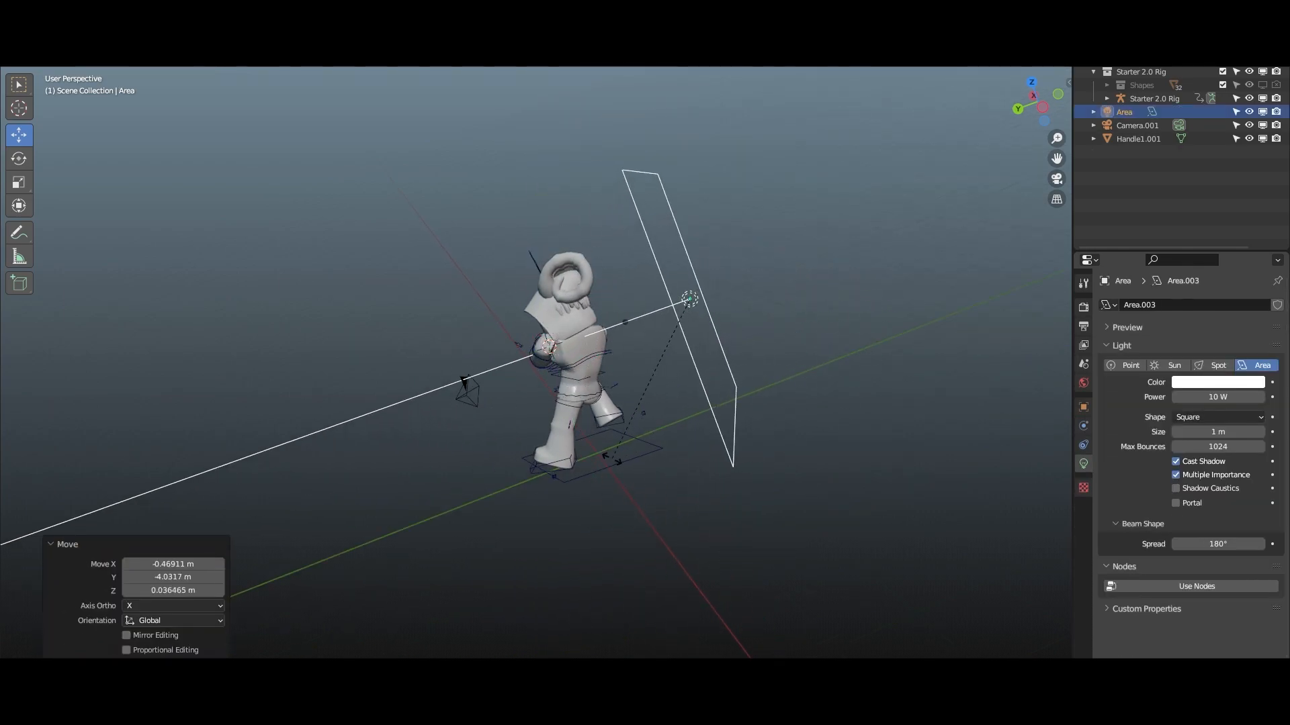
{"action": "left_click", "coordinate": [850, 483]}
- Split the viewport vertically into two side-by-side areas, both showing the 3D Viewport
{"action": "left_click_drag", "start_coordinate": [1069, 655], "coordinate": [564, 560]}
{"action": "left_click", "coordinate": [579, 51]}
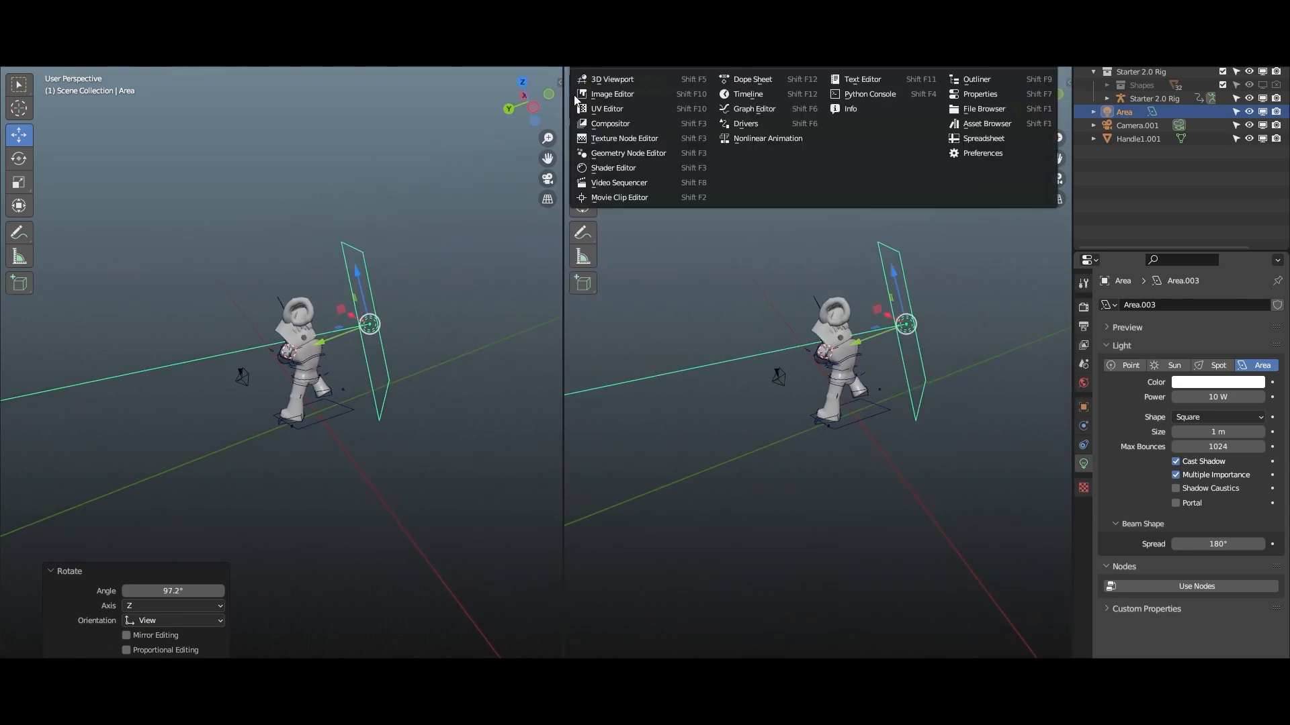
{"action": "left_click", "coordinate": [598, 165]}
{"action": "left_click", "coordinate": [579, 51]}
{"action": "left_click", "coordinate": [608, 77]}
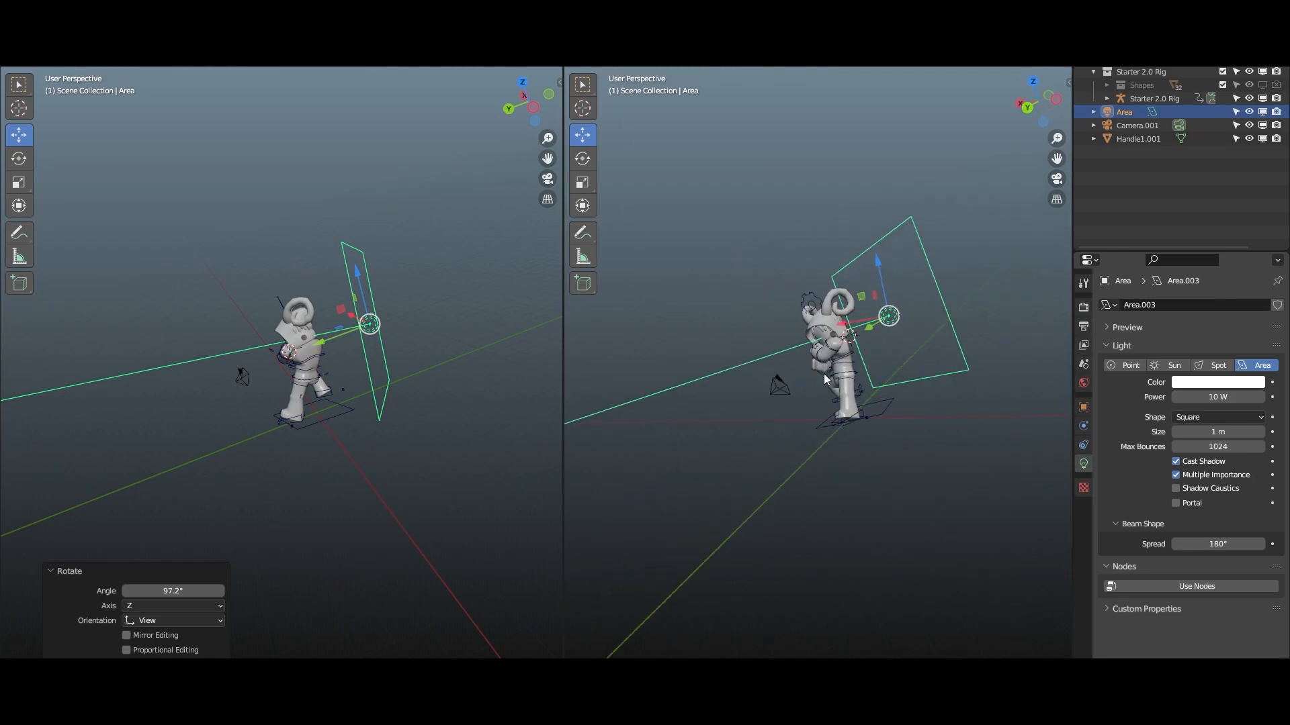
- Set the new viewport to the camera view with Rendered shading and centre the character in it
{"action": "key", "text": "KP_0"}
{"action": "key", "text": "z"}
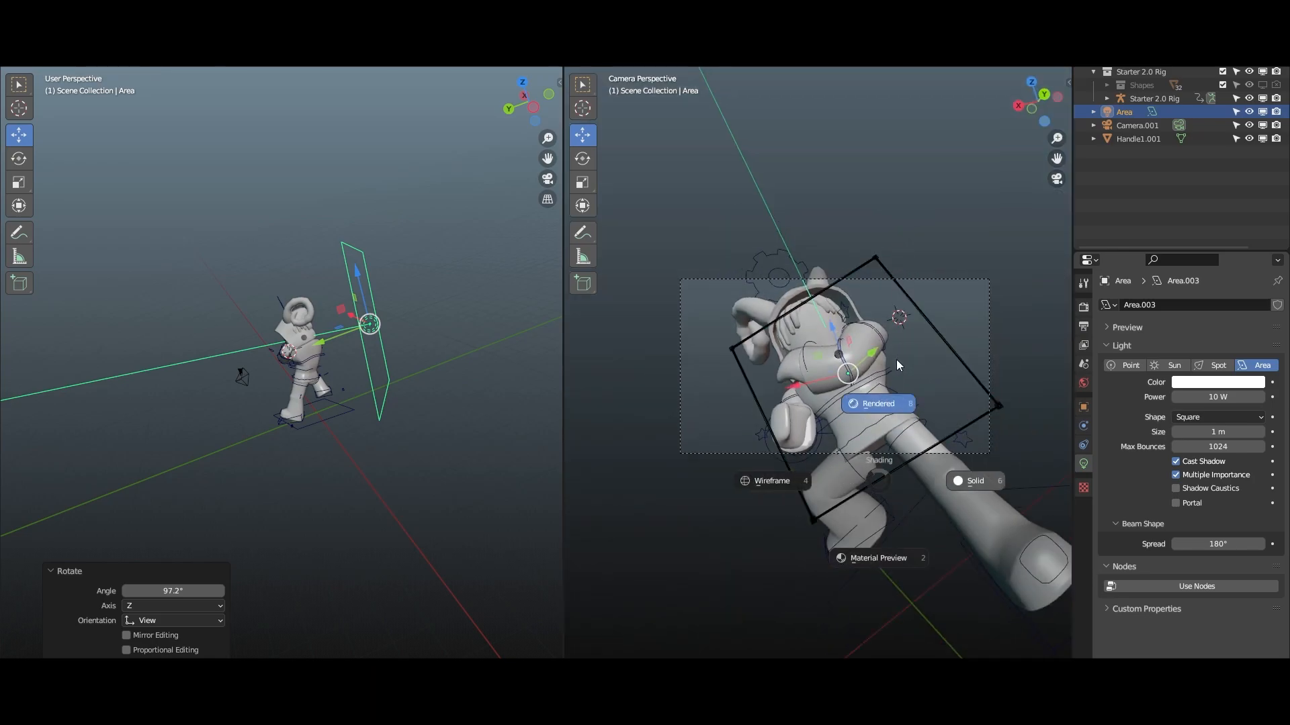
{"action": "left_click", "coordinate": [898, 345]}
{"action": "middle_click_drag", "start_coordinate": [873, 407], "coordinate": [849, 405], "text": "shift"}
- Hide the overlays and the toolbar in the rendered camera viewport for an unobstructed preview
{"action": "key", "text": "n"}
{"action": "key", "text": "n"}
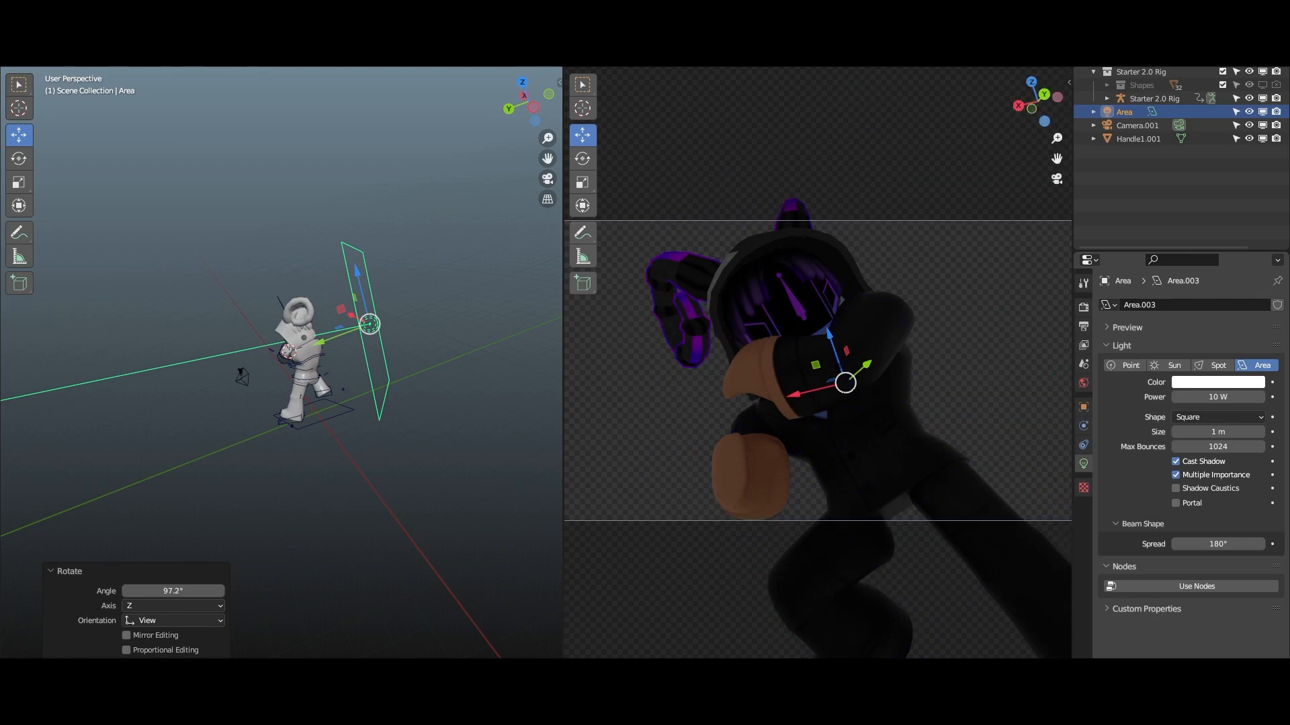
{"action": "key", "text": "shift+alt+z"}
{"action": "key", "text": "n"}
{"action": "key", "text": "n"}
{"action": "key", "text": "t"}
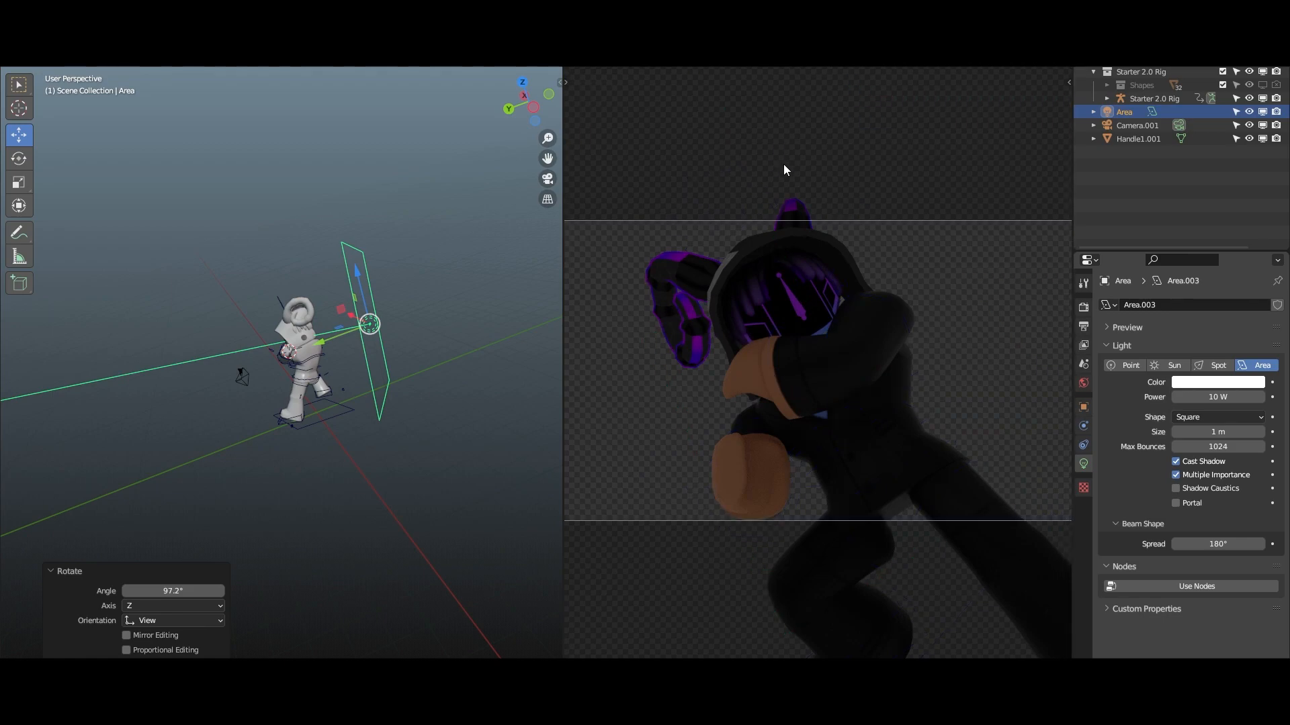
{"action": "key", "text": "Home"}
- Aim the area light at the character with a trackball rotation of about -4.01° and -26.4°
{"action": "middle_click_drag", "start_coordinate": [250, 323], "coordinate": [401, 295]}
{"action": "scroll", "coordinate": [397, 296], "scroll_direction": "up", "scroll_amount": 4}
{"action": "left_click_drag", "start_coordinate": [325, 310], "coordinate": [395, 327]}
{"action": "key", "text": "r"}
{"action": "key", "text": "r"}
{"action": "left_click", "coordinate": [332, 326]}
- Move the area light farther to the character's left side and trackball-rotate it about 6.3° and -16°
{"action": "middle_click_drag", "start_coordinate": [332, 325], "coordinate": [403, 329]}
{"action": "key", "text": "g"}
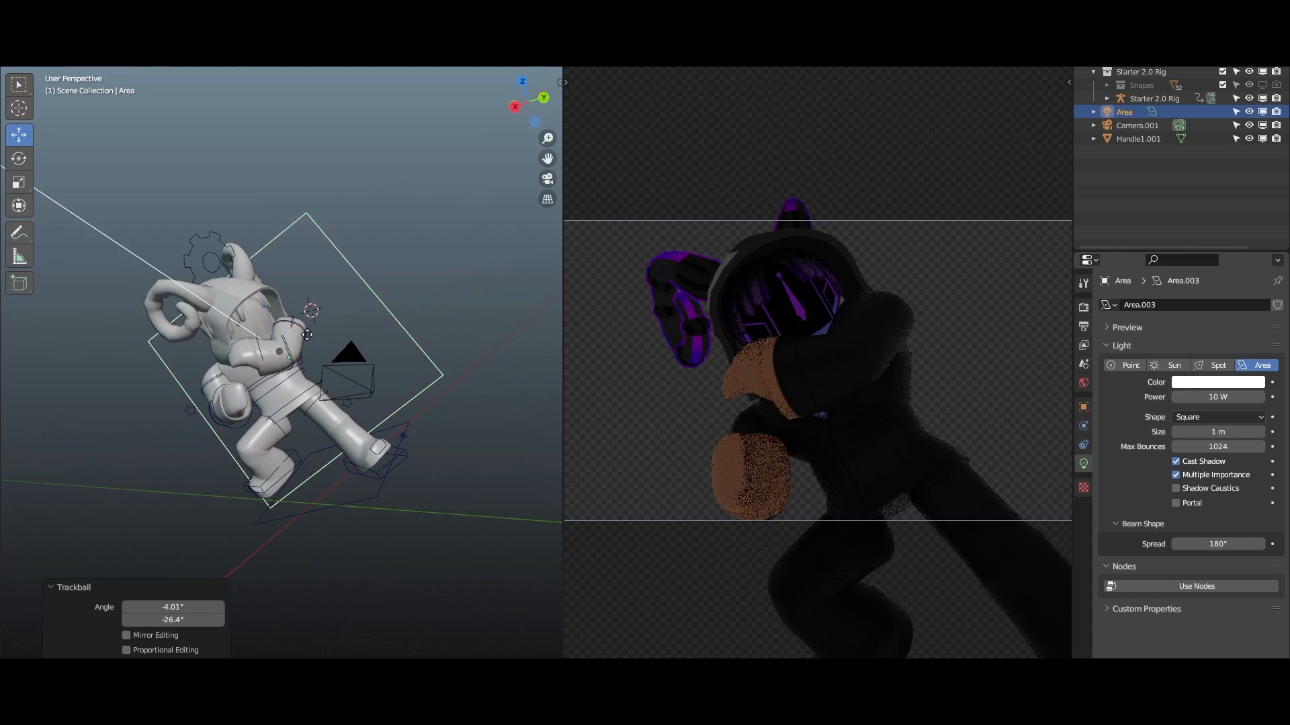
{"action": "left_click", "coordinate": [337, 325]}
{"action": "key", "text": "r"}
{"action": "key", "text": "r"}
{"action": "left_click", "coordinate": [318, 332]}
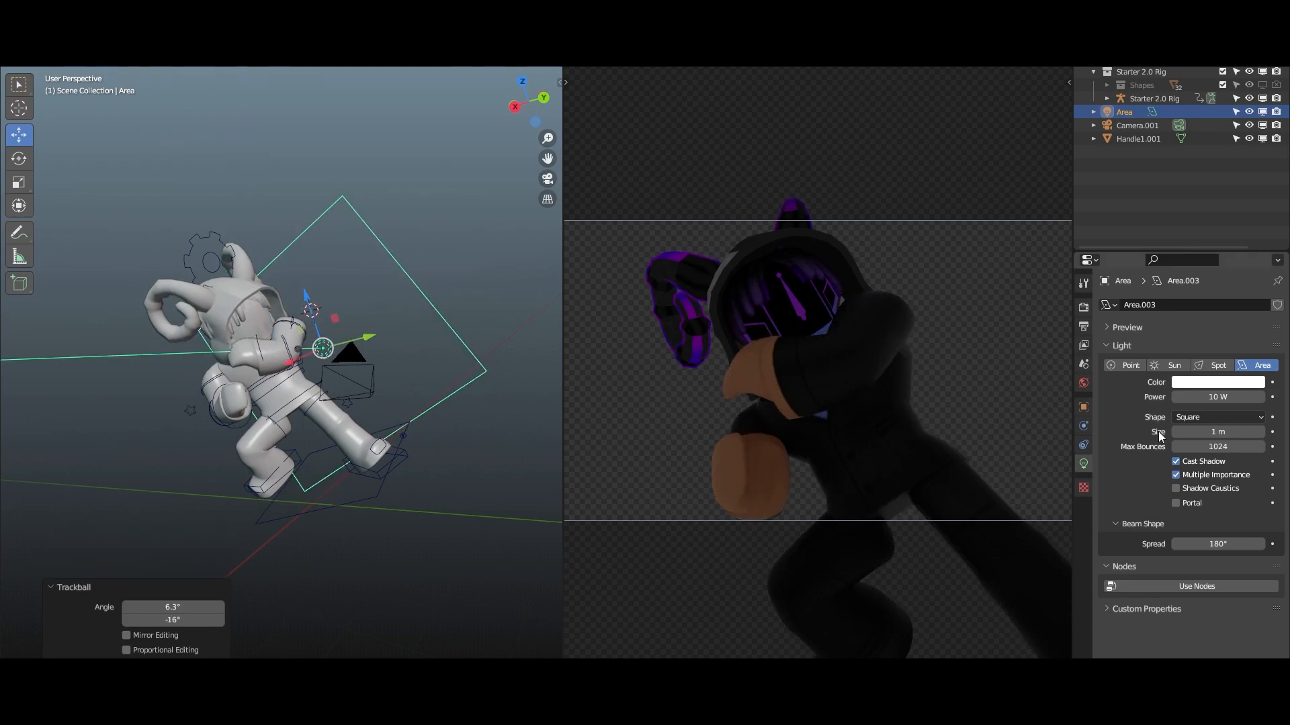
- Colour the area light with full-value purple sampled from the character's horn and raise its power to 632.2 W
{"action": "left_click", "coordinate": [1221, 383]}
{"action": "left_click", "coordinate": [1250, 339]}
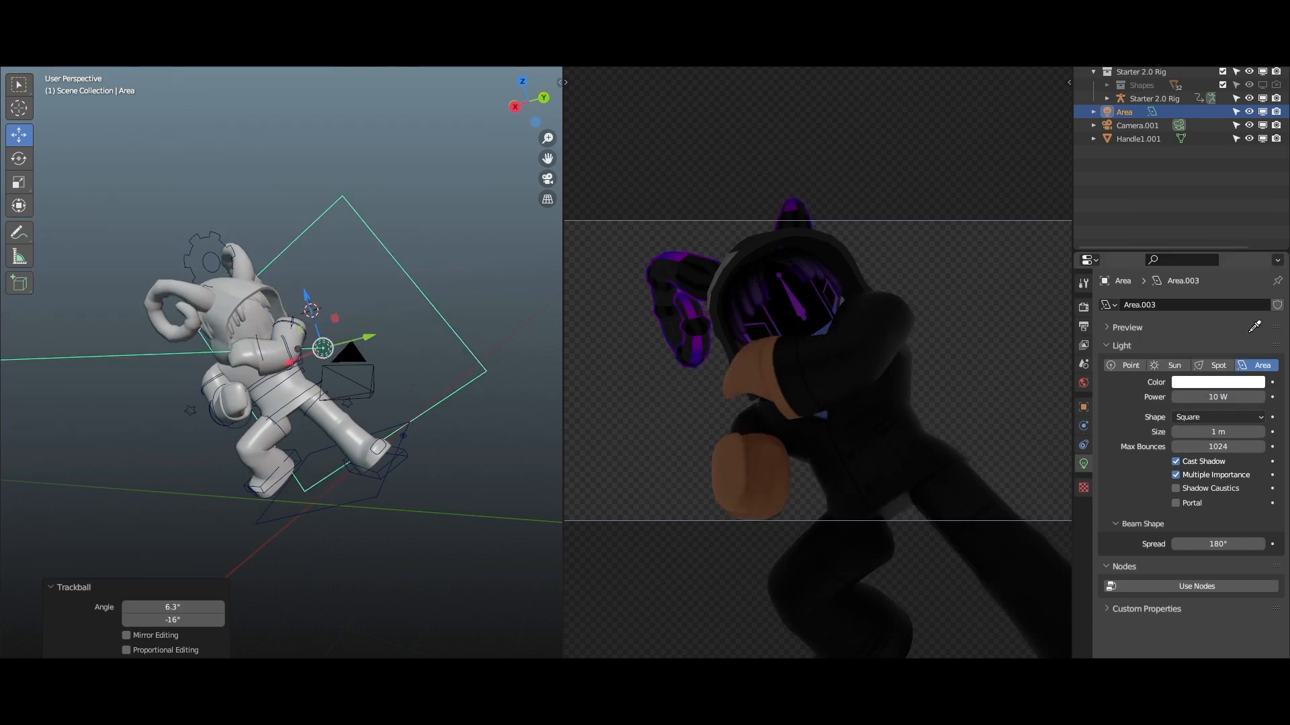
{"action": "left_click", "coordinate": [673, 254]}
{"action": "left_click_drag", "start_coordinate": [1203, 397], "coordinate": [1232, 397]}
{"action": "left_click", "coordinate": [1221, 385]}
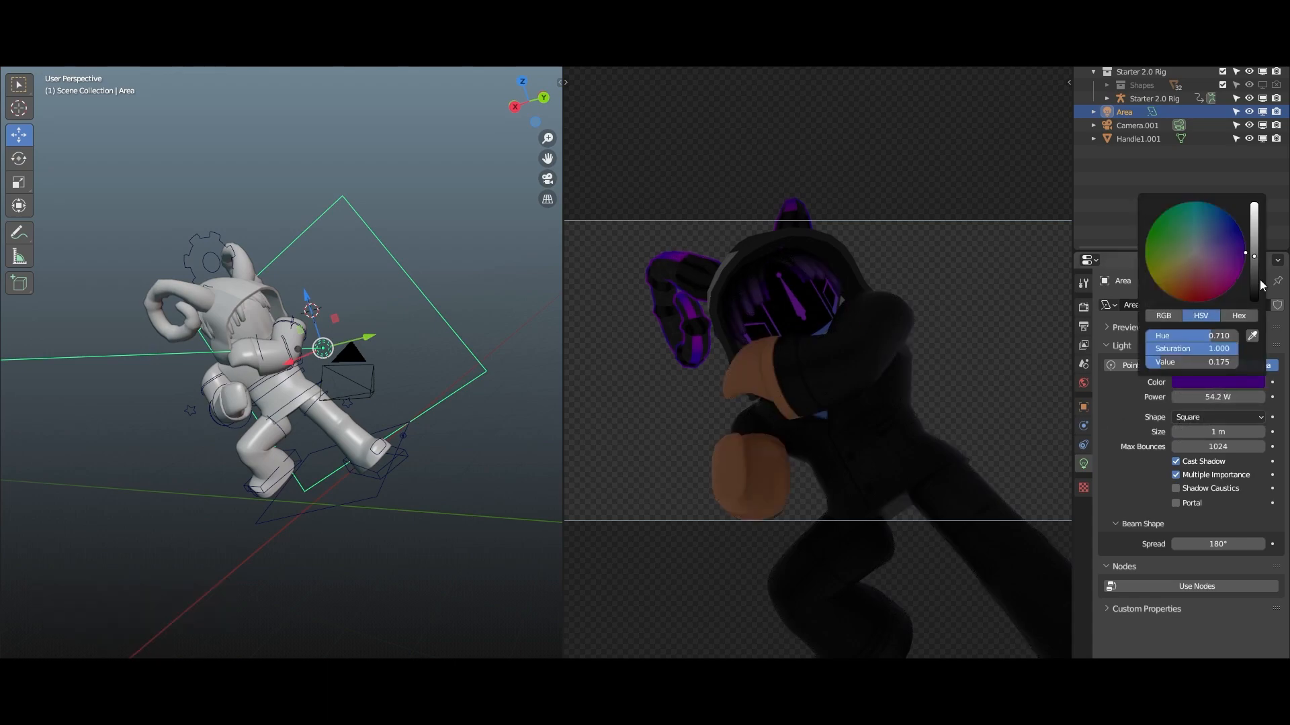
{"action": "left_click_drag", "start_coordinate": [1260, 284], "coordinate": [1260, 268]}
{"action": "left_click_drag", "start_coordinate": [1202, 400], "coordinate": [1256, 401]}
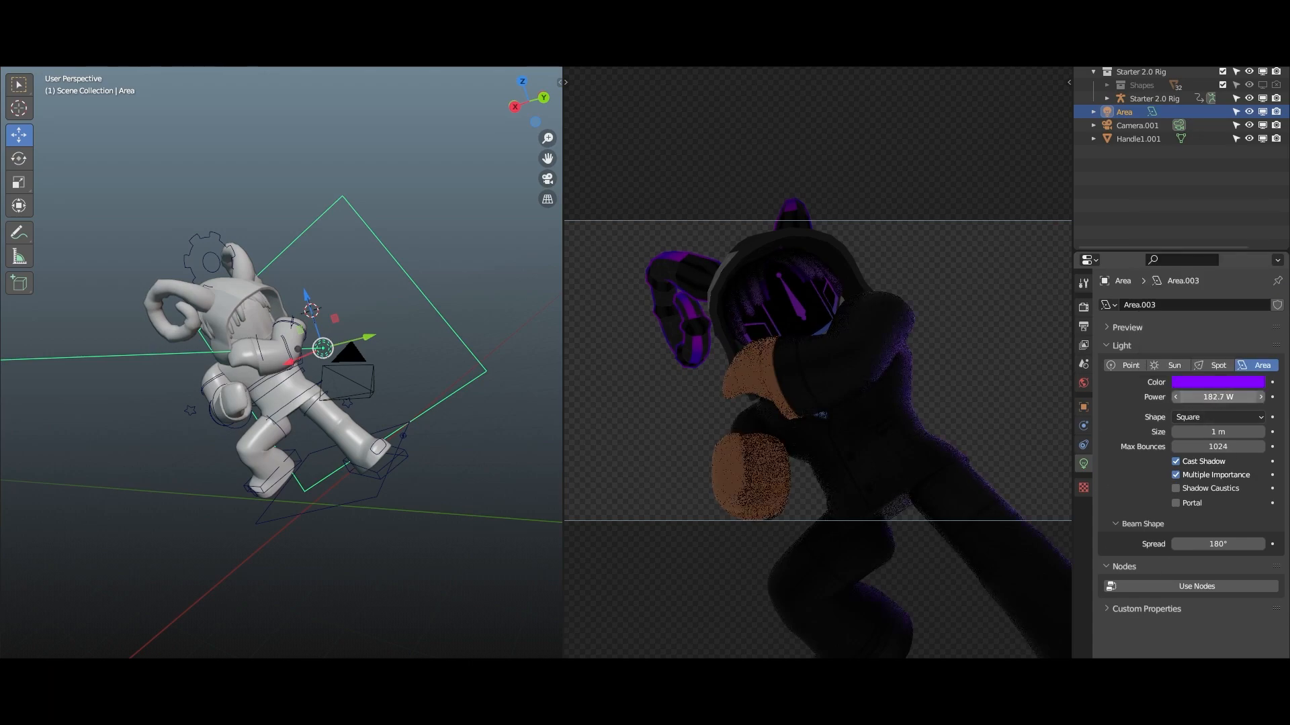
- Duplicate the purple area light to the opposite side of the character and trackball-rotate the copy about -34.4° and 59.6°
{"action": "middle_click_drag", "start_coordinate": [327, 344], "coordinate": [355, 335]}
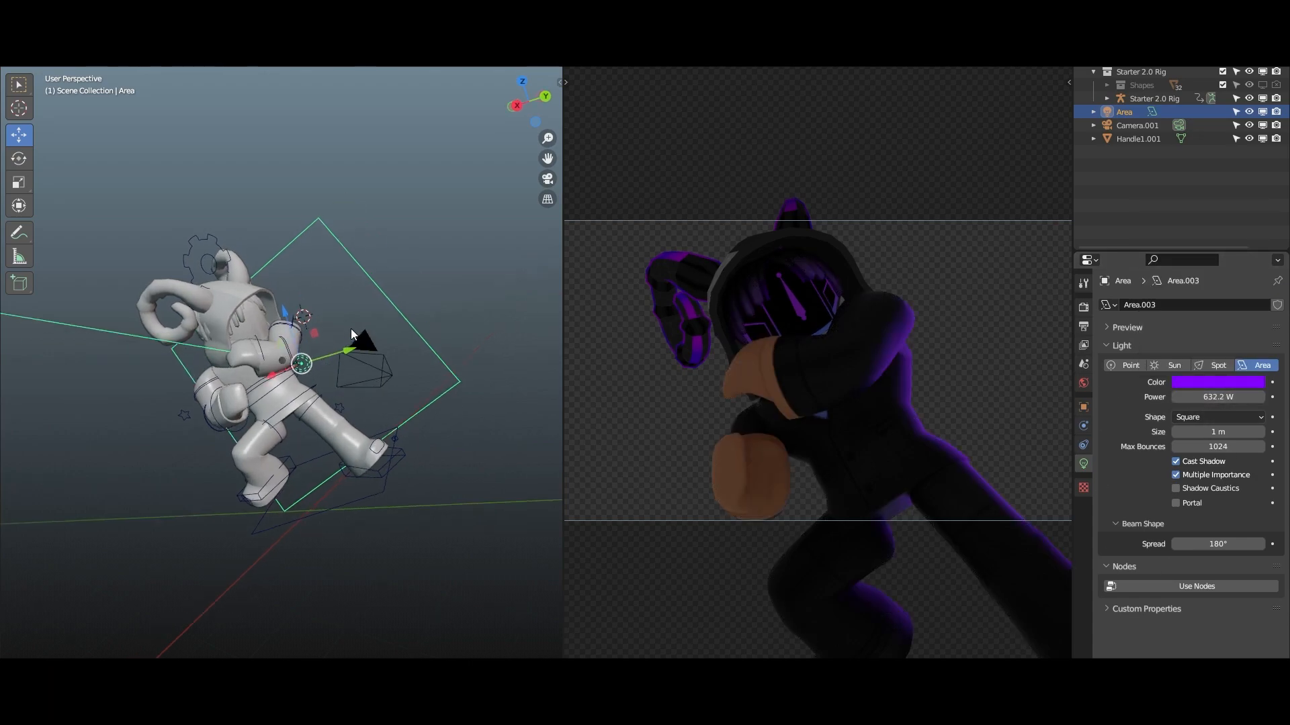
{"action": "key", "text": "shift+d"}
{"action": "left_click", "coordinate": [134, 475]}
{"action": "key", "text": "r"}
{"action": "key", "text": "r"}
{"action": "left_click", "coordinate": [282, 412]}
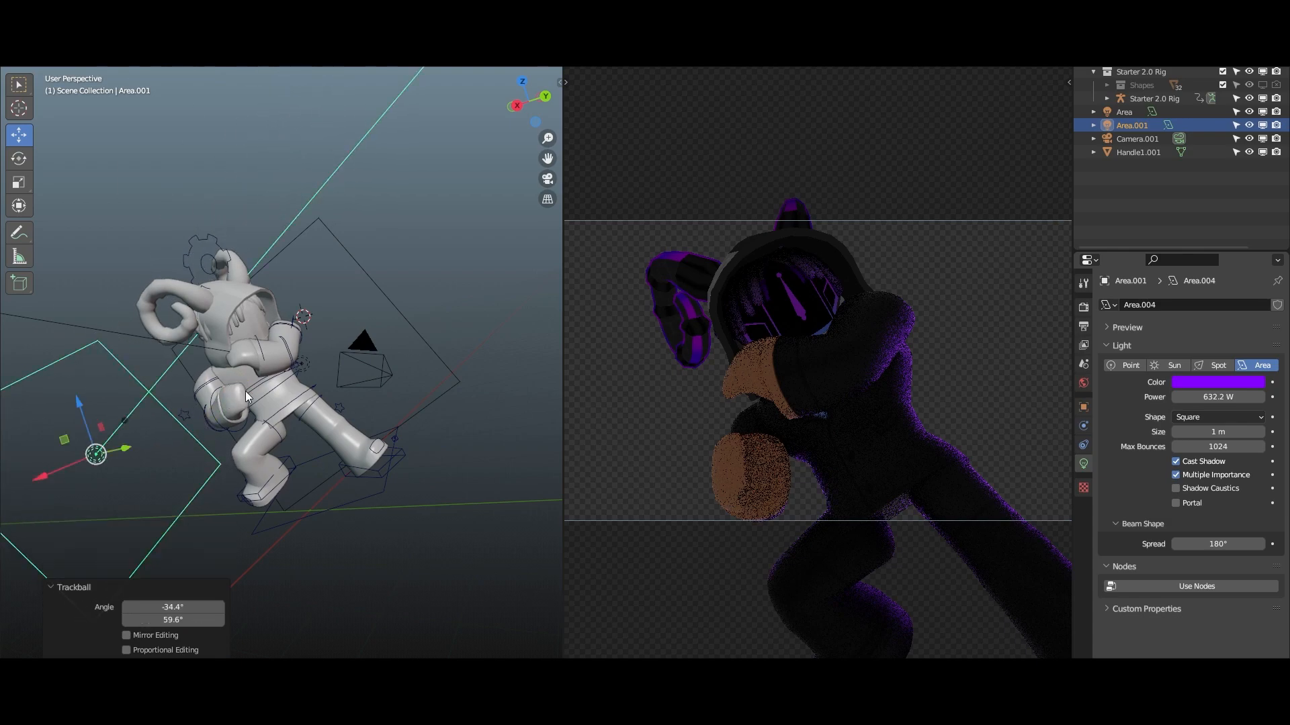
- Move the duplicated light about 4.62 m in X, 0.88 m in Y and -1.05 m in Z, and trackball-rotate it about -12.6° and 14.9°
{"action": "key", "text": "g"}
{"action": "left_click", "coordinate": [280, 415]}
{"action": "middle_click_drag", "start_coordinate": [279, 415], "coordinate": [192, 437]}
{"action": "key", "text": "g"}
{"action": "left_click", "coordinate": [203, 433]}
{"action": "key", "text": "r"}
{"action": "key", "text": "r"}
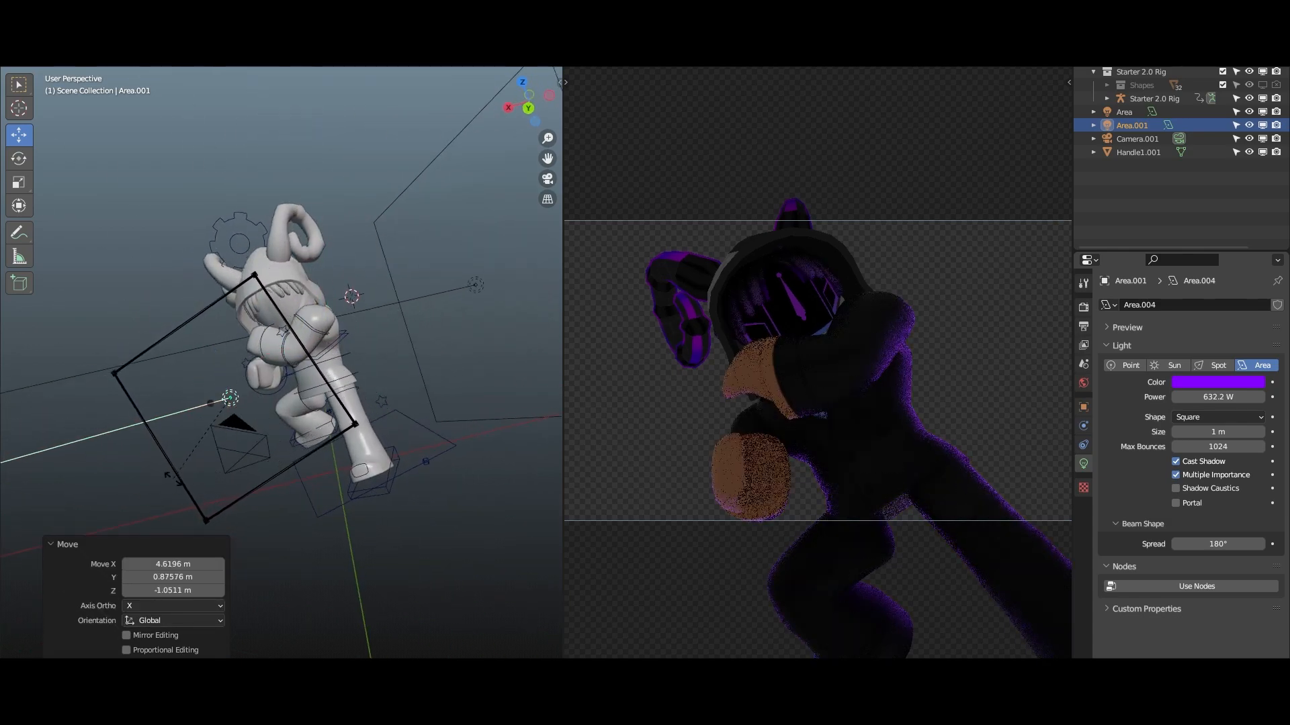
{"action": "left_click", "coordinate": [188, 465]}
- Recolour the duplicated light with the blue sampled from the patch below the character's hood, and brighten it to full value
{"action": "left_click", "coordinate": [1231, 384]}
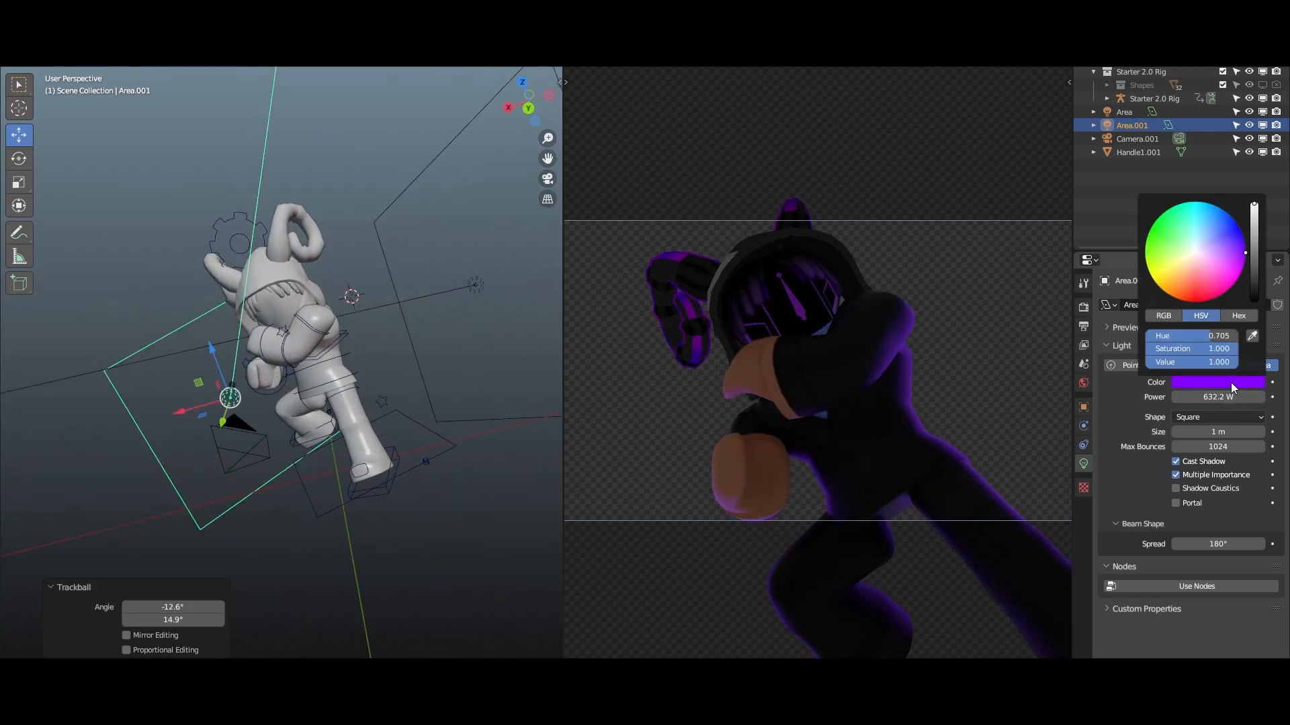
{"action": "left_click", "coordinate": [1252, 338]}
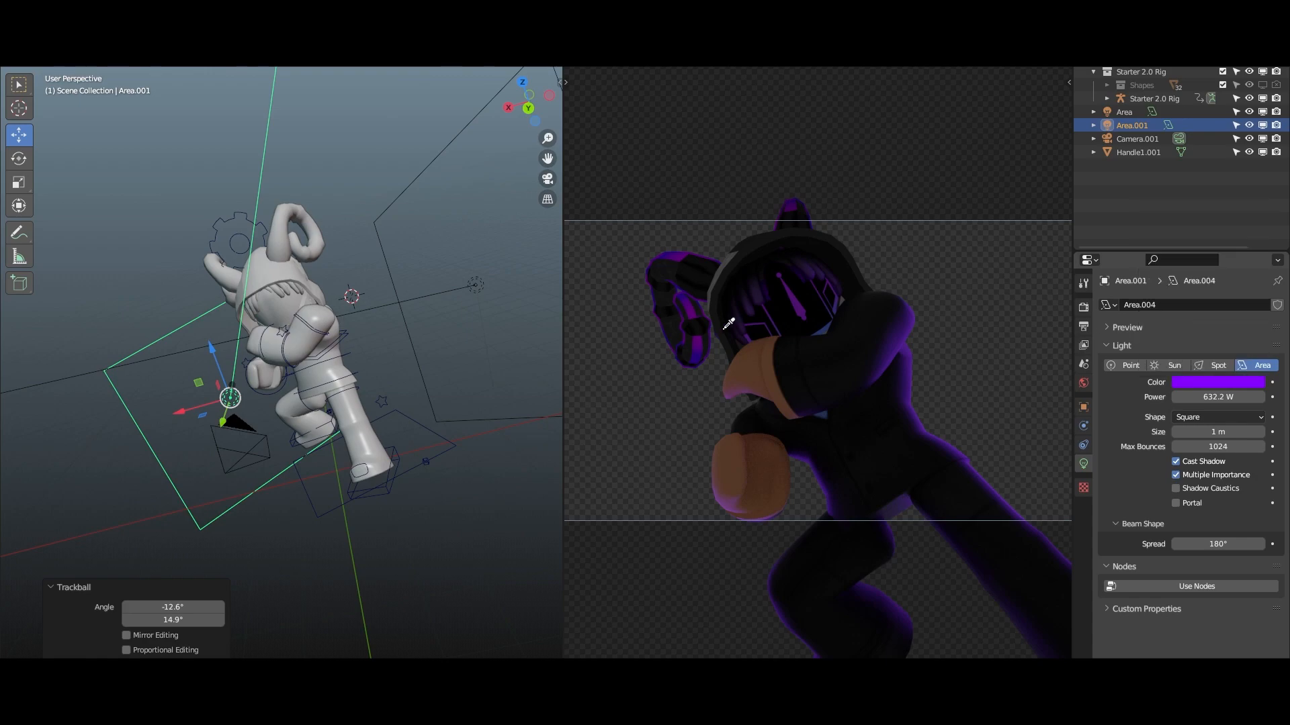
{"action": "left_click", "coordinate": [827, 324]}
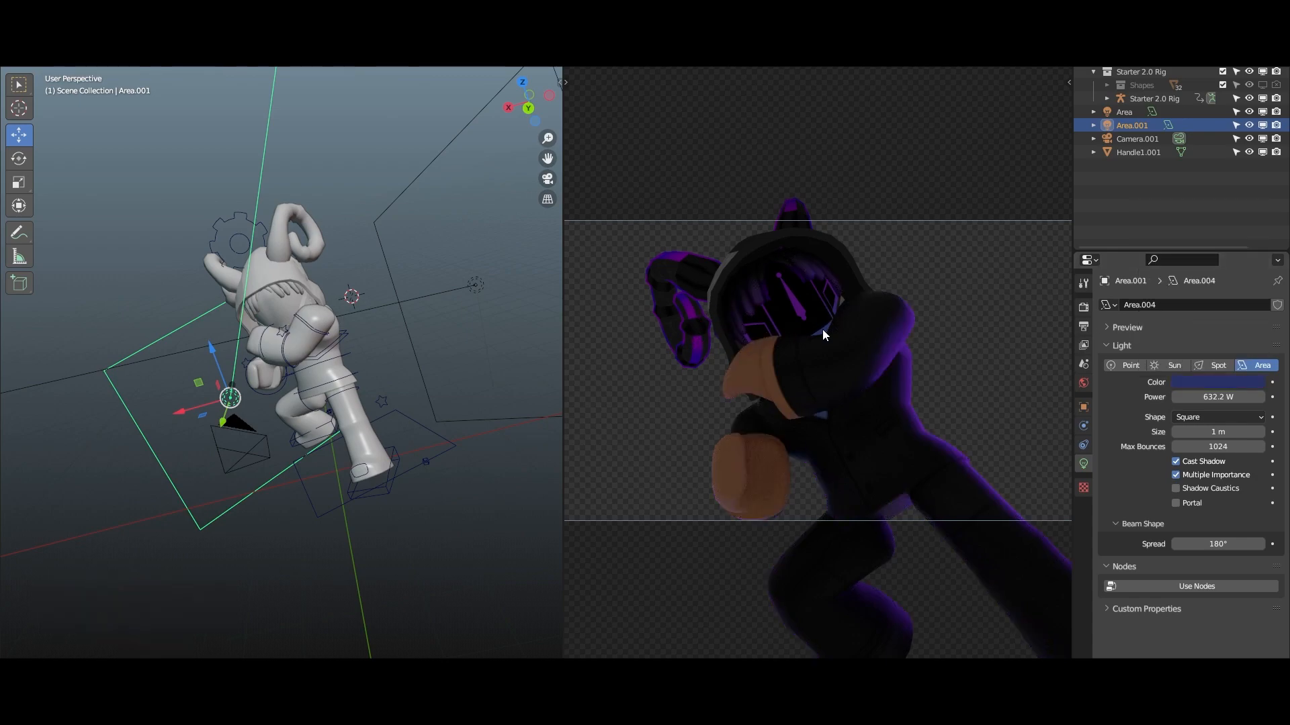
{"action": "left_click", "coordinate": [1224, 384]}
{"action": "left_click_drag", "start_coordinate": [1254, 217], "coordinate": [1254, 200]}
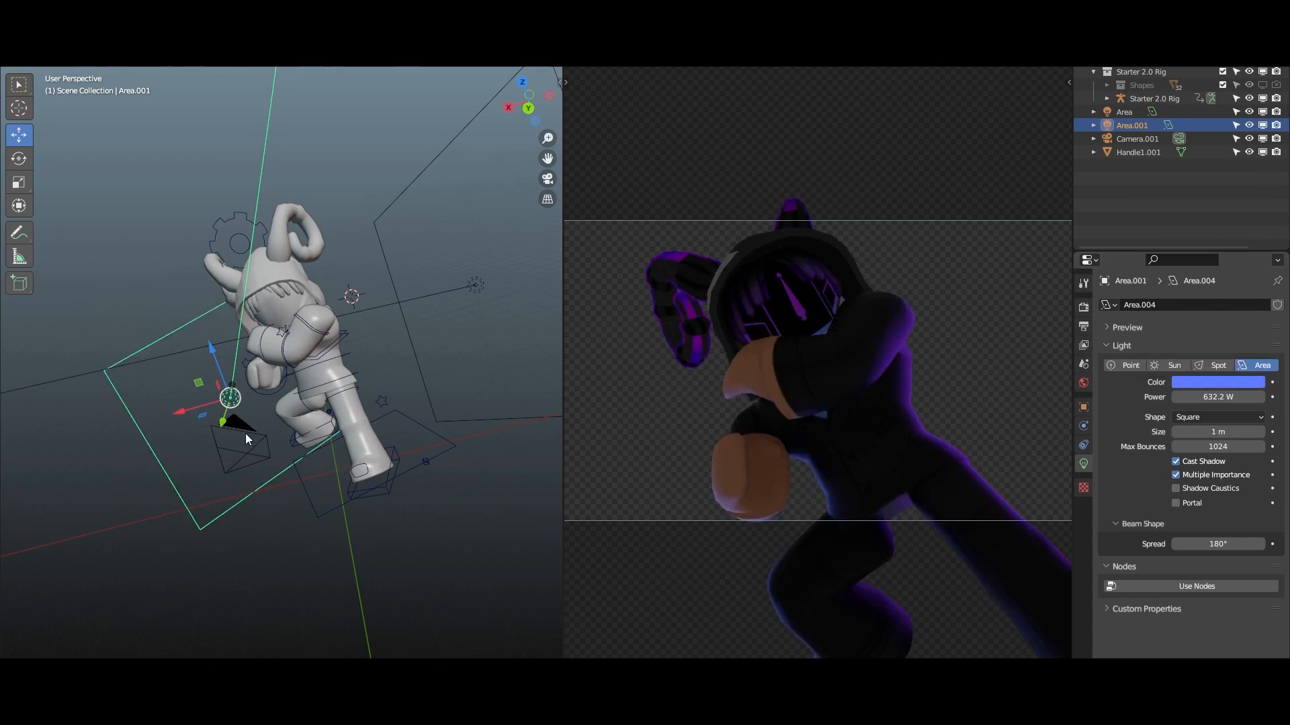
- Move the blue area light to a low position behind the character, finishing with about -0.66 m X, 2.63 m Y and 0.79 m Z
{"action": "middle_click_drag", "start_coordinate": [246, 440], "coordinate": [305, 418]}
{"action": "left_click_drag", "start_coordinate": [115, 495], "coordinate": [200, 437]}
{"action": "middle_click_drag", "start_coordinate": [200, 437], "coordinate": [292, 411]}
{"action": "scroll", "coordinate": [363, 409], "scroll_direction": "down", "scroll_amount": 4}
{"action": "left_click_drag", "start_coordinate": [129, 465], "coordinate": [211, 427]}
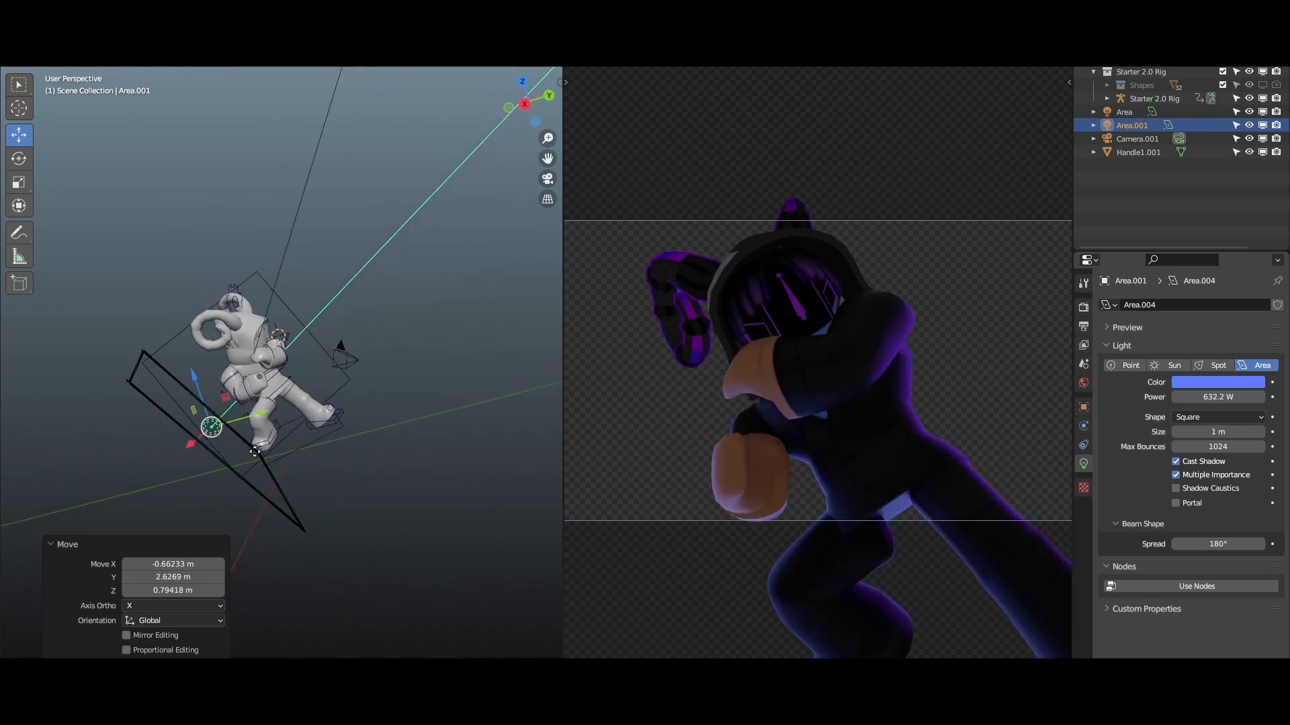
- Duplicate the original purple area light, place the copy near the character and rotate it towards the body
{"action": "middle_click_drag", "start_coordinate": [489, 408], "coordinate": [192, 417]}
{"action": "left_click", "coordinate": [101, 415]}
{"action": "left_click", "coordinate": [59, 463]}
{"action": "middle_click_drag", "start_coordinate": [101, 460], "coordinate": [165, 453]}
{"action": "scroll", "coordinate": [195, 449], "scroll_direction": "down", "scroll_amount": 3}
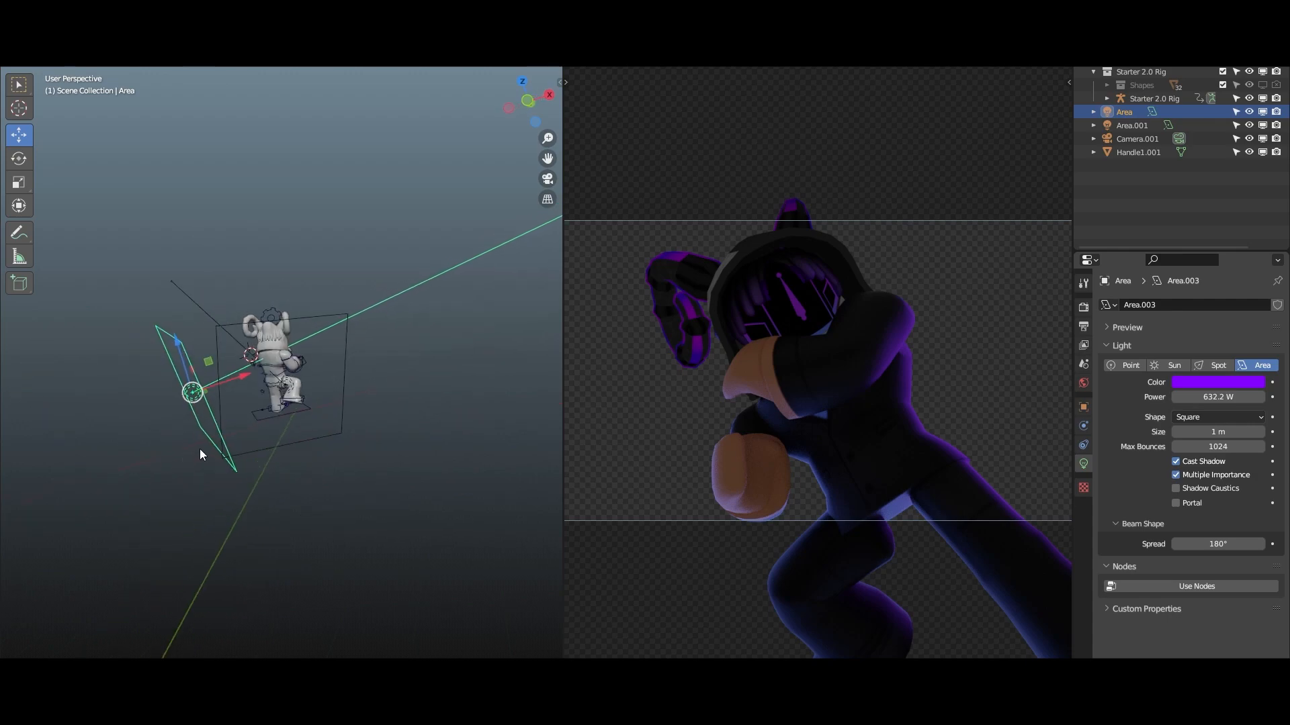
{"action": "key", "text": "shift+d"}
{"action": "left_click", "coordinate": [279, 342]}
{"action": "key", "text": "r"}
{"action": "left_click", "coordinate": [337, 262]}
{"action": "middle_click_drag", "start_coordinate": [430, 289], "coordinate": [332, 348]}
{"action": "key", "text": "r"}
{"action": "left_click", "coordinate": [298, 407]}
- Position and tilt the new purple light above the character's head, facing down, and reduce its power to 364.3 W
{"action": "key", "text": "g"}
{"action": "left_click", "coordinate": [368, 382]}
{"action": "key", "text": "r"}
{"action": "key", "text": "r"}
{"action": "left_click", "coordinate": [376, 414]}
{"action": "key", "text": "g"}
{"action": "left_click", "coordinate": [333, 441]}
{"action": "scroll", "coordinate": [332, 441], "scroll_direction": "up", "scroll_amount": 6}
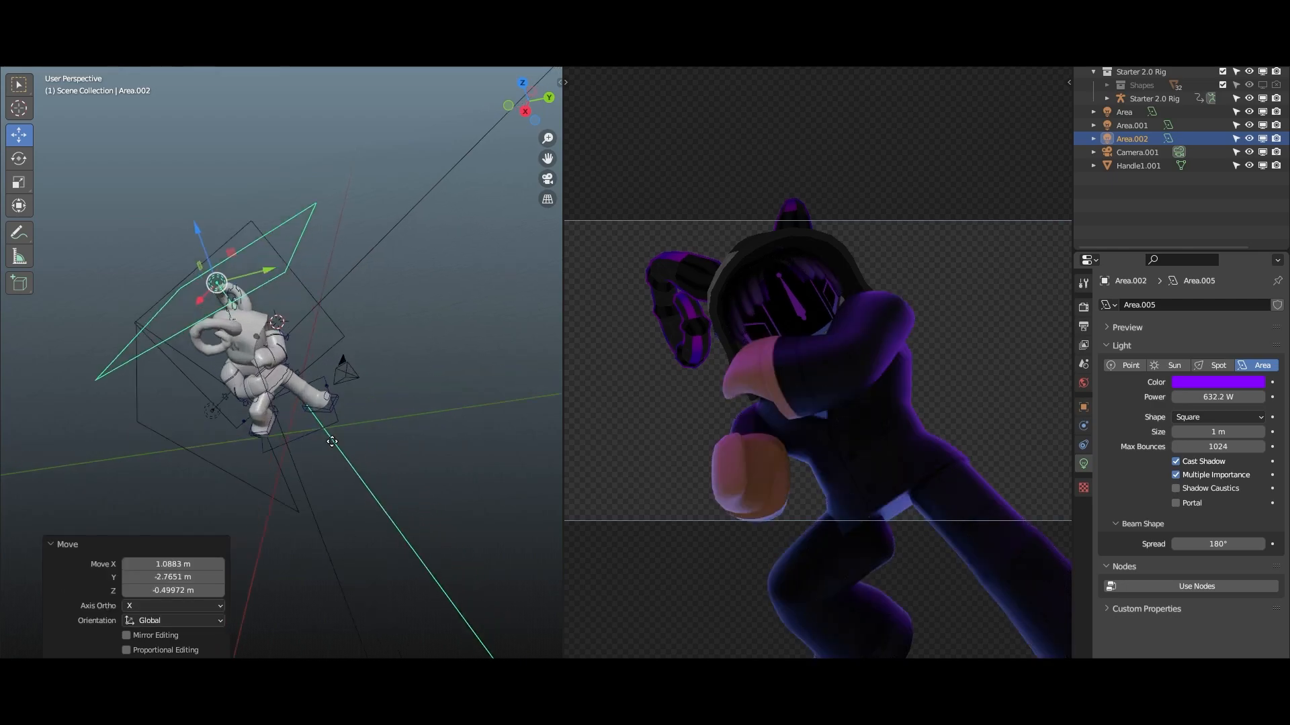
{"action": "middle_click_drag", "start_coordinate": [336, 437], "coordinate": [284, 438]}
{"action": "left_click_drag", "start_coordinate": [1218, 397], "coordinate": [1194, 397]}
- Examine the surface and viewport display settings of the horned hood's Handle1Mtl material
{"action": "middle_click_drag", "start_coordinate": [365, 305], "coordinate": [200, 257]}
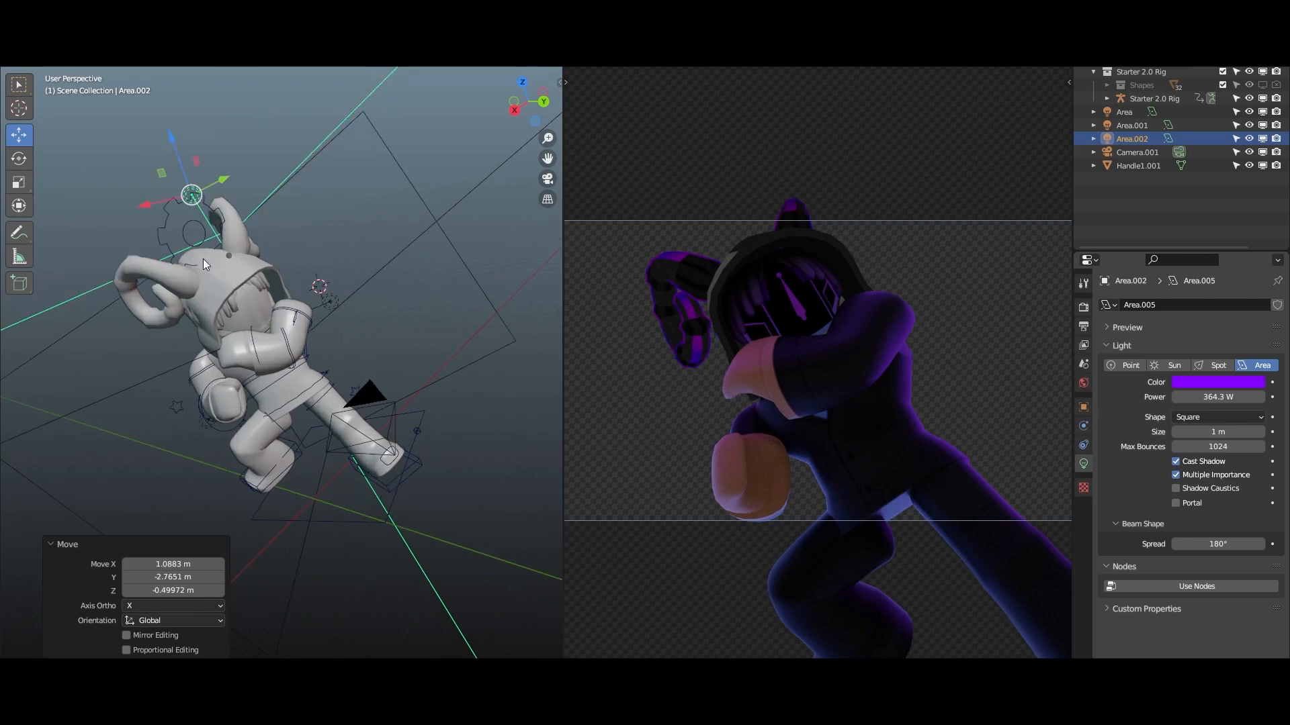
{"action": "left_click", "coordinate": [207, 277]}
{"action": "left_click", "coordinate": [1083, 520]}
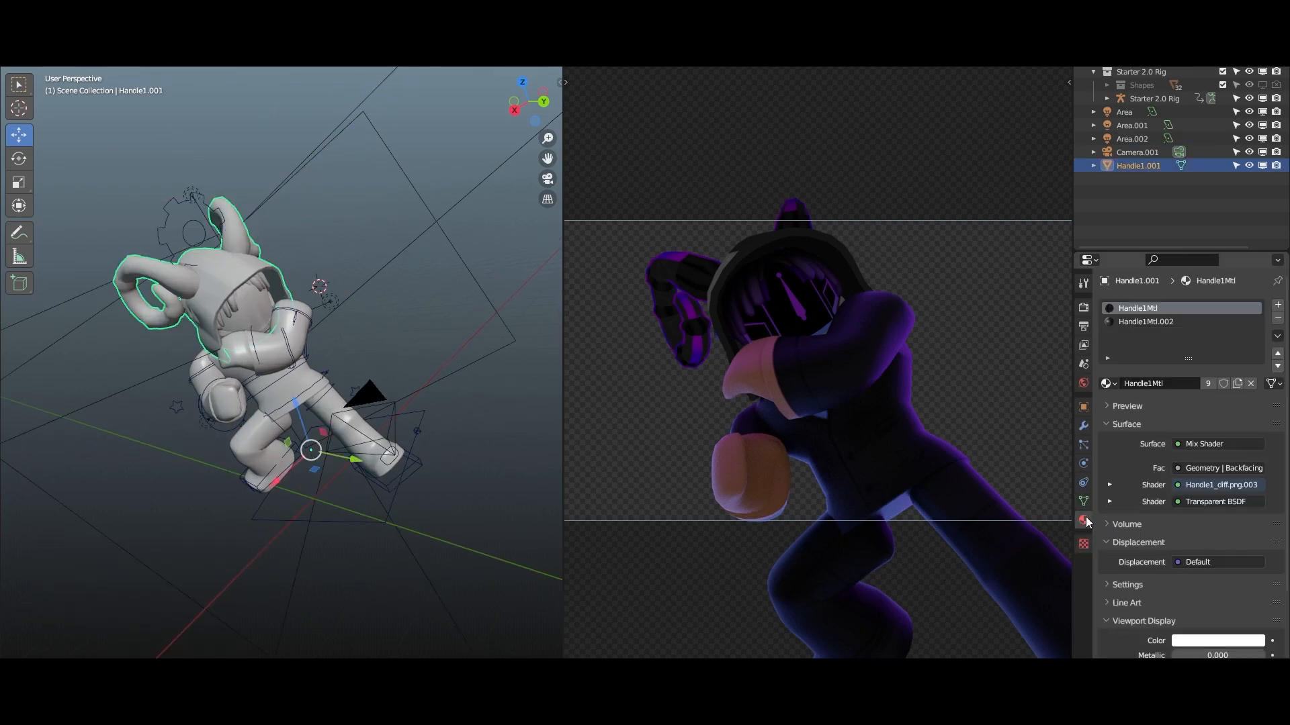
{"action": "scroll", "coordinate": [1182, 638], "scroll_direction": "down", "scroll_amount": 5}
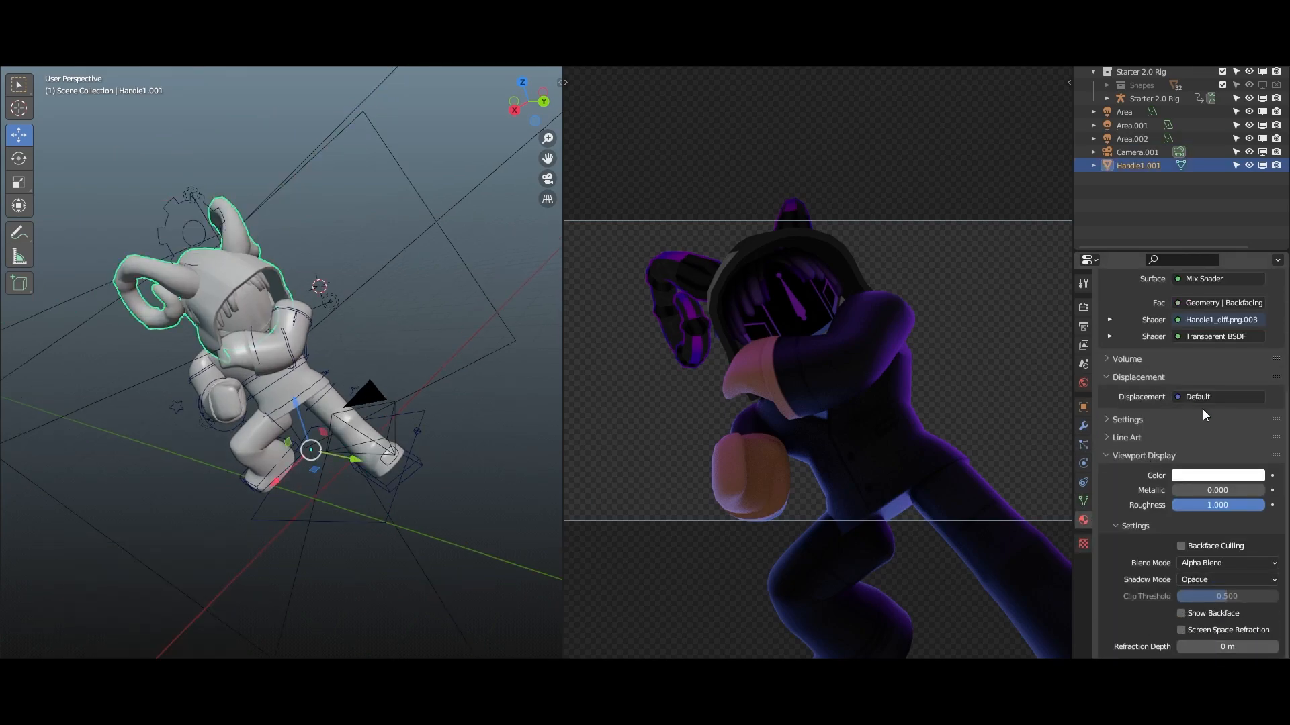
{"action": "scroll", "coordinate": [1195, 401], "scroll_direction": "up", "scroll_amount": 6}
{"action": "scroll", "coordinate": [229, 287], "scroll_direction": "up", "scroll_amount": 4}
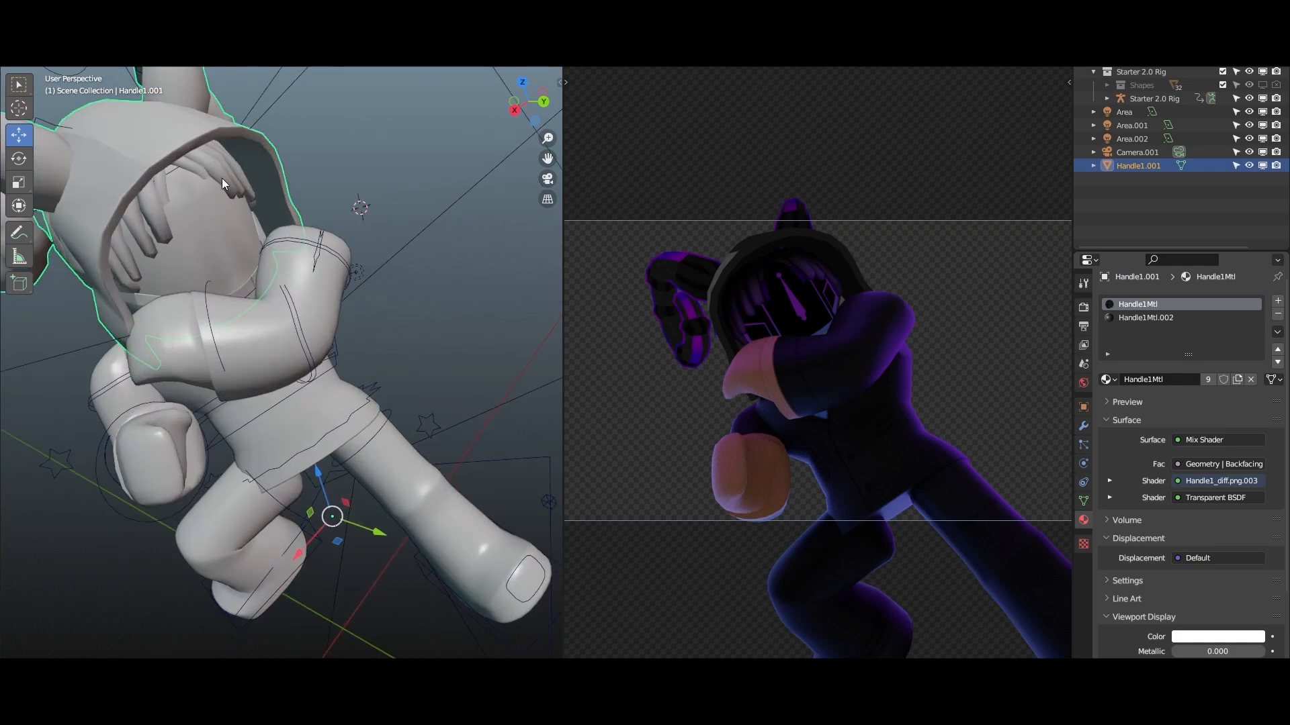
{"action": "scroll", "coordinate": [1199, 545], "scroll_direction": "down", "scroll_amount": 4}
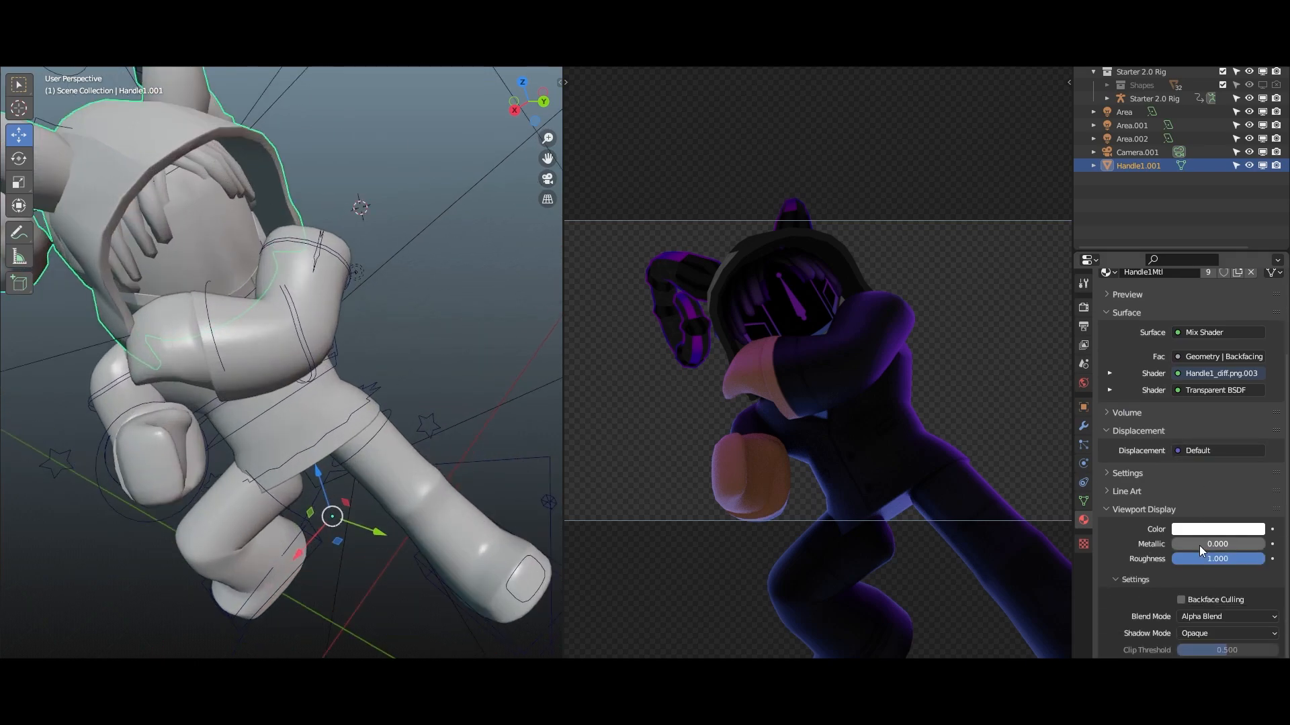
{"action": "left_click_drag", "start_coordinate": [1212, 545], "coordinate": [1139, 543]}
{"action": "scroll", "coordinate": [1179, 536], "scroll_direction": "up", "scroll_amount": 4}
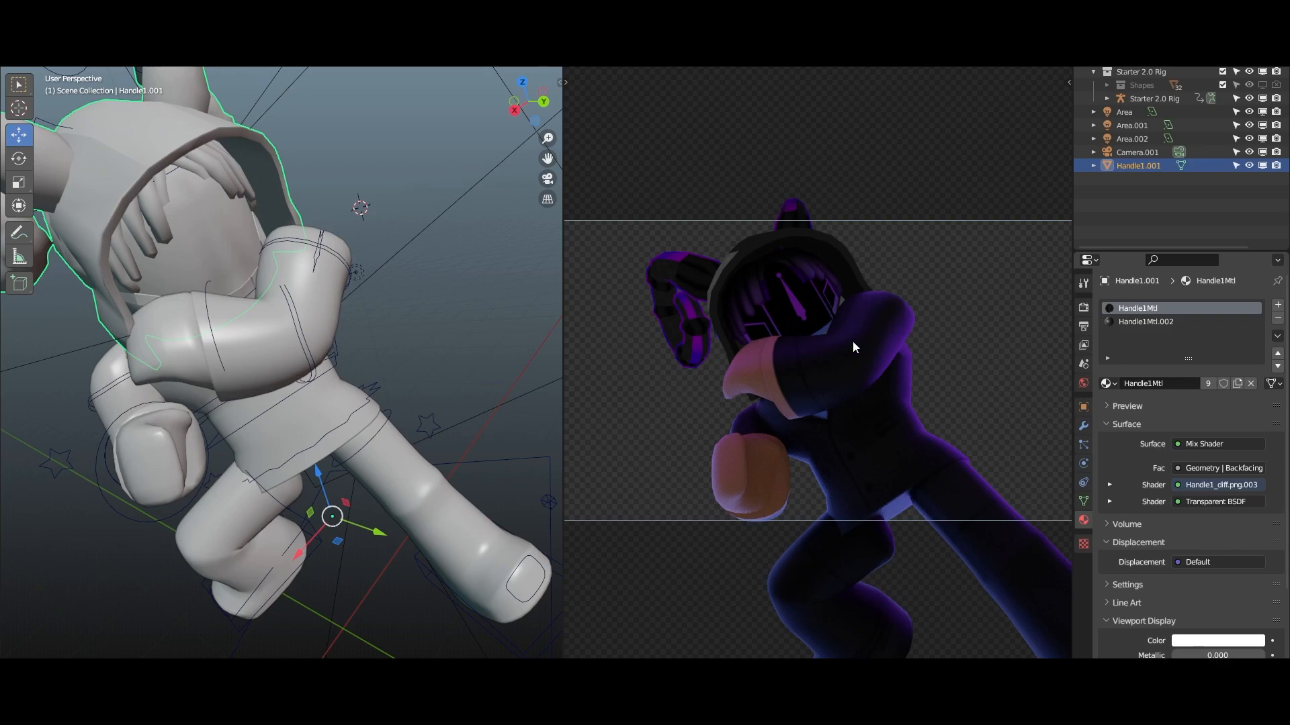
- Adjust the left arm's material to metallic 0.198, specular 0.110 and roughness 0.880
{"action": "left_click", "coordinate": [195, 300]}
{"action": "scroll", "coordinate": [1209, 564], "scroll_direction": "down", "scroll_amount": 10}
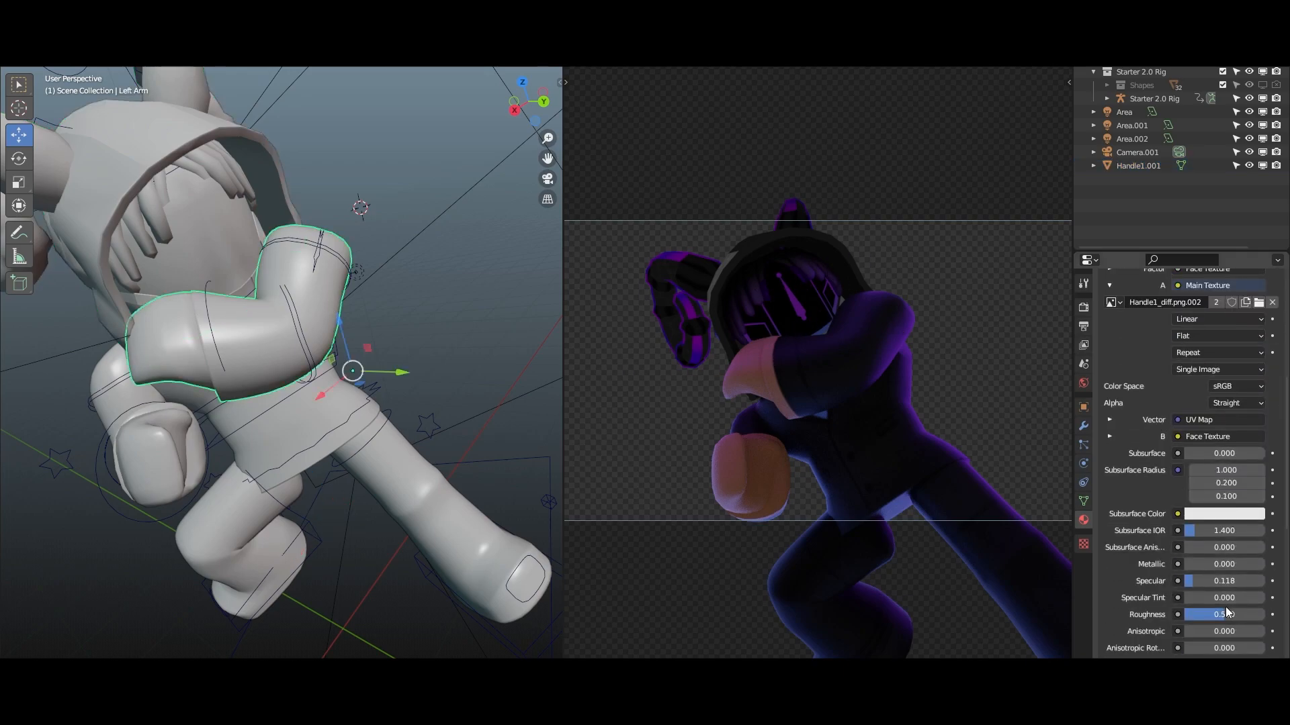
{"action": "left_click_drag", "start_coordinate": [1228, 612], "coordinate": [1188, 581]}
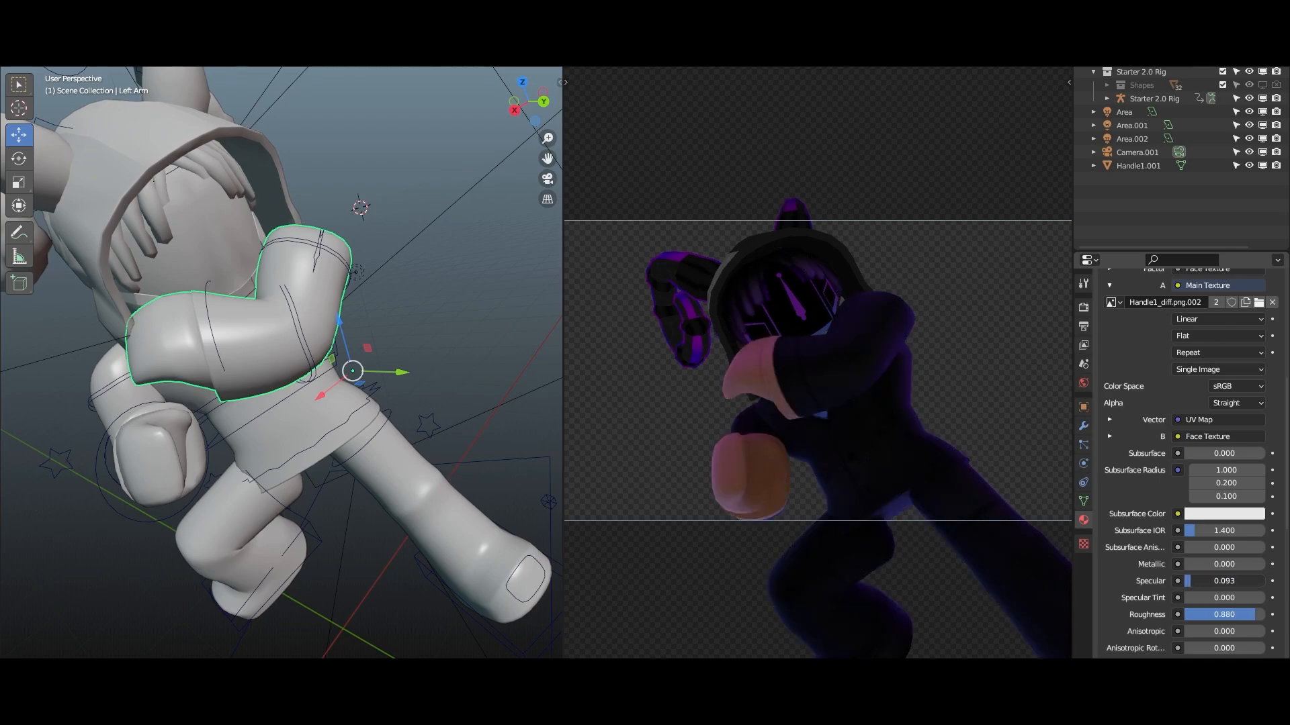
{"action": "left_click_drag", "start_coordinate": [1190, 564], "coordinate": [1199, 564]}
{"action": "scroll", "coordinate": [731, 472], "scroll_direction": "down", "scroll_amount": 4}
{"action": "scroll", "coordinate": [827, 452], "scroll_direction": "up", "scroll_amount": 5}
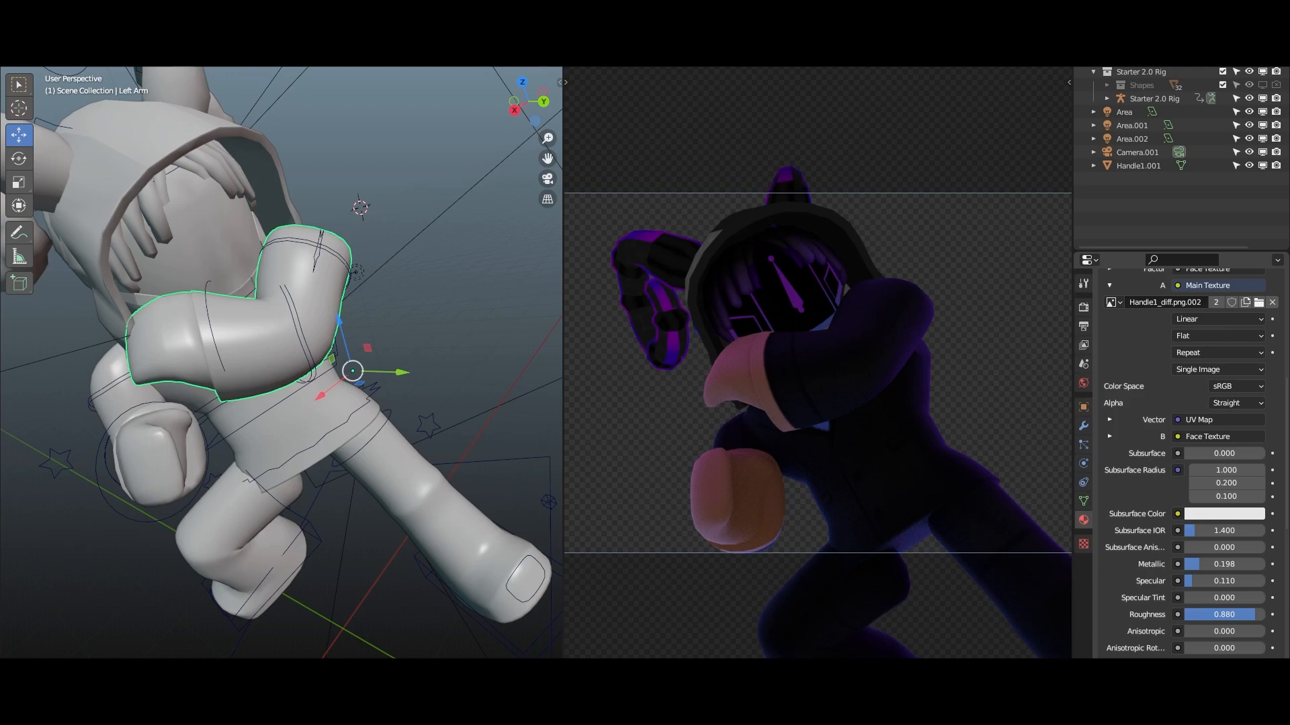
- Switch to the Photoshop banner document, and shrink, tilt and move the placed character render into the left half of the transparent strip
{"action": "left_click", "coordinate": [79, 25]}
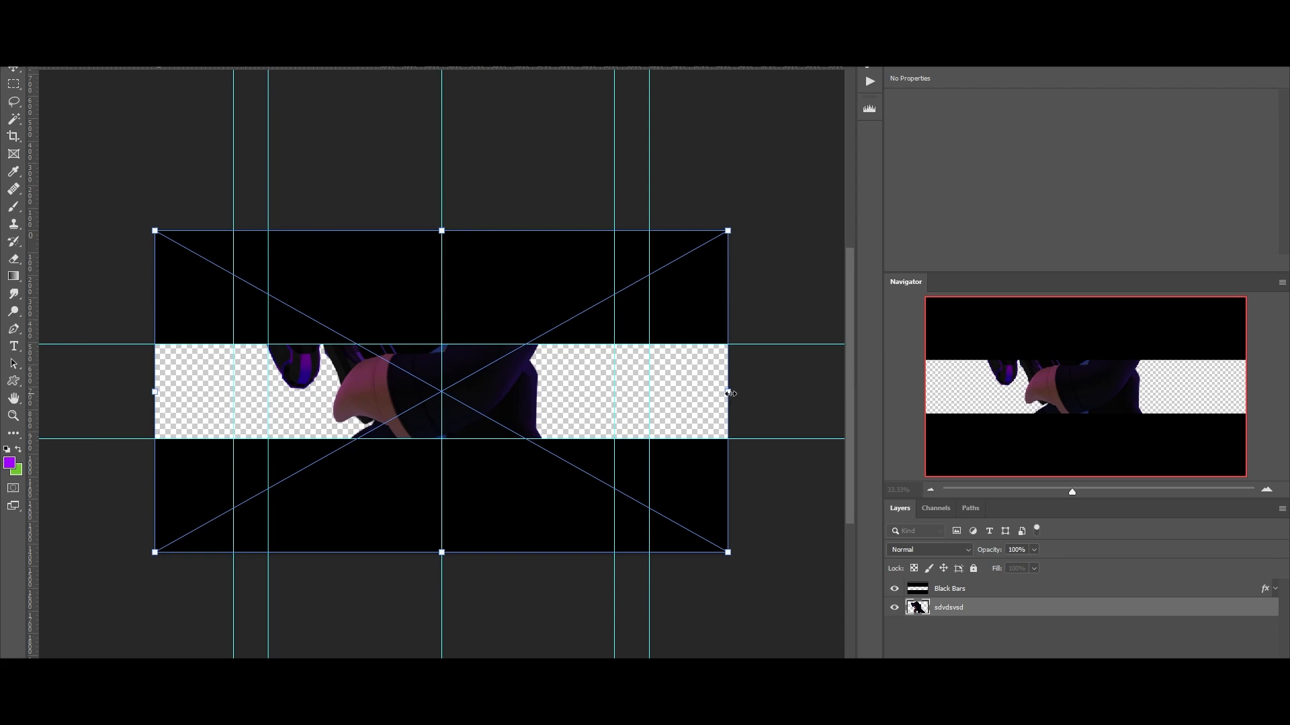
{"action": "left_click_drag", "start_coordinate": [730, 395], "coordinate": [457, 447]}
{"action": "key", "text": "ctrl+plus"}
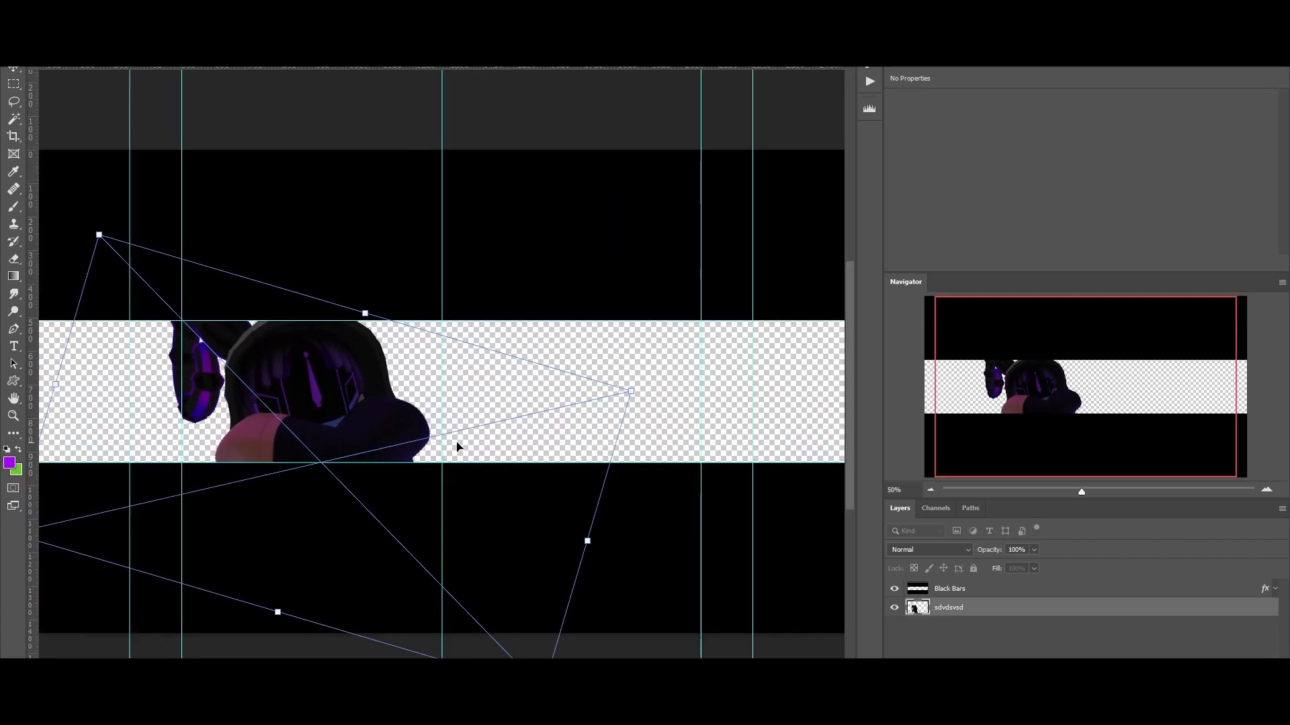
{"action": "left_click_drag", "start_coordinate": [585, 542], "coordinate": [546, 475]}
{"action": "left_click_drag", "start_coordinate": [355, 407], "coordinate": [376, 404]}
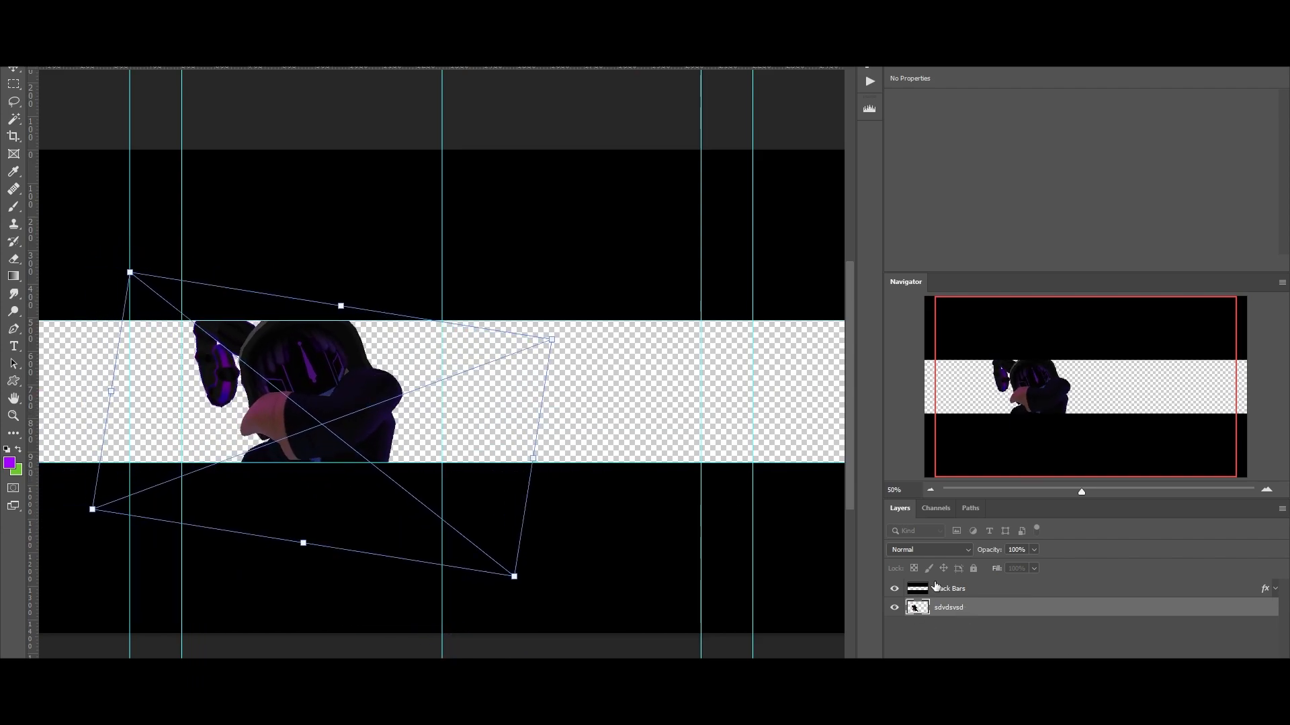
{"action": "left_click_drag", "start_coordinate": [530, 459], "coordinate": [457, 443]}
{"action": "mouse_move", "coordinate": [360, 388]}
{"action": "left_mouse_down"}
{"action": "mouse_move", "coordinate": [400, 374]}
{"action": "mouse_move", "coordinate": [363, 401]}
{"action": "left_mouse_up"}
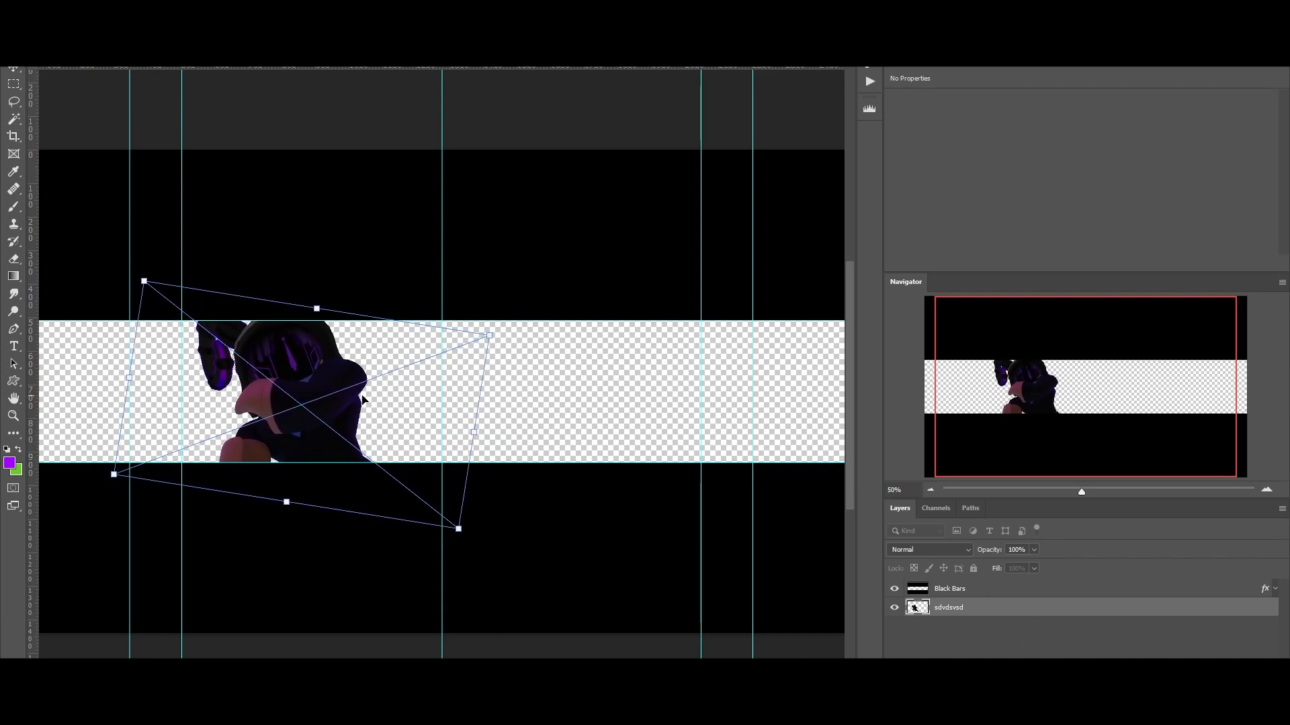
- Fine-tune the render's size and position between the guides, rotate it to 10.88° and apply the transform
{"action": "left_click_drag", "start_coordinate": [543, 398], "coordinate": [472, 445]}
{"action": "left_click_drag", "start_coordinate": [469, 457], "coordinate": [505, 467]}
{"action": "left_click_drag", "start_coordinate": [437, 409], "coordinate": [435, 415]}
{"action": "left_click_drag", "start_coordinate": [560, 429], "coordinate": [561, 406]}
{"action": "key", "text": "Return"}
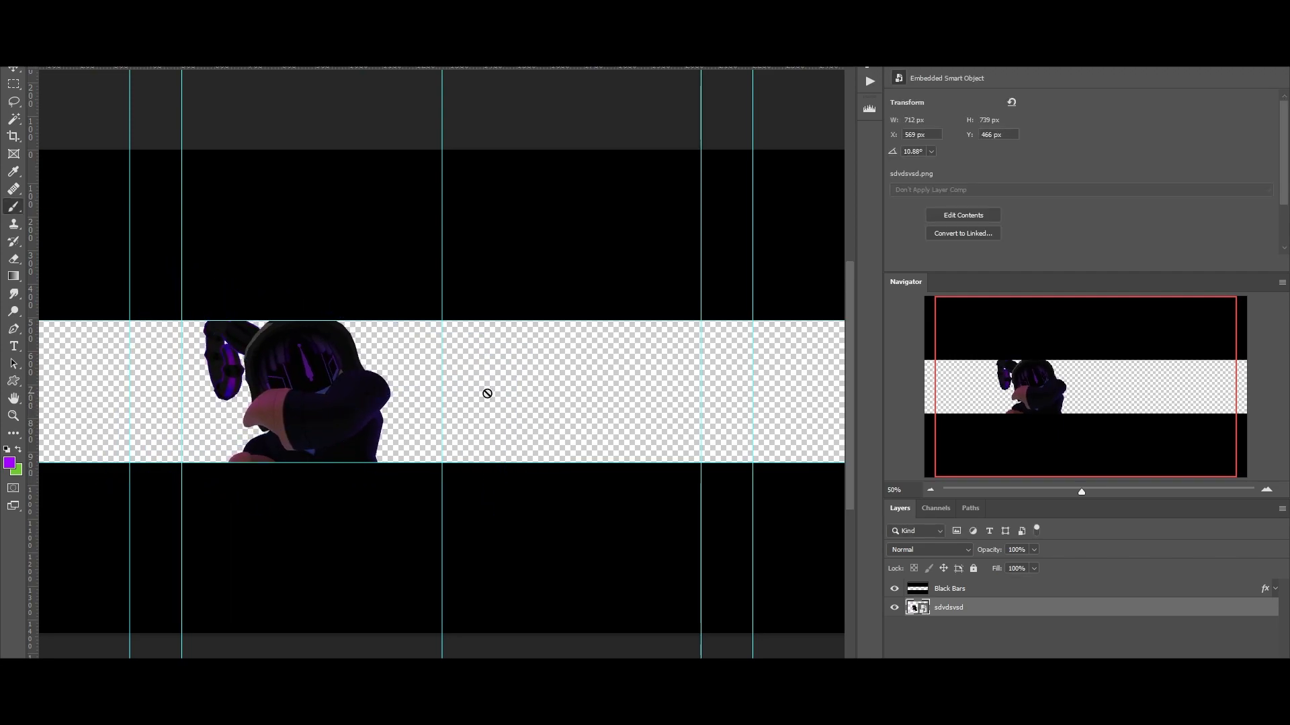
{"action": "key", "text": "ctrl+plus"}
{"action": "key", "text": "ctrl+0"}
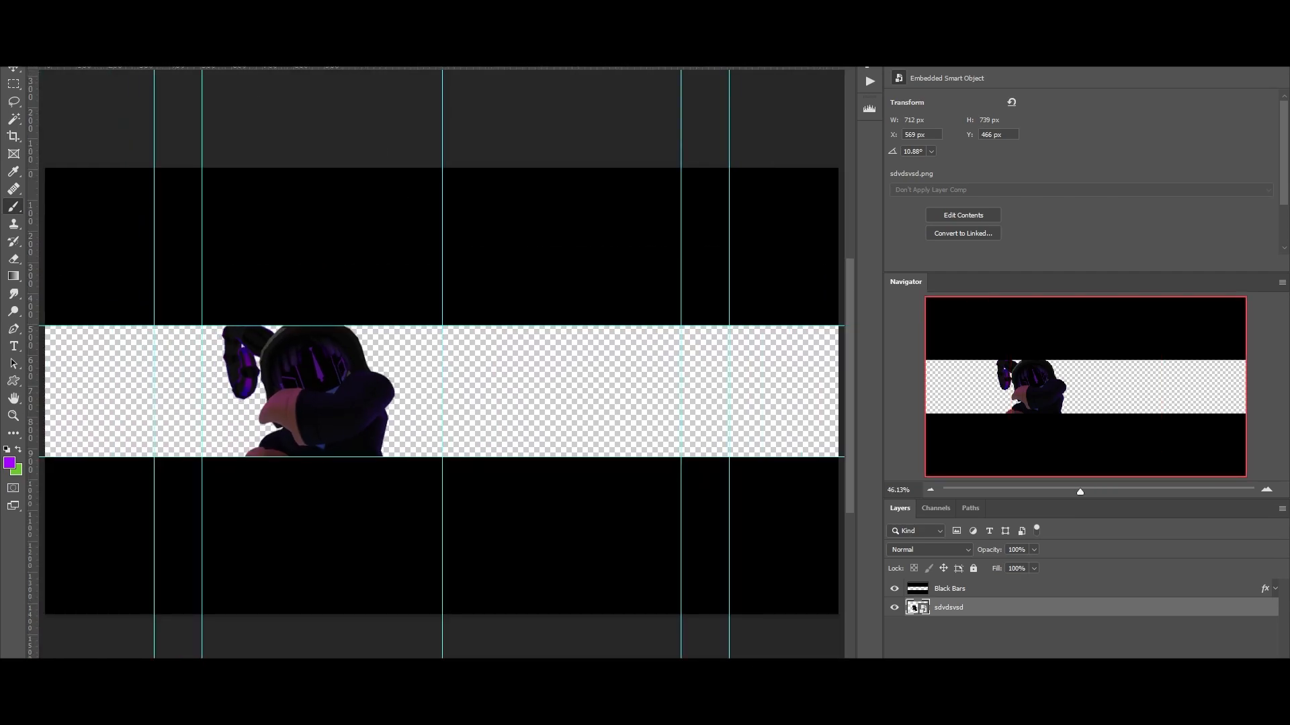
- Switch to the Royal Graphics banner template pack document, hide the Hide Me group and expand the Pack (Open me) group
{"action": "left_click", "coordinate": [168, 57]}
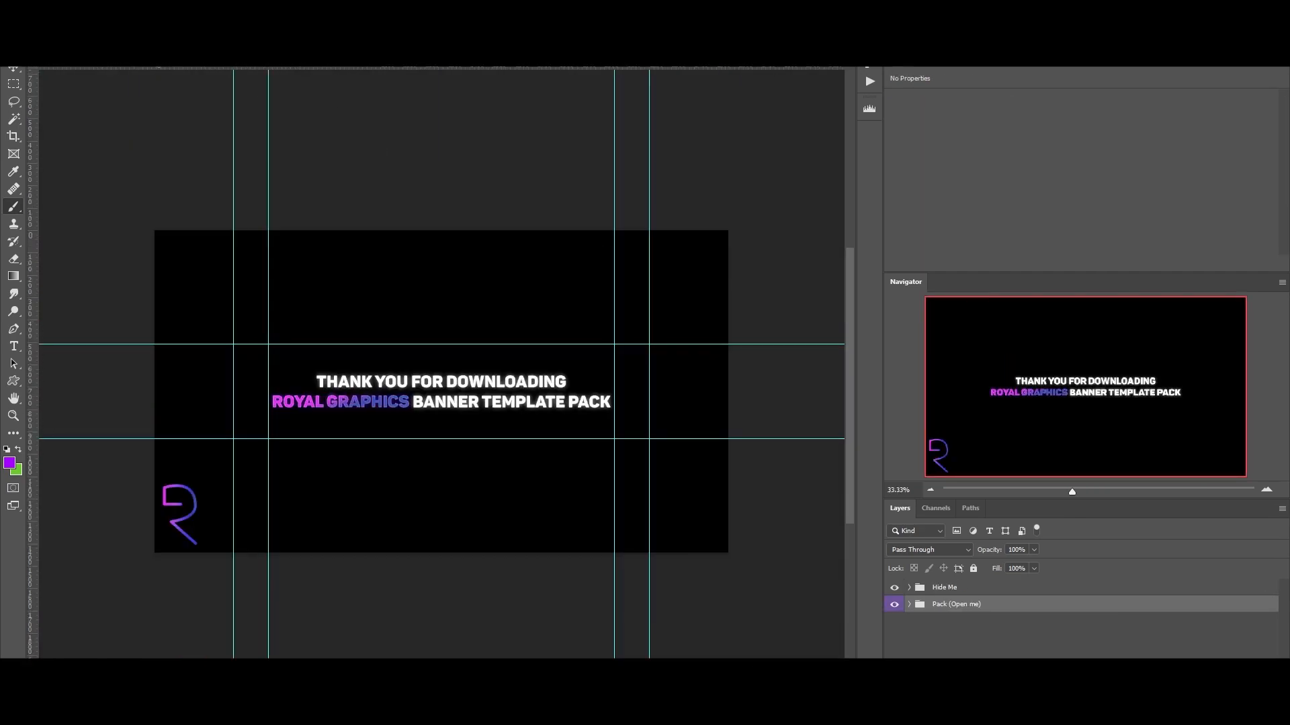
{"action": "left_click", "coordinate": [893, 588]}
{"action": "left_click", "coordinate": [909, 605]}
{"action": "left_click", "coordinate": [920, 639]}
{"action": "scroll", "coordinate": [924, 639], "scroll_direction": "down", "scroll_amount": 5}
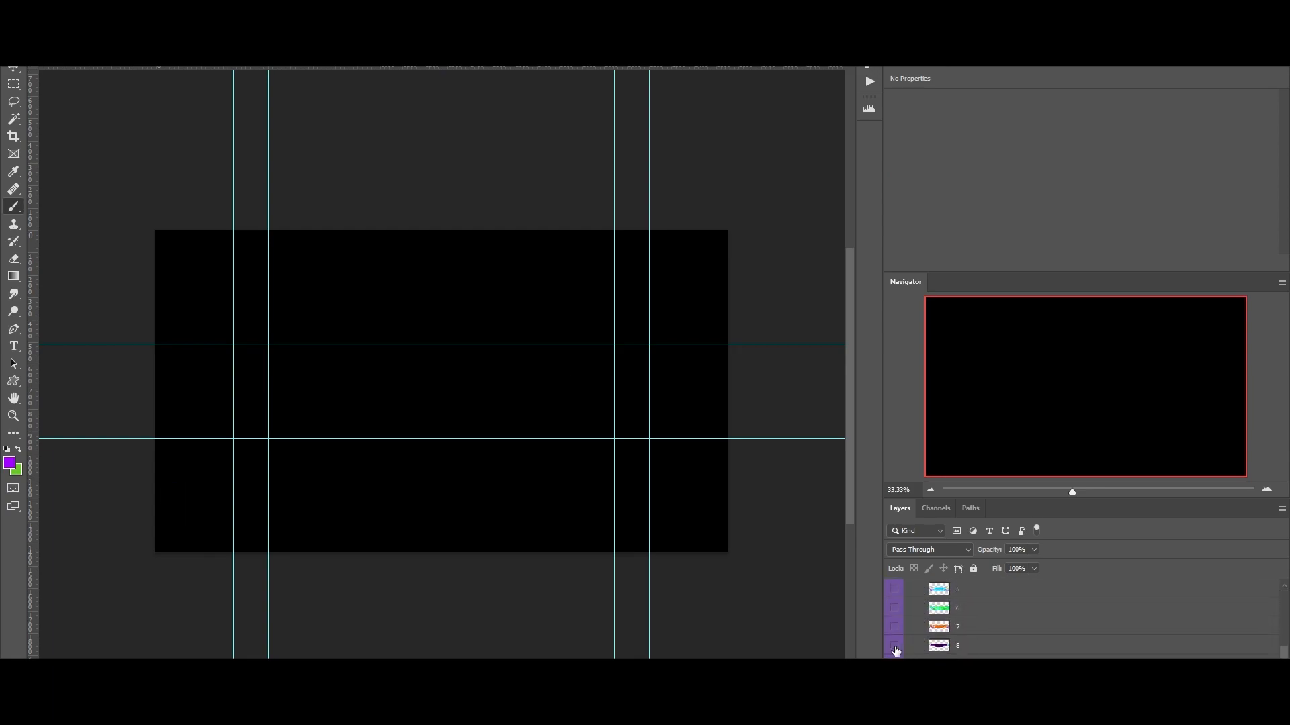
- Browse the pack's template layers and make background design 3 visible
{"action": "left_click", "coordinate": [894, 646]}
{"action": "scroll", "coordinate": [939, 654], "scroll_direction": "up", "scroll_amount": 2}
{"action": "left_click", "coordinate": [894, 663]}
{"action": "scroll", "coordinate": [896, 661], "scroll_direction": "up", "scroll_amount": 7}
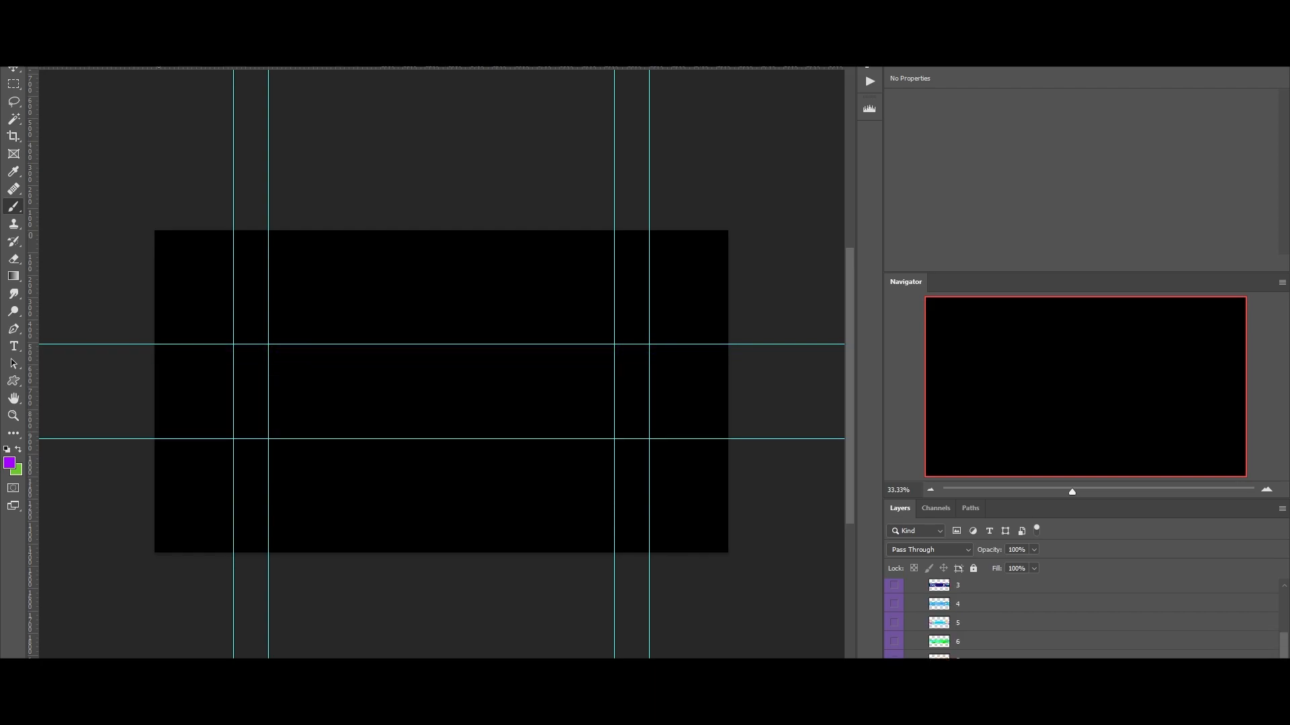
{"action": "left_click", "coordinate": [895, 636]}
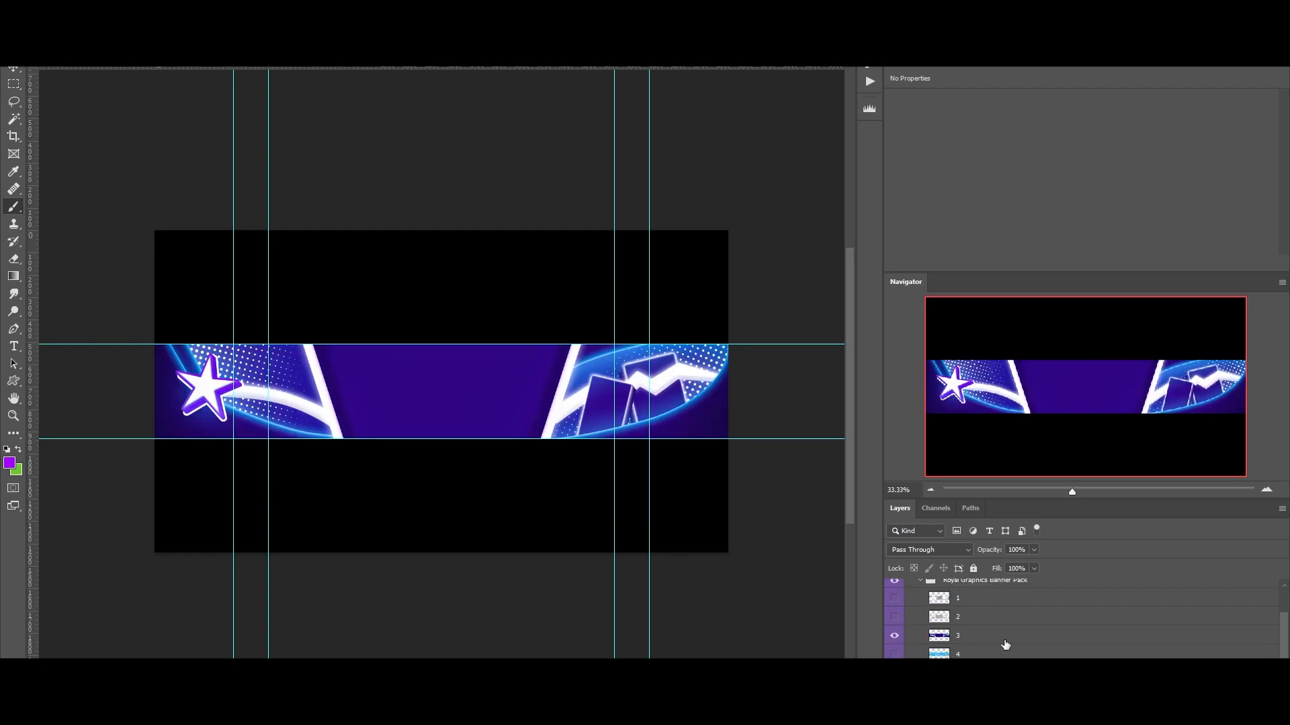
- Duplicate template layer 3 into the character banner document and place it below the render layer
{"action": "left_click", "coordinate": [1010, 637]}
{"action": "right_click", "coordinate": [1010, 636]}
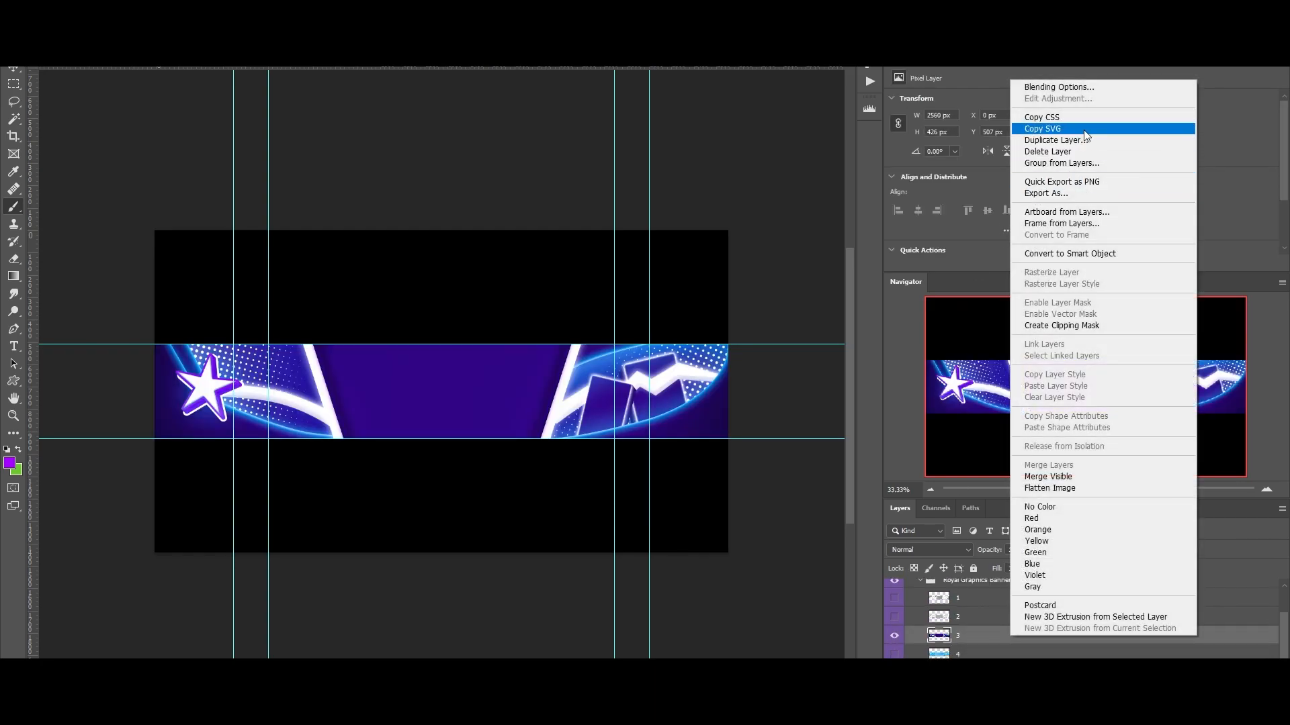
{"action": "left_click", "coordinate": [1056, 140]}
{"action": "left_click", "coordinate": [598, 258]}
{"action": "left_click", "coordinate": [596, 281]}
{"action": "left_click", "coordinate": [756, 208]}
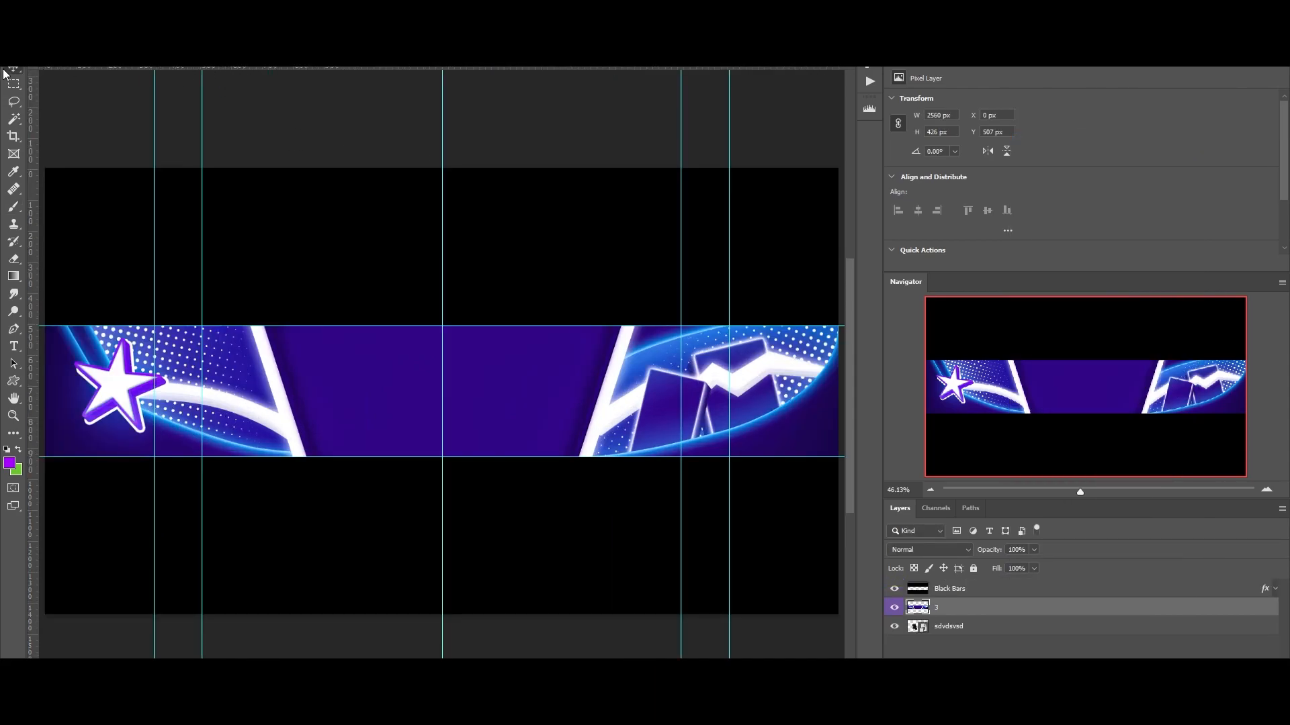
{"action": "left_click_drag", "start_coordinate": [978, 611], "coordinate": [976, 656]}
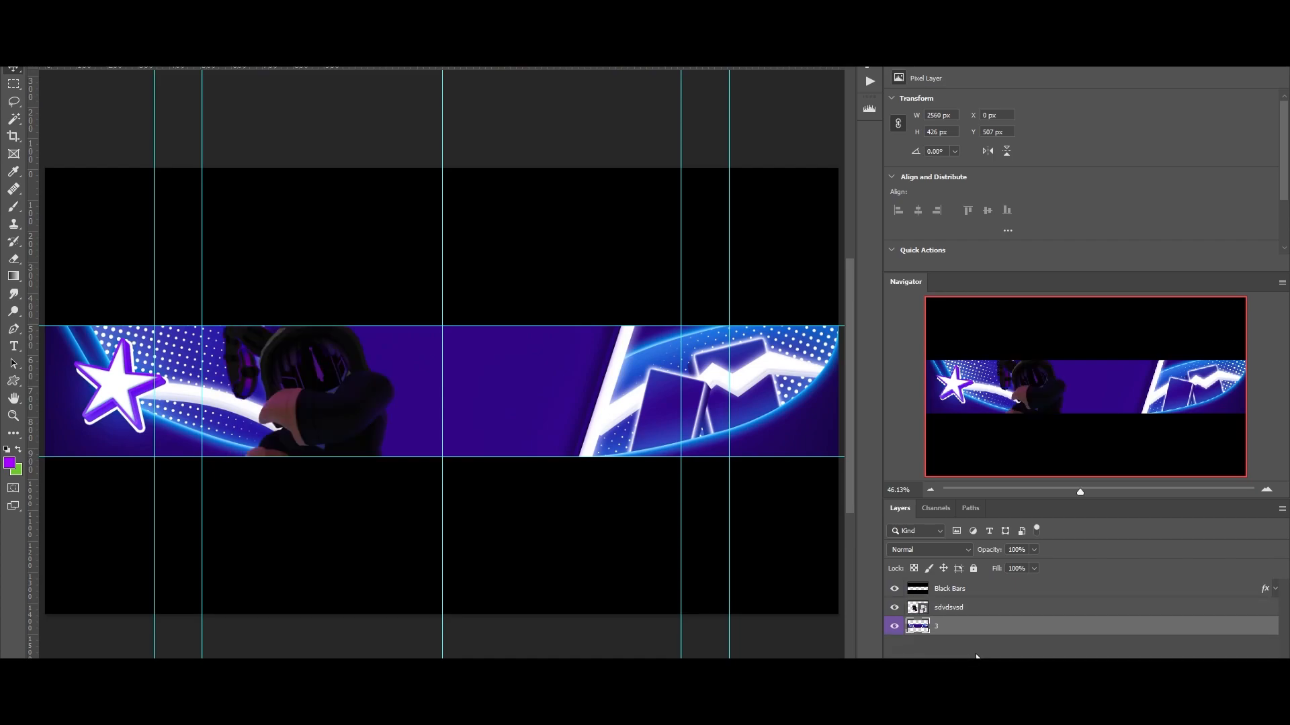
- Add a Color Overlay effect to the character render layer and set its colour to white (ffffff)
{"action": "left_click", "coordinate": [1000, 610]}
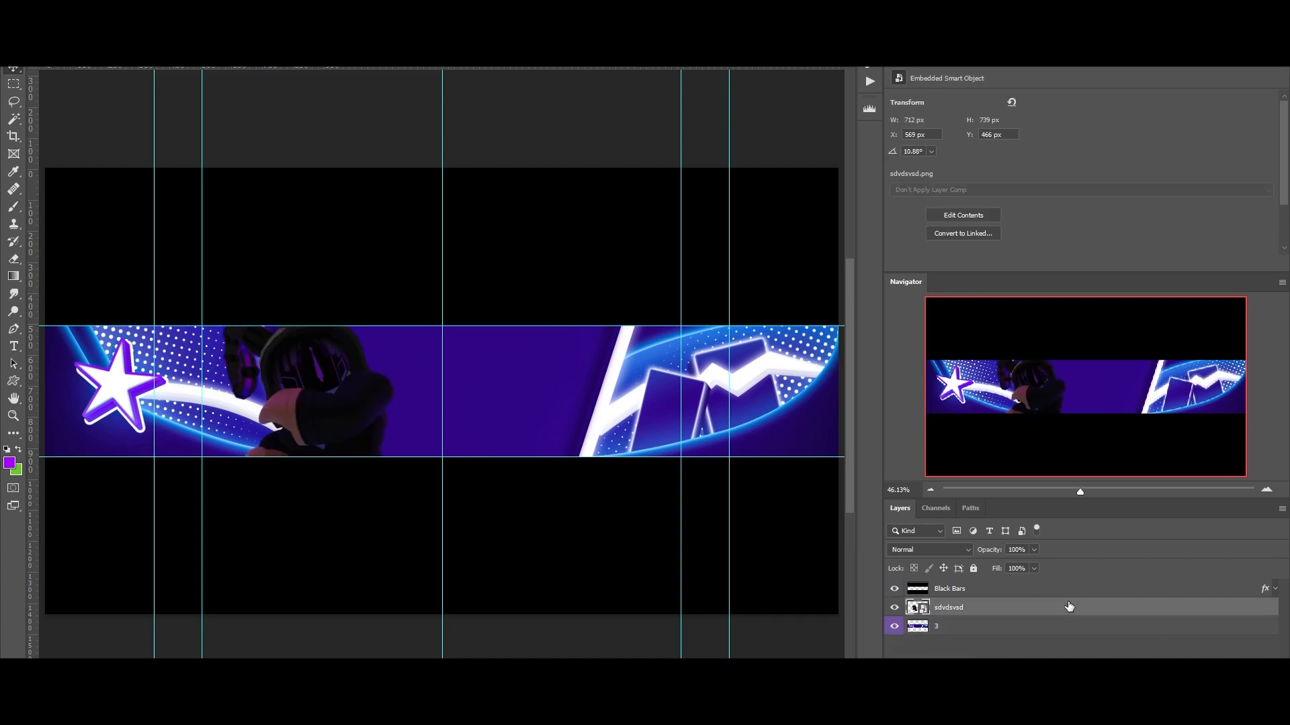
{"action": "double_click", "coordinate": [1182, 607]}
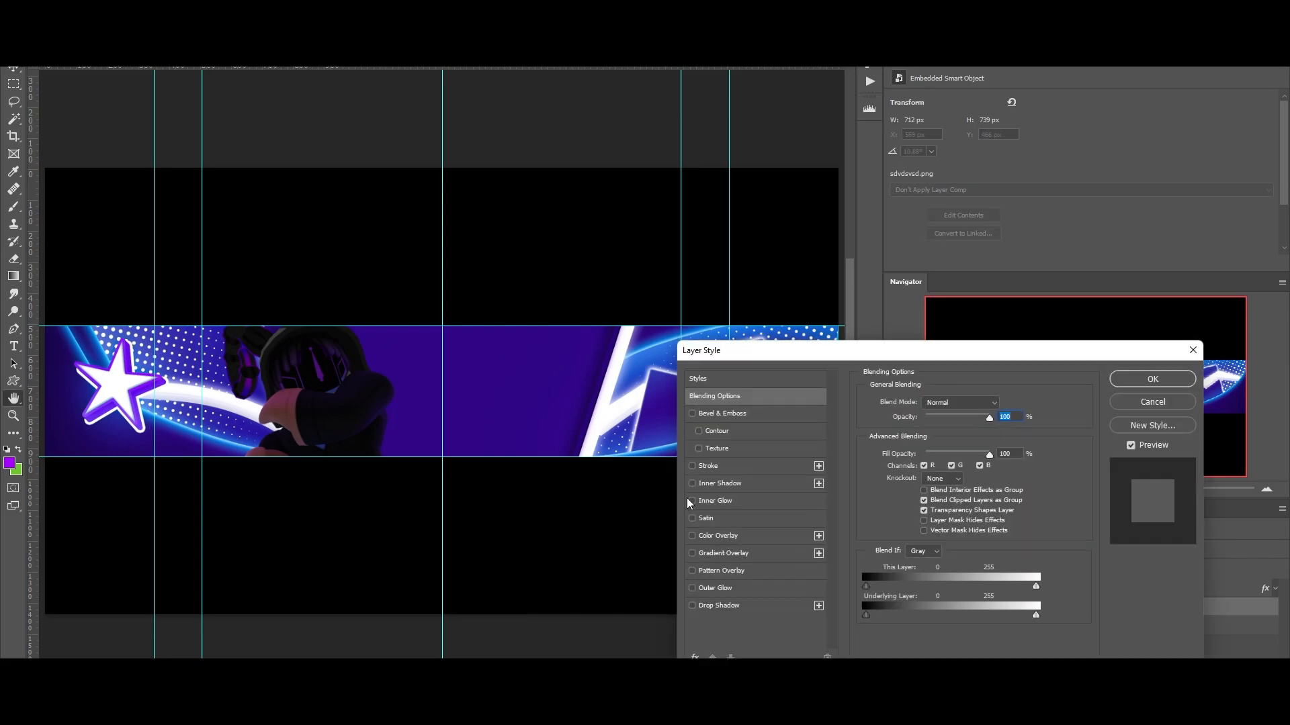
{"action": "left_click", "coordinate": [692, 536]}
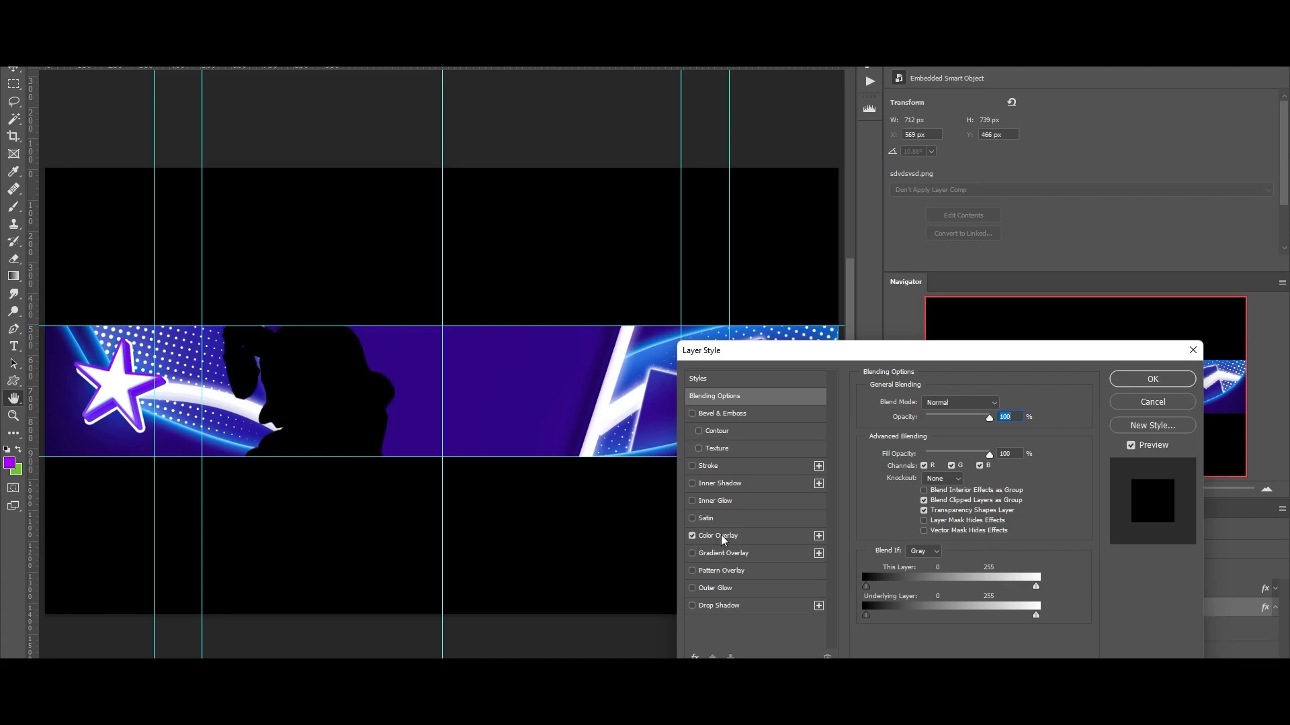
{"action": "left_click", "coordinate": [722, 535]}
{"action": "left_click", "coordinate": [1001, 404]}
{"action": "left_click", "coordinate": [514, 377]}
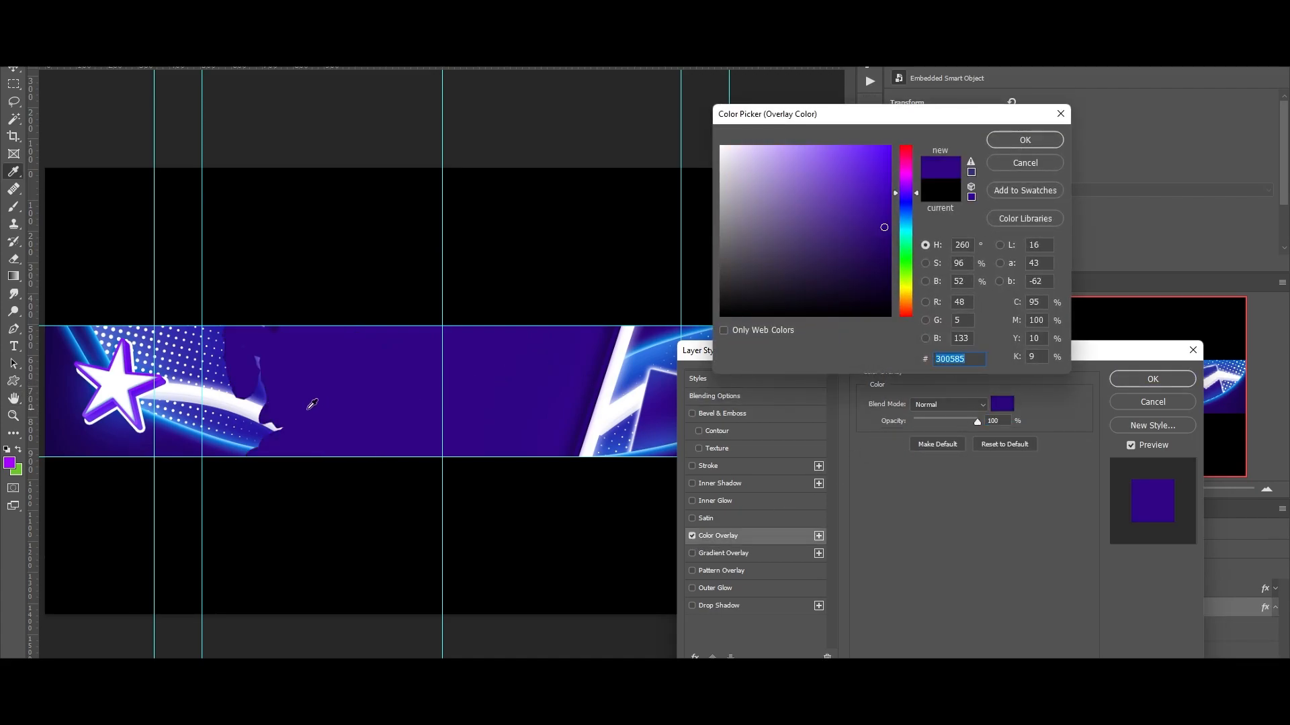
{"action": "left_click", "coordinate": [250, 401]}
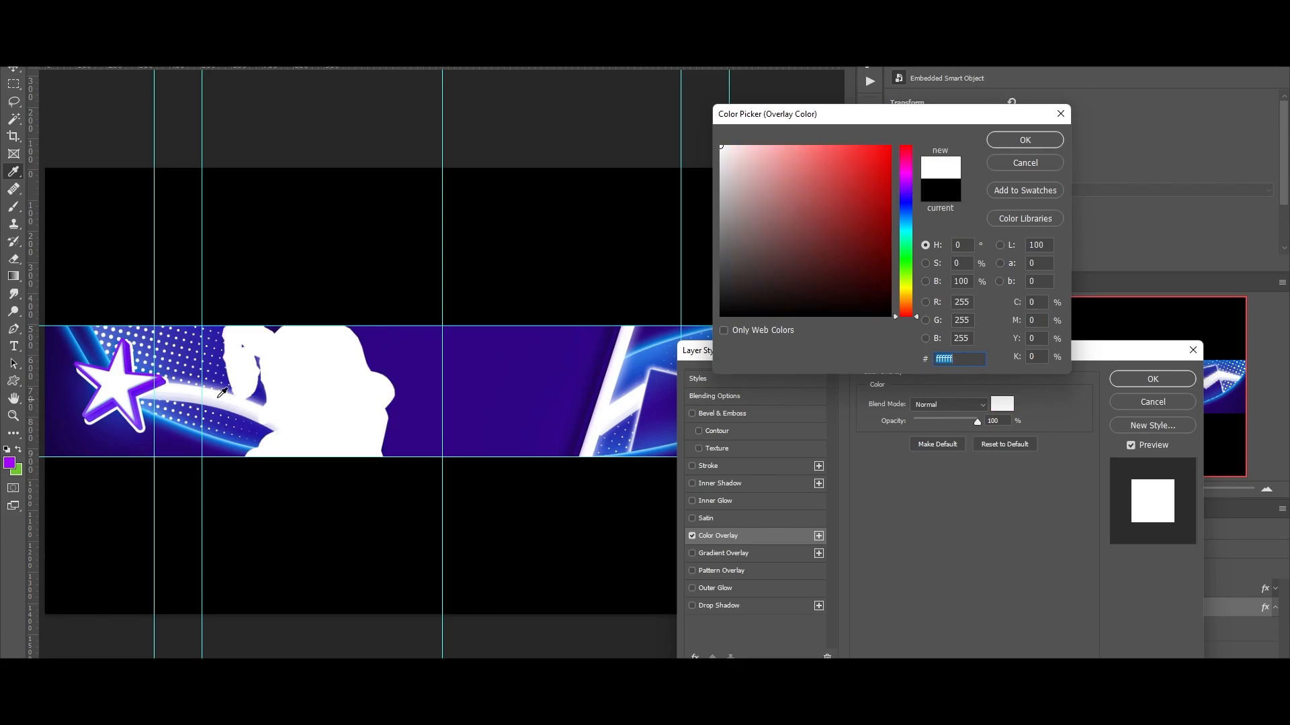
{"action": "left_click", "coordinate": [1025, 141]}
- Set the render's Color Overlay to Overlay blend mode and lower its opacity to about 69%
{"action": "left_click", "coordinate": [947, 404]}
{"action": "left_click", "coordinate": [947, 563]}
{"action": "scroll", "coordinate": [937, 408], "scroll_direction": "up", "scroll_amount": 1}
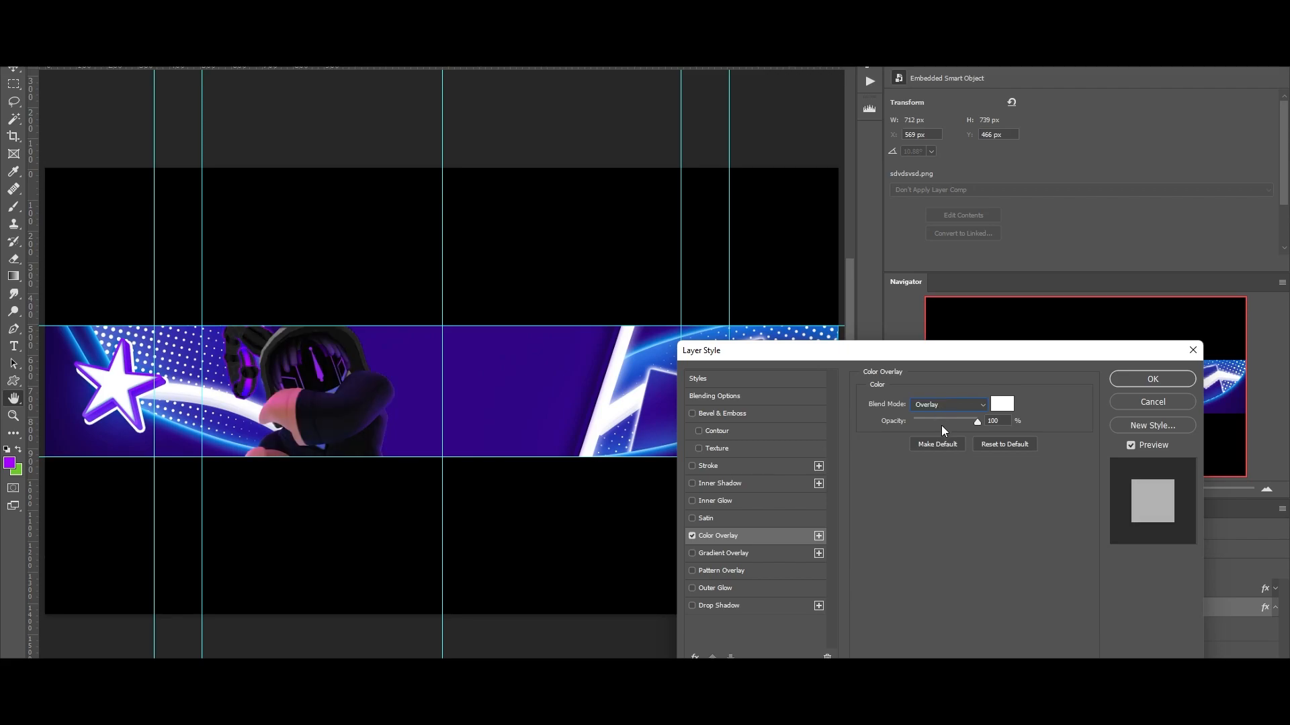
{"action": "left_click", "coordinate": [953, 421]}
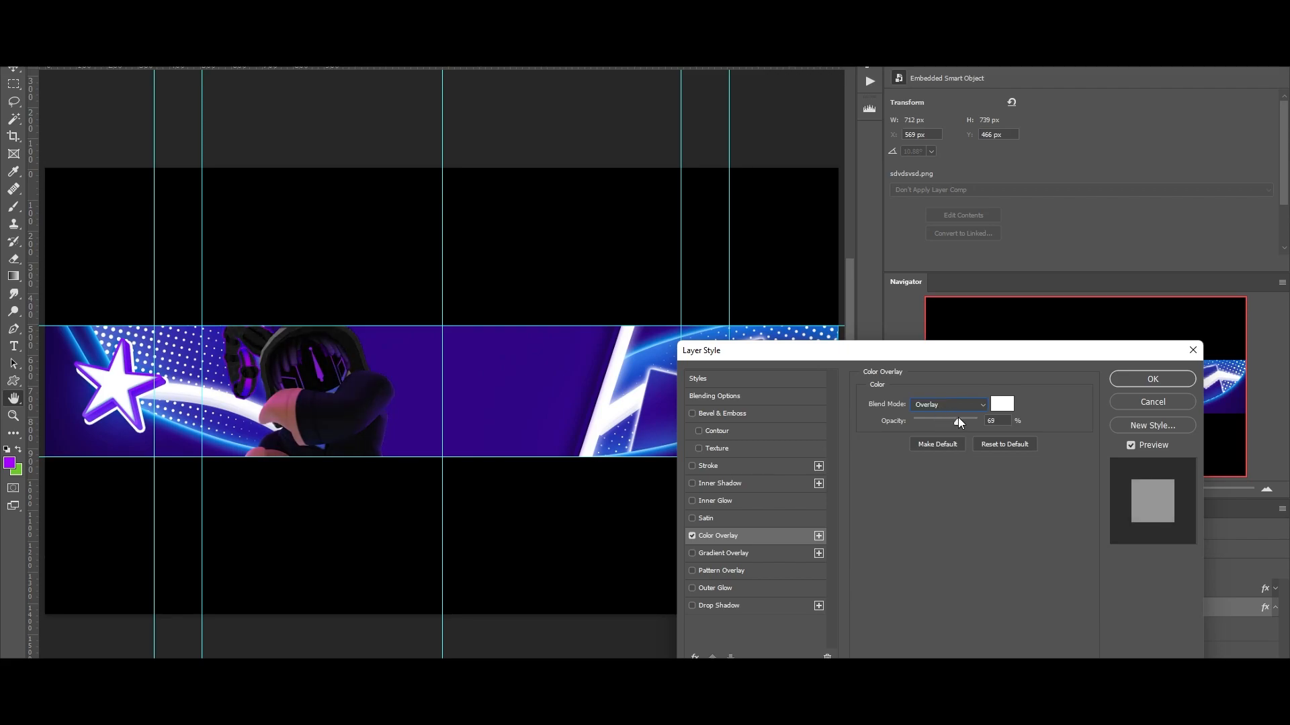
- Add an Inner Glow to the render in a bright violet-blue, with size 38 px and opacity about 67%
{"action": "left_click", "coordinate": [693, 501]}
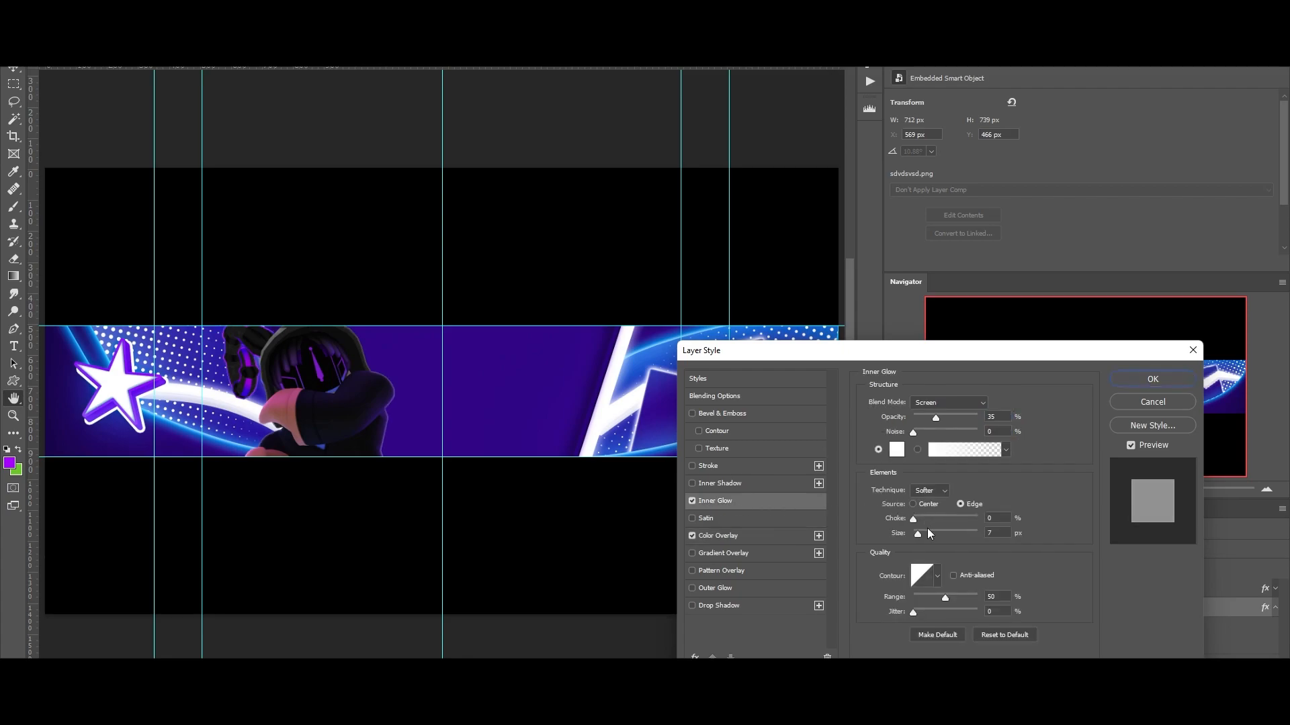
{"action": "left_click_drag", "start_coordinate": [925, 534], "coordinate": [927, 534]}
{"action": "left_click", "coordinate": [897, 449]}
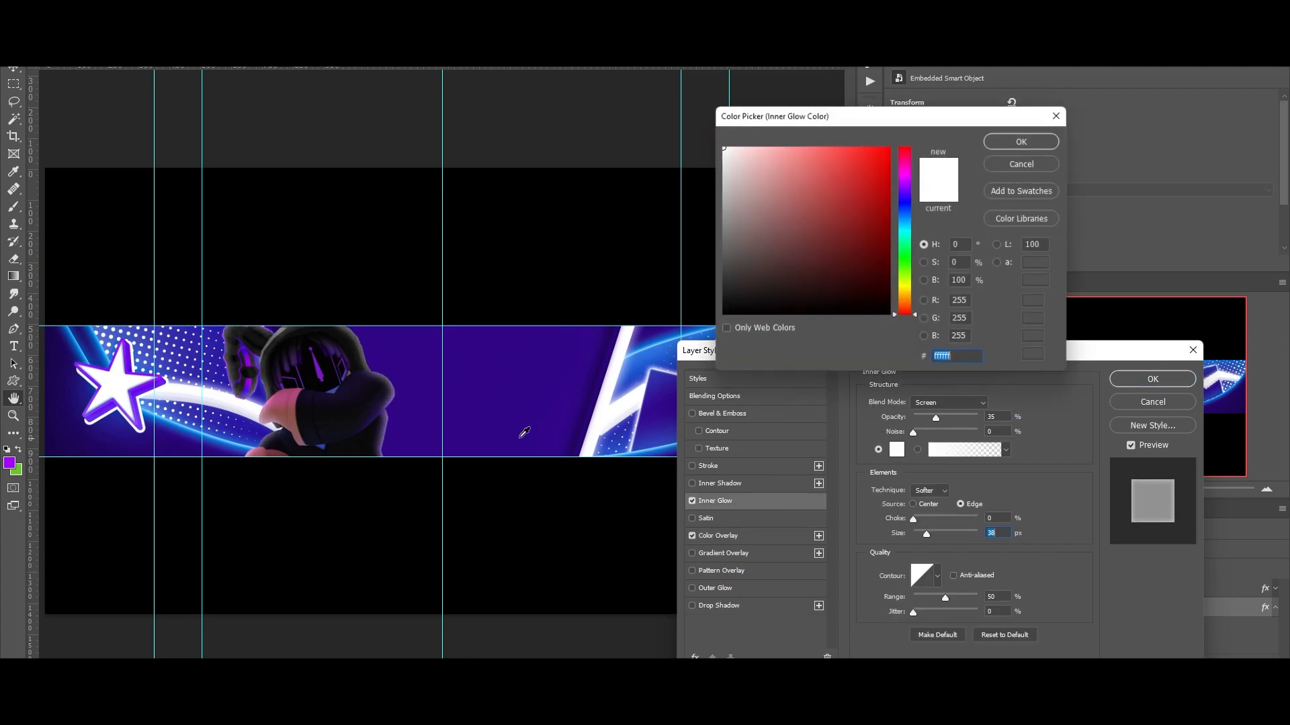
{"action": "left_click", "coordinate": [131, 442]}
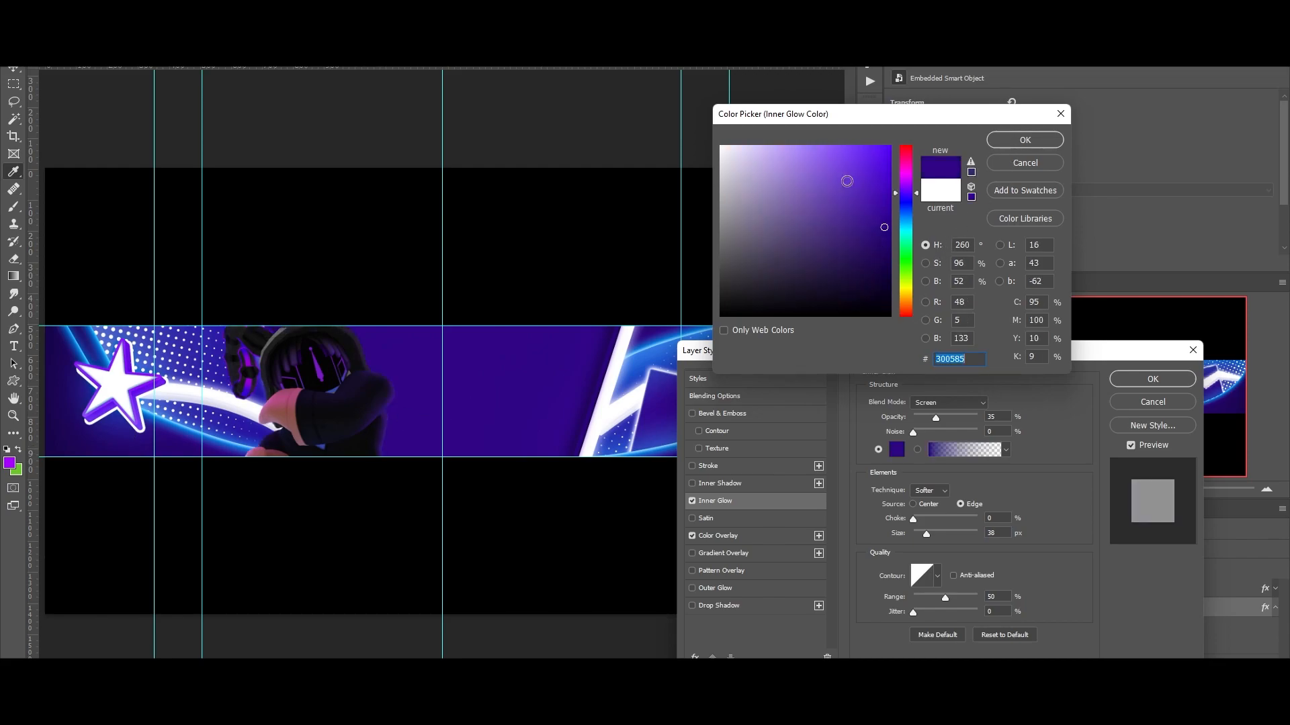
{"action": "left_click", "coordinate": [881, 186]}
{"action": "left_click", "coordinate": [1025, 140]}
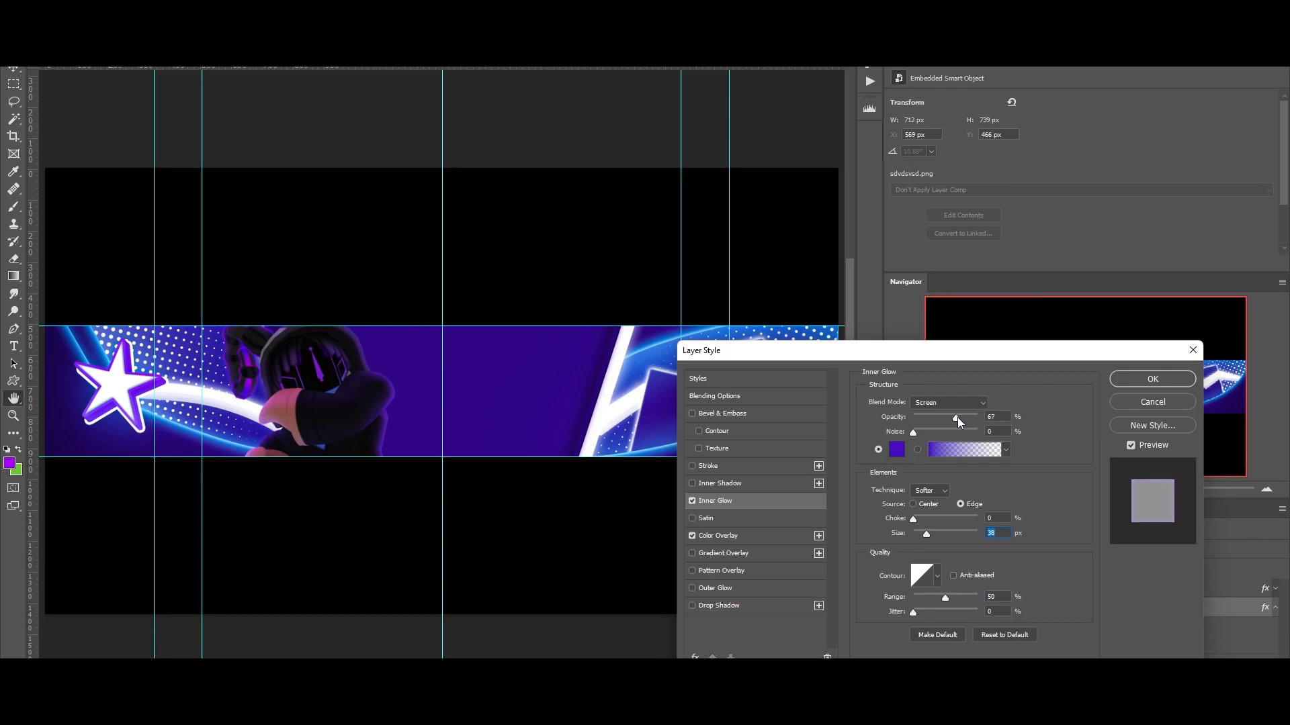
- Add a light blue (58c0fc) Outer Glow to the render with 61% opacity and a size of 152 px
{"action": "left_click", "coordinate": [690, 587]}
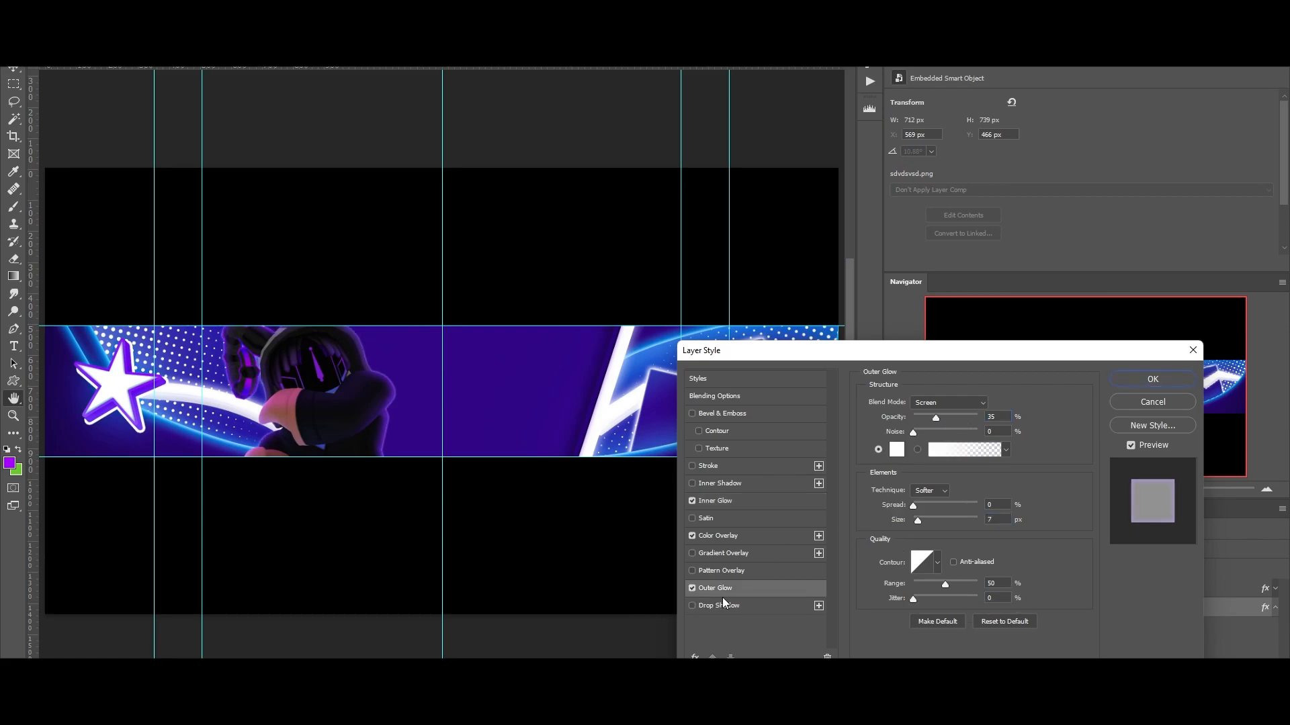
{"action": "left_click_drag", "start_coordinate": [926, 521], "coordinate": [941, 522]}
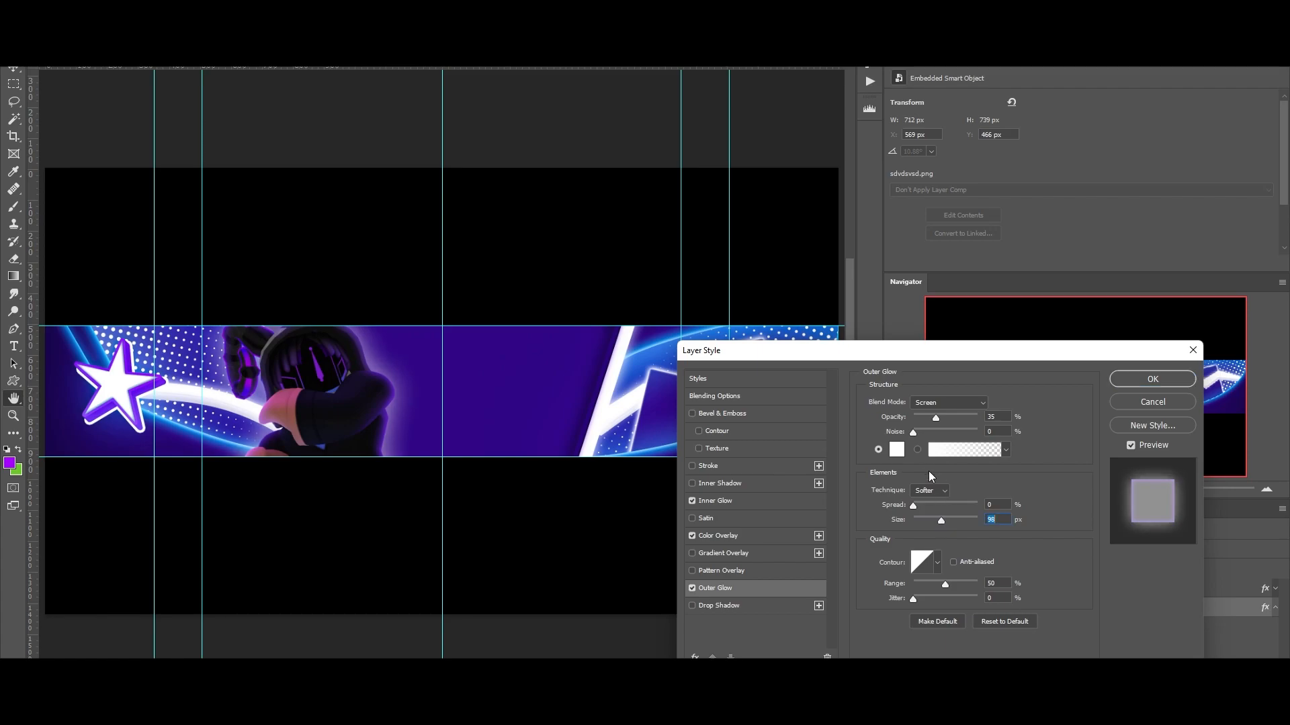
{"action": "left_click", "coordinate": [891, 455]}
{"action": "left_click", "coordinate": [147, 410]}
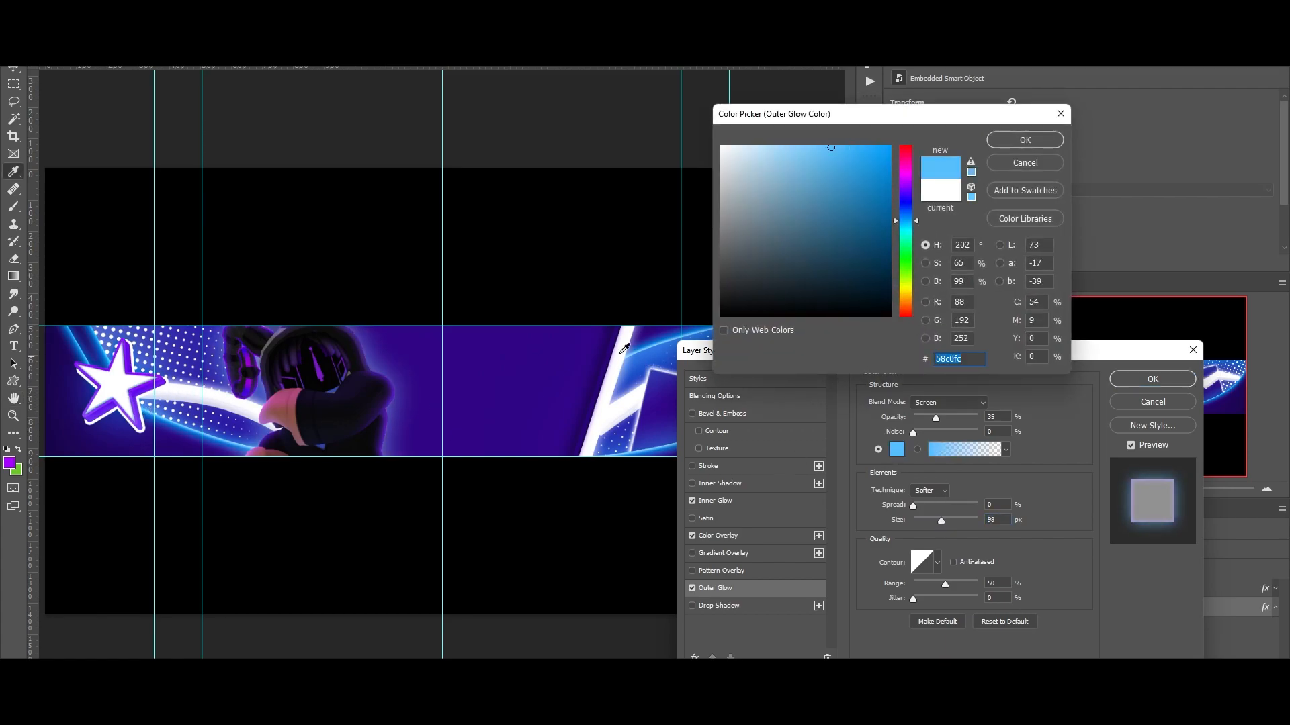
{"action": "left_click", "coordinate": [994, 140]}
{"action": "left_click_drag", "start_coordinate": [962, 417], "coordinate": [953, 418]}
{"action": "left_click_drag", "start_coordinate": [941, 519], "coordinate": [959, 525]}
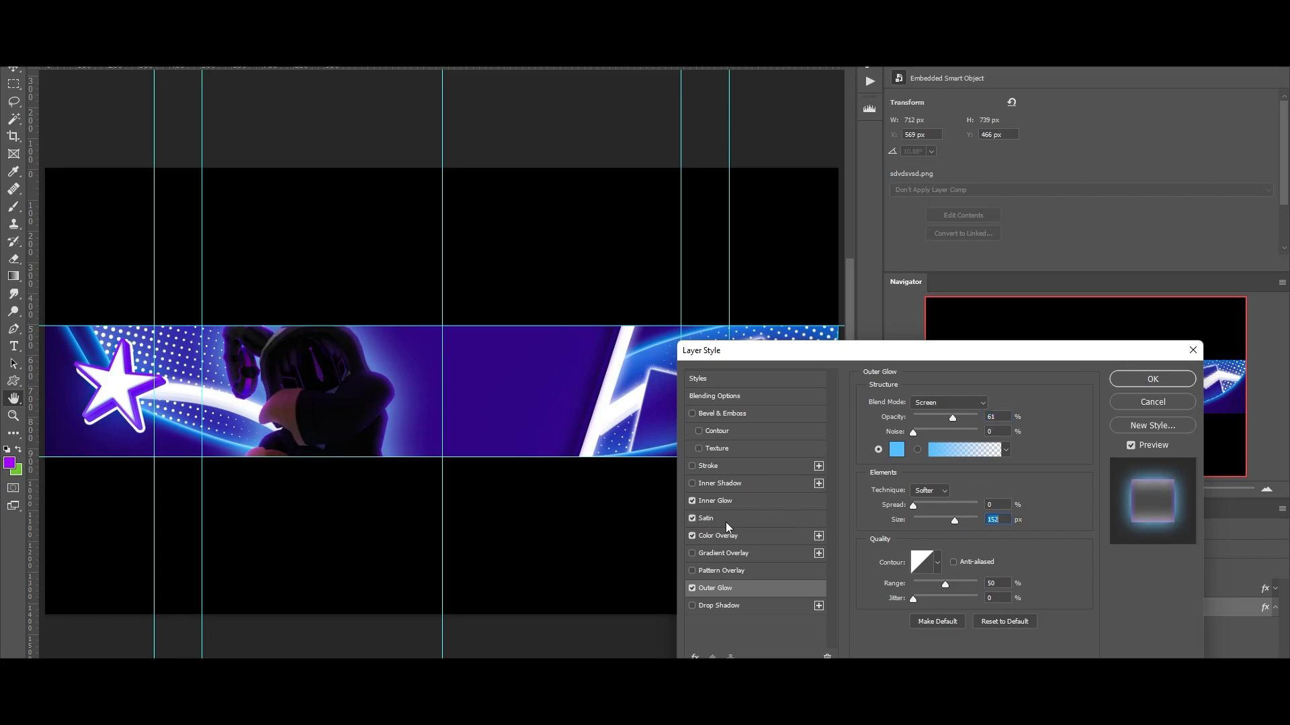
- Lower the render's Satin effect to 7% opacity and apply the layer styles
{"action": "left_click", "coordinate": [702, 518]}
{"action": "left_click_drag", "start_coordinate": [940, 420], "coordinate": [920, 429]}
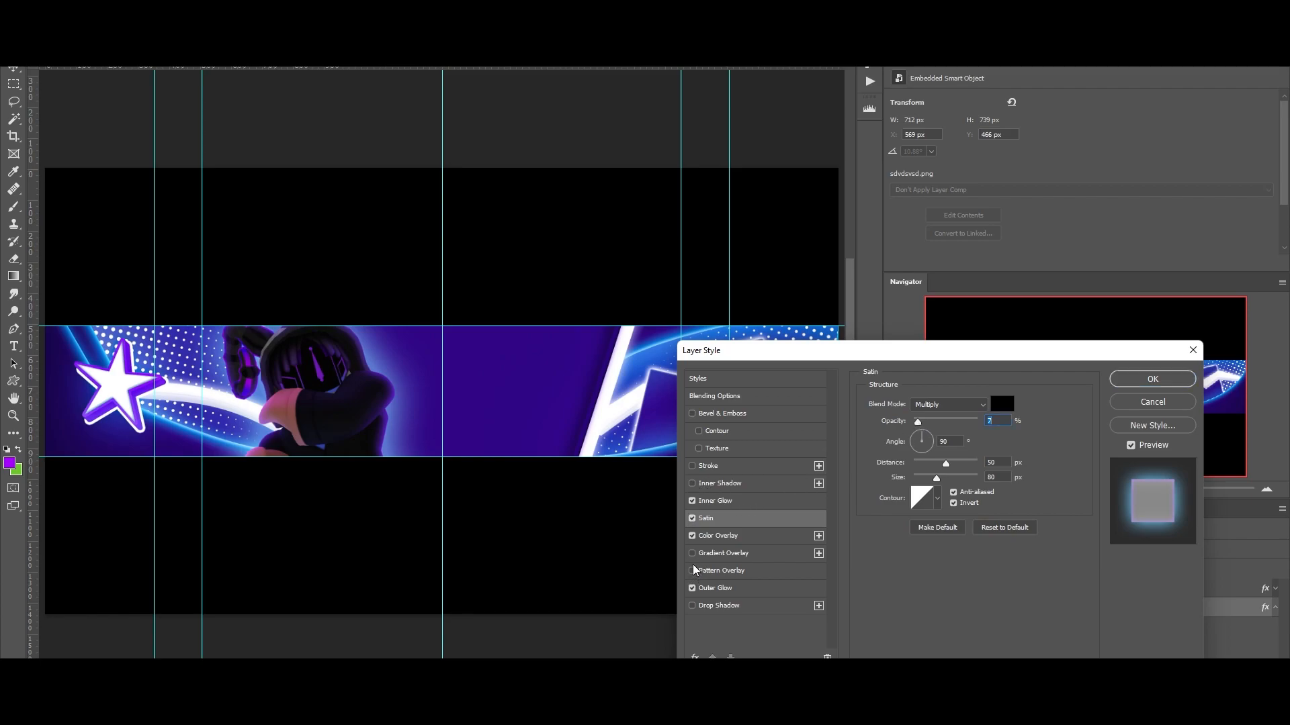
{"action": "left_click", "coordinate": [1180, 381]}
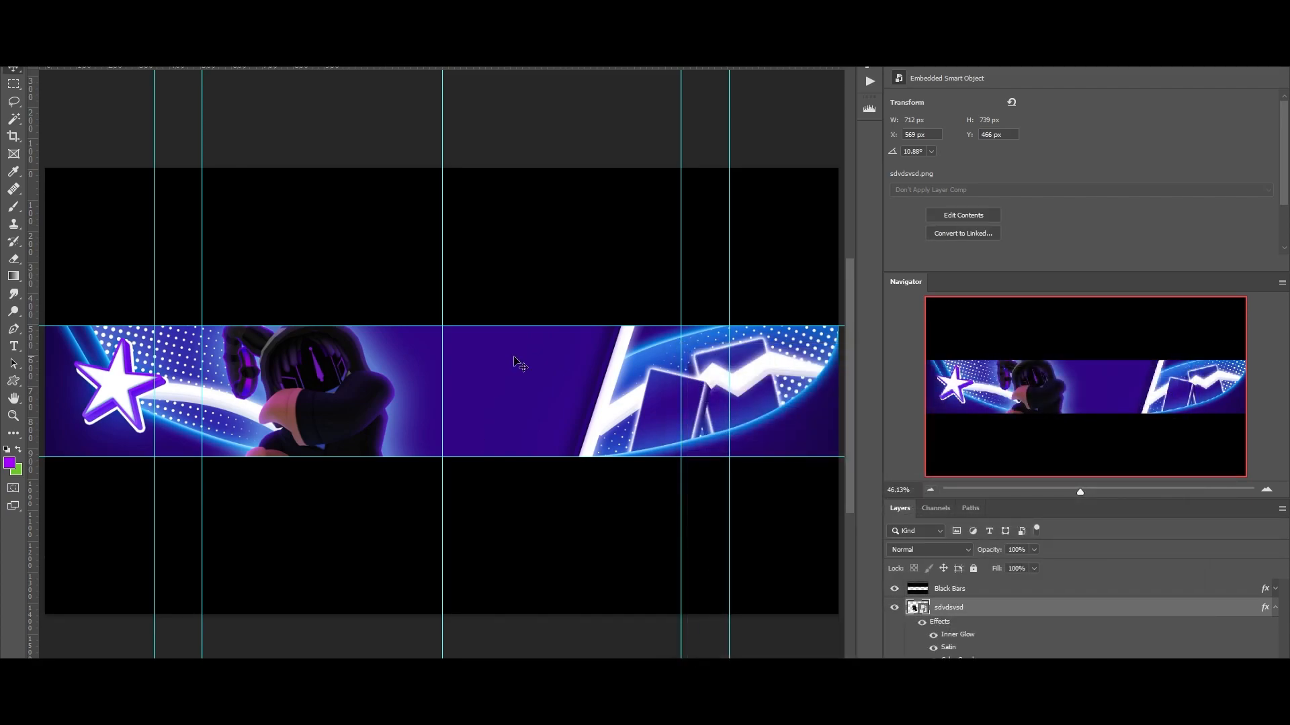
- Add the text PARIBES in white (ffffff) on the plain purple area beside the character
{"action": "key", "text": "ctrl+equal"}
{"action": "key", "text": "ctrl+equal"}
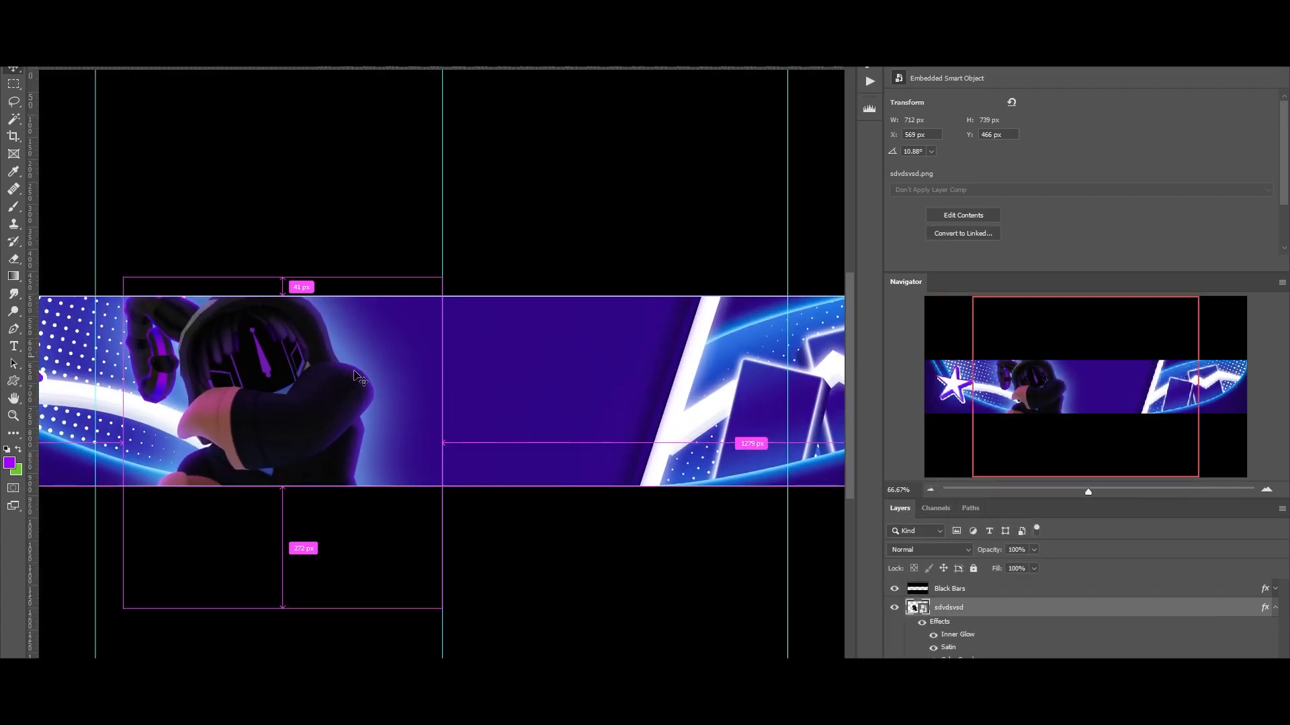
{"action": "left_click", "coordinate": [15, 345]}
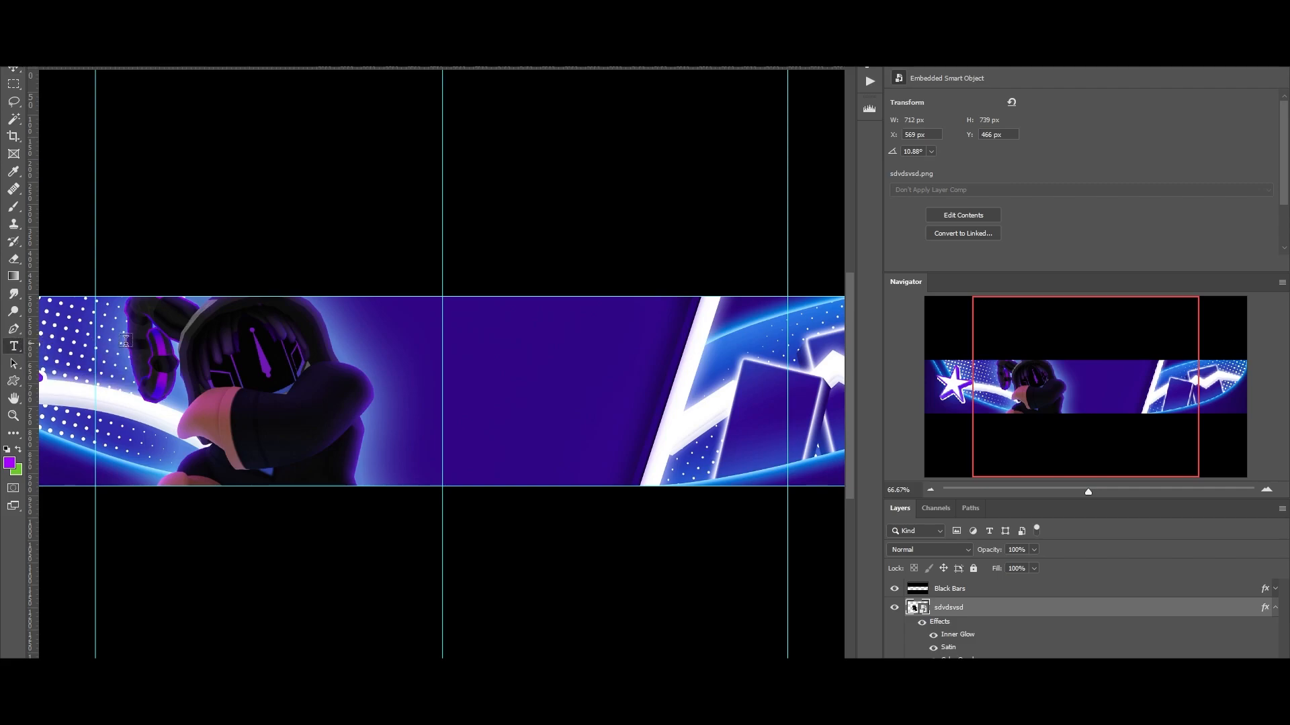
{"action": "scroll", "coordinate": [539, 481], "scroll_direction": "right", "scroll_amount": 5}
{"action": "left_click", "coordinate": [524, 30]}
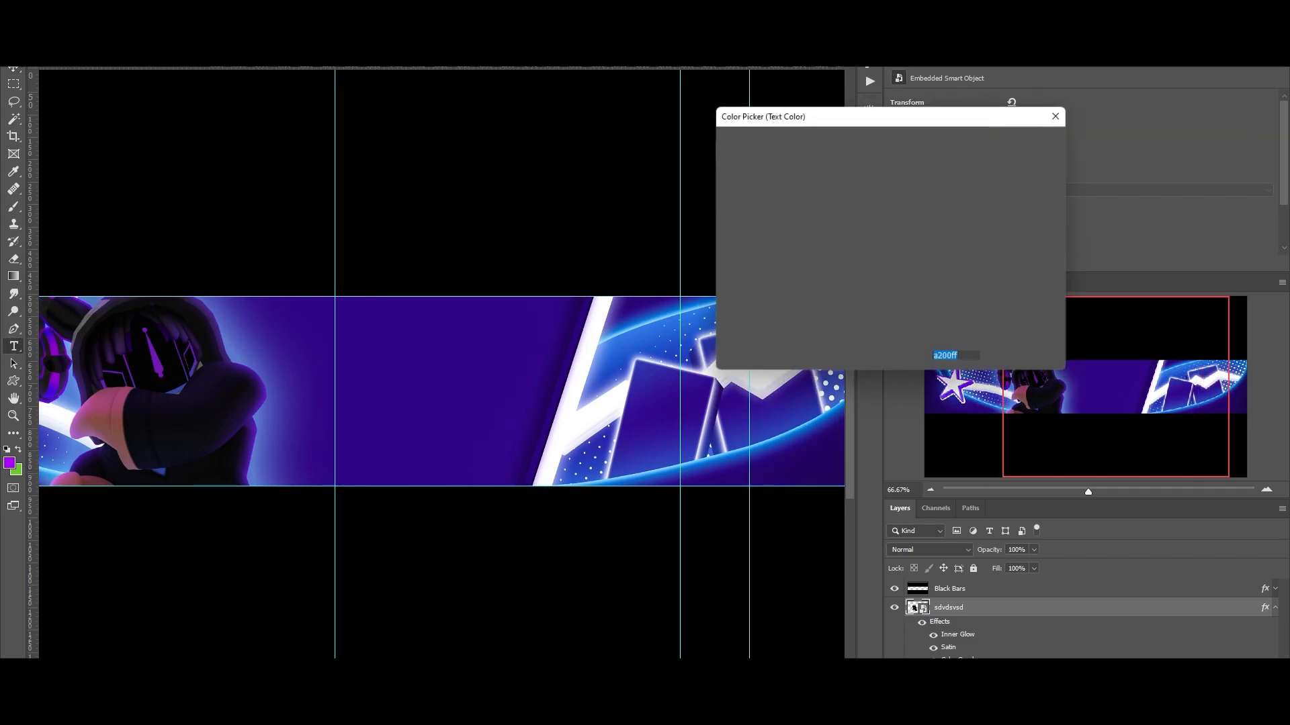
{"action": "type", "text": "ffffff"}
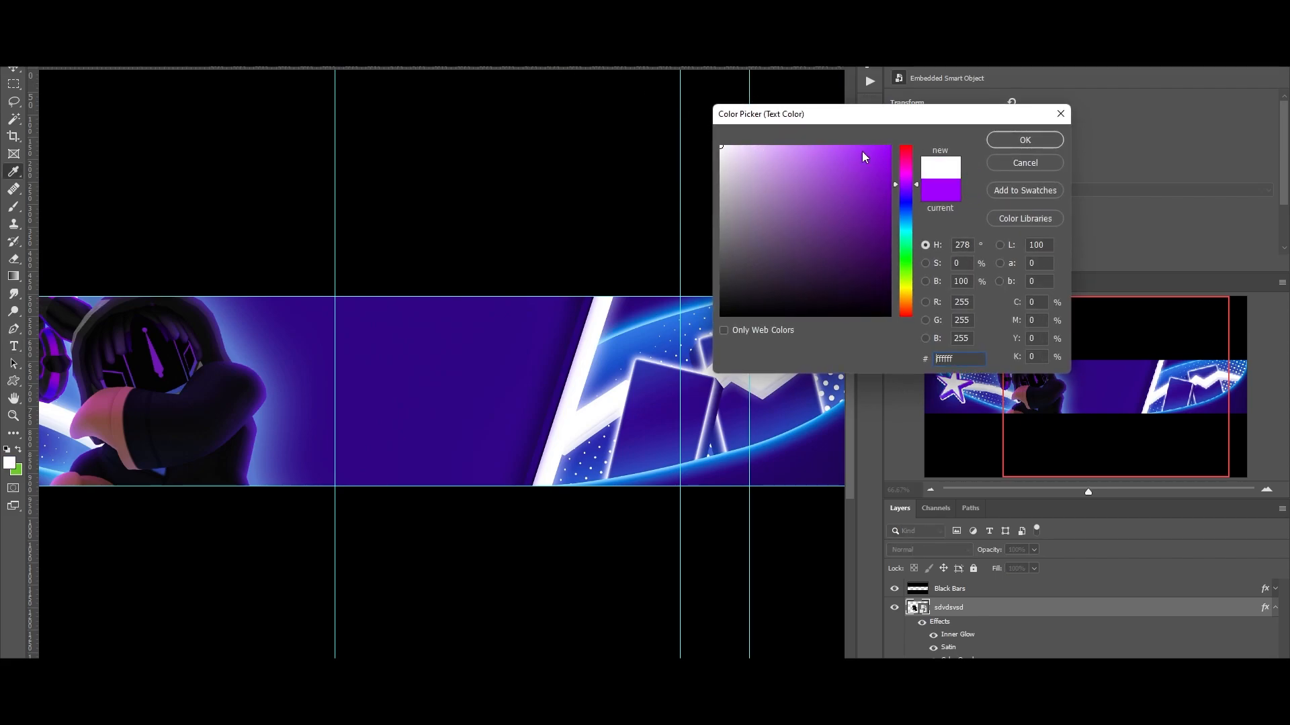
{"action": "left_click", "coordinate": [1040, 140]}
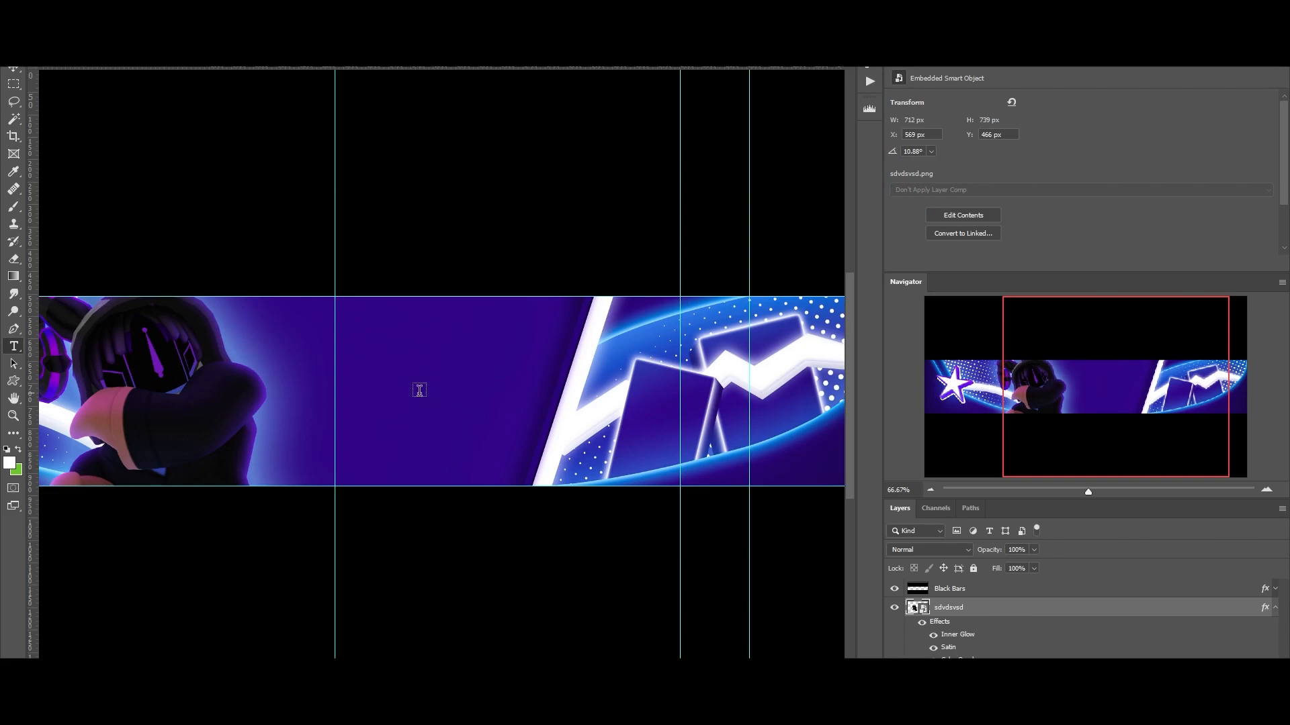
{"action": "left_click", "coordinate": [419, 391]}
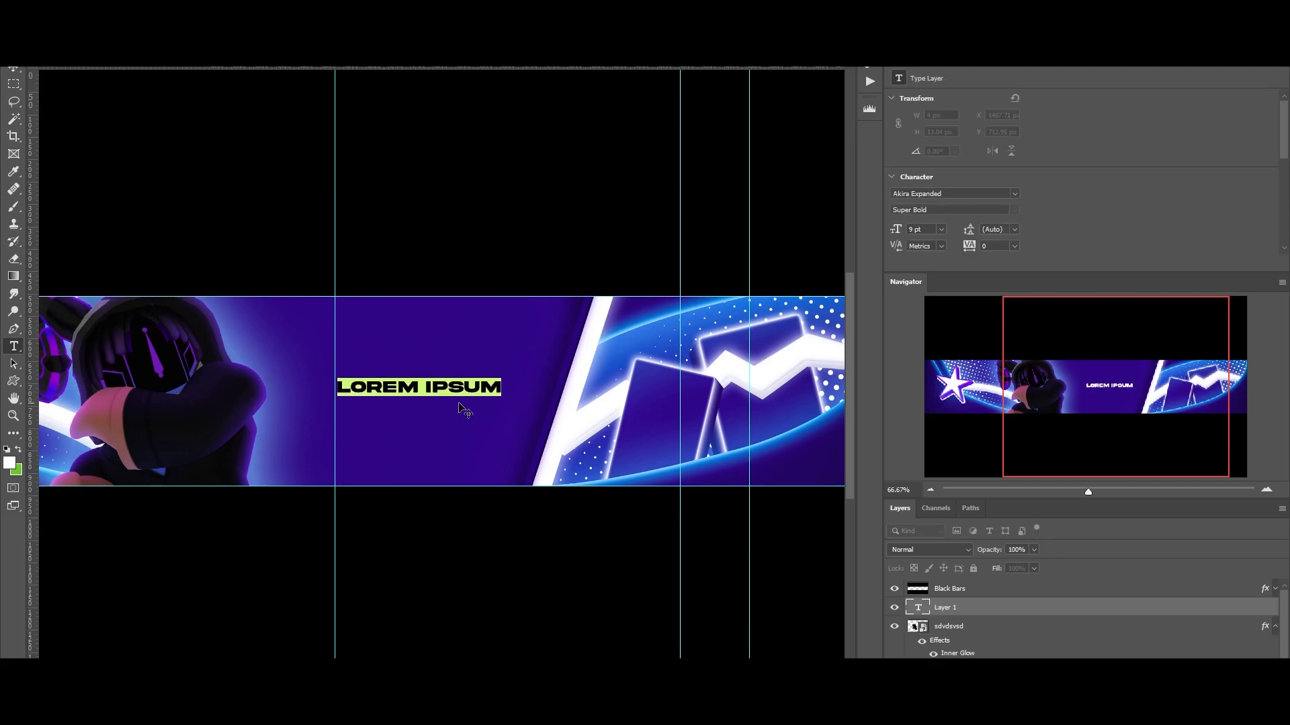
{"action": "type", "text": "PAR"}
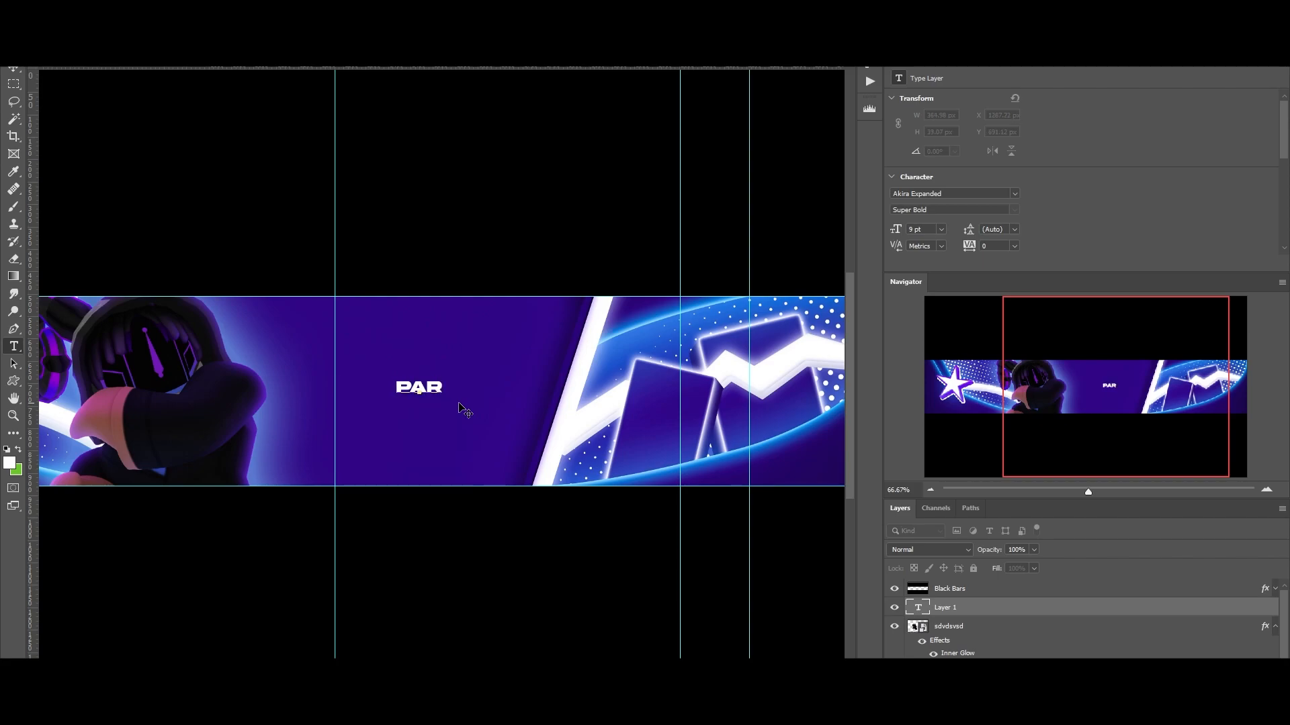
{"action": "type", "text": "IBES"}
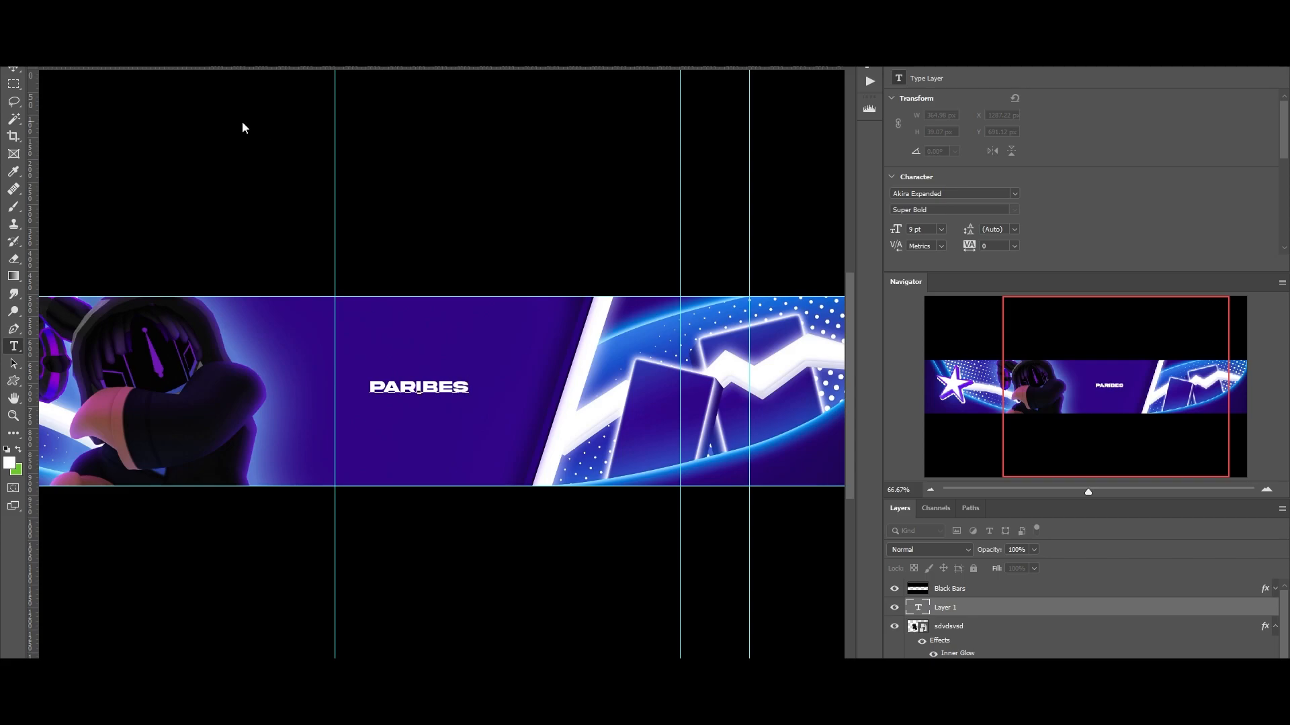
- Scale the PARIBES text up to about 954 px wide and move it against the character's arm
{"action": "left_click", "coordinate": [16, 69]}
{"action": "key", "text": "ctrl+t"}
{"action": "left_click_drag", "start_coordinate": [469, 386], "coordinate": [797, 401]}
{"action": "key", "text": "Return"}
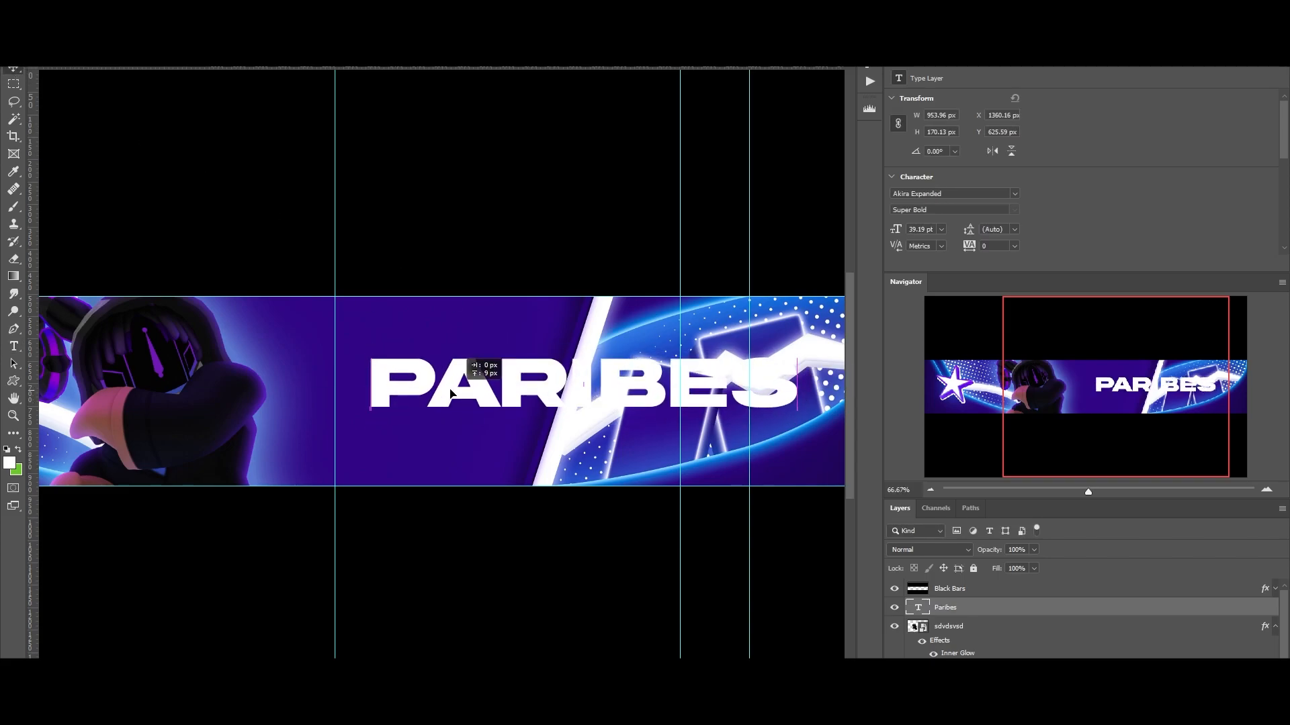
{"action": "left_click_drag", "start_coordinate": [526, 385], "coordinate": [399, 390]}
- Move the character render layer horizontally away from the text to X 489 px
{"action": "left_click_drag", "start_coordinate": [551, 716], "coordinate": [483, 716]}
{"action": "left_click", "coordinate": [1005, 632]}
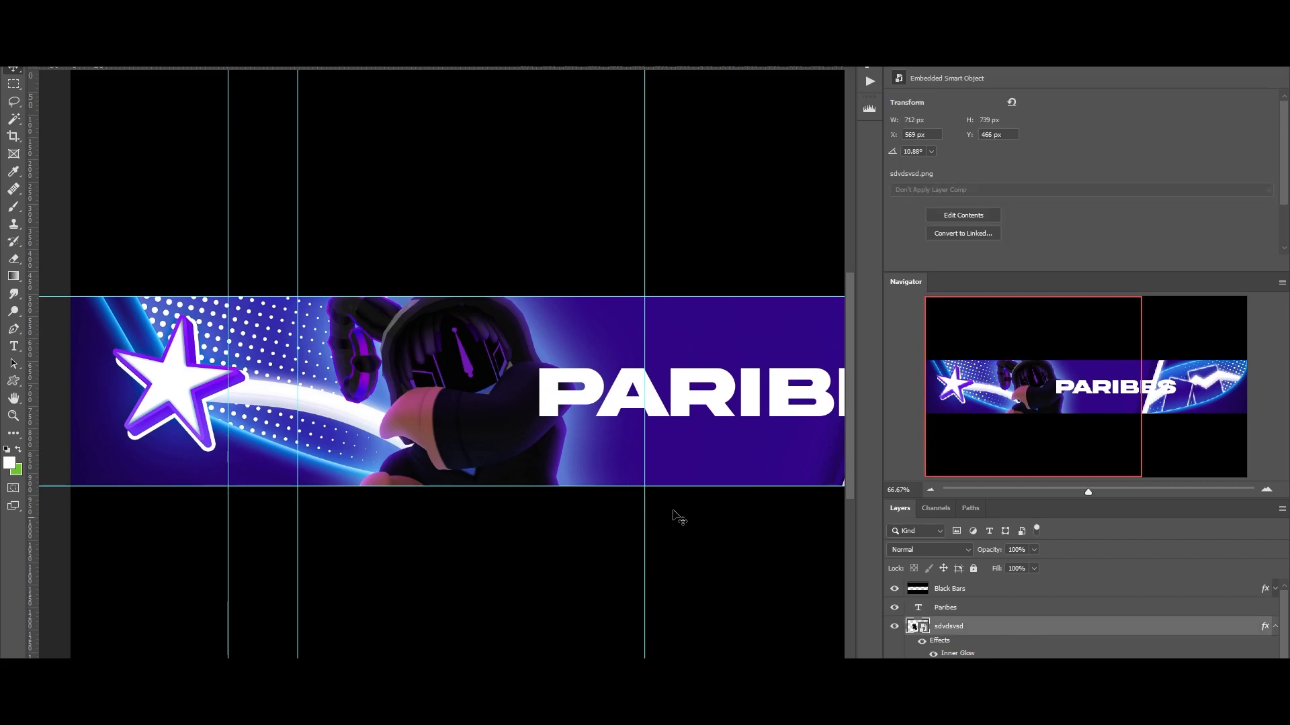
{"action": "left_click_drag", "start_coordinate": [560, 407], "coordinate": [525, 403]}
{"action": "left_click_drag", "start_coordinate": [437, 716], "coordinate": [515, 716]}
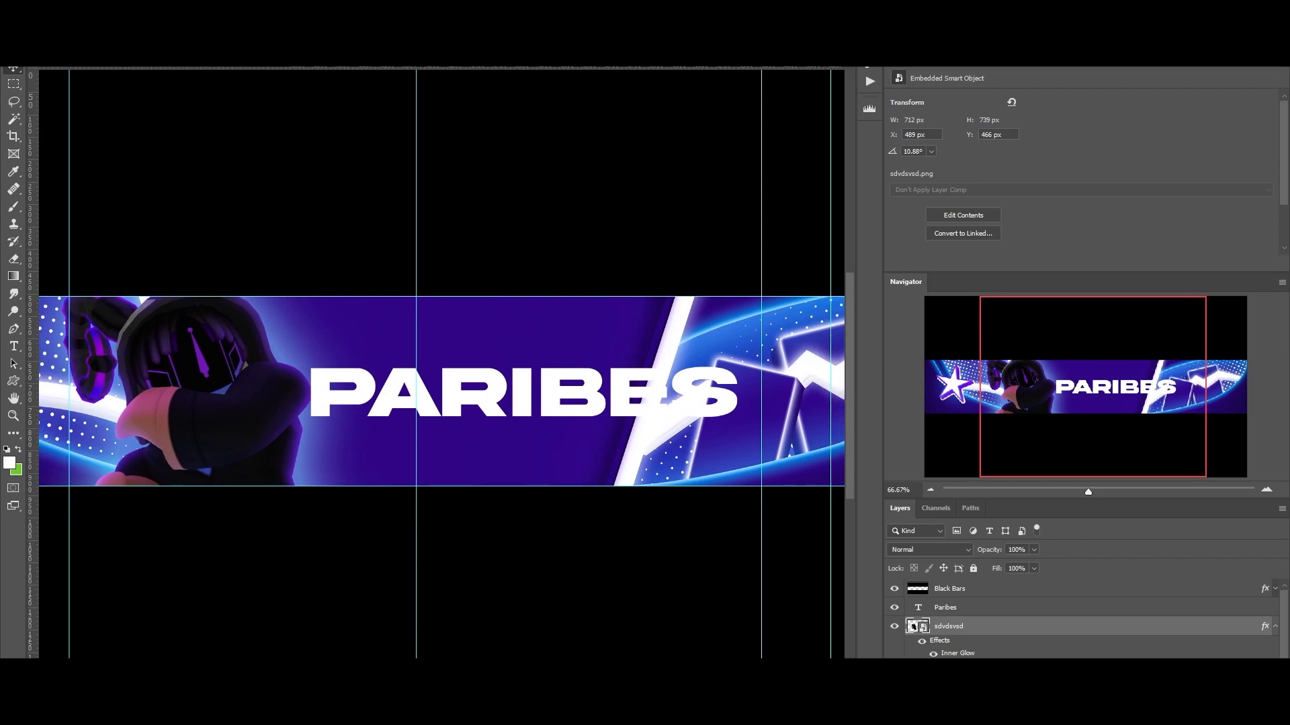
- Scale the PARIBES text down to about 853 px wide and nudge it down to Y 646.59 px
{"action": "left_click", "coordinate": [548, 424]}
{"action": "left_click_drag", "start_coordinate": [528, 435], "coordinate": [528, 423]}
{"action": "key", "text": "Return"}
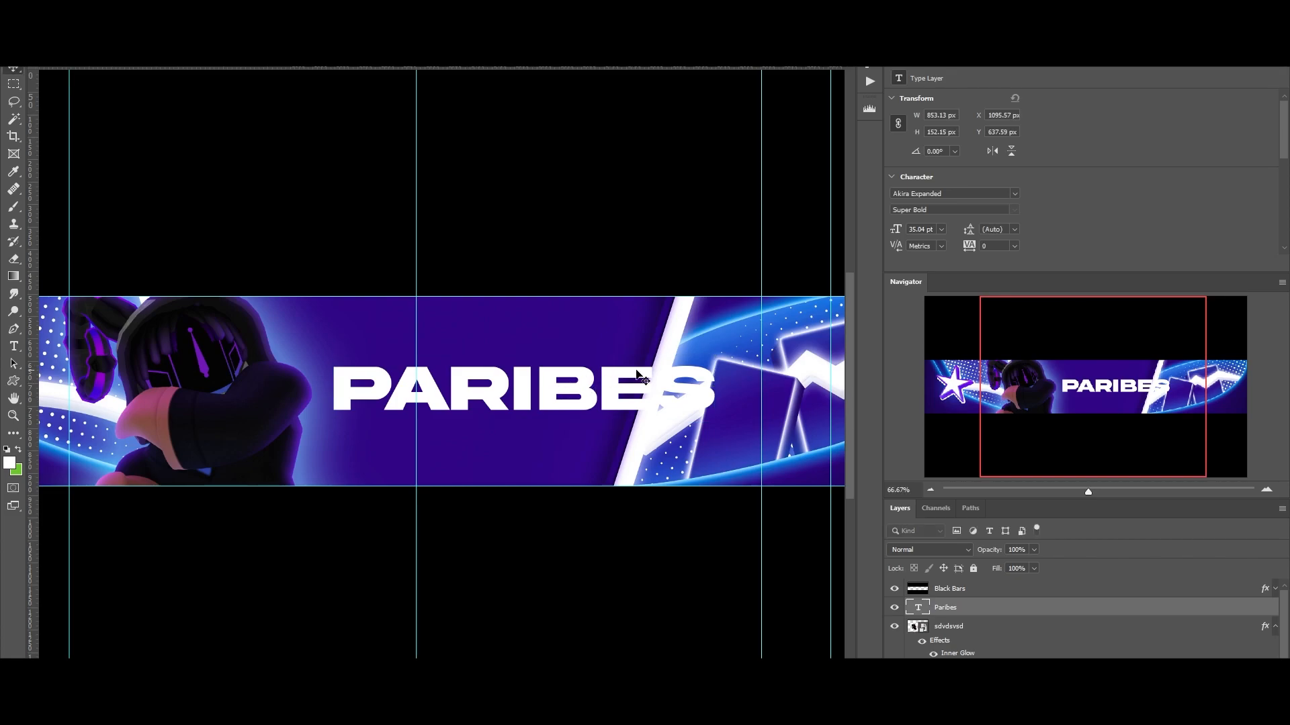
{"action": "left_click_drag", "start_coordinate": [635, 375], "coordinate": [636, 379]}
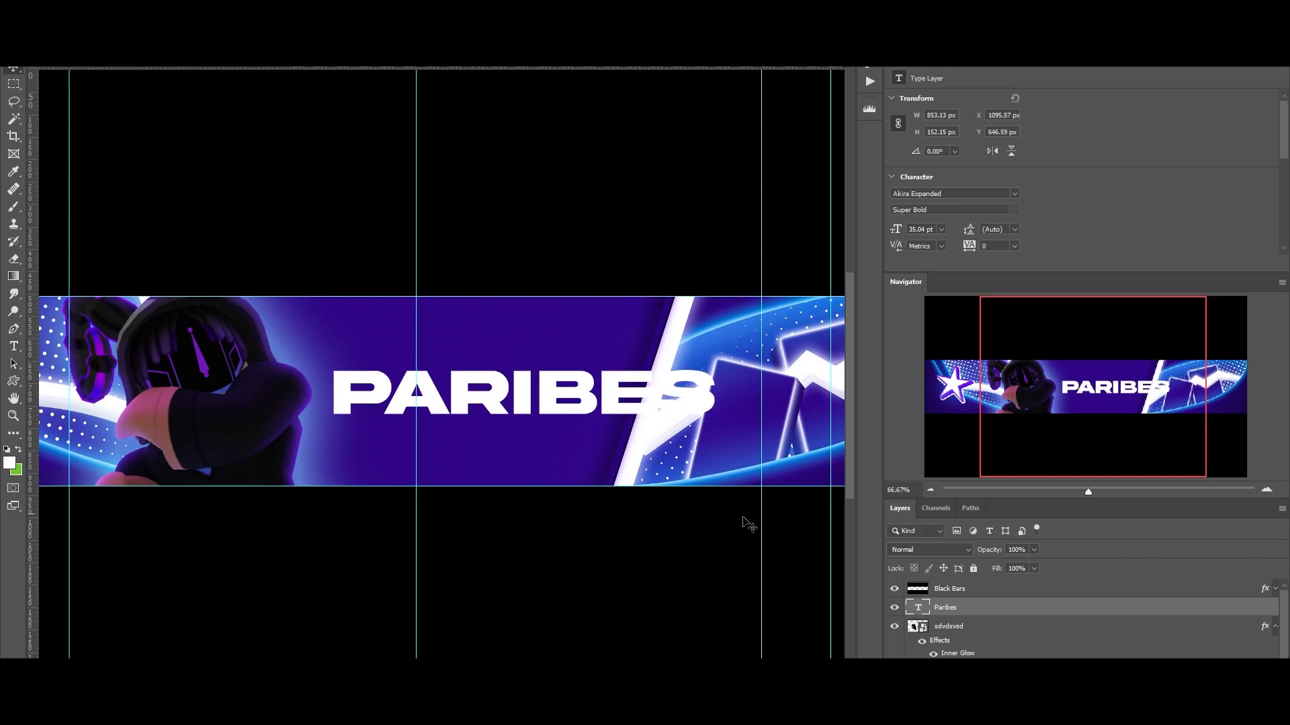
- Change the PARIBES text's font to Panton and move the text closer to the character, at X 1130.99 px
{"action": "left_click", "coordinate": [1014, 194]}
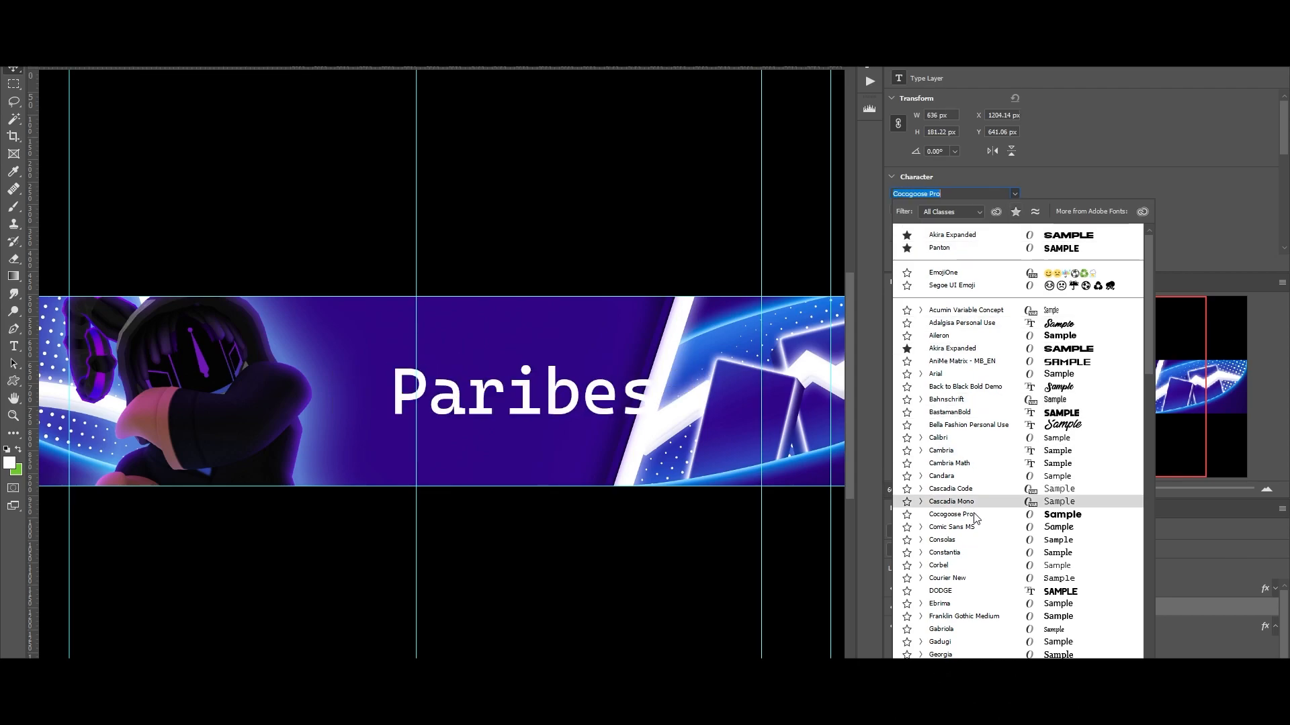
{"action": "scroll", "coordinate": [991, 505], "scroll_direction": "down", "scroll_amount": 5}
{"action": "scroll", "coordinate": [1007, 555], "scroll_direction": "down", "scroll_amount": 7}
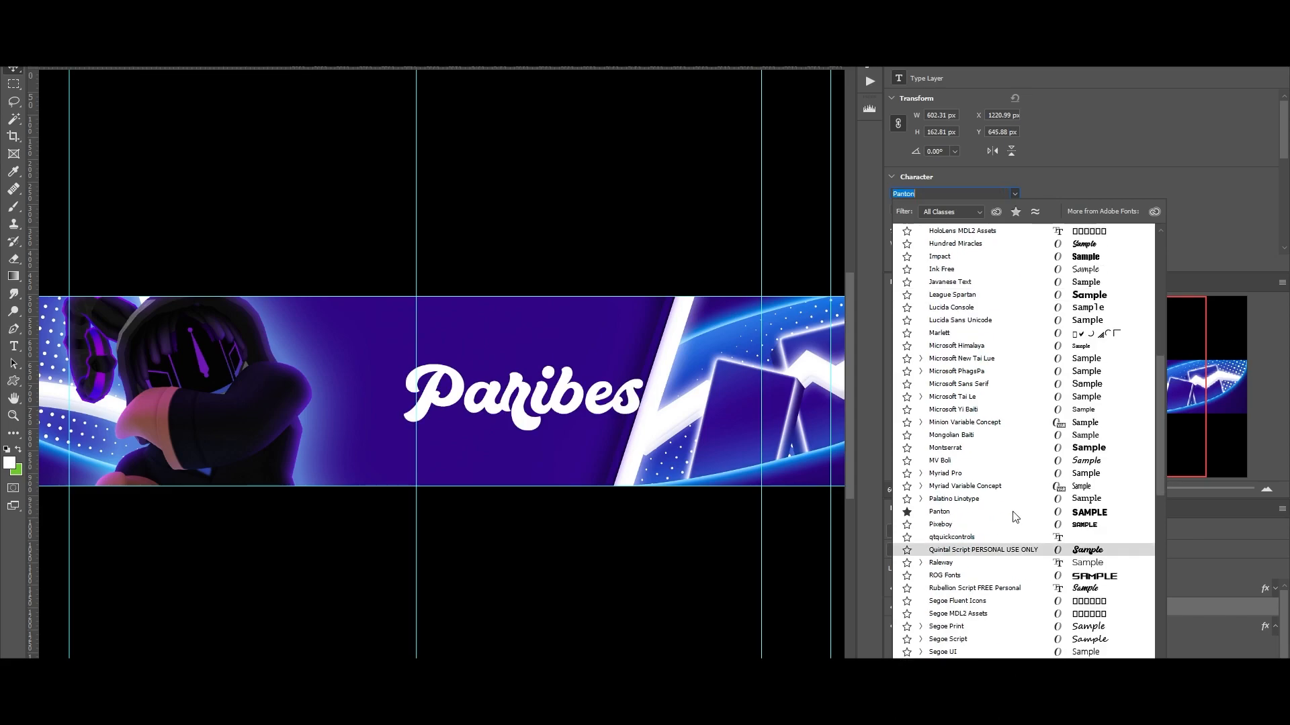
{"action": "left_click", "coordinate": [1012, 512]}
{"action": "left_click_drag", "start_coordinate": [583, 392], "coordinate": [546, 389]}
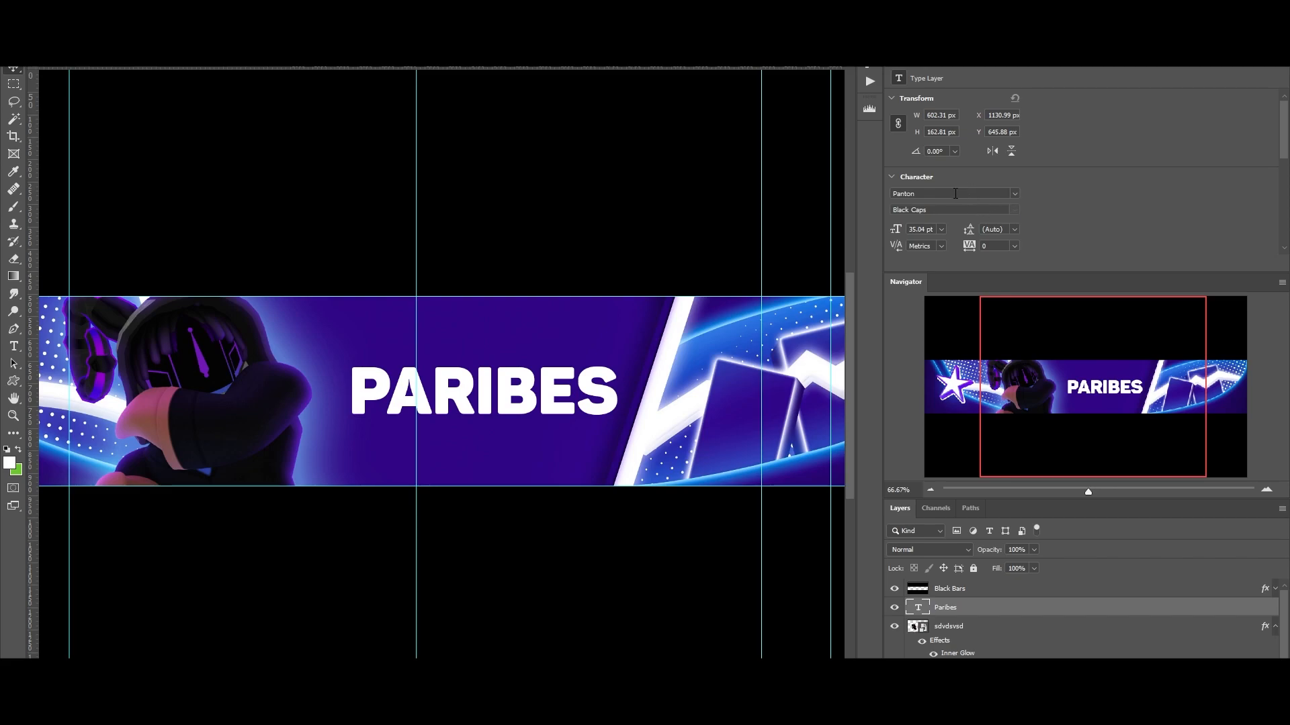
- Enlarge the PARIBES text to 48 pt, about 825 px wide, and reposition it vertically within the banner strip
{"action": "key", "text": "ctrl+t"}
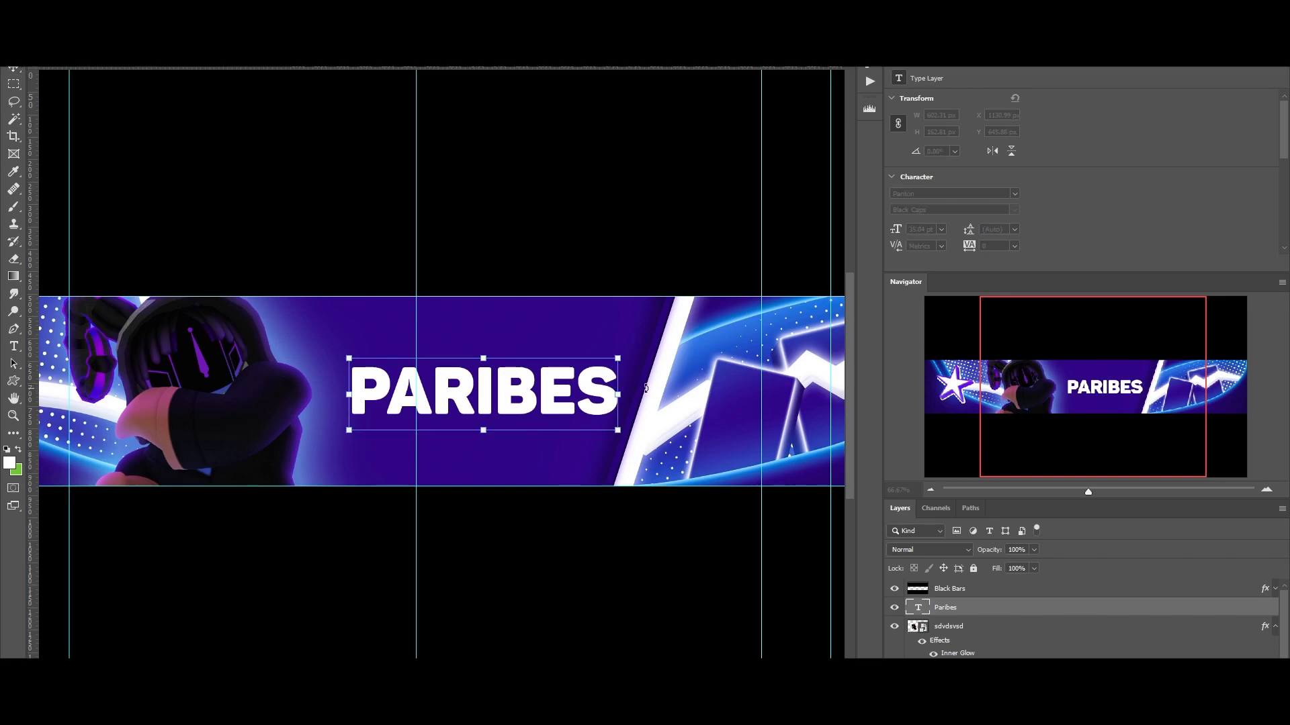
{"action": "left_click_drag", "start_coordinate": [623, 396], "coordinate": [656, 402]}
{"action": "key", "text": "Return"}
{"action": "key", "text": "ctrl+t"}
{"action": "left_click_drag", "start_coordinate": [521, 440], "coordinate": [521, 448]}
{"action": "key", "text": "Return"}
{"action": "left_click_drag", "start_coordinate": [586, 403], "coordinate": [586, 403]}
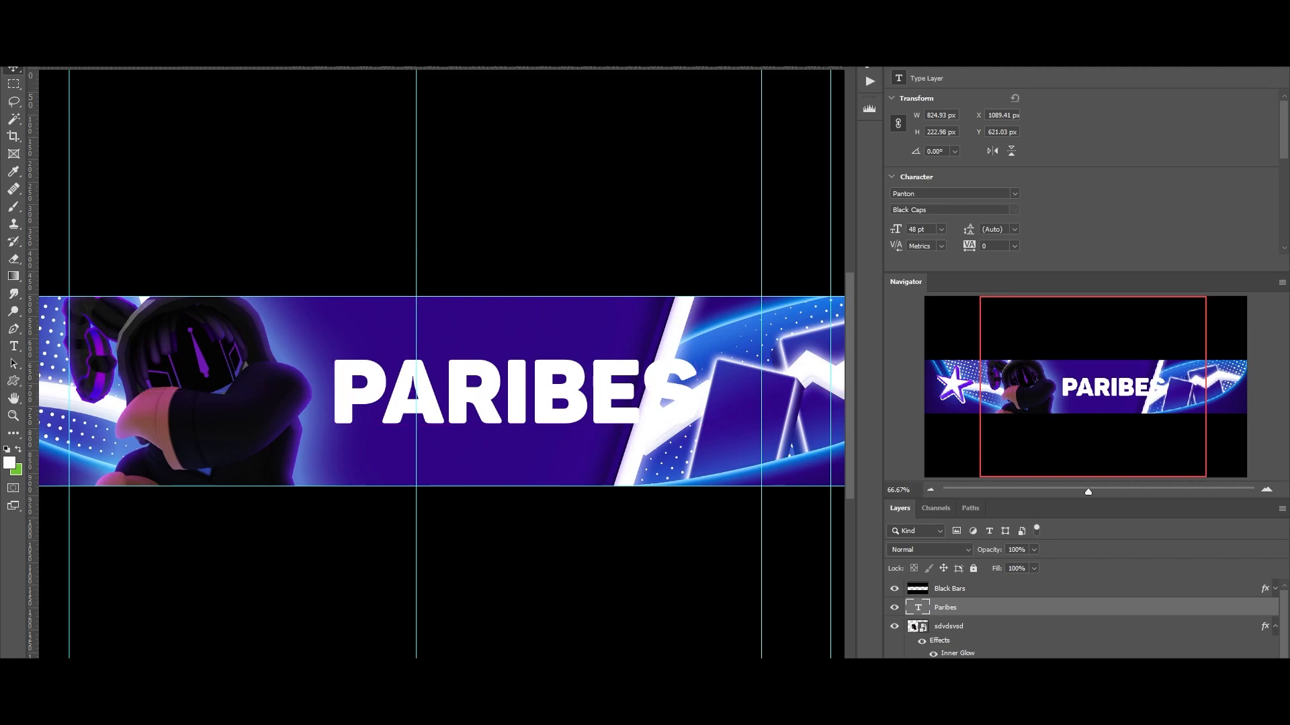
- Warp the PARIBES text with the Arch style, using a +3% bend and +9% vertical distortion
{"action": "right_click", "coordinate": [118, 67]}
{"action": "left_click", "coordinate": [143, 192]}
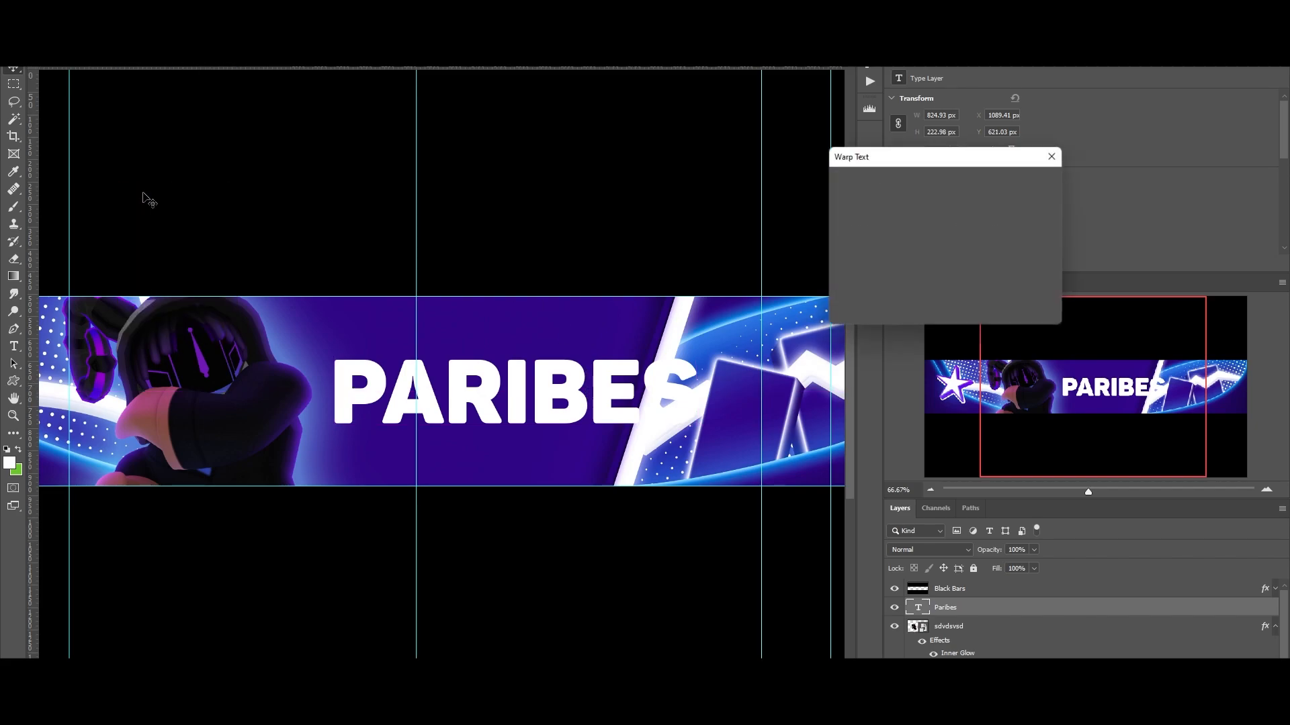
{"action": "left_click", "coordinate": [927, 178]}
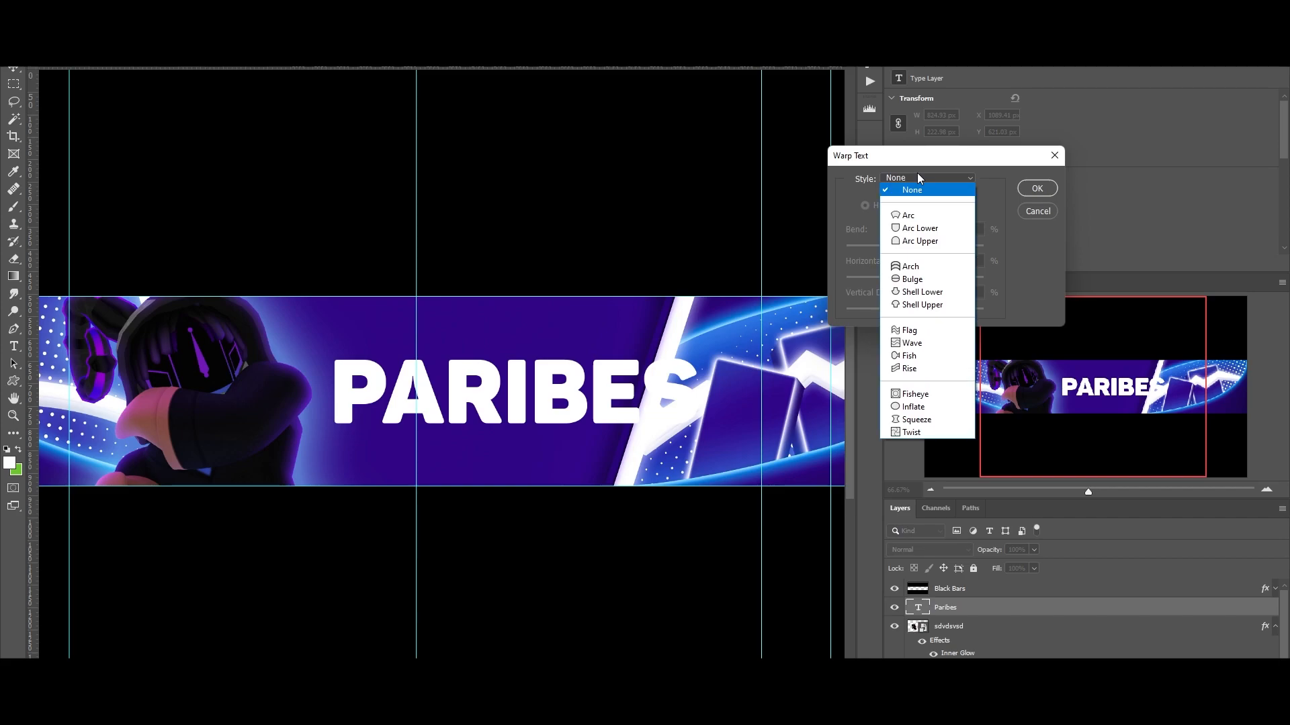
{"action": "left_click", "coordinate": [914, 261]}
{"action": "left_click_drag", "start_coordinate": [949, 246], "coordinate": [917, 248]}
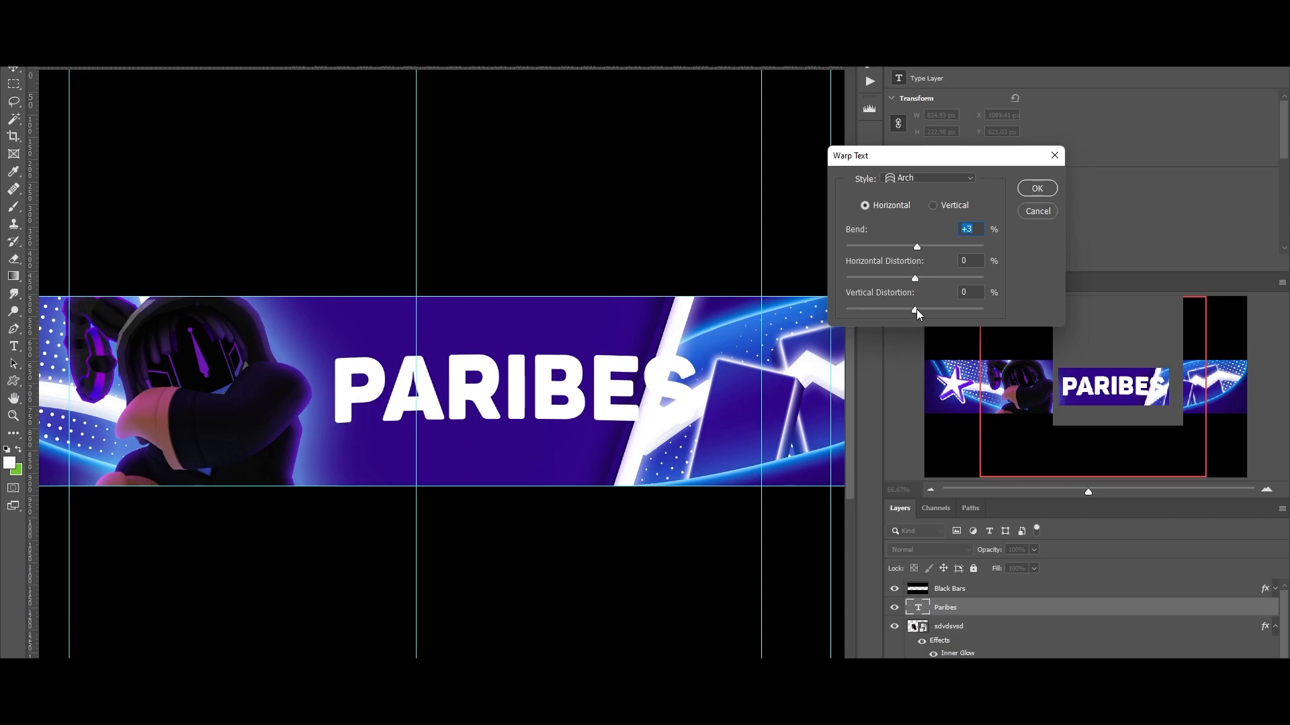
{"action": "left_click_drag", "start_coordinate": [918, 309], "coordinate": [921, 309]}
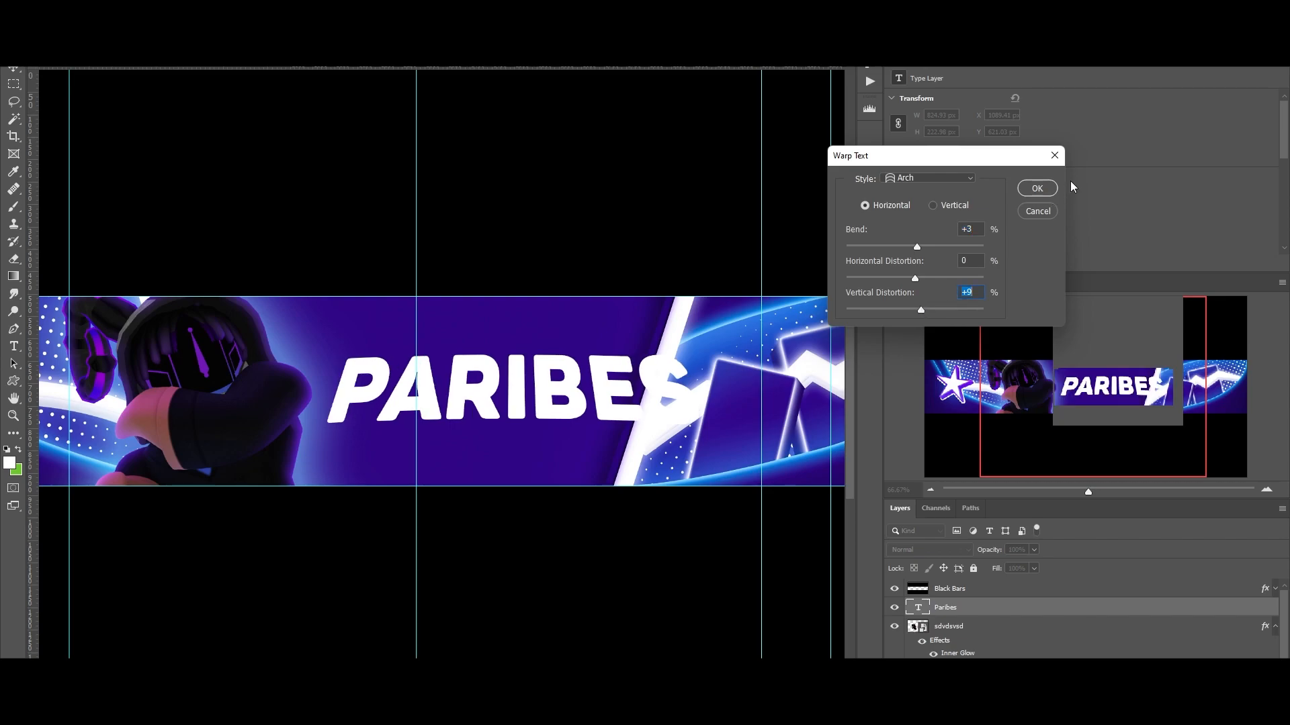
{"action": "left_click", "coordinate": [1043, 189]}
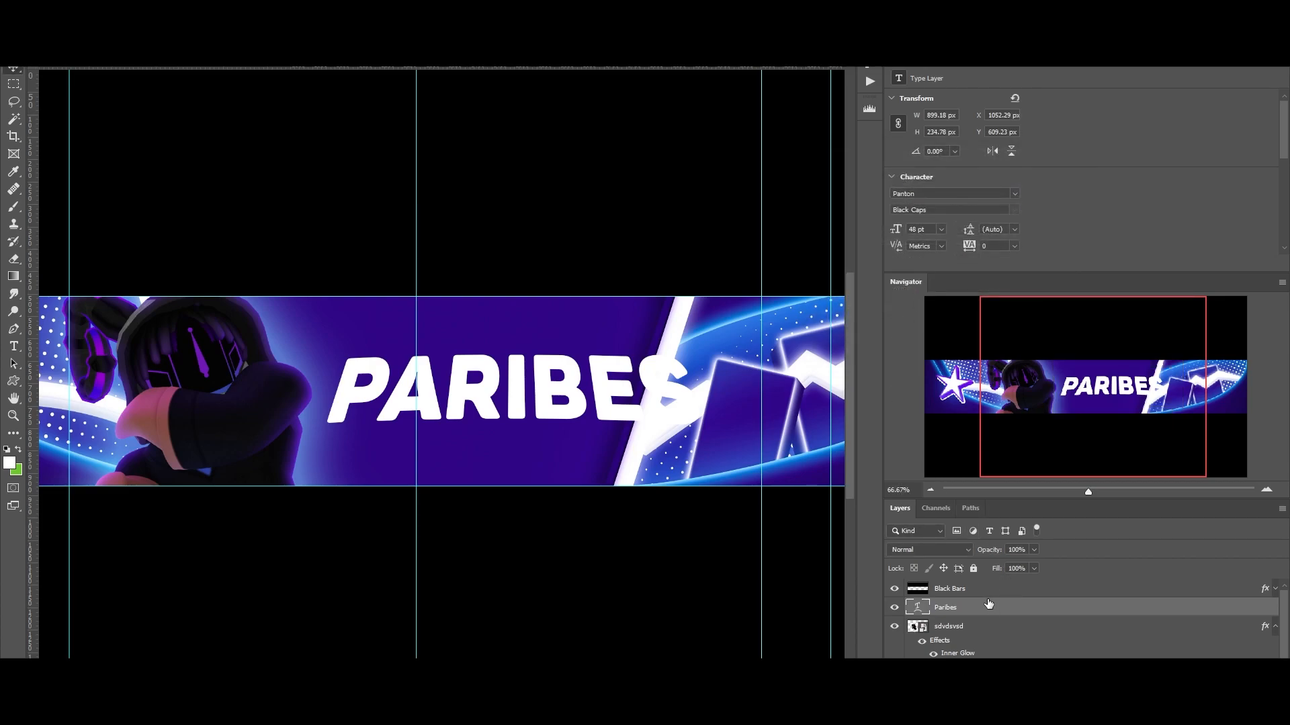
- Put the PARIBES text layer into its own group and give the text a 16 px outside stroke
{"action": "key", "text": "ctrl+g"}
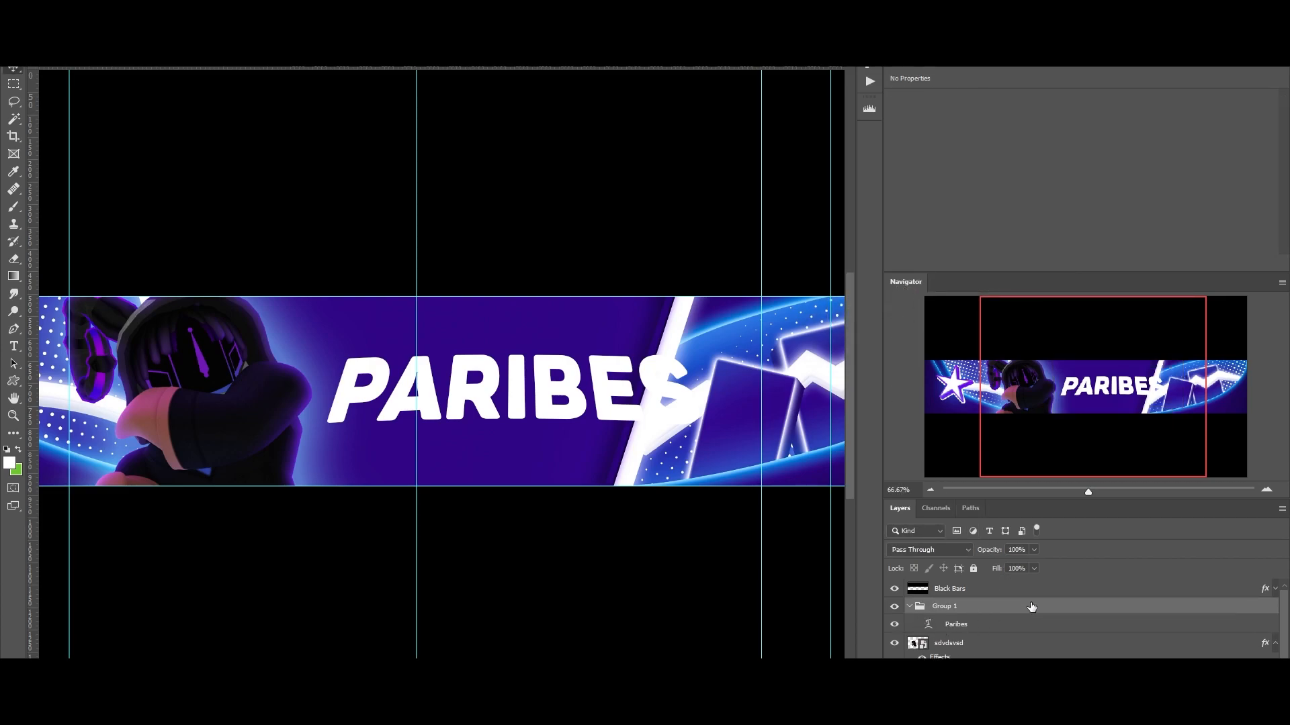
{"action": "left_click", "coordinate": [1004, 626]}
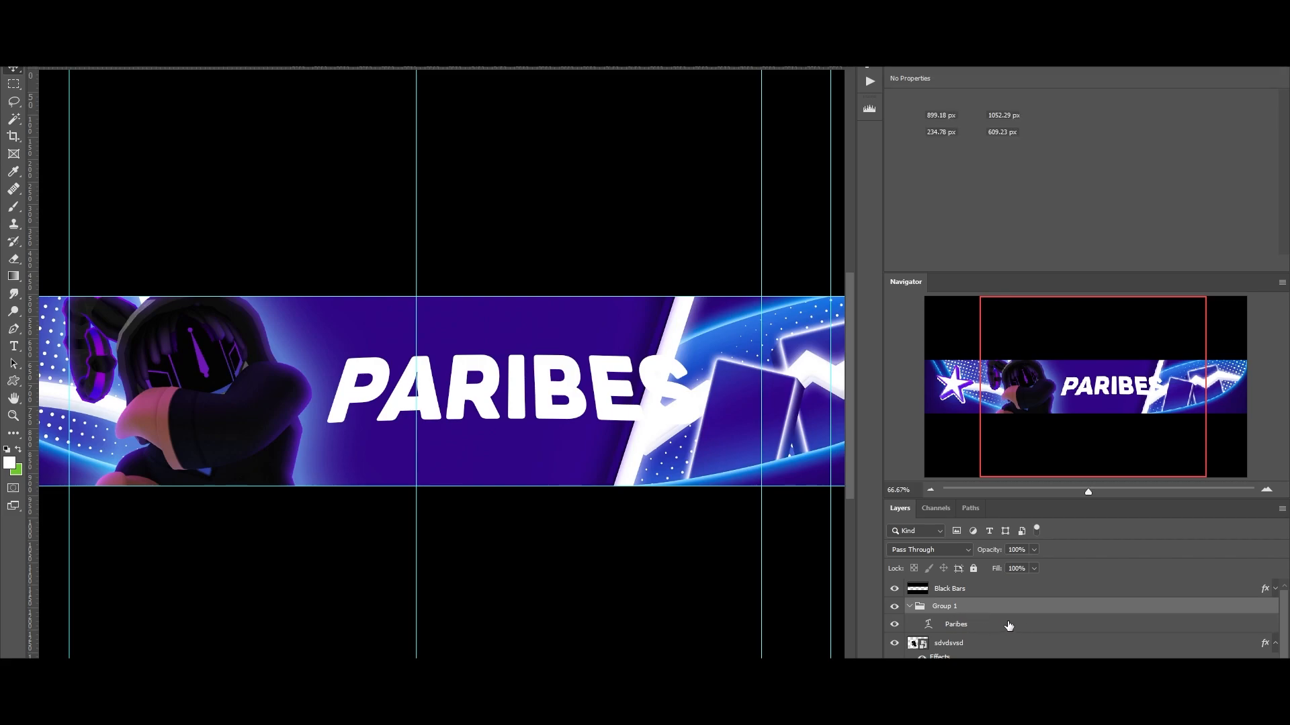
{"action": "double_click", "coordinate": [1065, 627]}
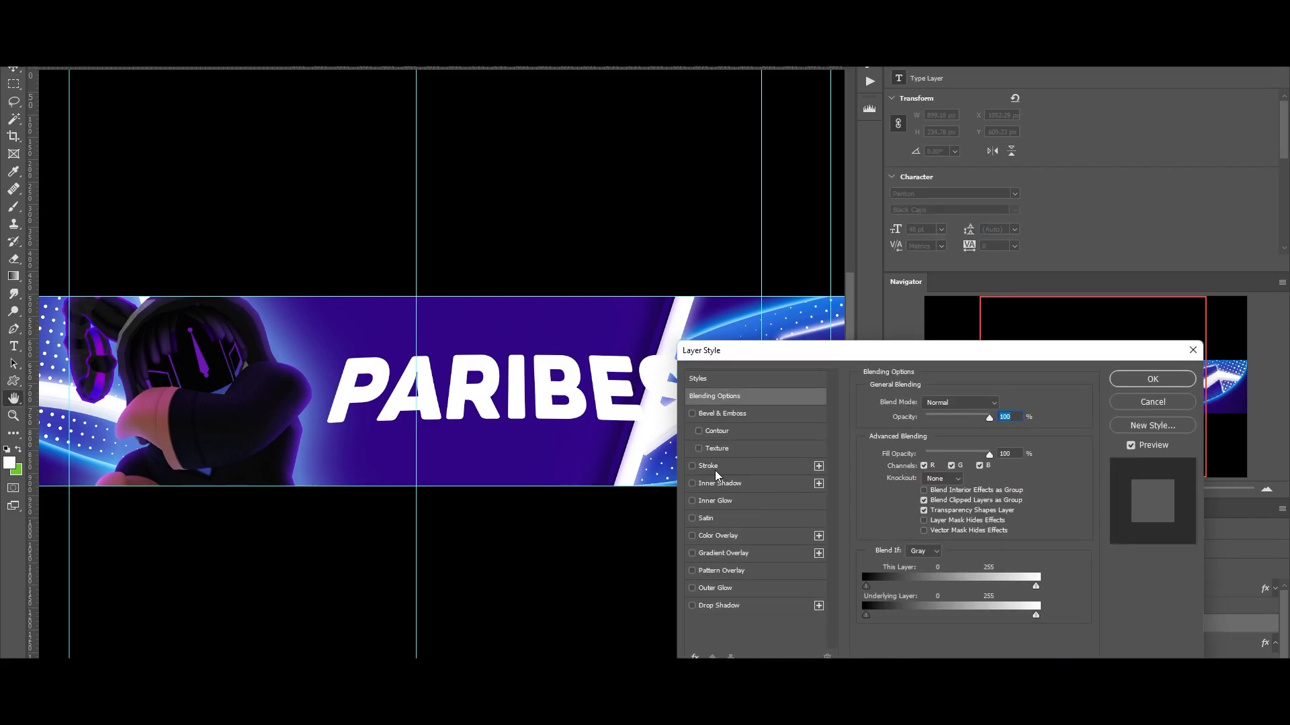
{"action": "left_click", "coordinate": [714, 470]}
{"action": "left_click", "coordinate": [923, 432]}
{"action": "left_click", "coordinate": [1045, 382]}
{"action": "left_click", "coordinate": [937, 418]}
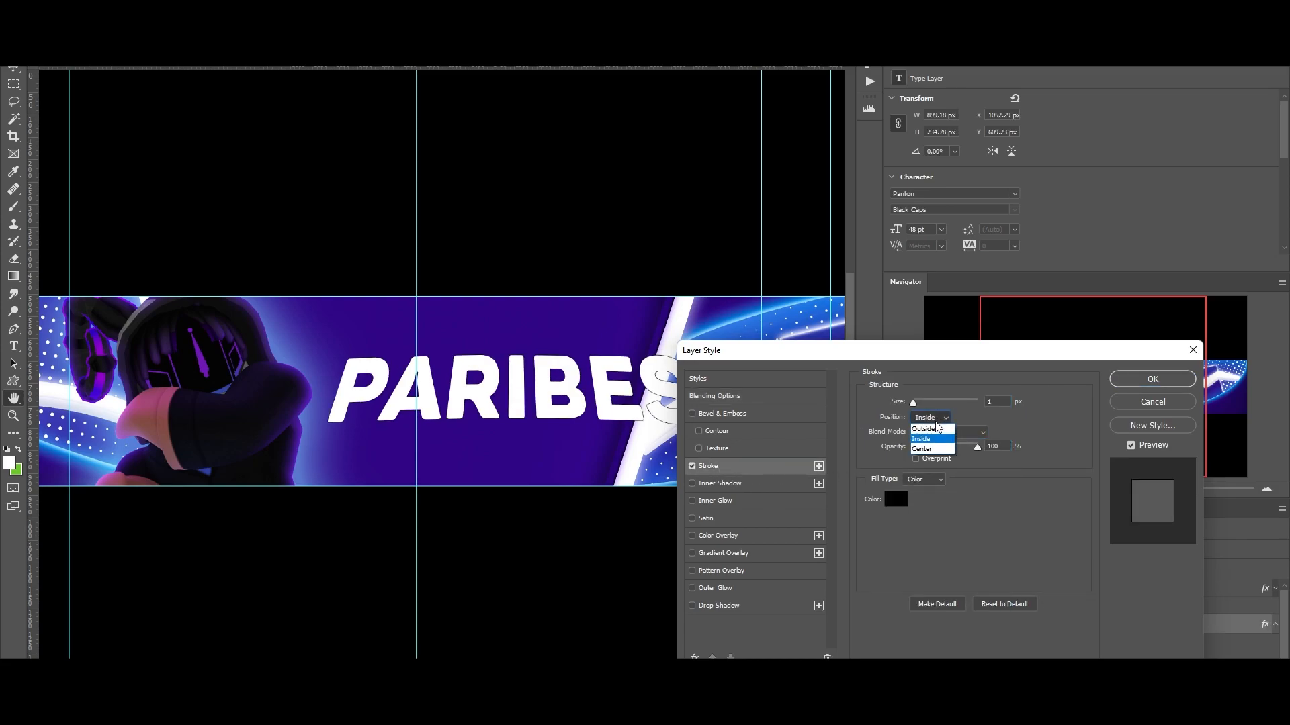
{"action": "left_click", "coordinate": [925, 424]}
{"action": "left_click_drag", "start_coordinate": [918, 401], "coordinate": [920, 401]}
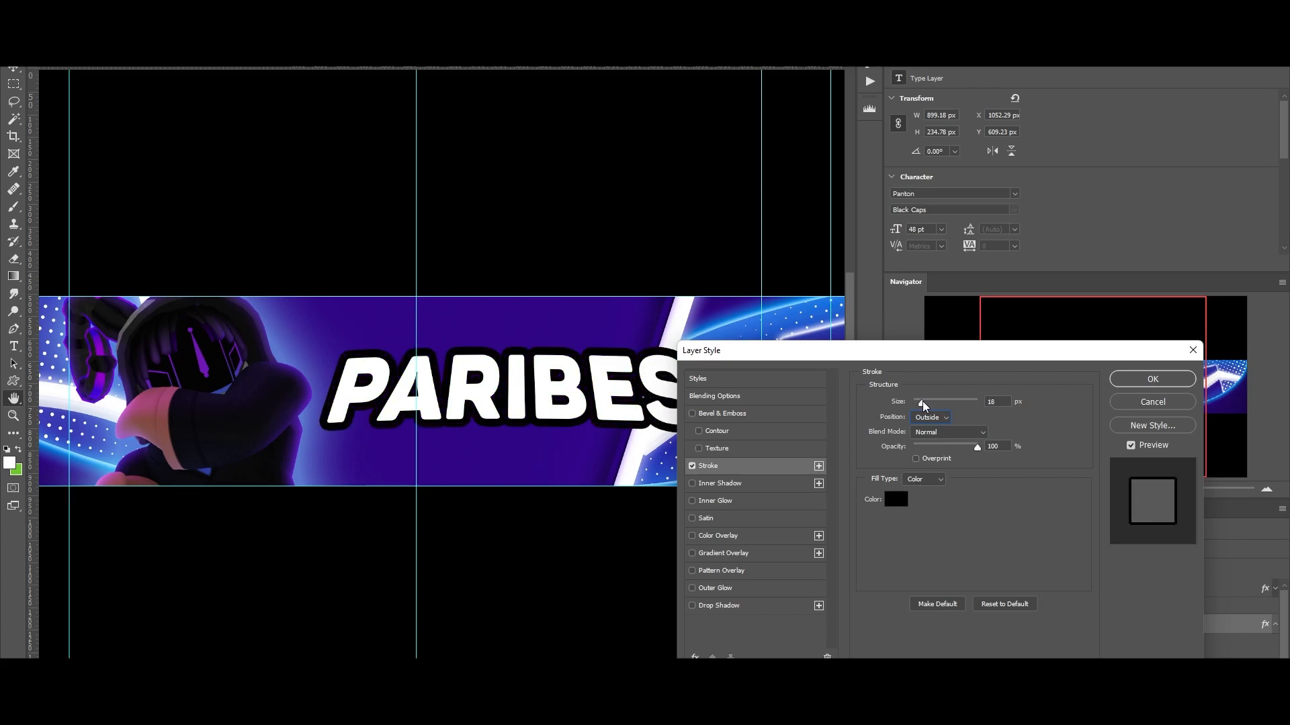
{"action": "left_click", "coordinate": [921, 401]}
- Set the text's stroke color to blue 5372f8, starting from a blue sampled in the banner background
{"action": "left_click", "coordinate": [896, 500]}
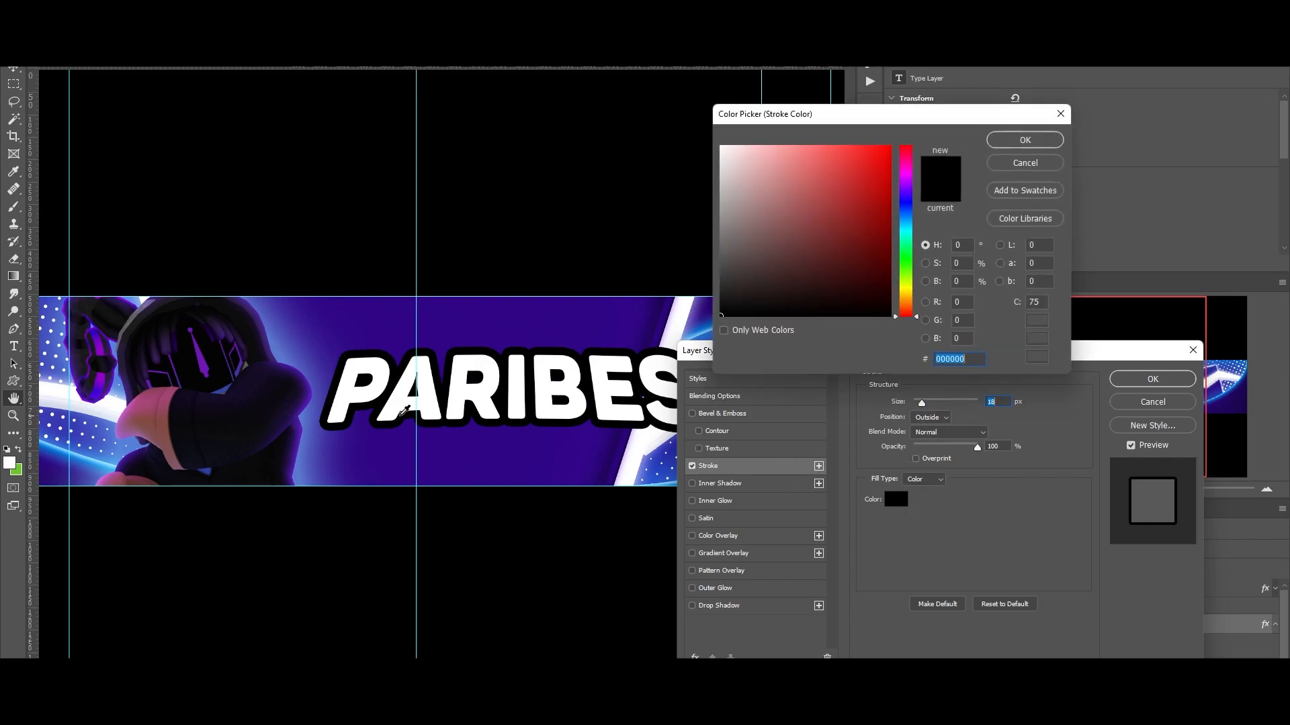
{"action": "left_click", "coordinate": [75, 450]}
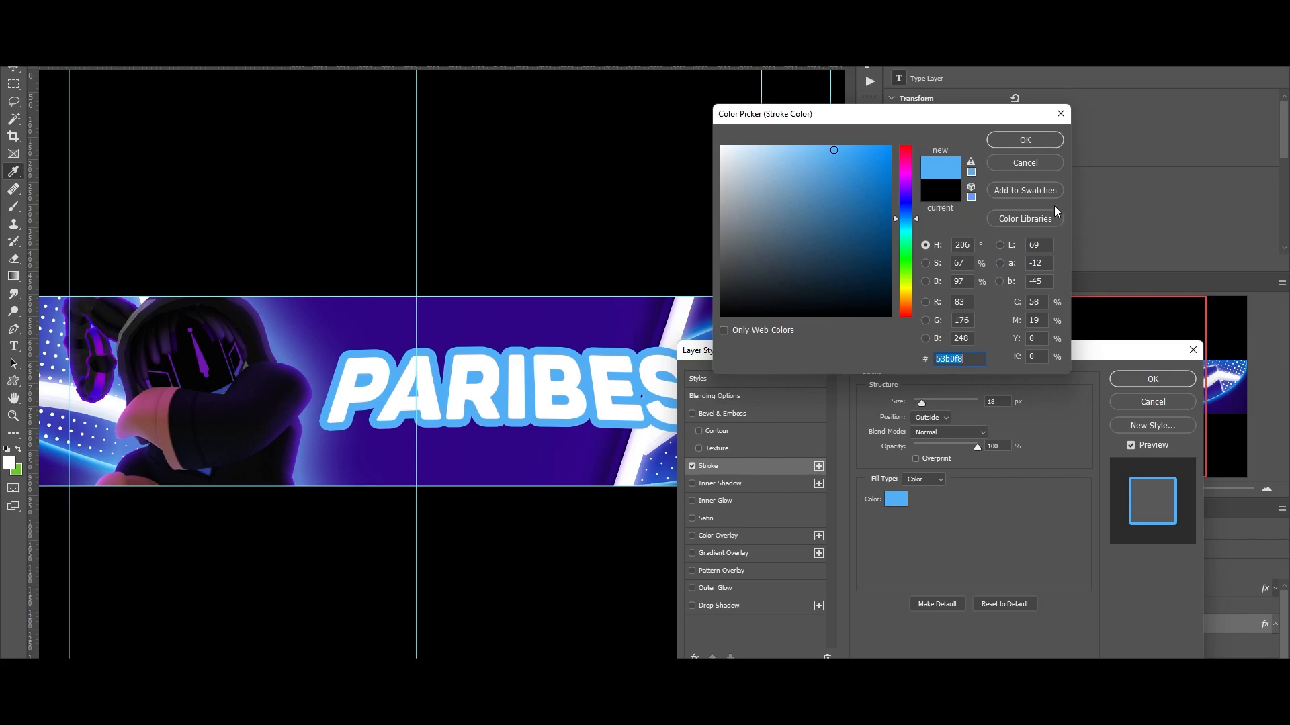
{"action": "left_click_drag", "start_coordinate": [908, 223], "coordinate": [909, 208]}
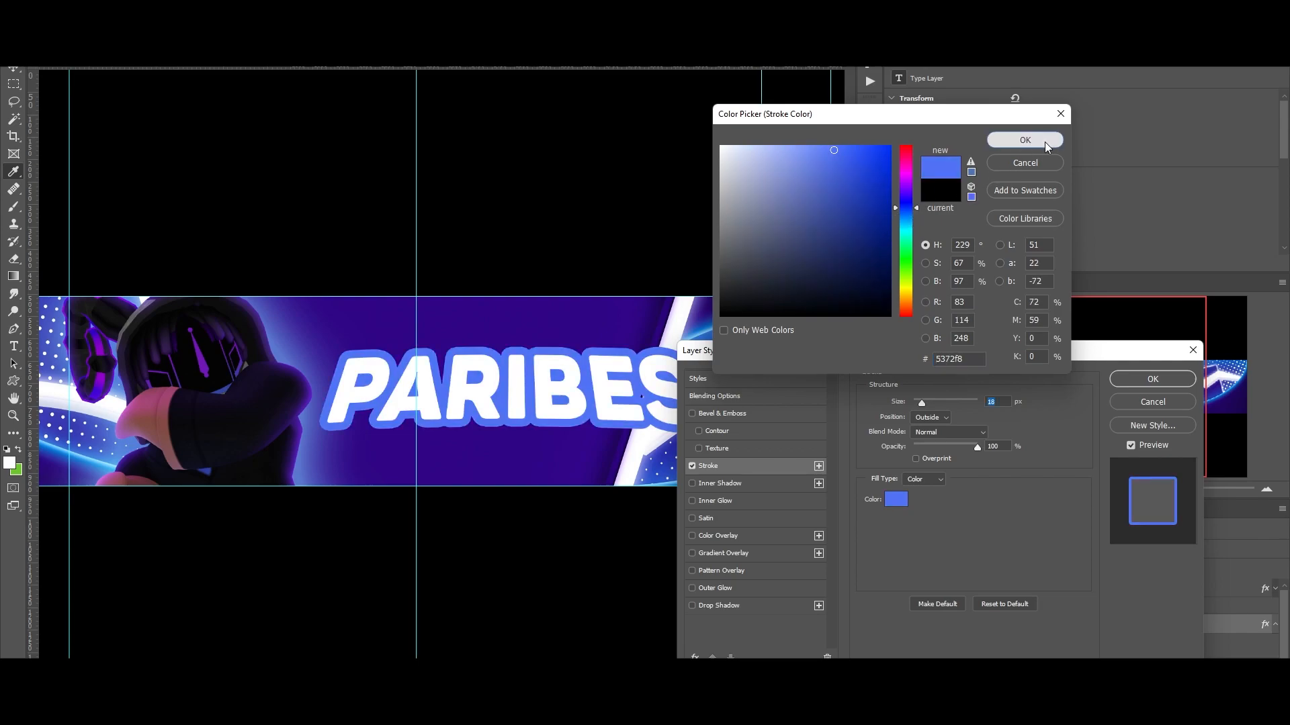
{"action": "left_click", "coordinate": [1024, 140]}
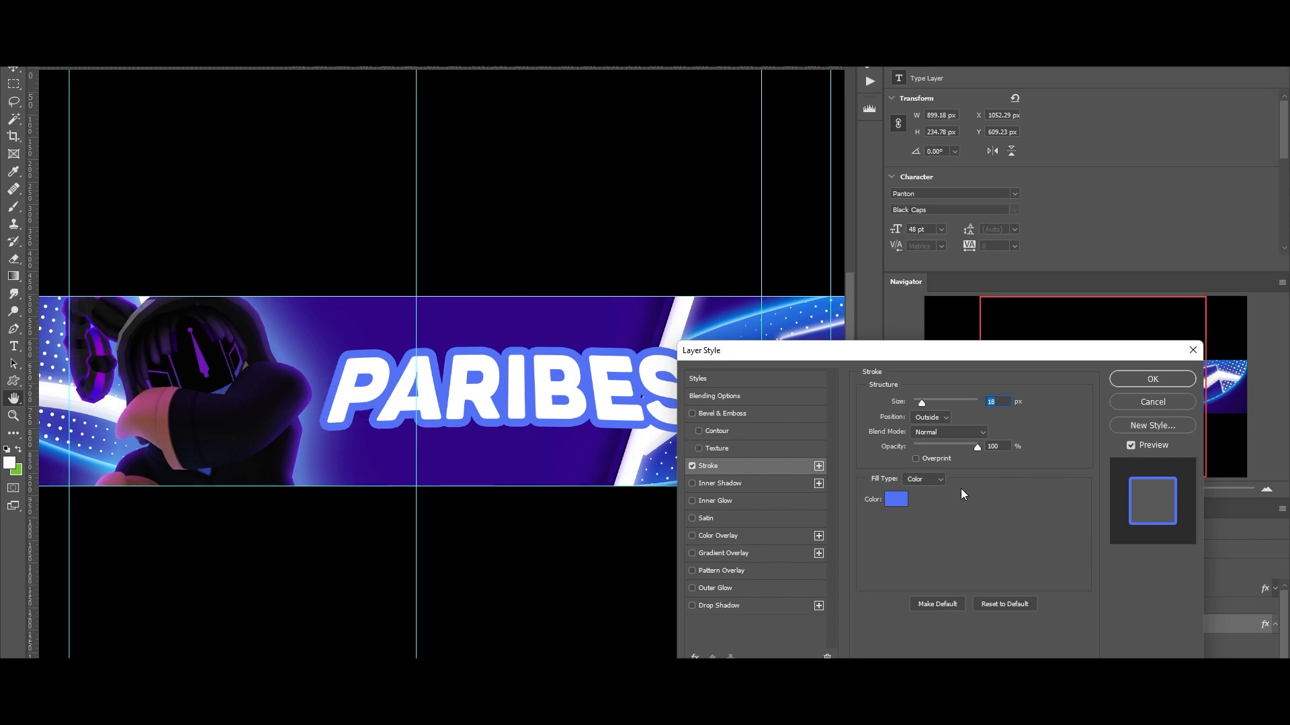
- Add a black inner shadow with a size of 9 px to the PARIBES text and apply the layer style
{"action": "left_click", "coordinate": [696, 482]}
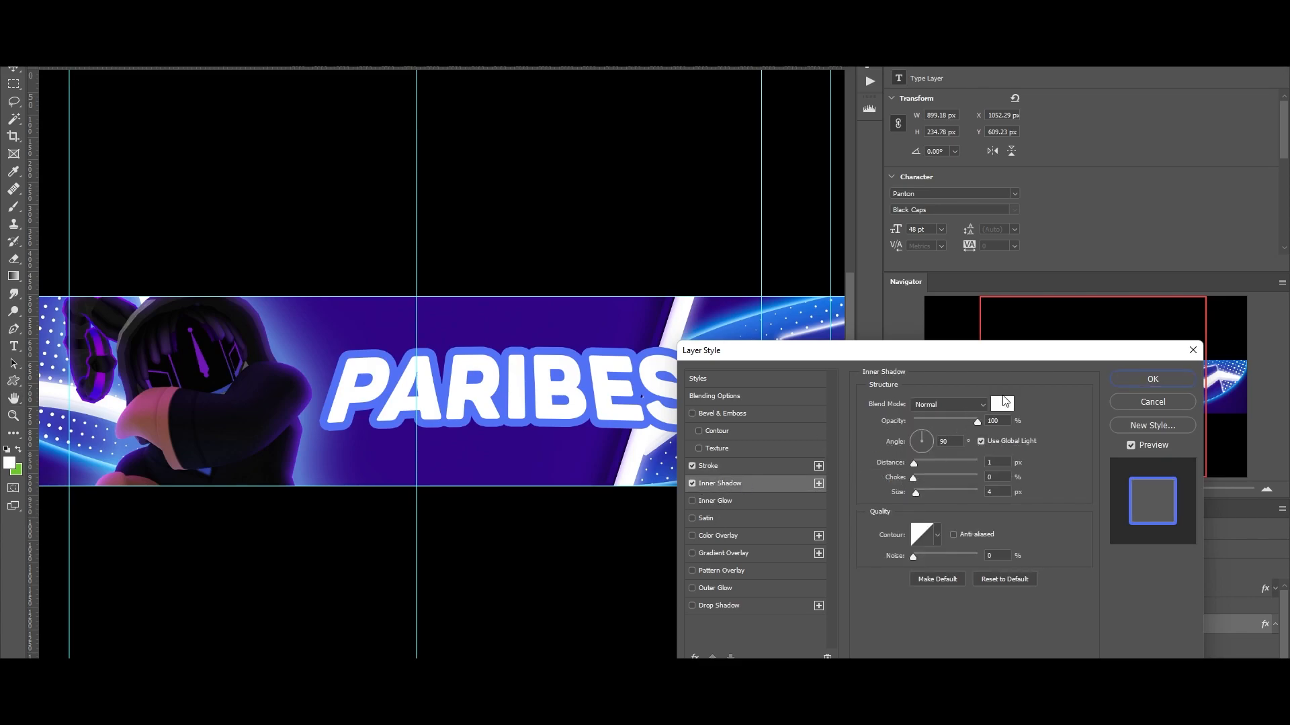
{"action": "left_click", "coordinate": [1002, 403]}
{"action": "left_click", "coordinate": [721, 316]}
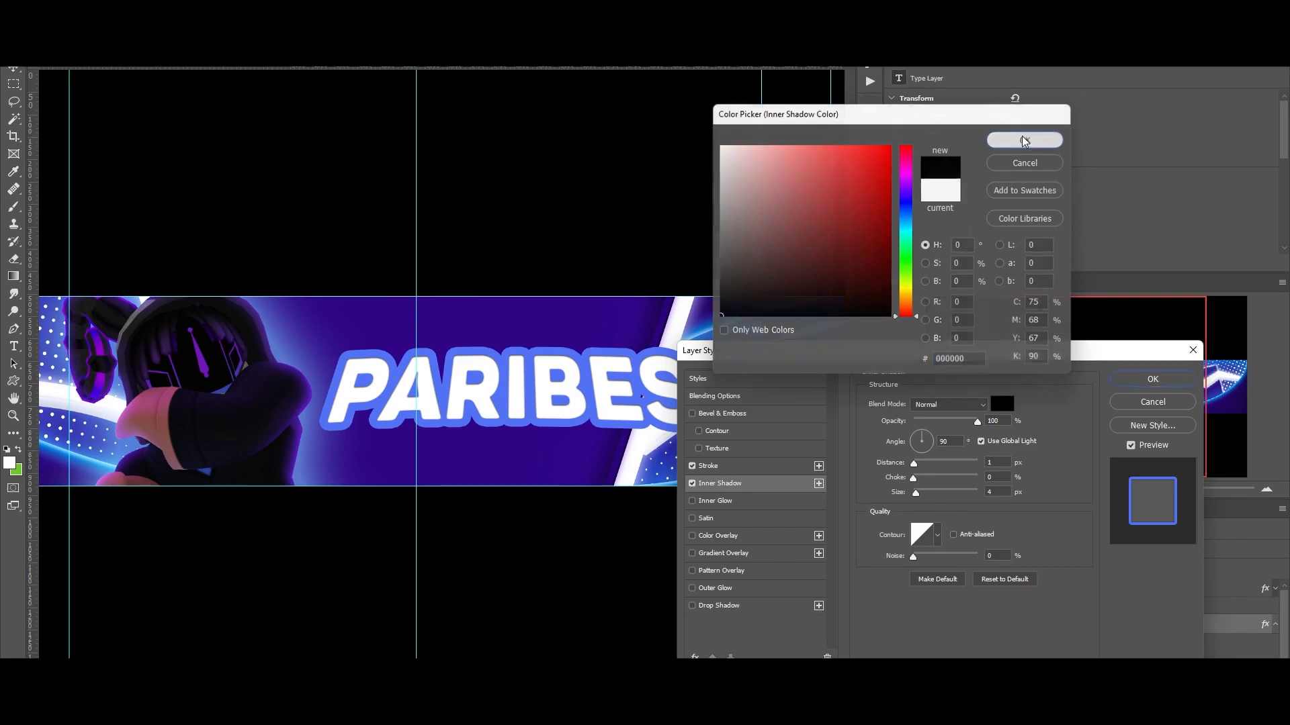
{"action": "left_click", "coordinate": [1024, 139]}
{"action": "left_click_drag", "start_coordinate": [915, 493], "coordinate": [919, 498]}
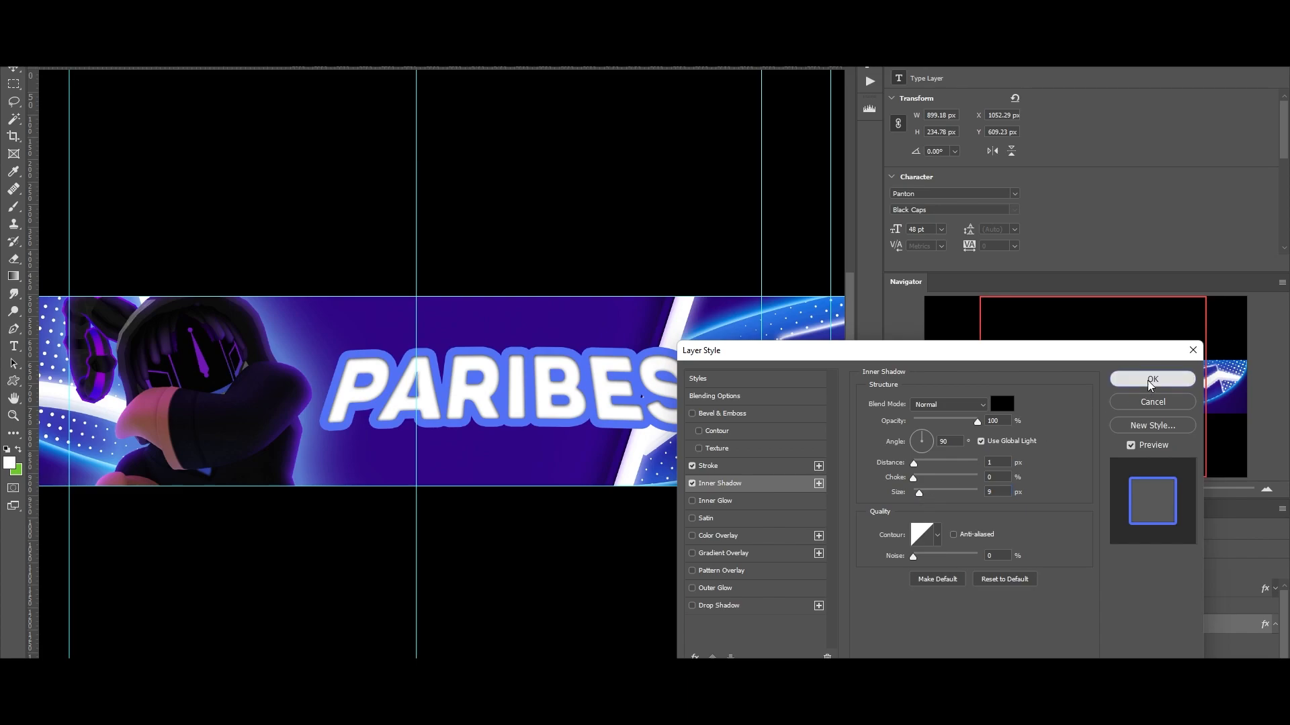
{"action": "left_click", "coordinate": [1150, 381]}
- Try the Uni Sans and Cocogoose Pro fonts on the PARIBES text
{"action": "scroll", "coordinate": [572, 547], "scroll_direction": "down", "scroll_amount": 3}
{"action": "scroll", "coordinate": [577, 541], "scroll_direction": "up", "scroll_amount": 3}
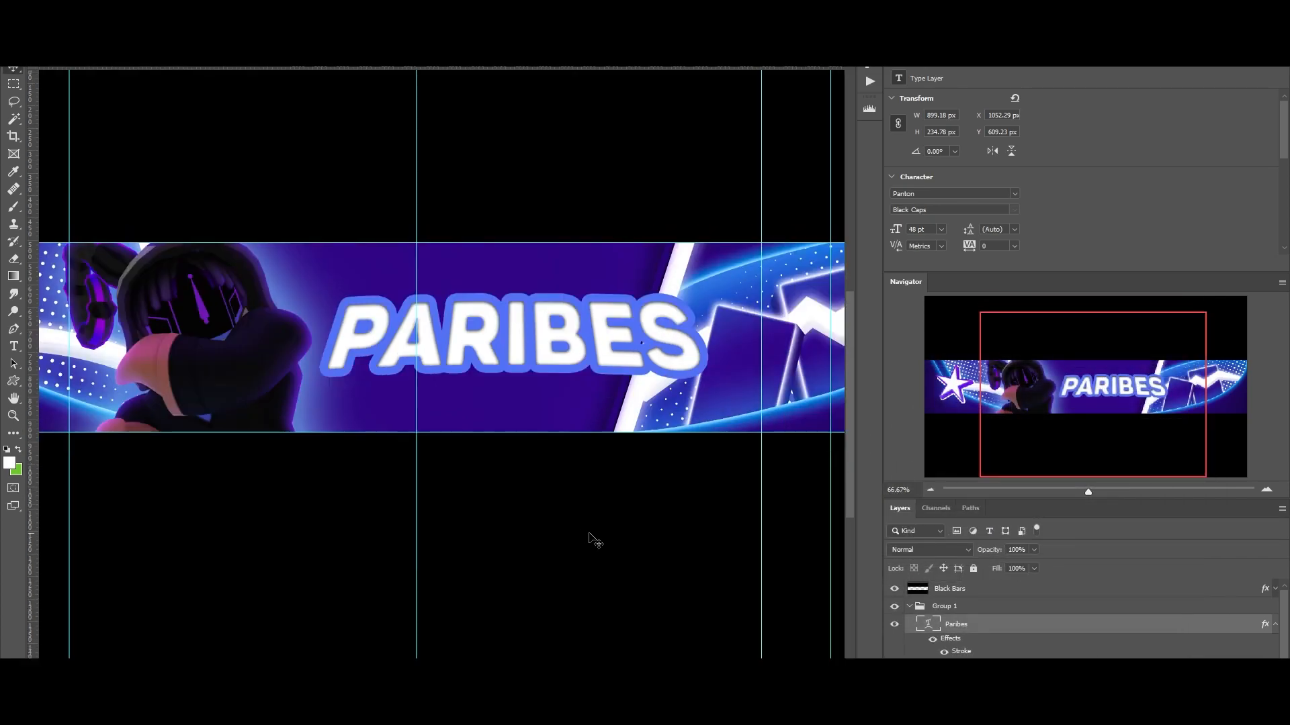
{"action": "scroll", "coordinate": [591, 545], "scroll_direction": "up", "scroll_amount": 3, "text": "alt"}
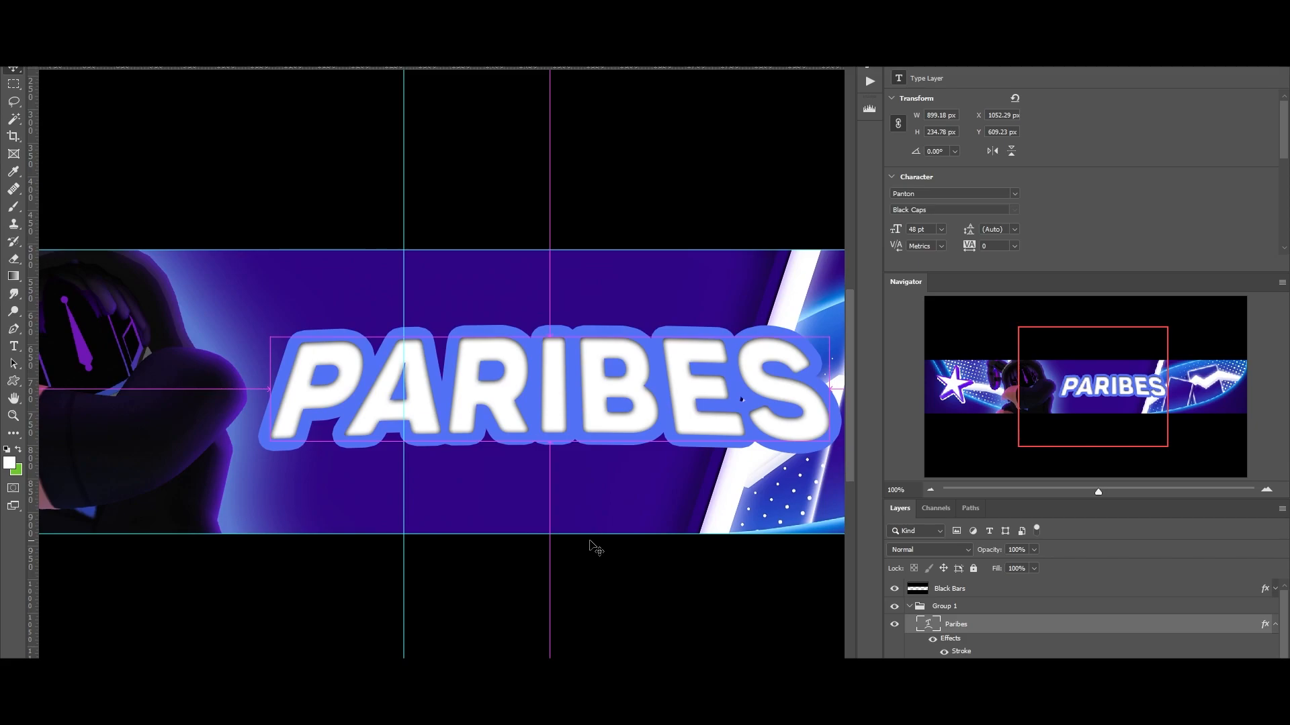
{"action": "scroll", "coordinate": [596, 549], "scroll_direction": "down", "scroll_amount": 5, "text": "alt"}
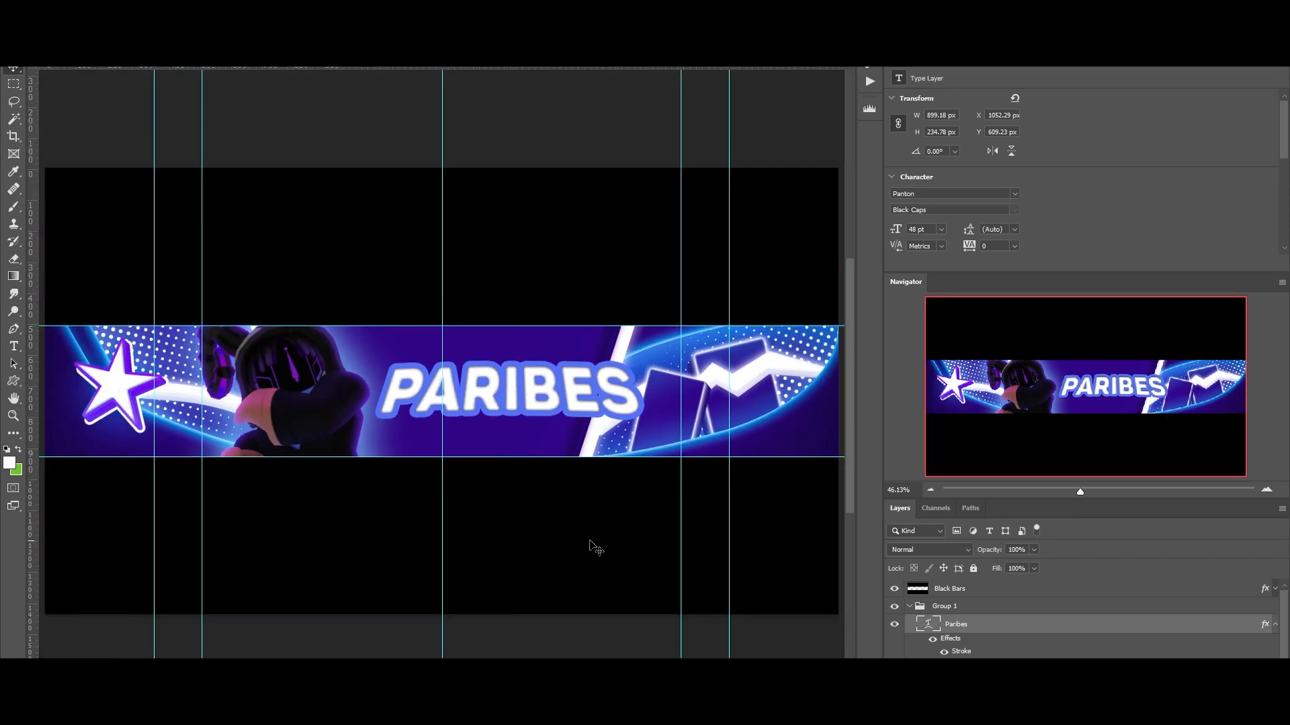
{"action": "left_click", "coordinate": [14, 346]}
{"action": "left_click", "coordinate": [597, 387]}
{"action": "key", "text": "ctrl+a"}
{"action": "left_click", "coordinate": [1014, 194]}
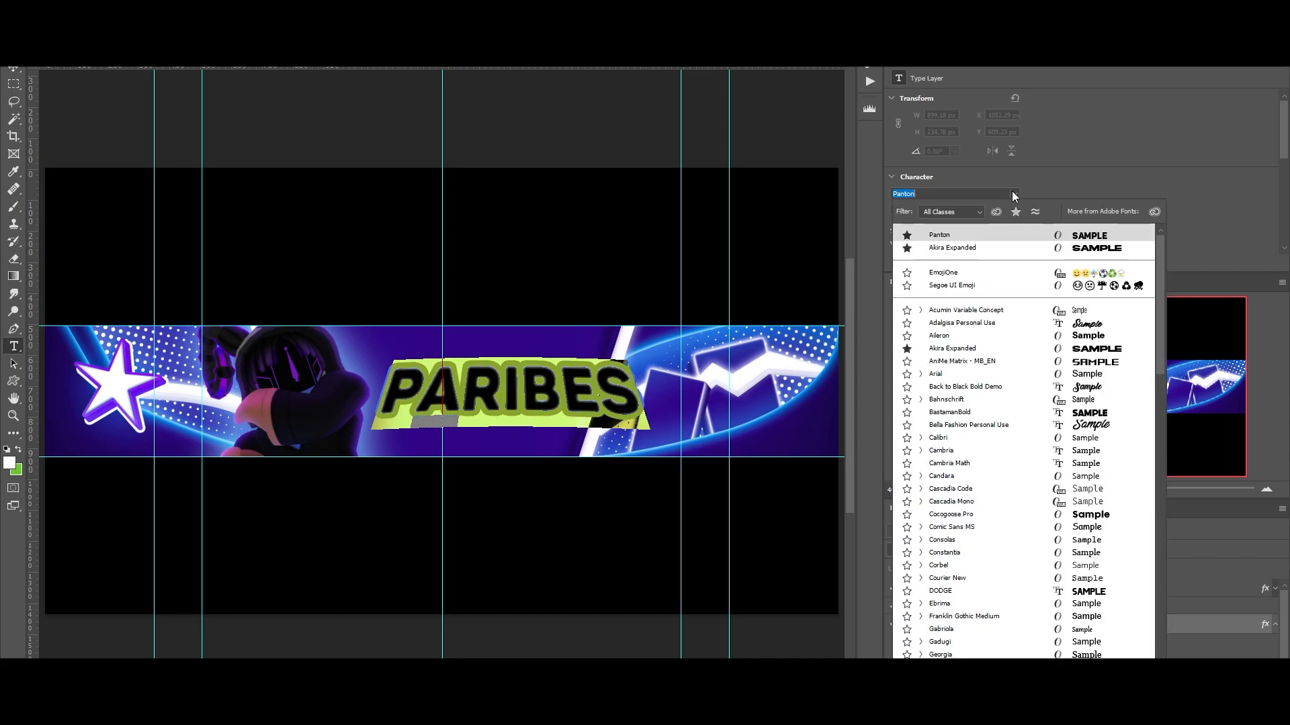
{"action": "scroll", "coordinate": [1129, 430], "scroll_direction": "down", "scroll_amount": 20}
{"action": "left_click", "coordinate": [1122, 494]}
{"action": "left_click", "coordinate": [14, 68]}
{"action": "left_click", "coordinate": [1014, 194]}
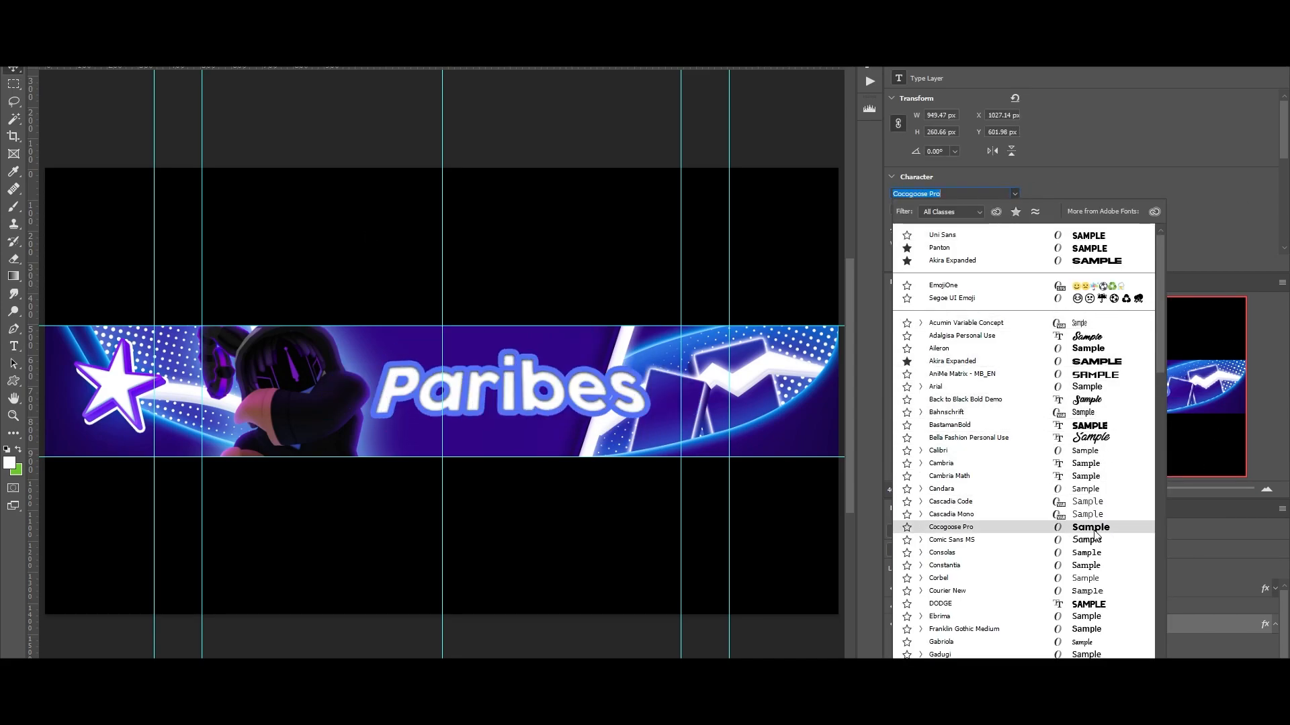
{"action": "left_click", "coordinate": [1101, 528]}
- Retype the lowercase letters of the title in capitals so that it reads PARIBES
{"action": "left_click", "coordinate": [13, 346]}
{"action": "left_click_drag", "start_coordinate": [420, 389], "coordinate": [634, 376]}
{"action": "type", "text": "ARIBES"}
{"action": "left_click", "coordinate": [14, 68]}
- Preview other fonts on the title, set it to Panton, and move the text slightly toward the character, to X 1037.29 px
{"action": "key", "text": "ctrl+plus"}
{"action": "key", "text": "ctrl+plus"}
{"action": "left_click", "coordinate": [1014, 193]}
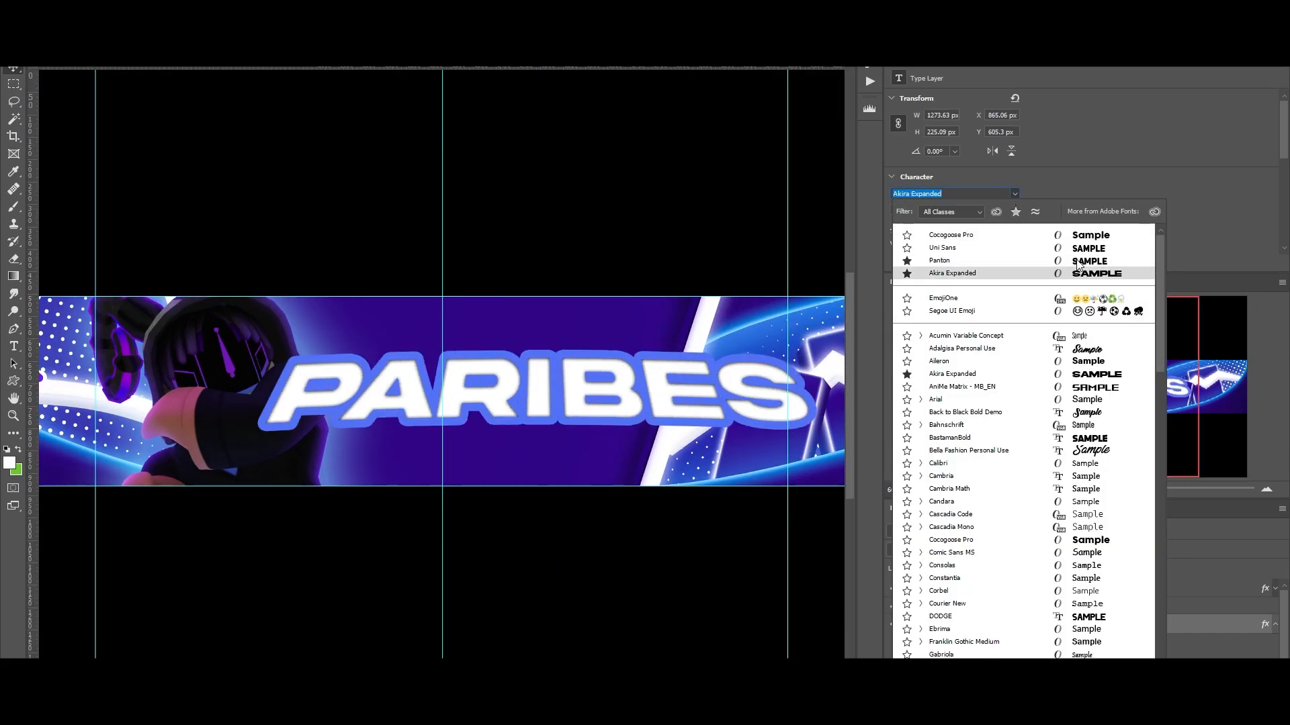
{"action": "scroll", "coordinate": [1094, 457], "scroll_direction": "down", "scroll_amount": 13}
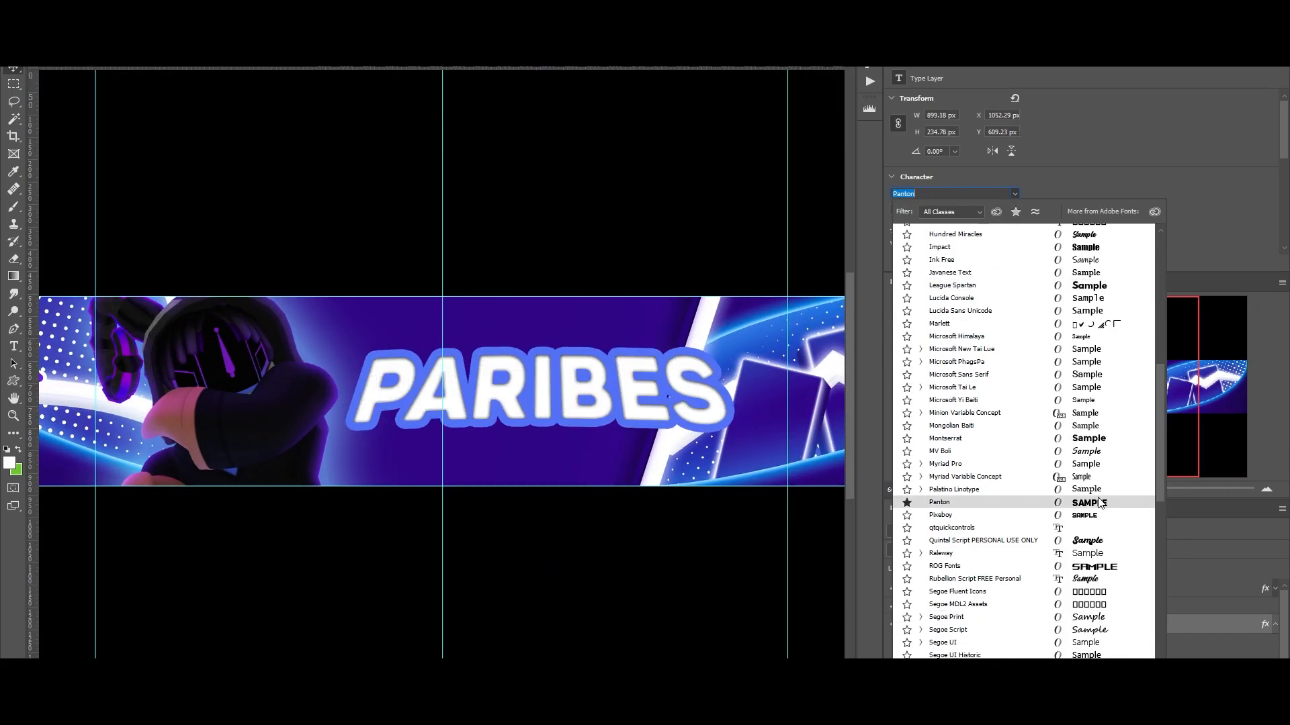
{"action": "scroll", "coordinate": [1098, 502], "scroll_direction": "down", "scroll_amount": 4}
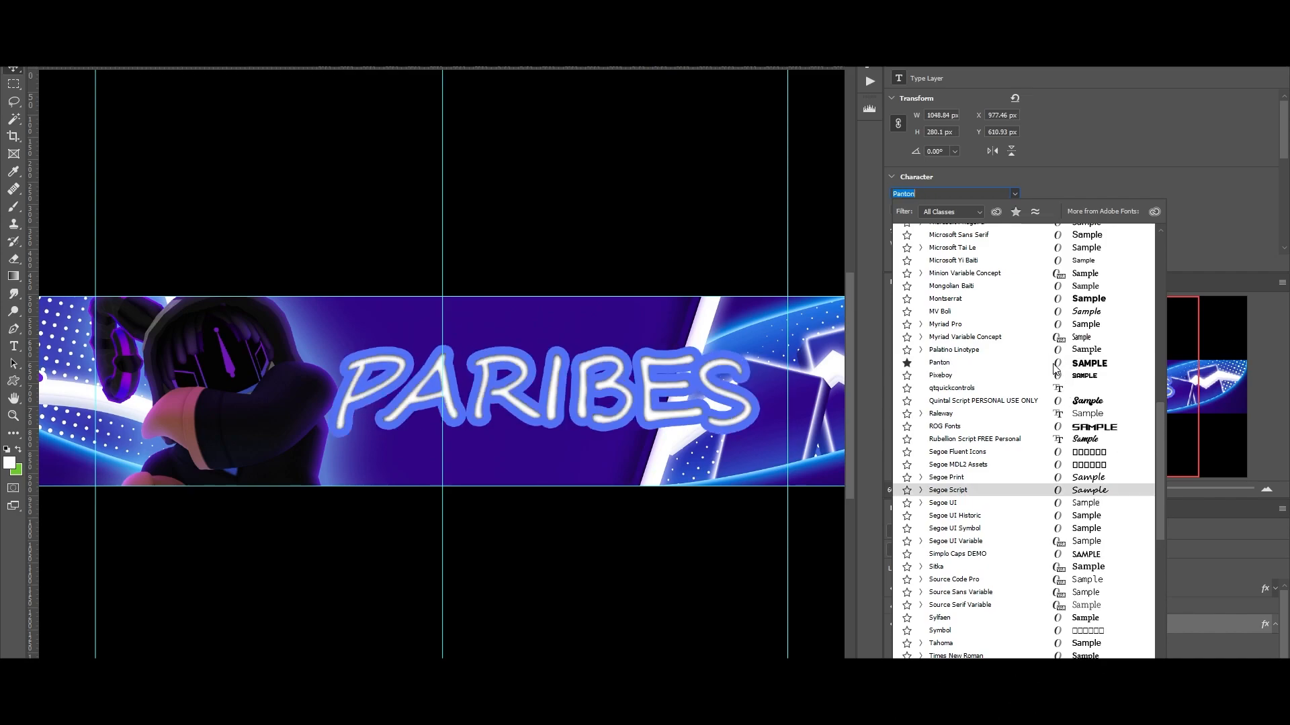
{"action": "left_click", "coordinate": [1053, 364]}
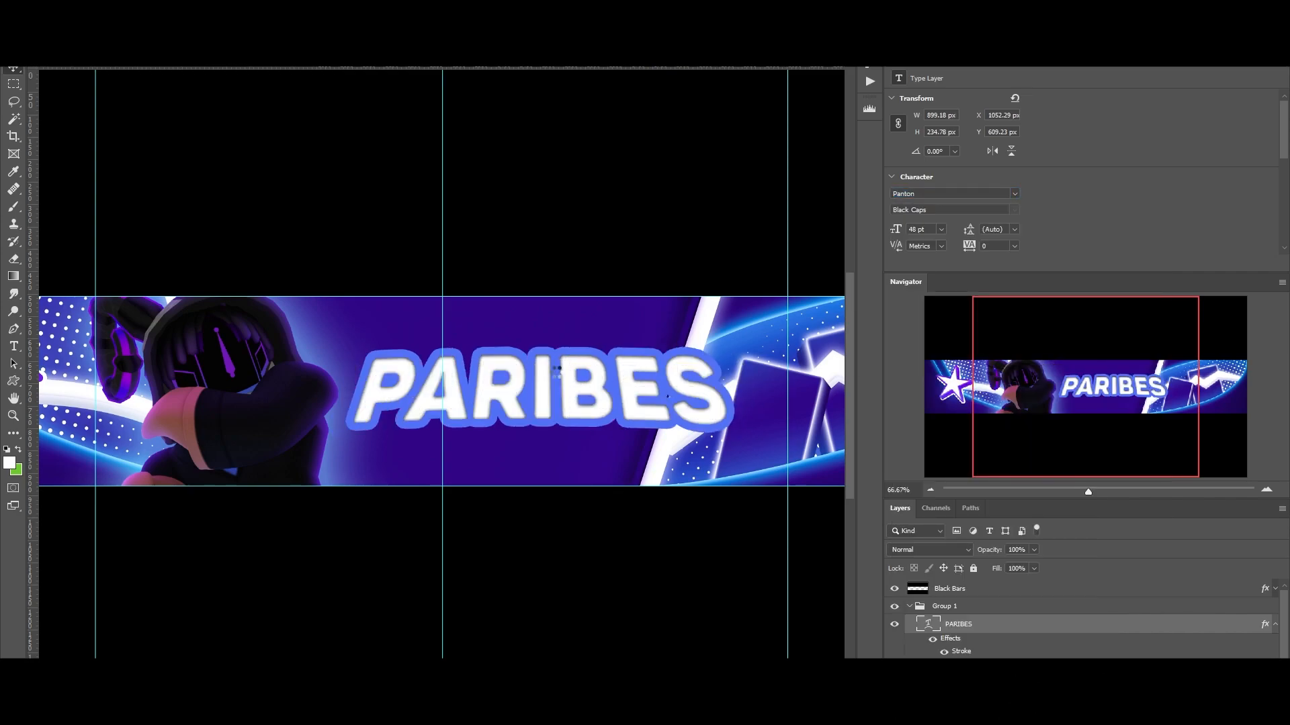
{"action": "left_click_drag", "start_coordinate": [612, 389], "coordinate": [606, 390]}
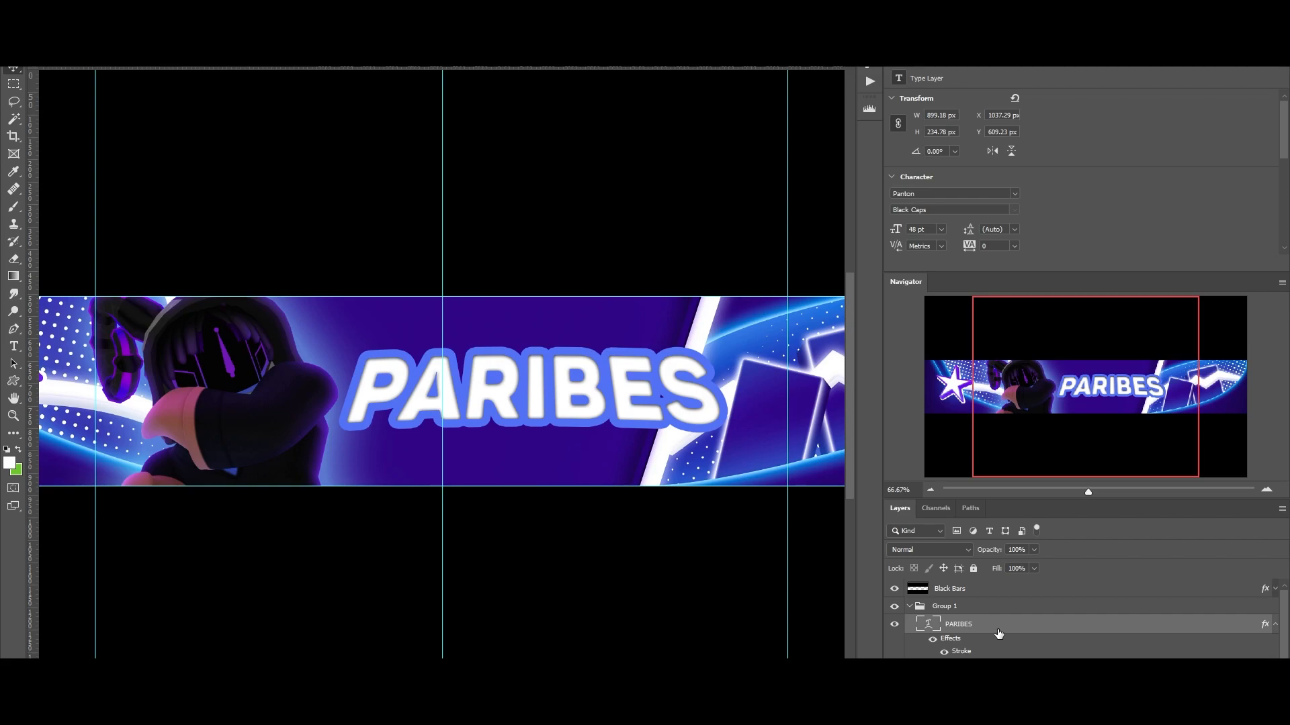
- Duplicate the PARIBES text layer and rasterize the layer style of the lower copy
{"action": "key", "text": "ctrl+j"}
{"action": "left_click", "coordinate": [1000, 678]}
{"action": "right_click", "coordinate": [1019, 621]}
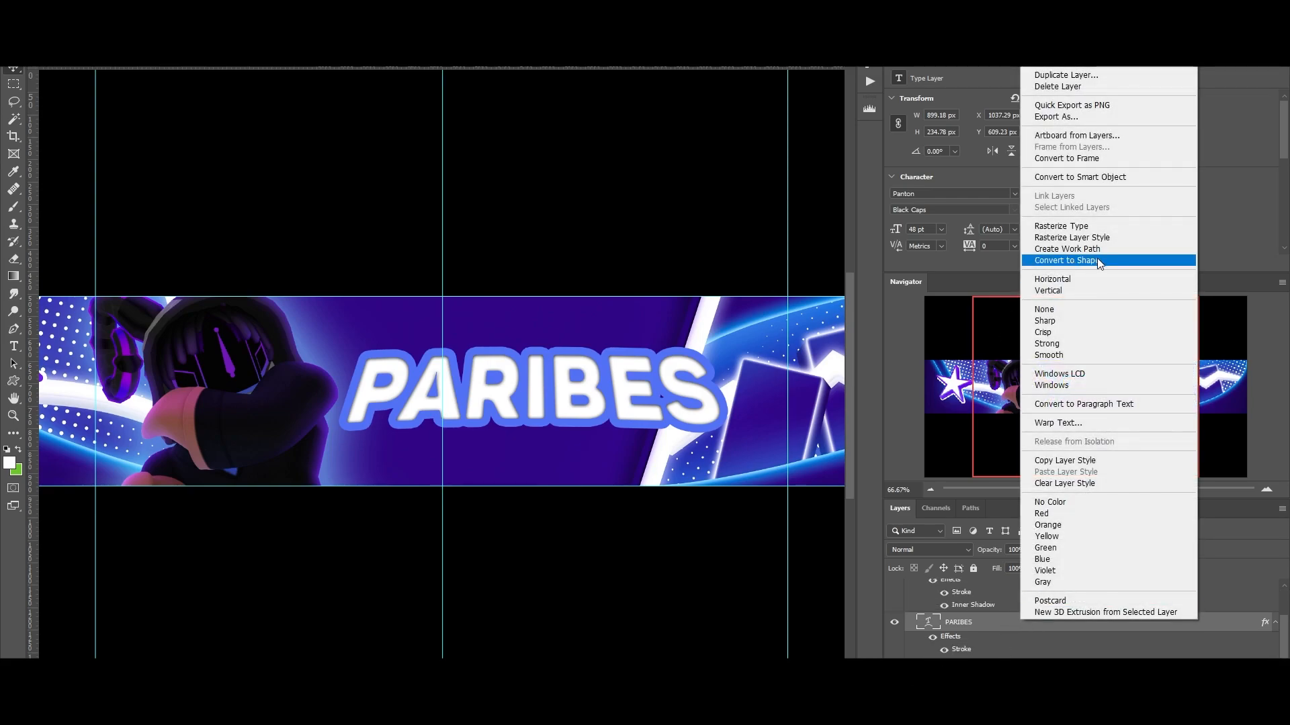
{"action": "left_click", "coordinate": [1091, 238]}
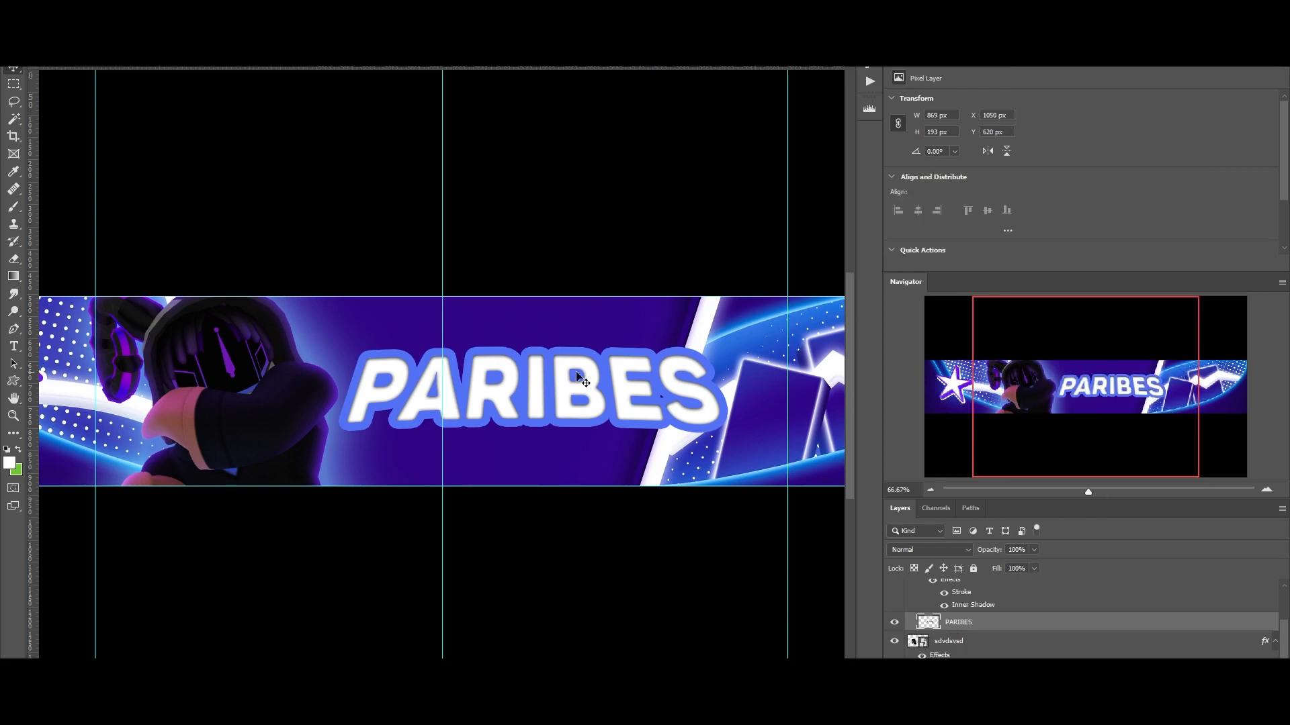
- Scale the rasterized copy down to 712 × 158 px and offset it below the main text at X 1129, Y 677 px
{"action": "key", "text": "ctrl+t"}
{"action": "left_click_drag", "start_coordinate": [728, 390], "coordinate": [661, 396]}
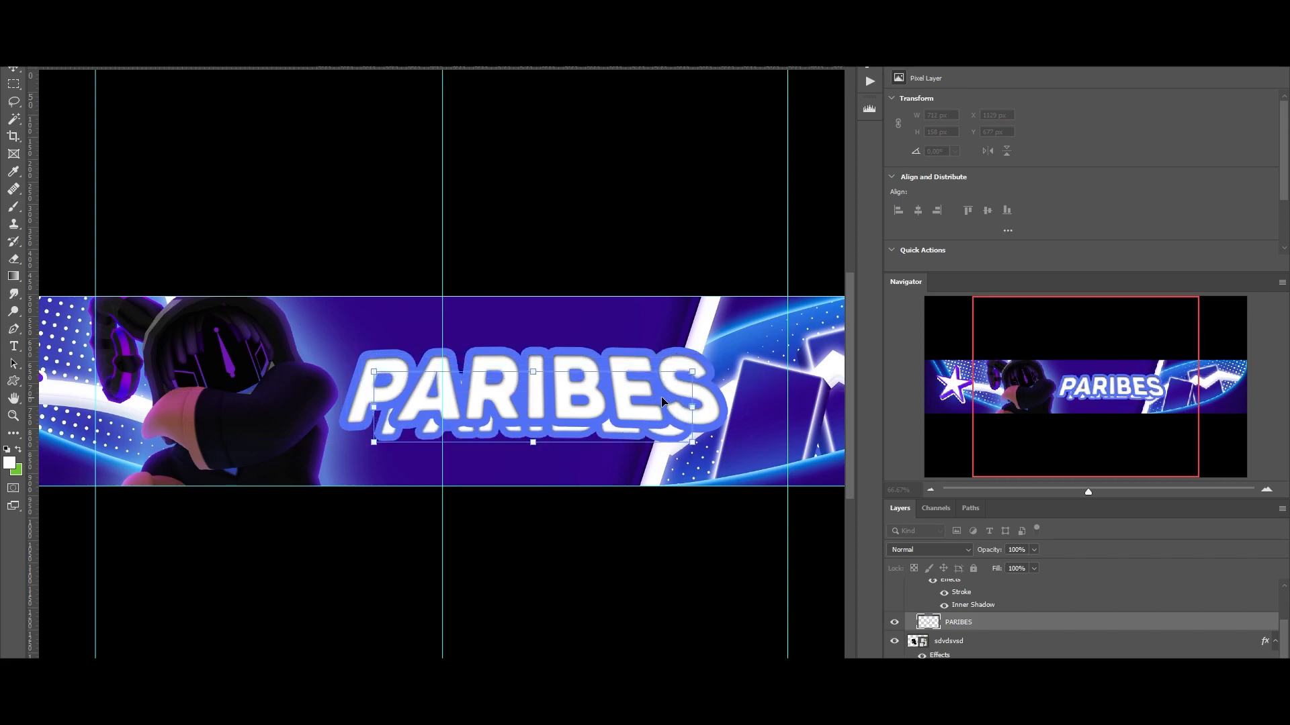
{"action": "key", "text": "Return"}
- Darken the rasterized PARIBES copy with Hue/Saturation by setting its lightness to -36
{"action": "key", "text": "ctrl+plus"}
{"action": "key", "text": "ctrl+plus"}
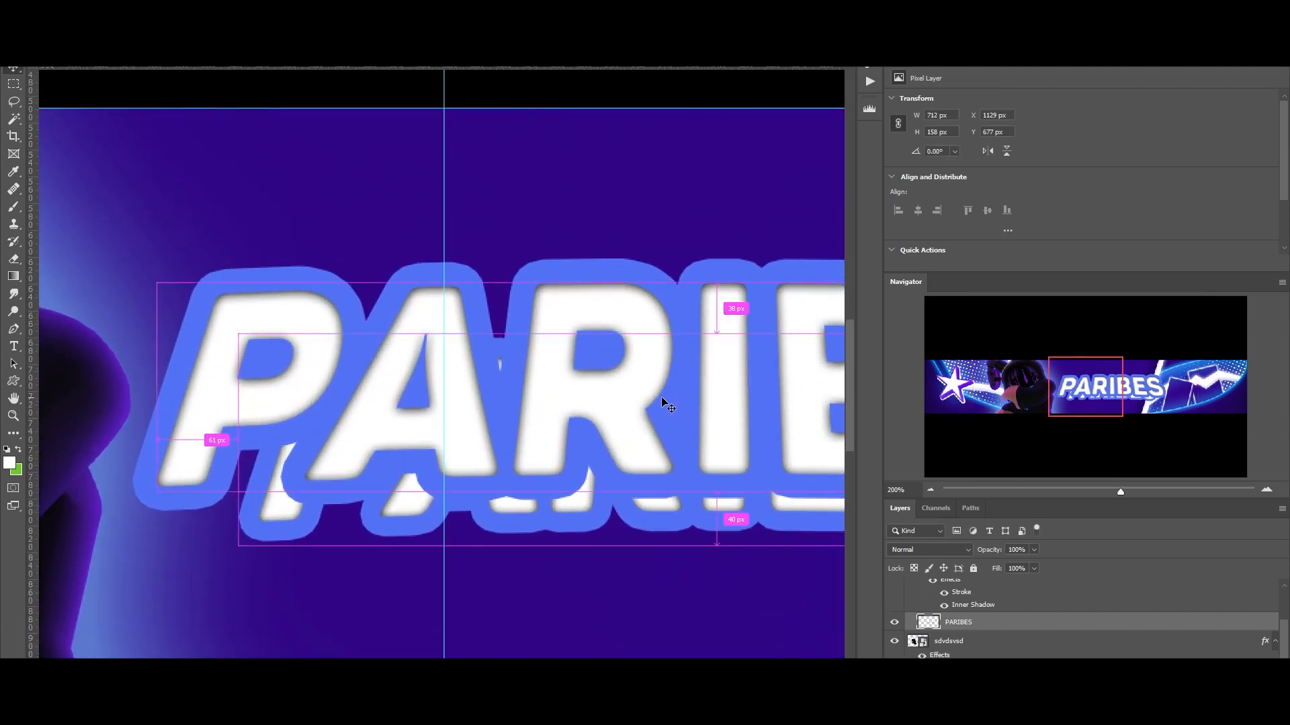
{"action": "scroll", "coordinate": [441, 363], "scroll_direction": "right", "scroll_amount": 1}
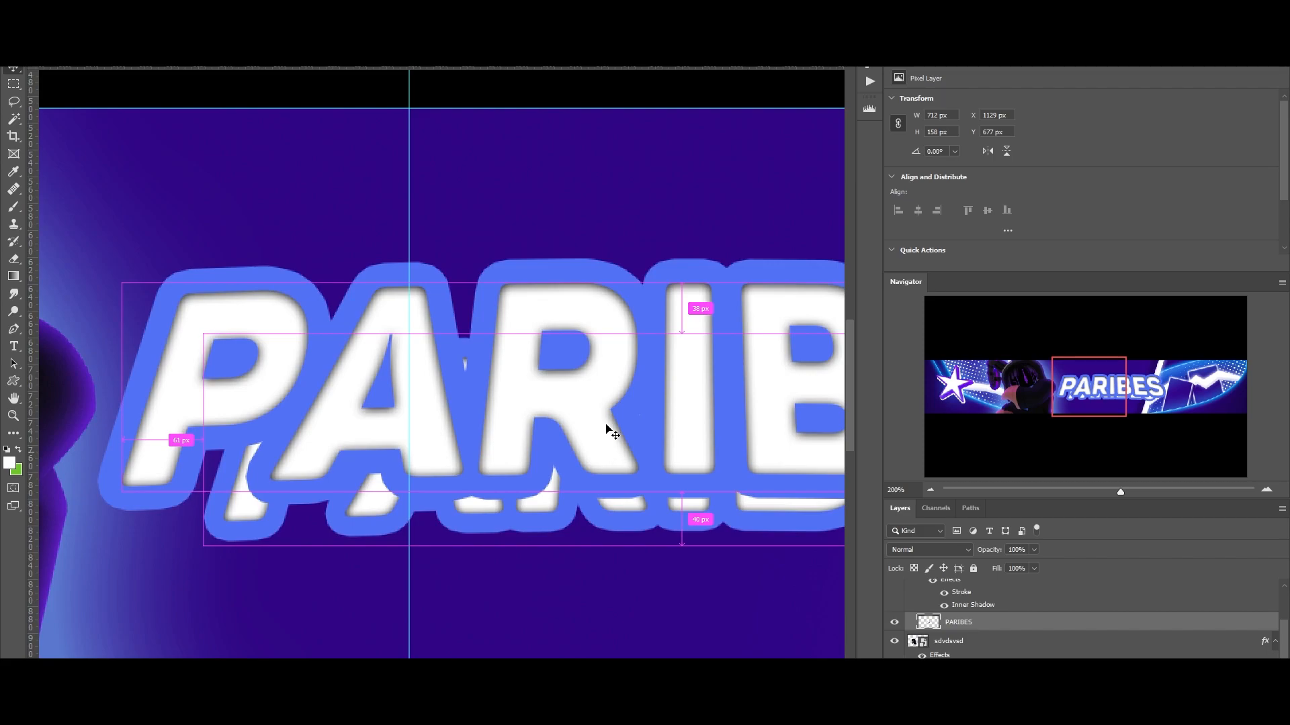
{"action": "key", "text": "ctrl+u"}
{"action": "left_click_drag", "start_coordinate": [517, 295], "coordinate": [494, 294]}
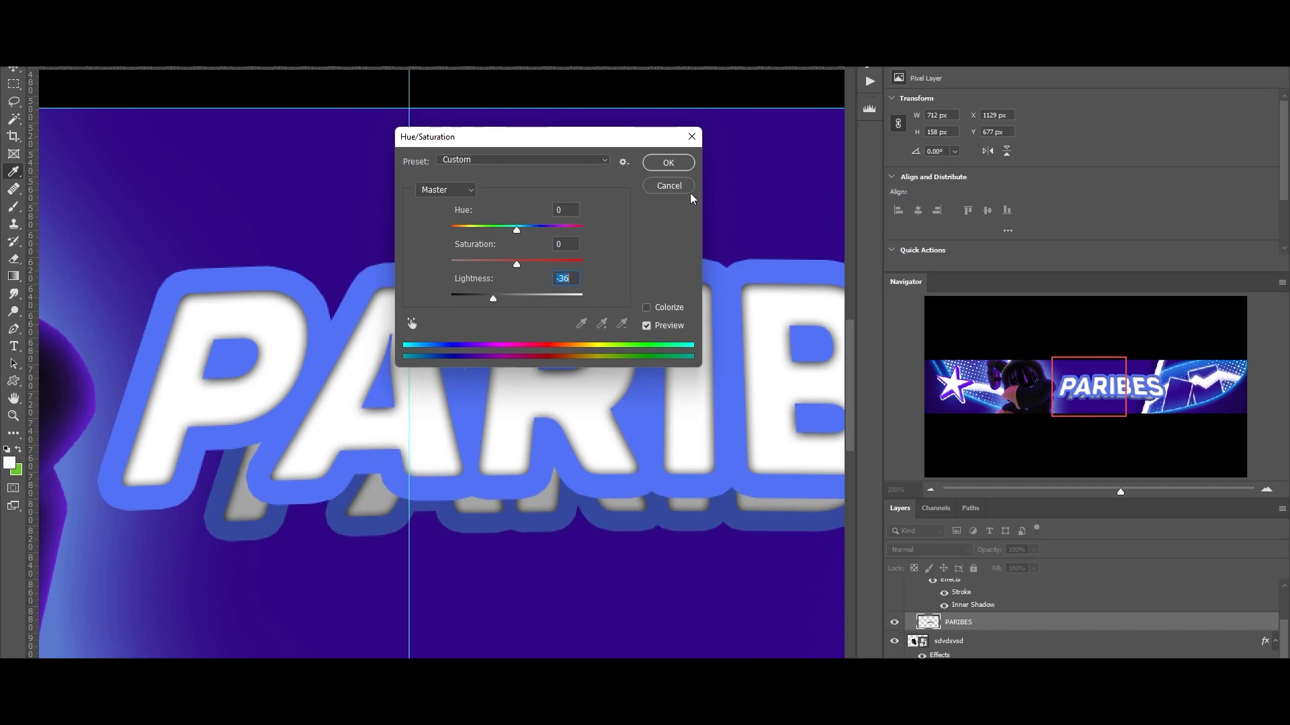
{"action": "left_click", "coordinate": [657, 161]}
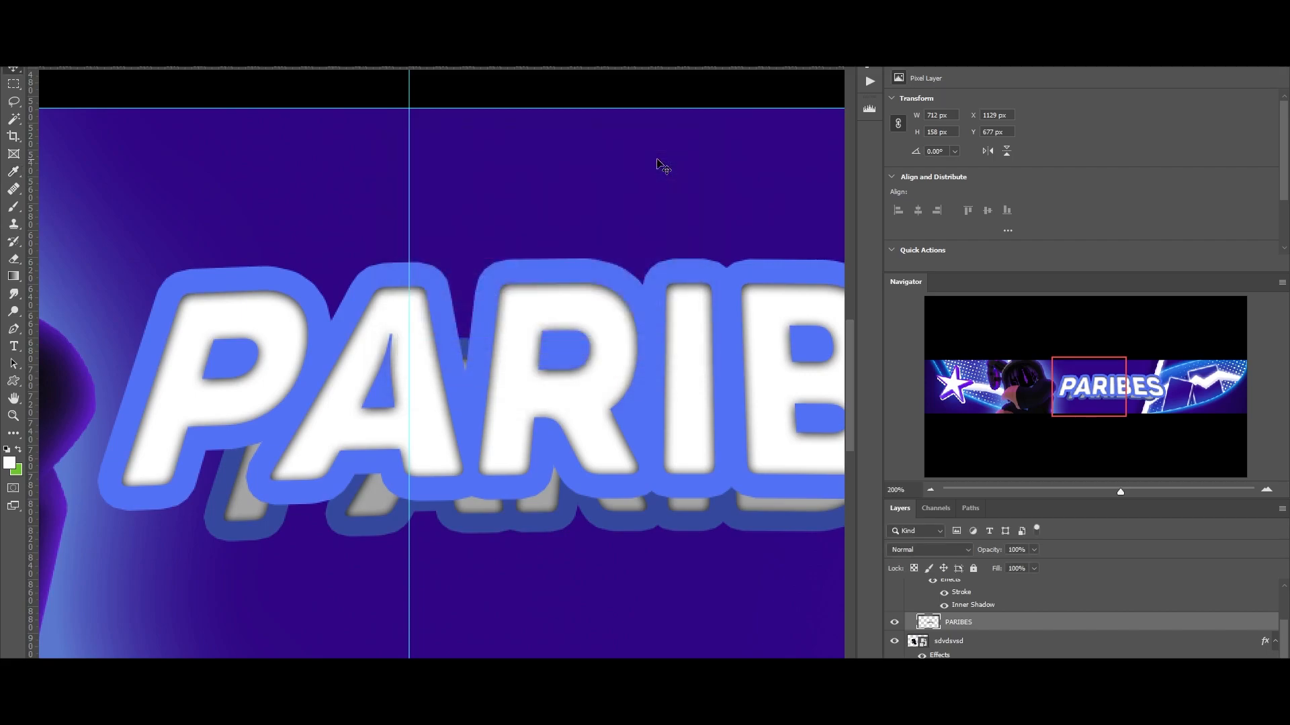
- Add a Color Overlay to the rasterized PARIBES copy with Normal blend mode and 100% opacity
{"action": "double_click", "coordinate": [1130, 623]}
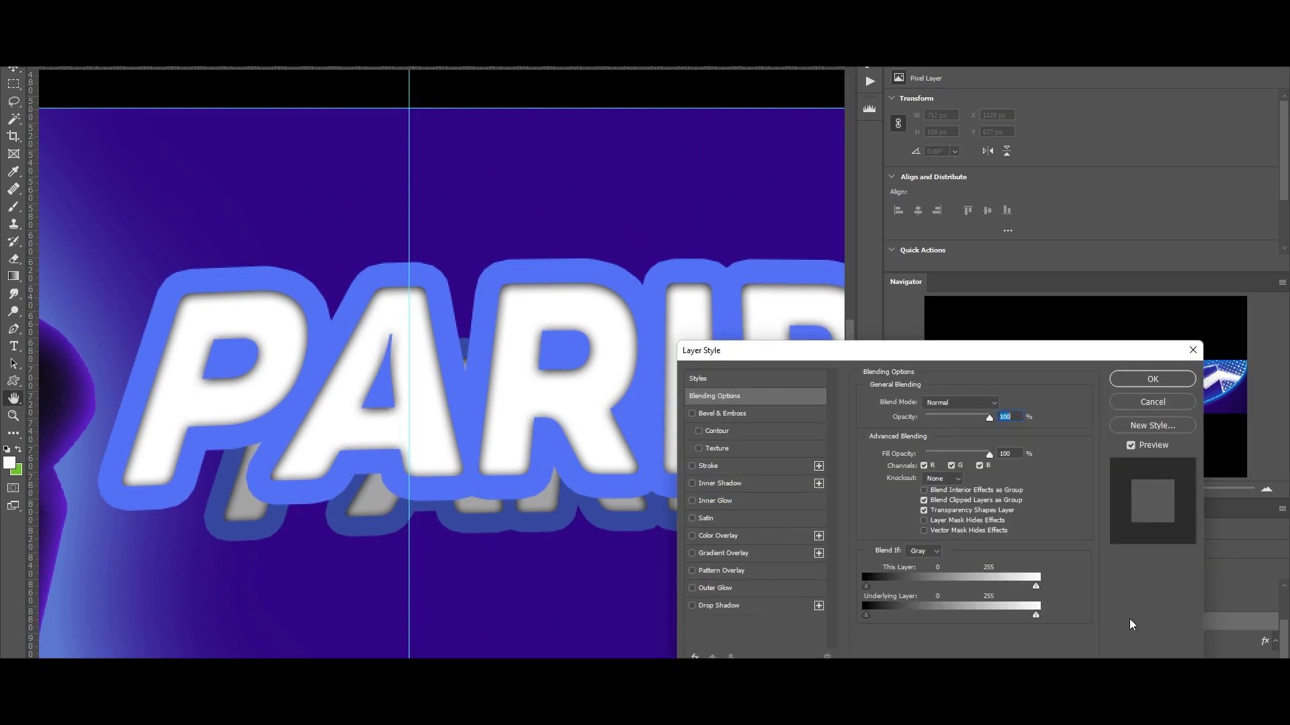
{"action": "left_click", "coordinate": [692, 536]}
{"action": "left_click", "coordinate": [720, 535]}
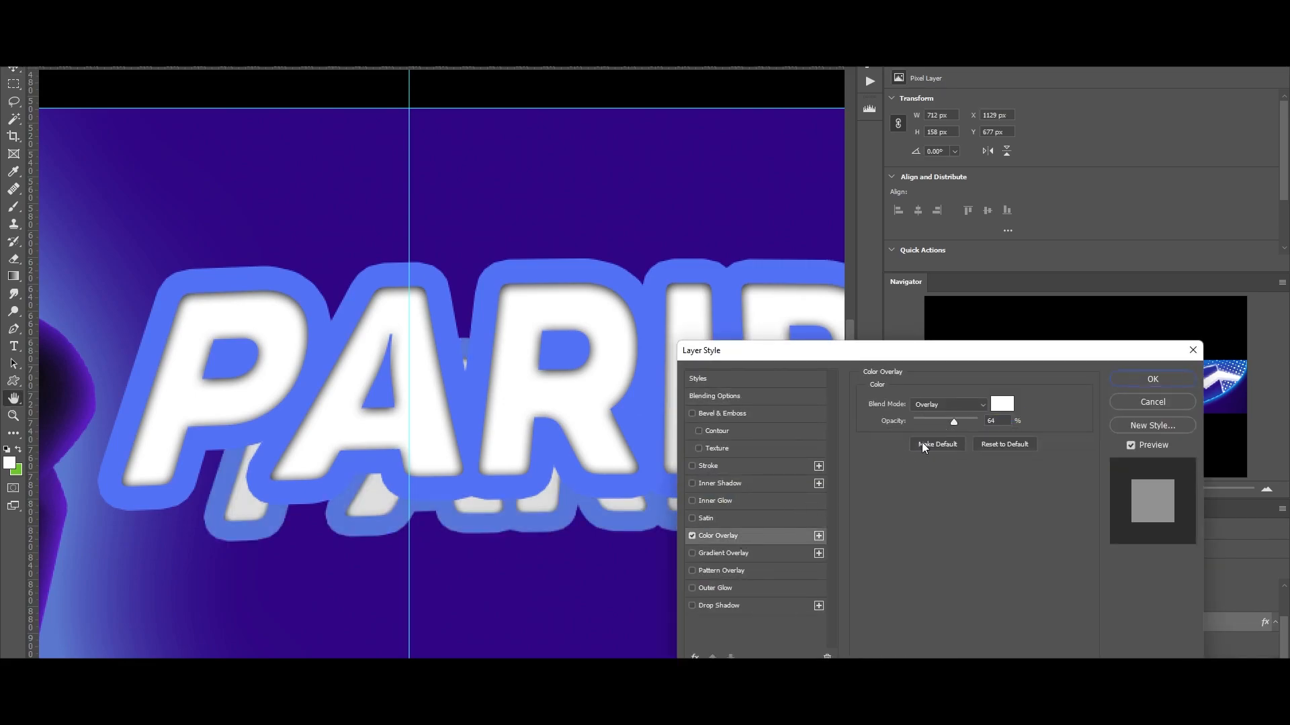
{"action": "left_click", "coordinate": [969, 404]}
{"action": "left_click", "coordinate": [967, 407]}
{"action": "left_click", "coordinate": [1008, 403]}
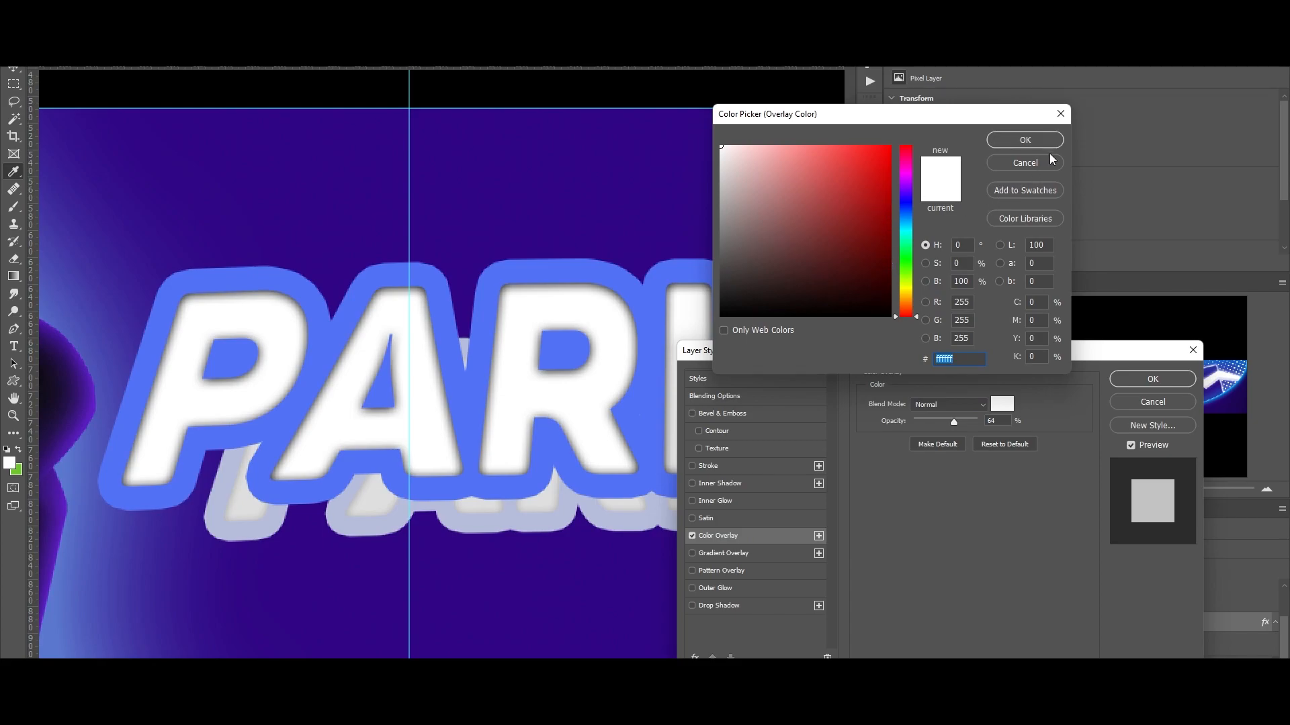
{"action": "left_click", "coordinate": [1023, 139]}
{"action": "left_click_drag", "start_coordinate": [954, 421], "coordinate": [980, 421]}
- Set the overlay colour to dark blue #35499f, sampled from the copy's outline, and apply the layer style
{"action": "left_click", "coordinate": [1002, 404]}
{"action": "left_click", "coordinate": [223, 535]}
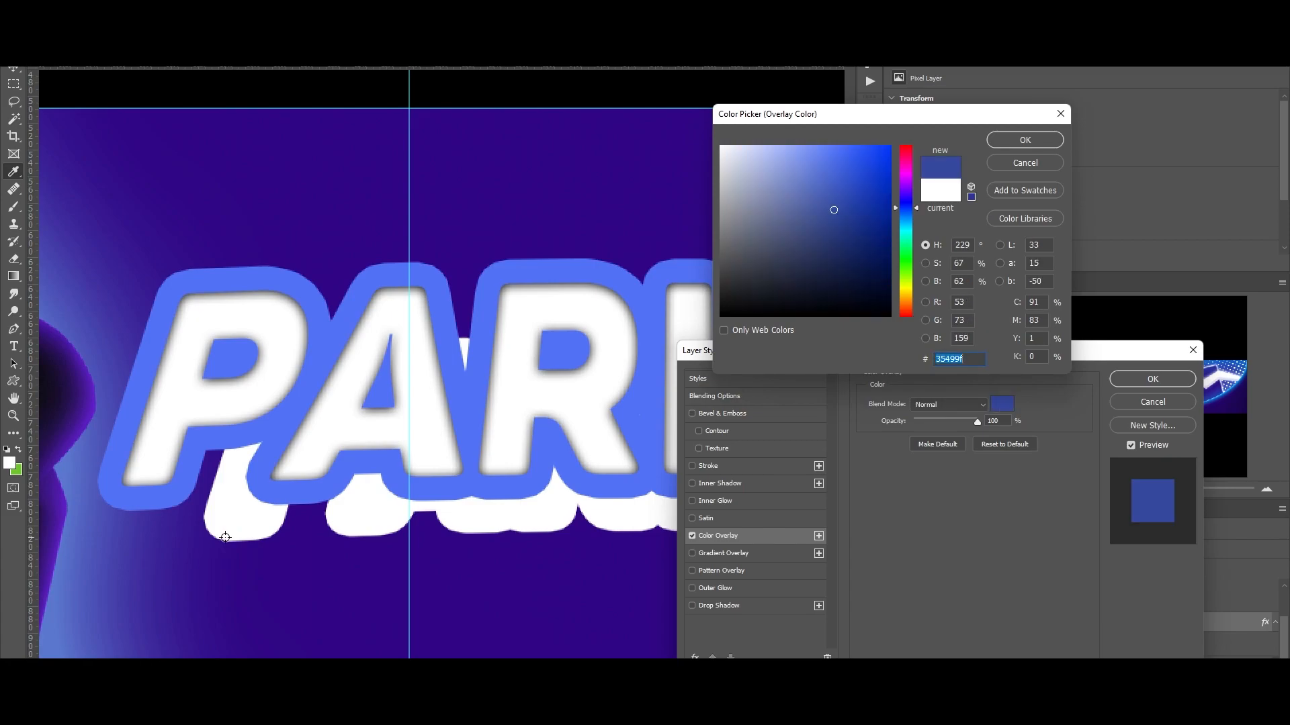
{"action": "left_click", "coordinate": [1029, 141]}
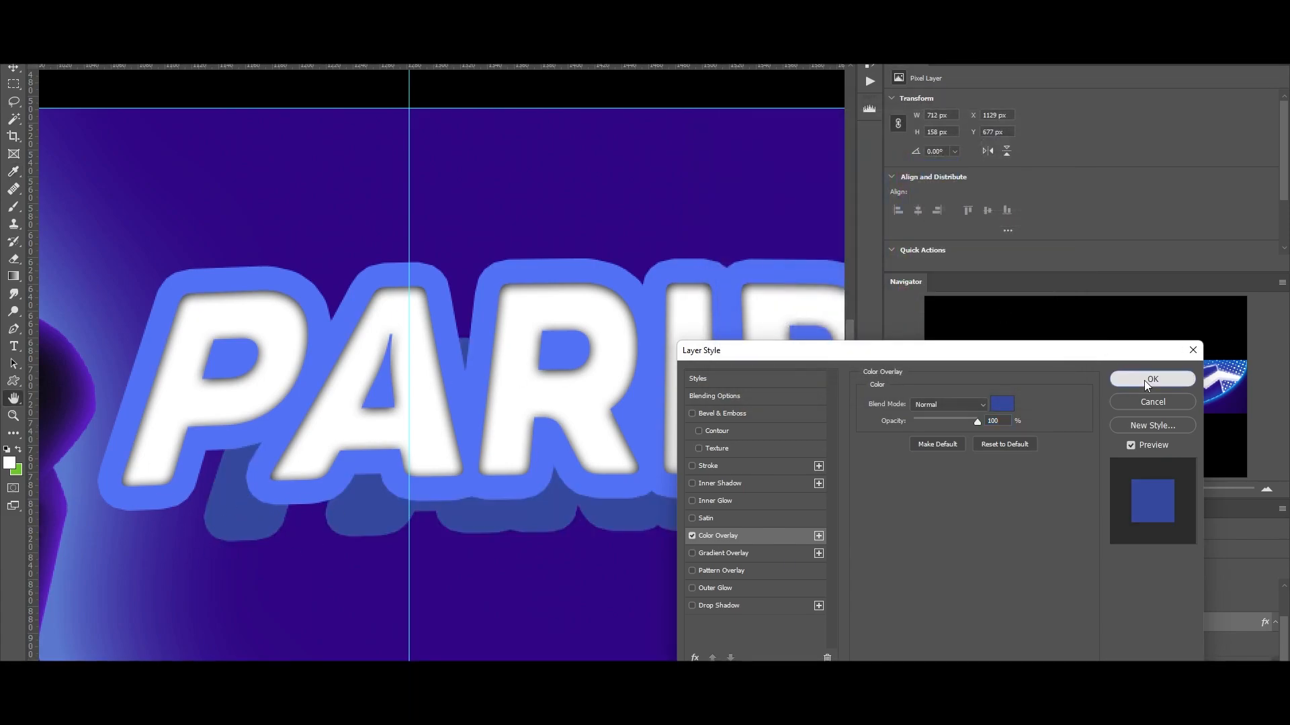
{"action": "left_click", "coordinate": [1143, 380]}
- Add an empty layer directly above the rasterized PARIBES copy and enlarge the layer list
{"action": "scroll", "coordinate": [455, 518], "scroll_direction": "down", "scroll_amount": 1}
{"action": "left_click", "coordinate": [1256, 716]}
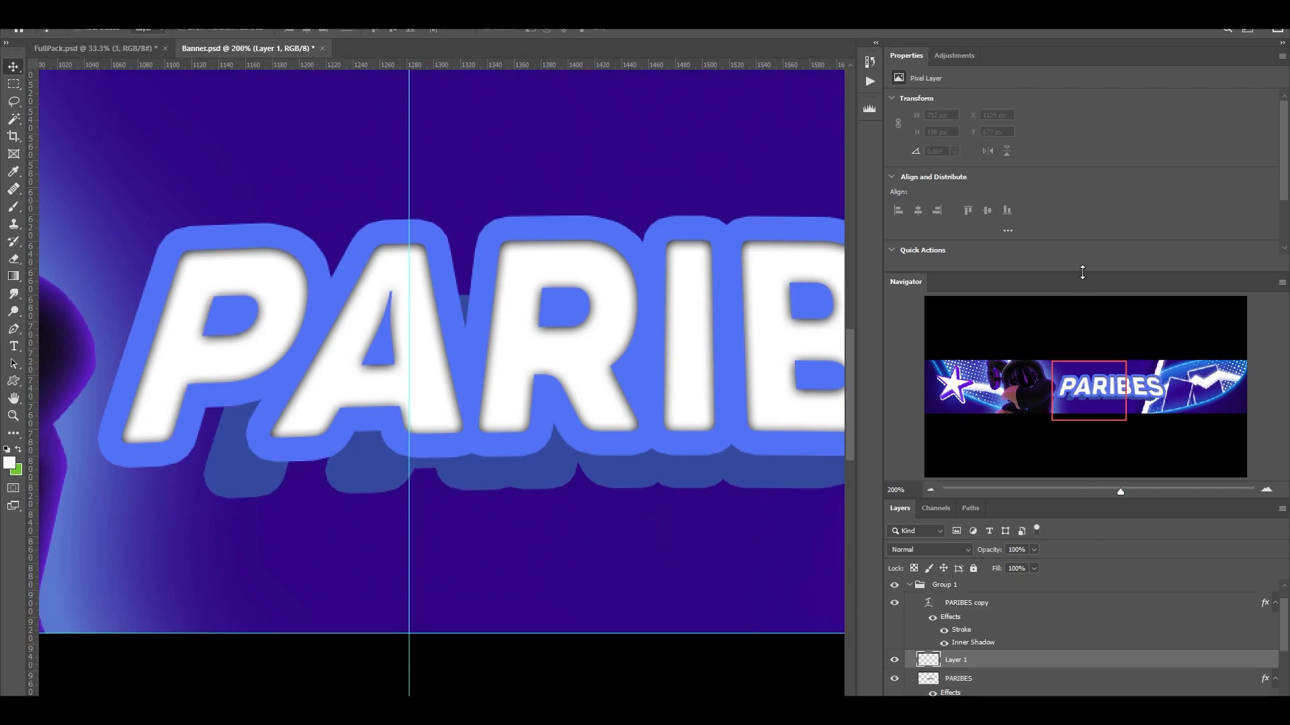
{"action": "left_click_drag", "start_coordinate": [1084, 270], "coordinate": [1088, 178]}
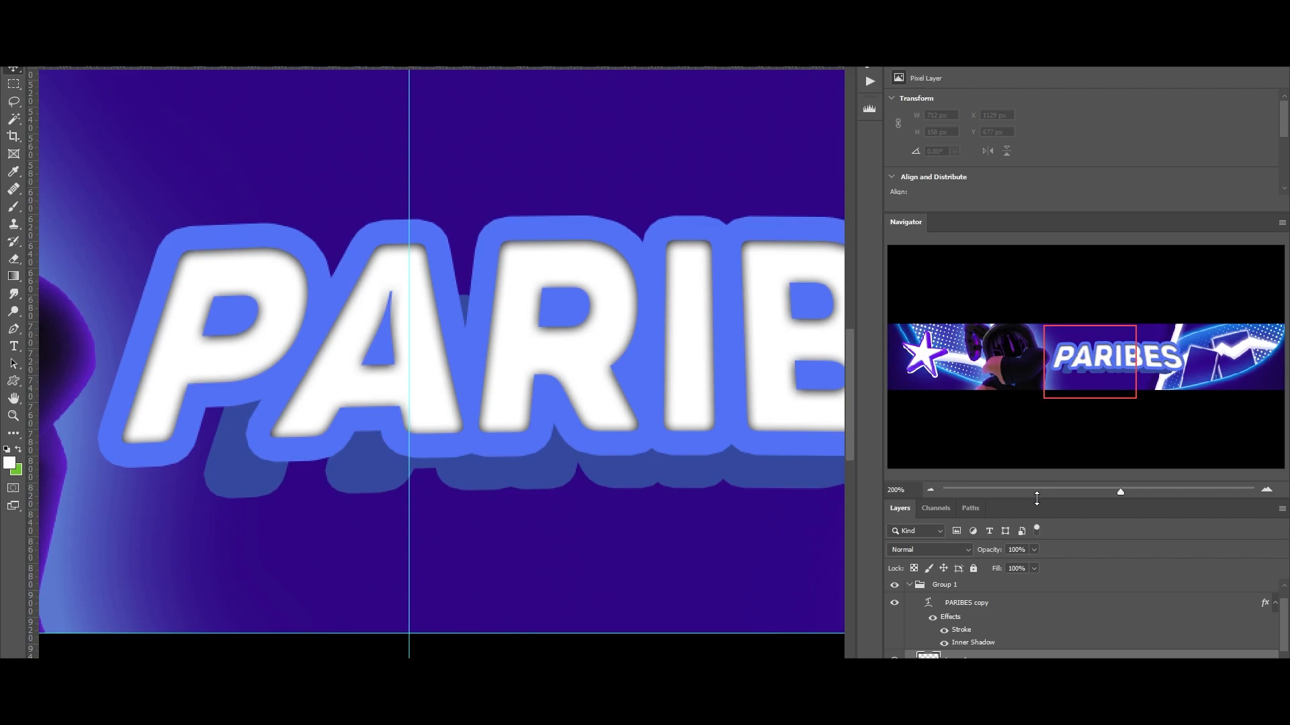
{"action": "left_click_drag", "start_coordinate": [1035, 500], "coordinate": [1047, 411]}
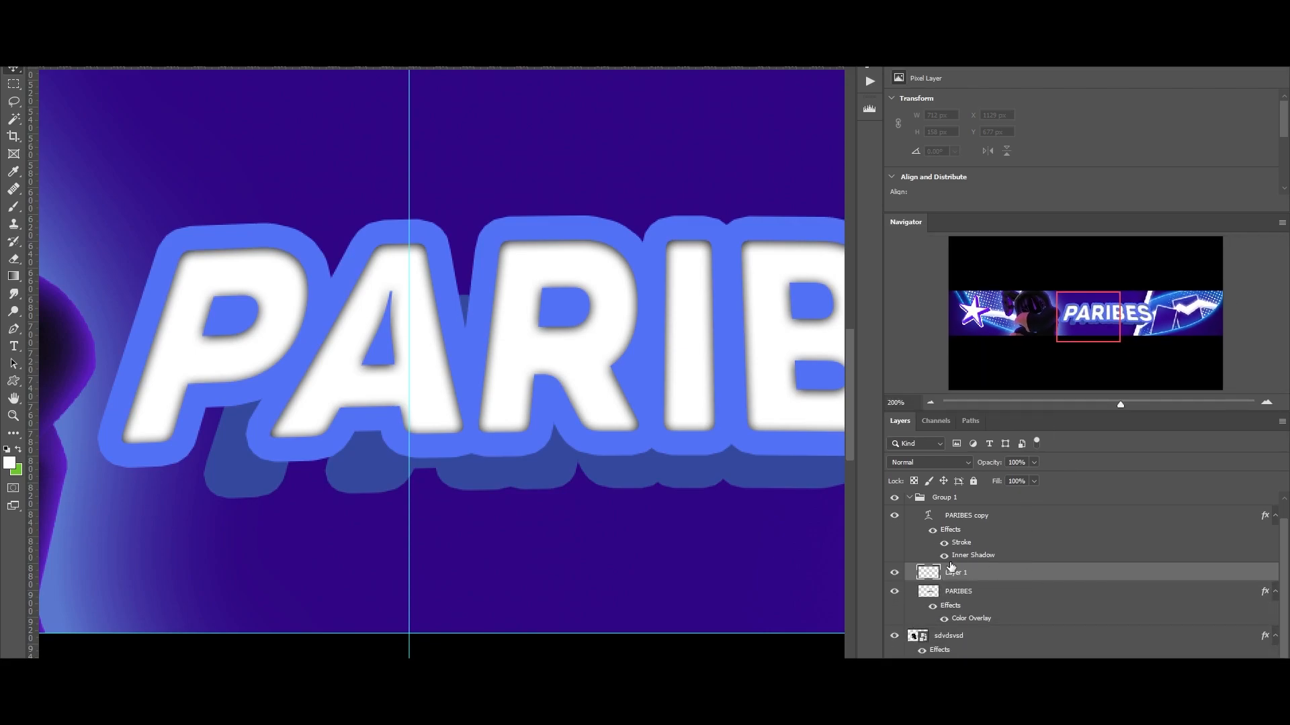
{"action": "key", "text": "b"}
{"action": "right_click", "coordinate": [378, 433]}
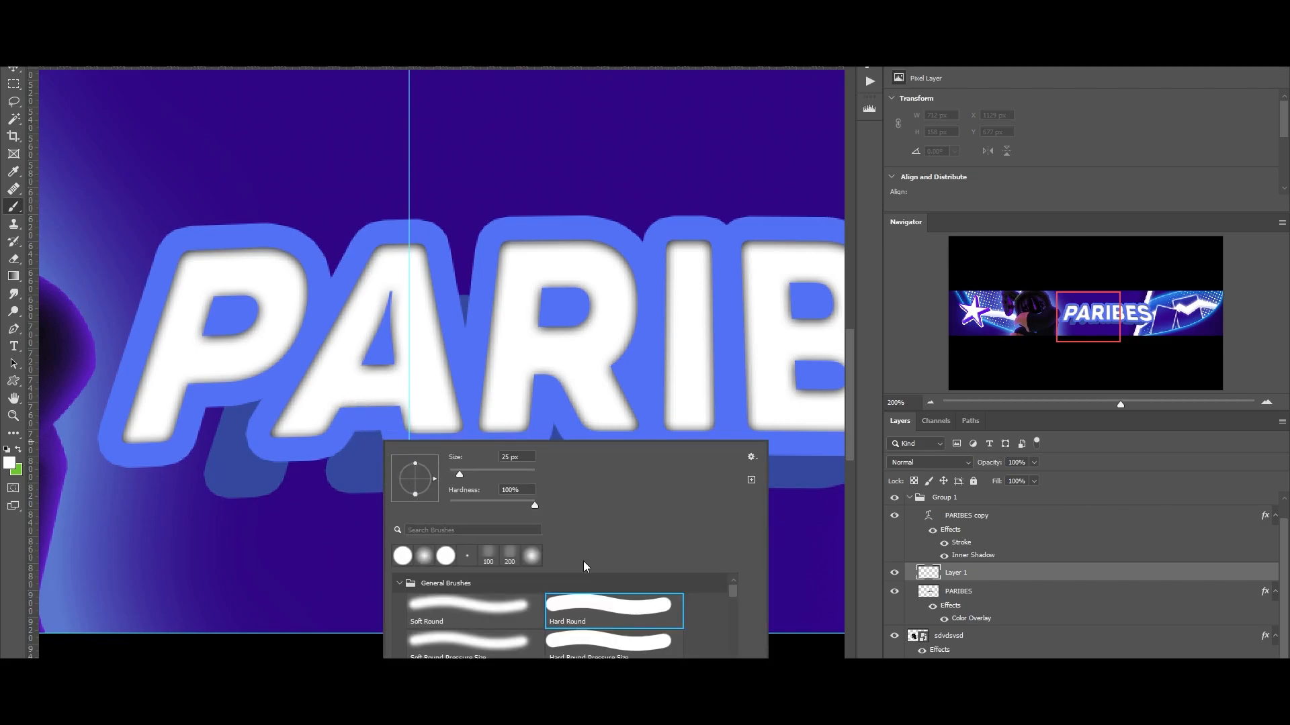
{"action": "key", "text": "Escape"}
- Draw a closed Pen path about 112 × 81 px bridging the P's lower-left corner and its shadow, and convert it to a selection
{"action": "key", "text": "p"}
{"action": "left_click", "coordinate": [99, 442]}
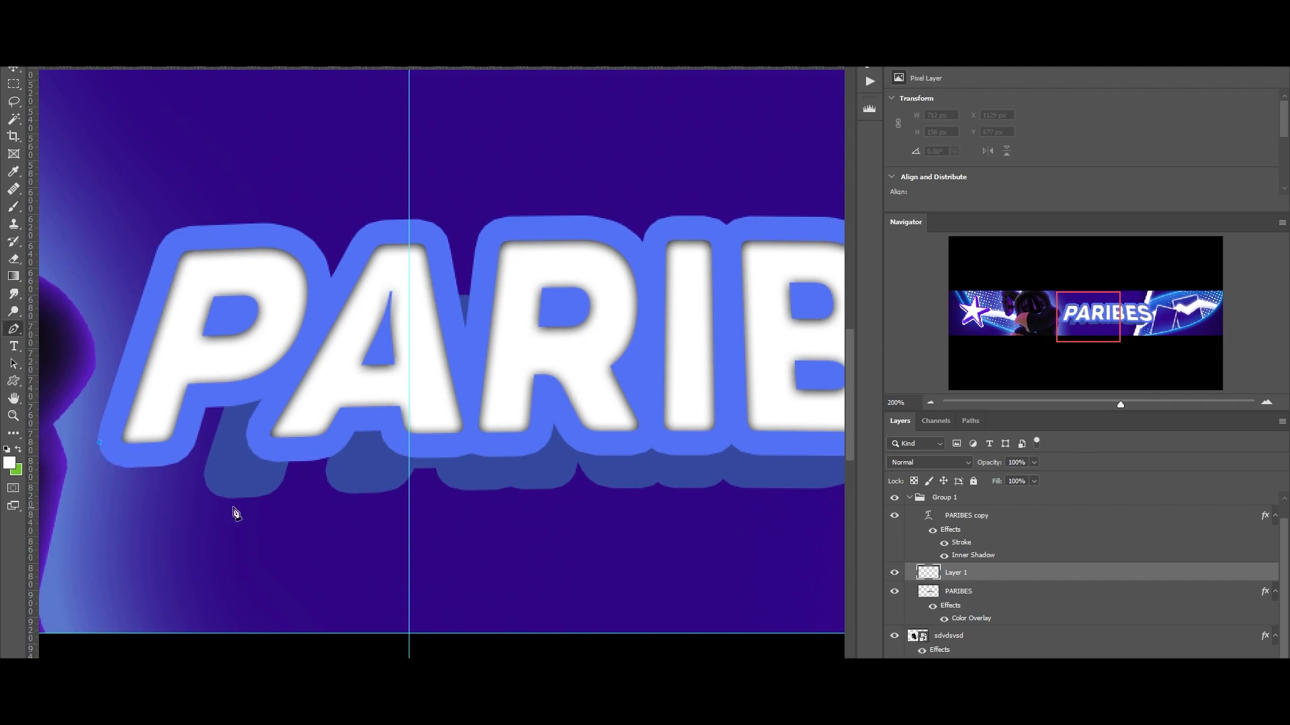
{"action": "key", "text": "ctrl+z"}
{"action": "left_click", "coordinate": [102, 452]}
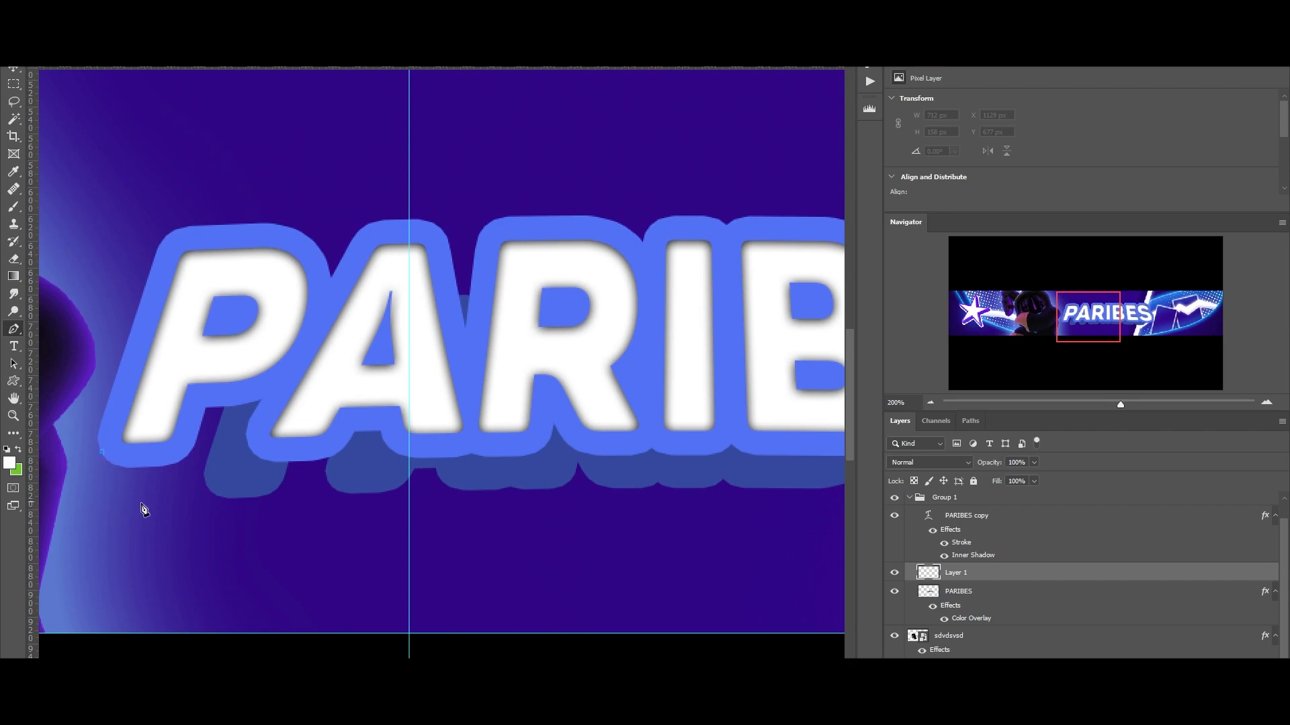
{"action": "left_click", "coordinate": [231, 499]}
{"action": "left_click_drag", "start_coordinate": [231, 502], "coordinate": [371, 531]}
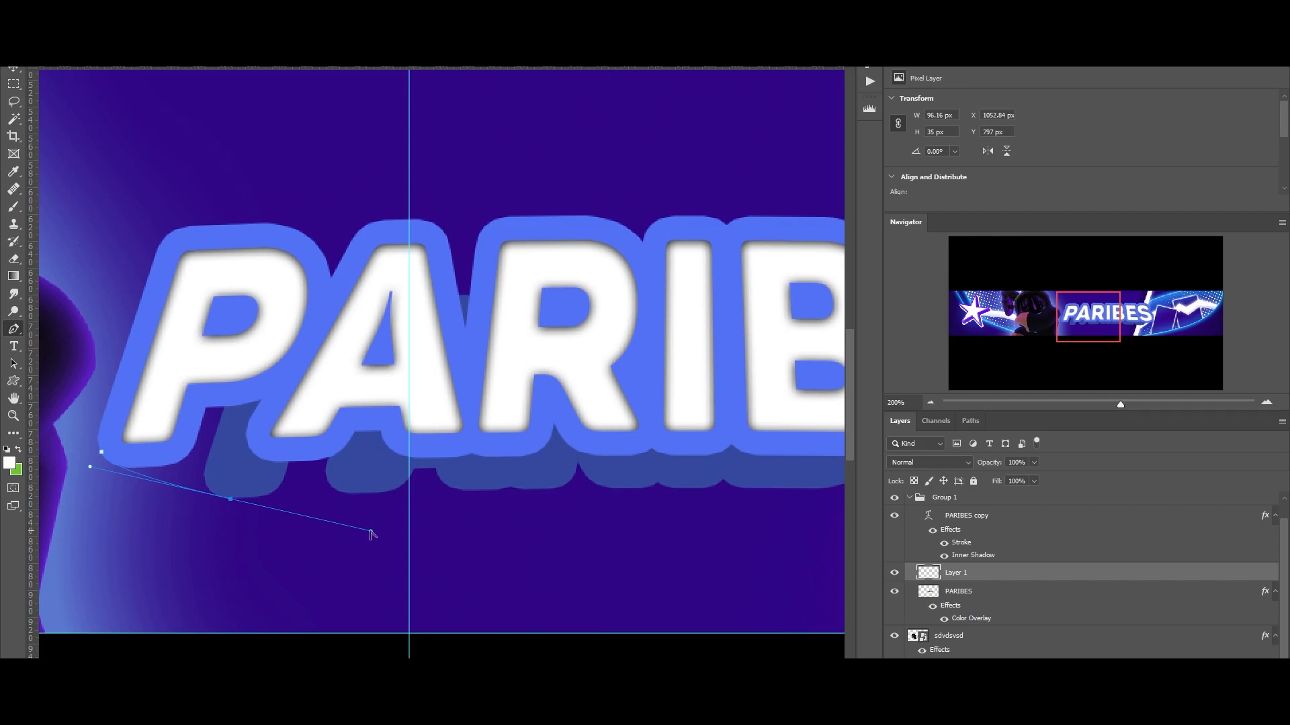
{"action": "left_click_drag", "start_coordinate": [361, 531], "coordinate": [258, 457], "text": "alt"}
{"action": "left_click_drag", "start_coordinate": [251, 390], "coordinate": [134, 409]}
{"action": "left_click", "coordinate": [102, 456]}
{"action": "right_click", "coordinate": [239, 343]}
{"action": "left_click", "coordinate": [296, 401]}
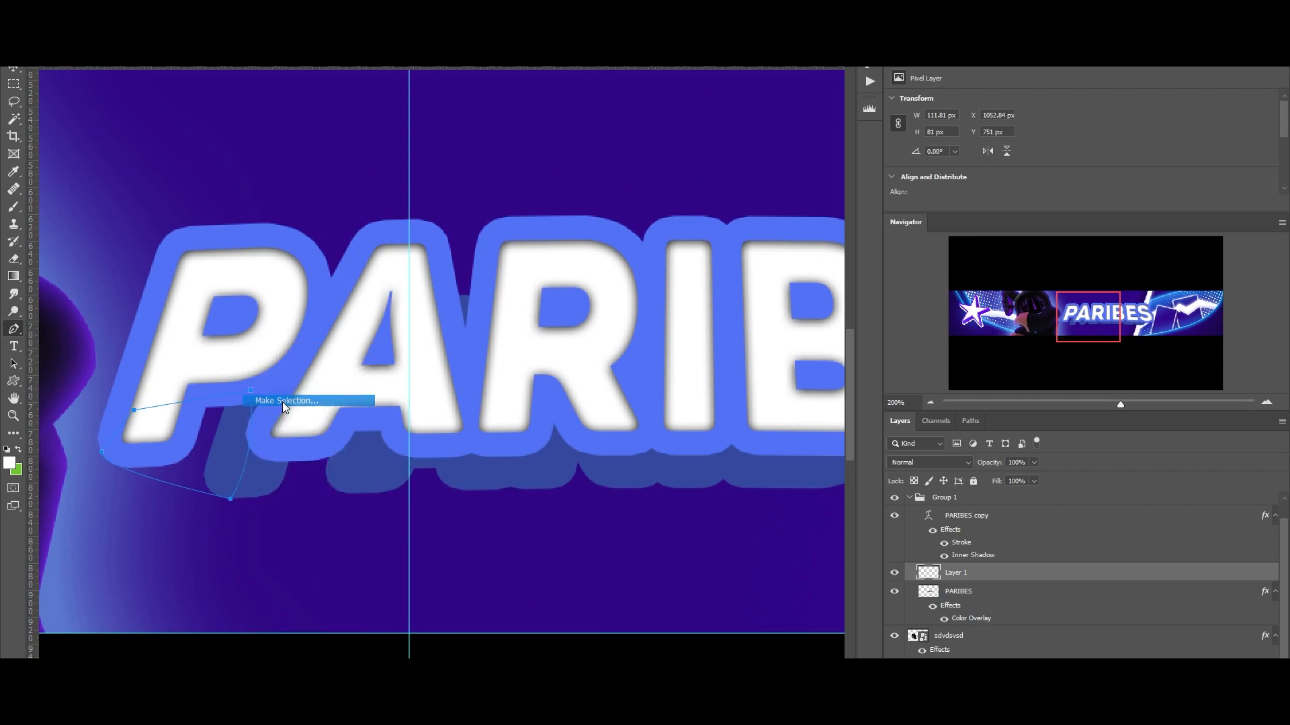
{"action": "left_click", "coordinate": [727, 192]}
- Paint the selected area under the P with the dark blue sampled from the shadow, and deselect it
{"action": "key", "text": "b"}
{"action": "mouse_move", "coordinate": [228, 406]}
{"action": "left_mouse_down"}
{"action": "mouse_move", "coordinate": [172, 457]}
{"action": "mouse_move", "coordinate": [101, 436]}
{"action": "mouse_move", "coordinate": [242, 495]}
{"action": "left_mouse_up"}
{"action": "key", "text": "ctrl+z"}
{"action": "left_click", "coordinate": [228, 446], "text": "alt"}
{"action": "key", "text": "ctrl+d"}
{"action": "key", "text": "m"}
- Outline the gap between the tops of the A and R with a closed Pen path about 65 × 75 px and convert it to a selection
{"action": "scroll", "coordinate": [426, 475], "scroll_direction": "right", "scroll_amount": 3}
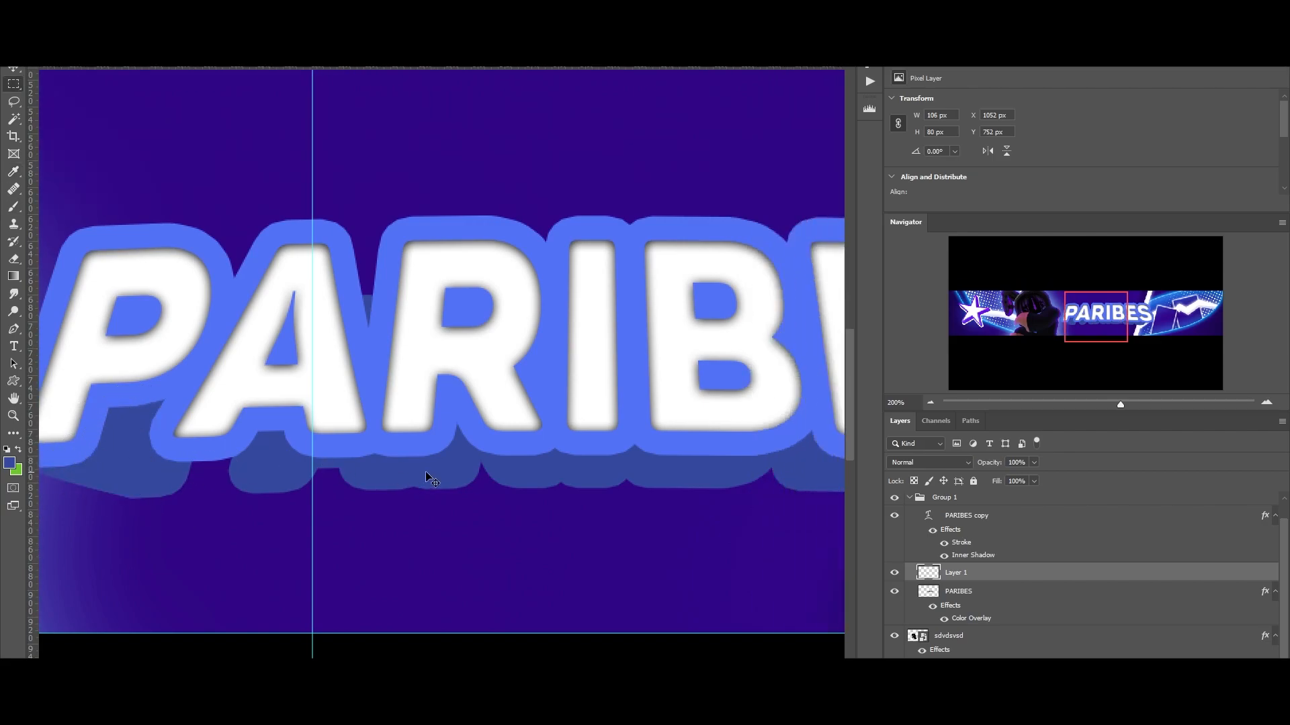
{"action": "scroll", "coordinate": [426, 475], "scroll_direction": "left", "scroll_amount": 3}
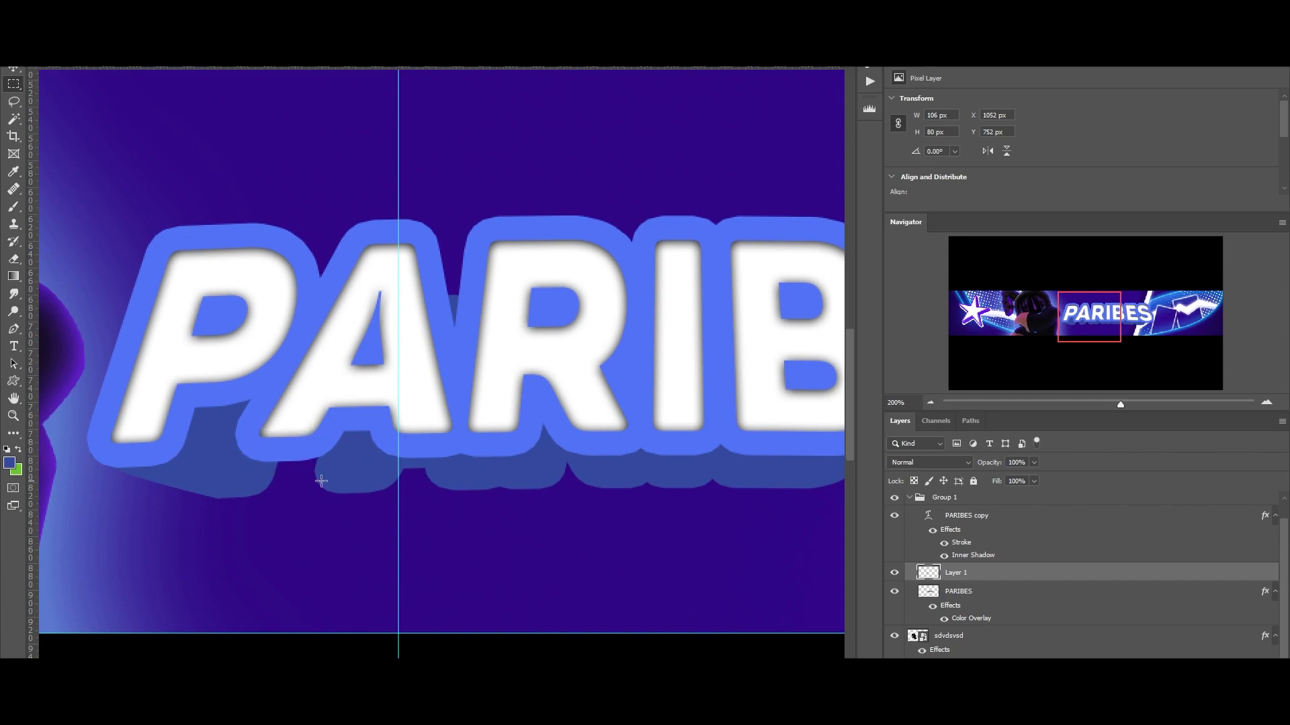
{"action": "key", "text": "p"}
{"action": "left_click", "coordinate": [420, 223]}
{"action": "left_click", "coordinate": [486, 254]}
{"action": "left_click", "coordinate": [456, 323]}
{"action": "left_click", "coordinate": [398, 298]}
{"action": "left_click", "coordinate": [420, 223]}
{"action": "right_click", "coordinate": [456, 207]}
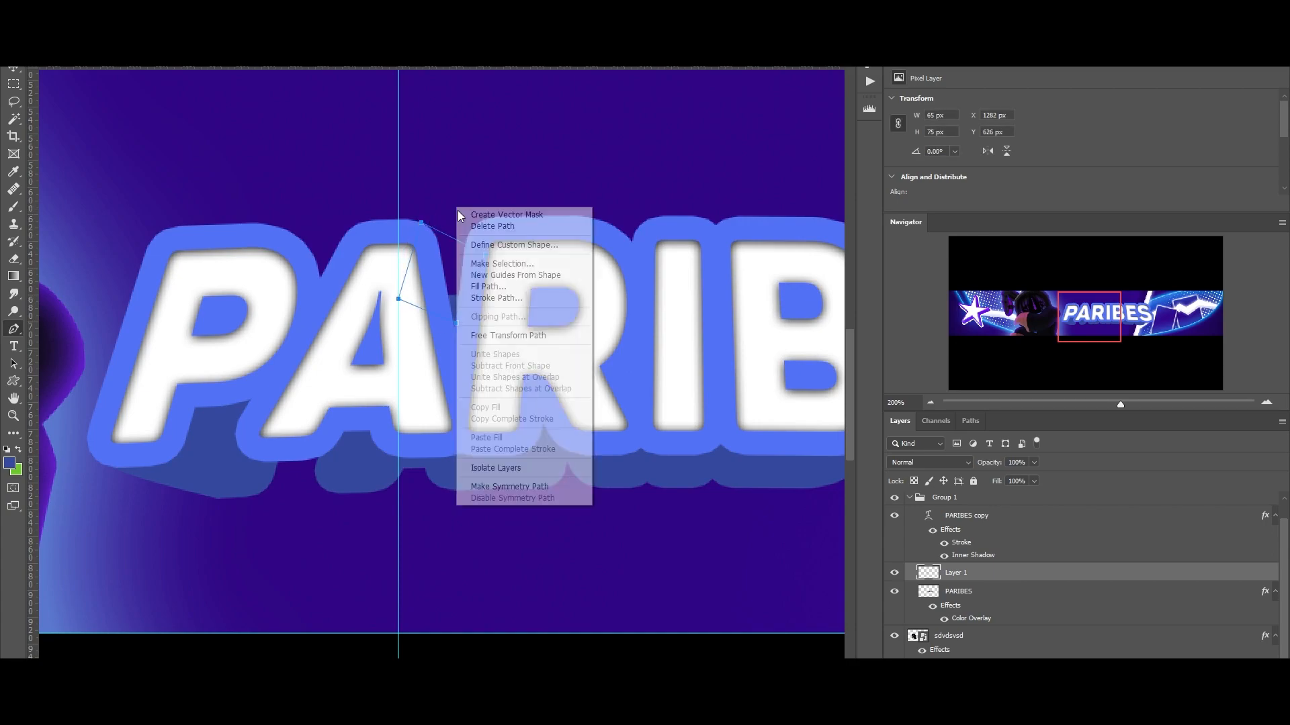
{"action": "left_click", "coordinate": [517, 265]}
{"action": "left_click", "coordinate": [712, 188]}
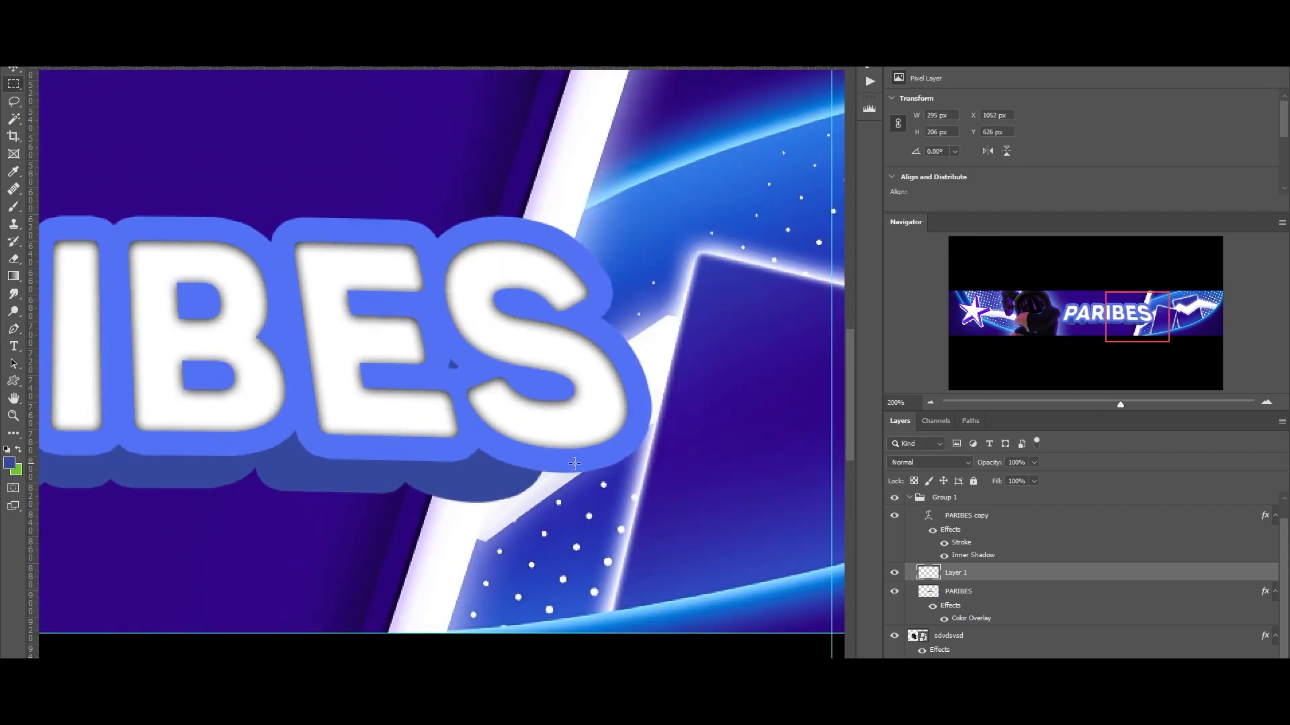
- Bridge the lower corner between the A and the R's shadow with a Pen-drawn dark blue shape on Layer 1
{"action": "key", "text": "p"}
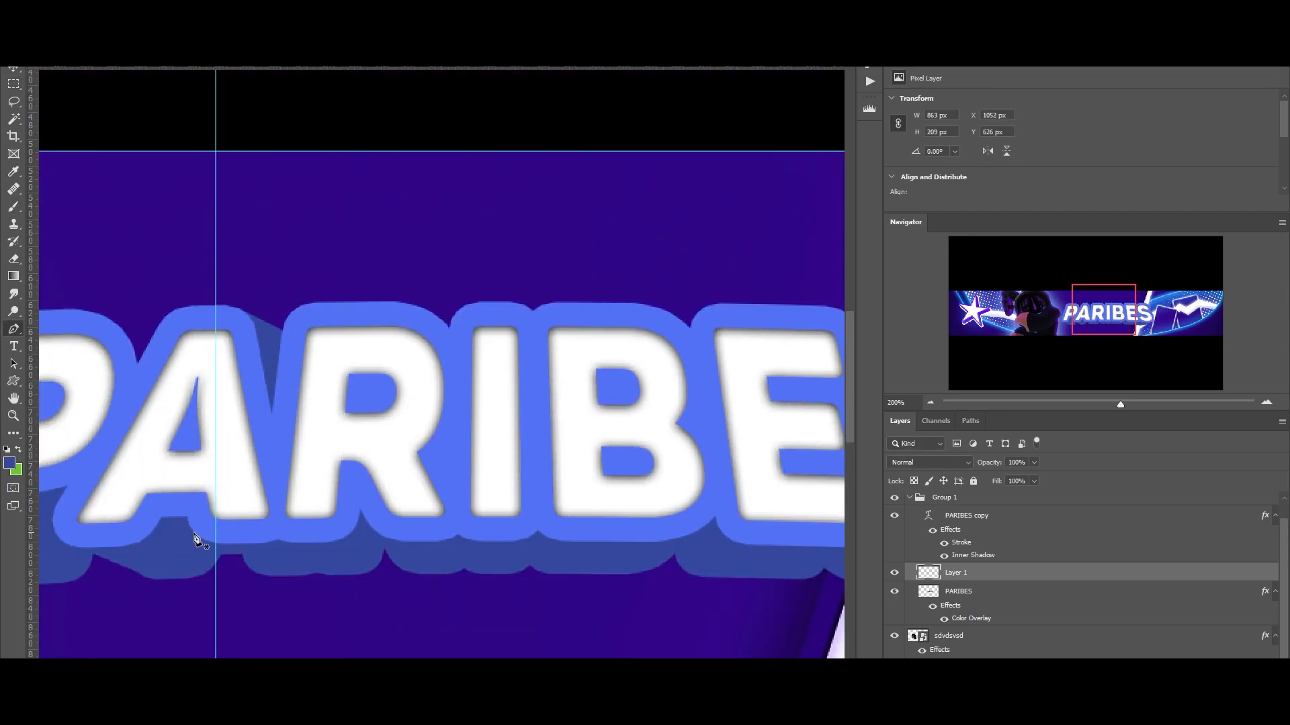
{"action": "left_click", "coordinate": [195, 539]}
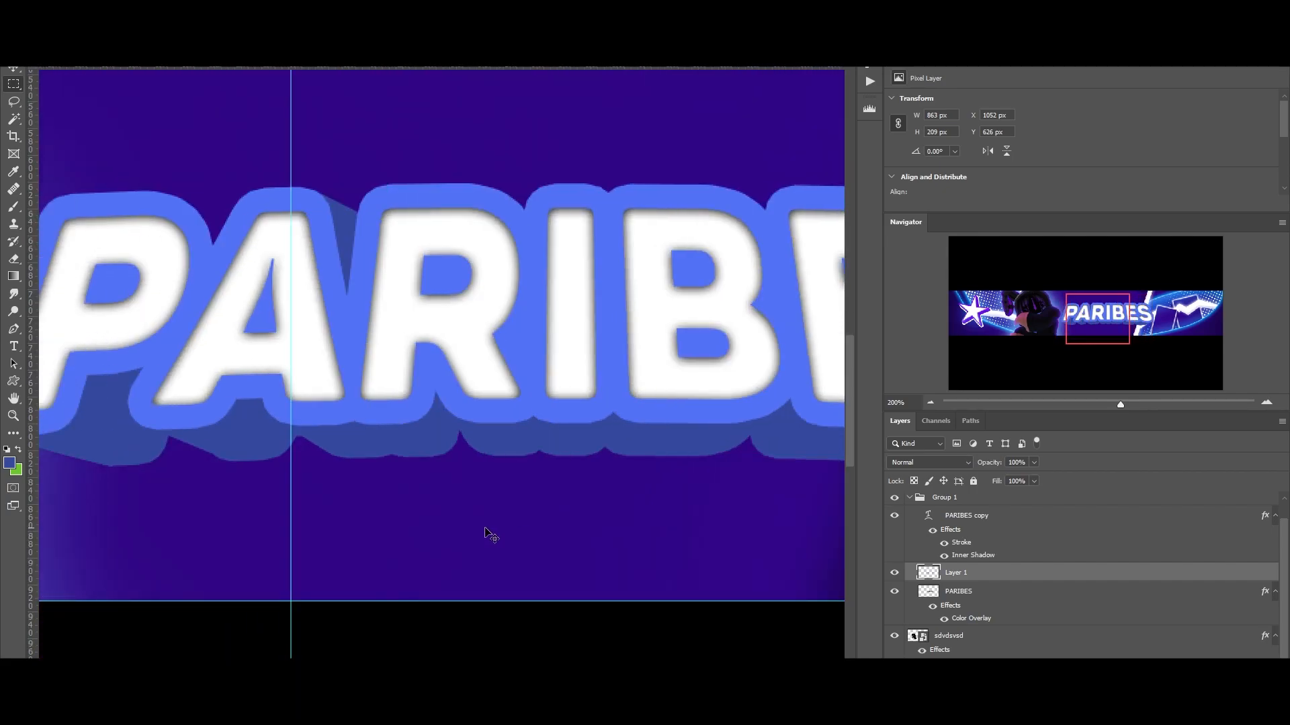
{"action": "scroll", "coordinate": [485, 533], "scroll_direction": "left", "scroll_amount": 3}
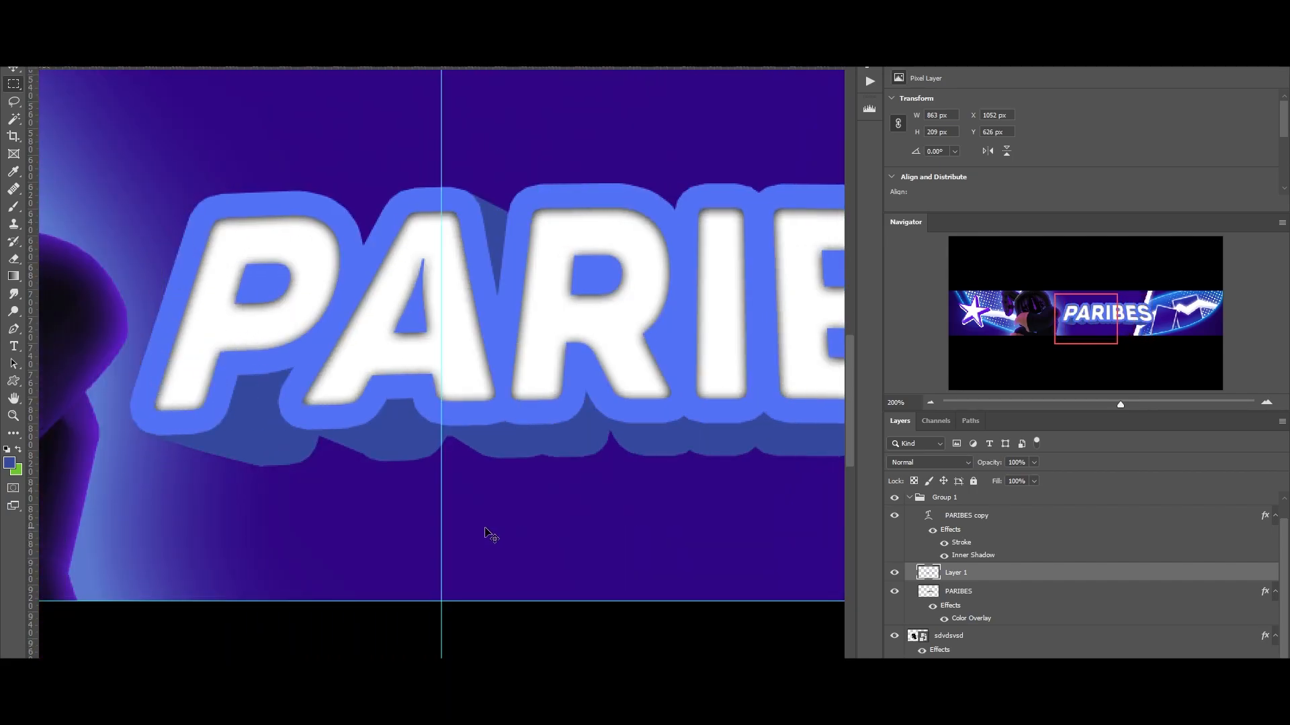
{"action": "scroll", "coordinate": [485, 530], "scroll_direction": "right", "scroll_amount": 4}
- Add another empty layer and move it below the rasterized PARIBES copy
{"action": "key", "text": "ctrl+minus"}
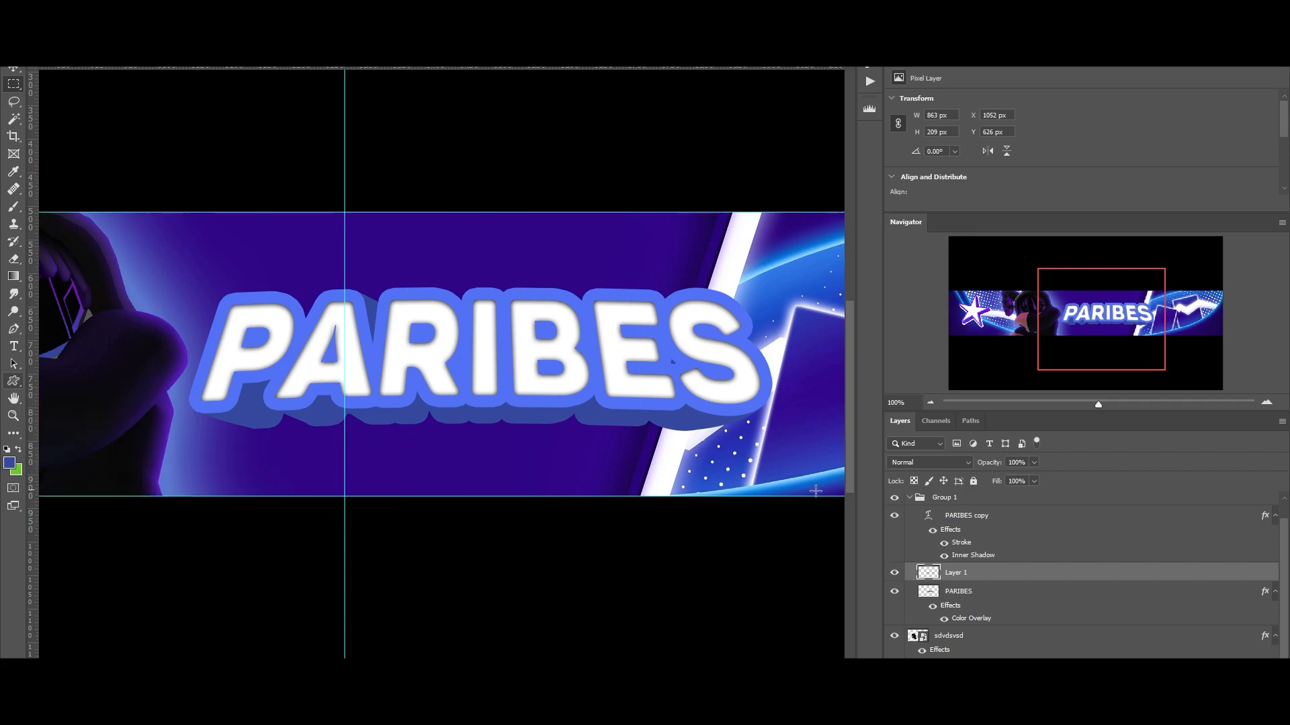
{"action": "left_click", "coordinate": [1124, 690]}
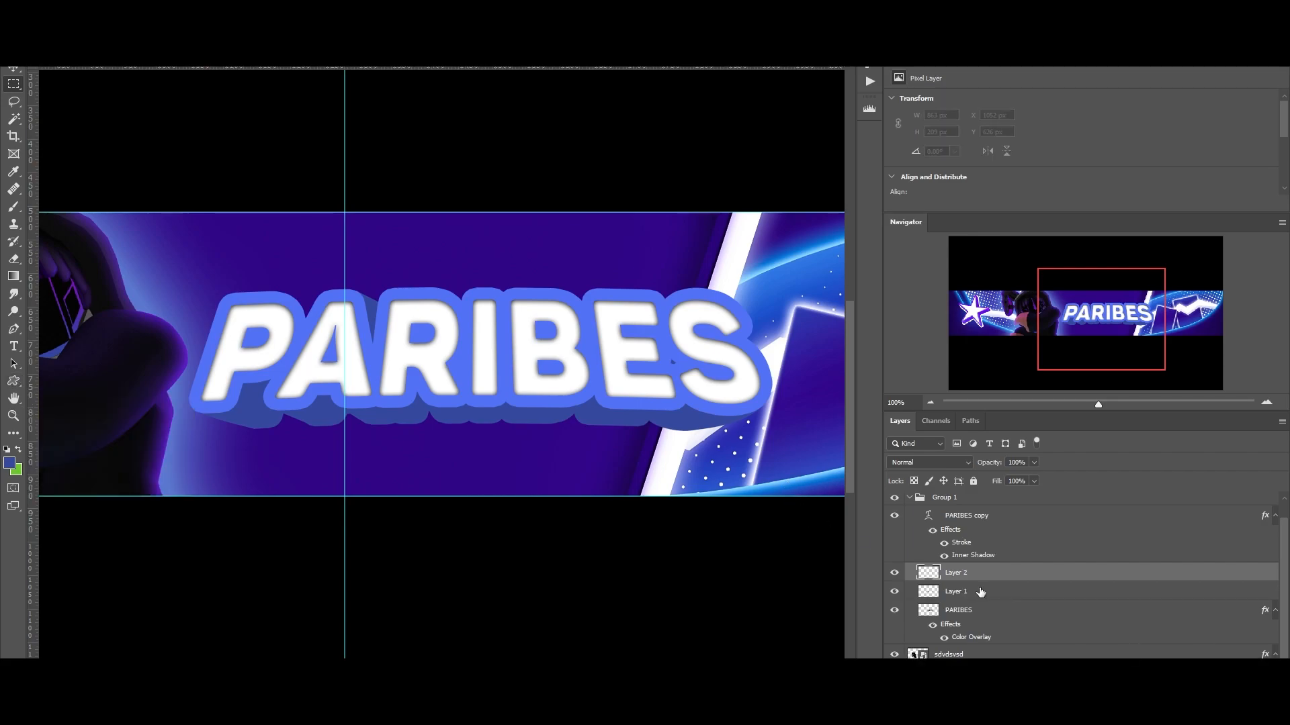
{"action": "left_click_drag", "start_coordinate": [983, 574], "coordinate": [965, 615]}
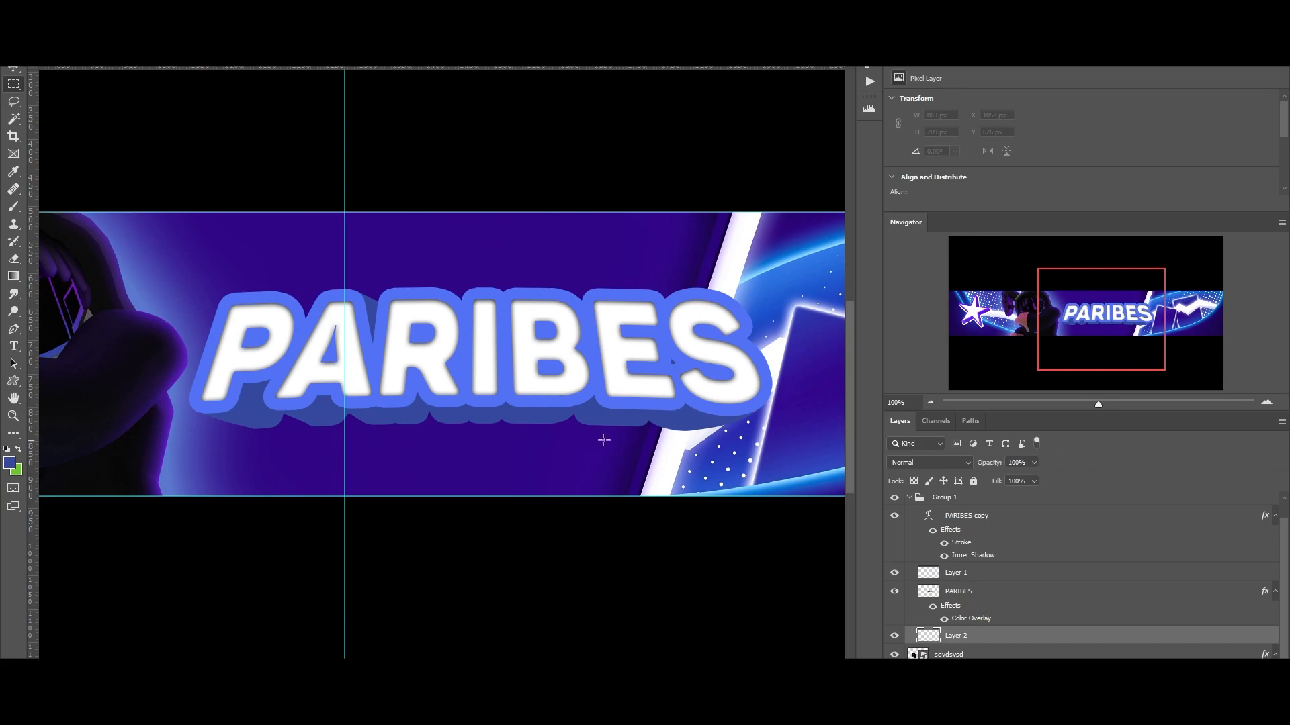
- Start a Pen path on Layer 2 at the lowest point of the P's shadow
{"action": "key", "text": "p"}
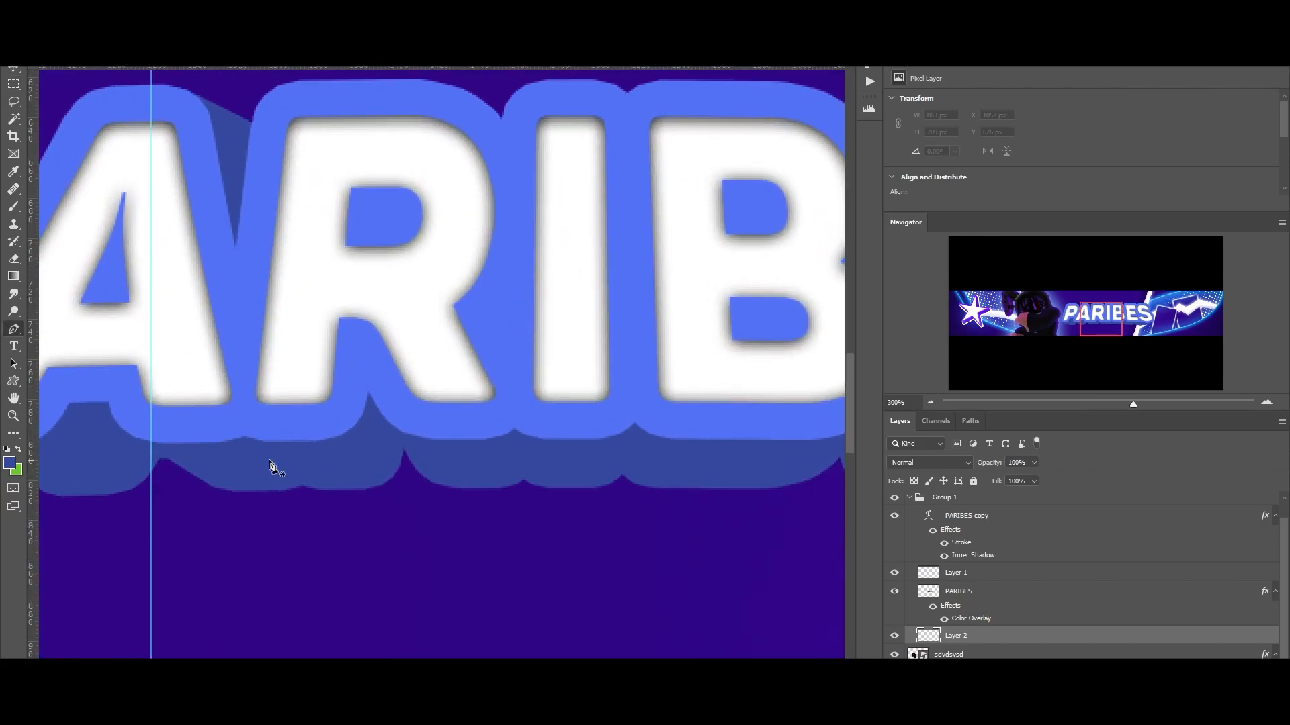
{"action": "scroll", "coordinate": [335, 517], "scroll_direction": "left", "scroll_amount": 10}
{"action": "scroll", "coordinate": [336, 517], "scroll_direction": "right", "scroll_amount": 1}
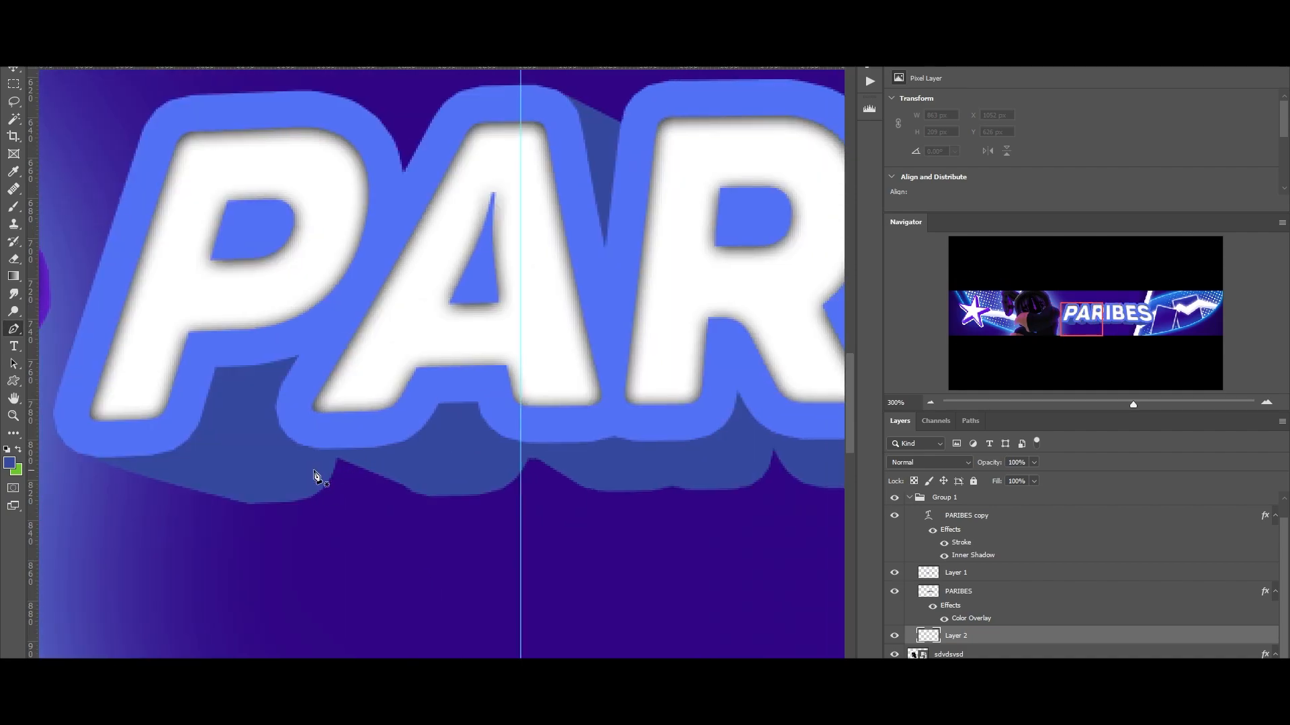
{"action": "scroll", "coordinate": [425, 486], "scroll_direction": "right", "scroll_amount": 6}
{"action": "scroll", "coordinate": [380, 494], "scroll_direction": "left", "scroll_amount": 3}
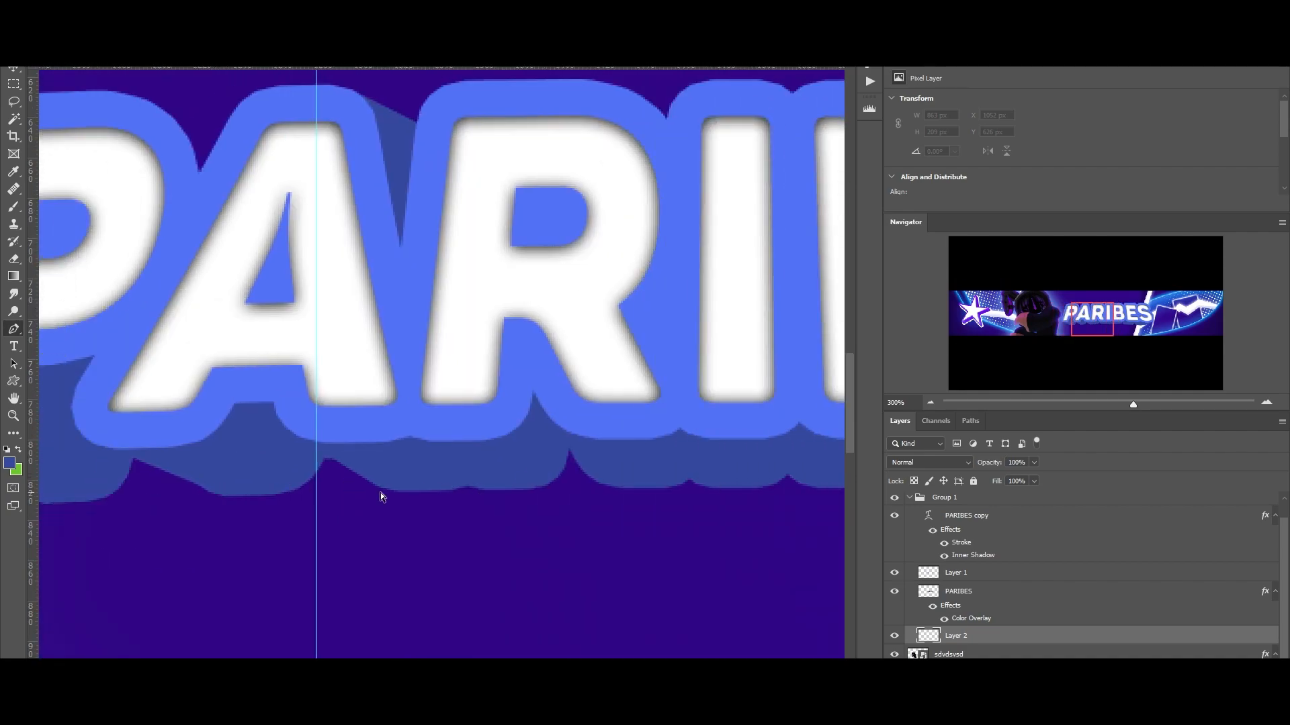
{"action": "scroll", "coordinate": [318, 503], "scroll_direction": "left", "scroll_amount": 2}
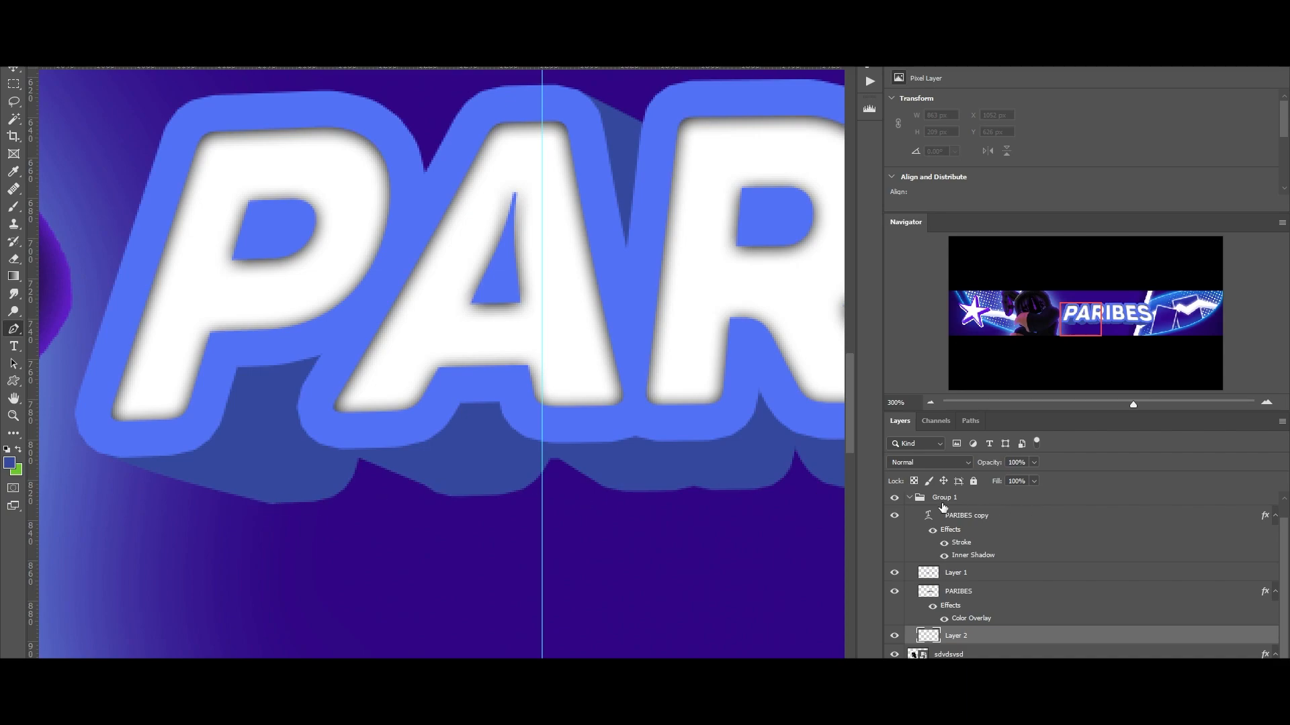
{"action": "scroll", "coordinate": [571, 465], "scroll_direction": "right", "scroll_amount": 5}
{"action": "scroll", "coordinate": [470, 494], "scroll_direction": "left", "scroll_amount": 3}
{"action": "scroll", "coordinate": [456, 500], "scroll_direction": "left", "scroll_amount": 2}
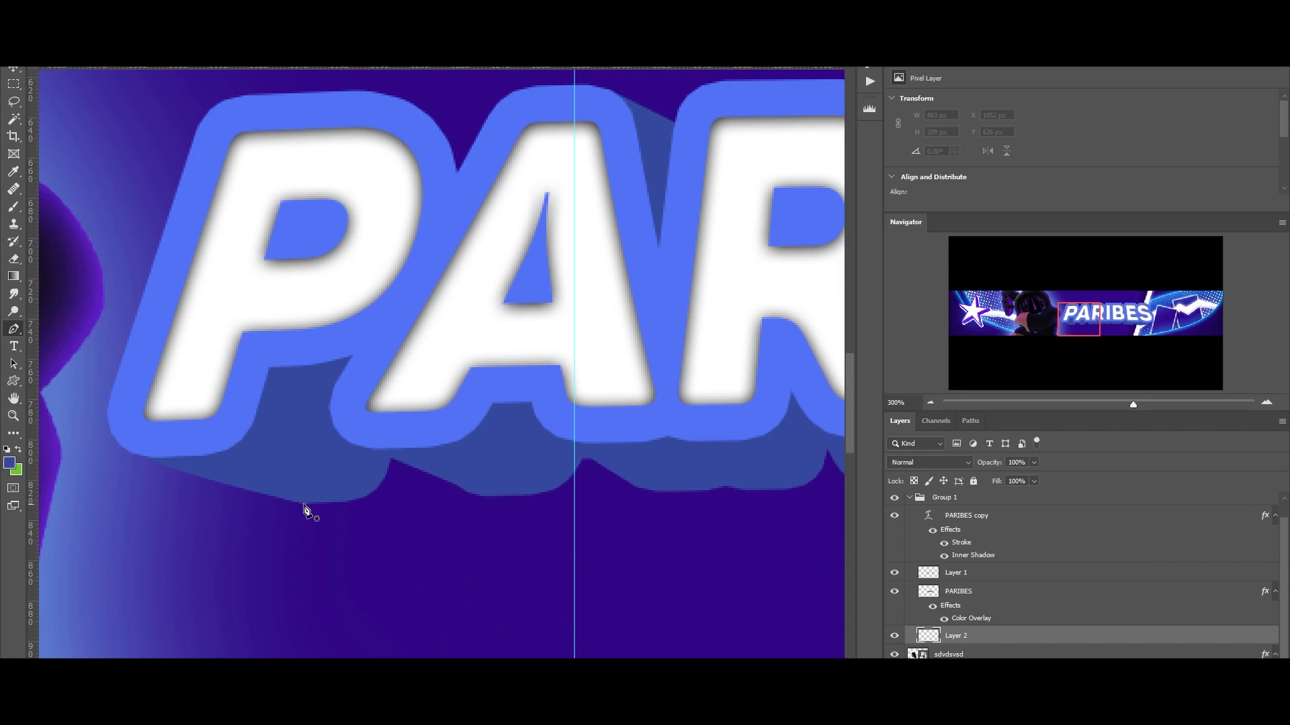
{"action": "left_click", "coordinate": [304, 505]}
{"action": "key", "text": "ctrl+minus"}
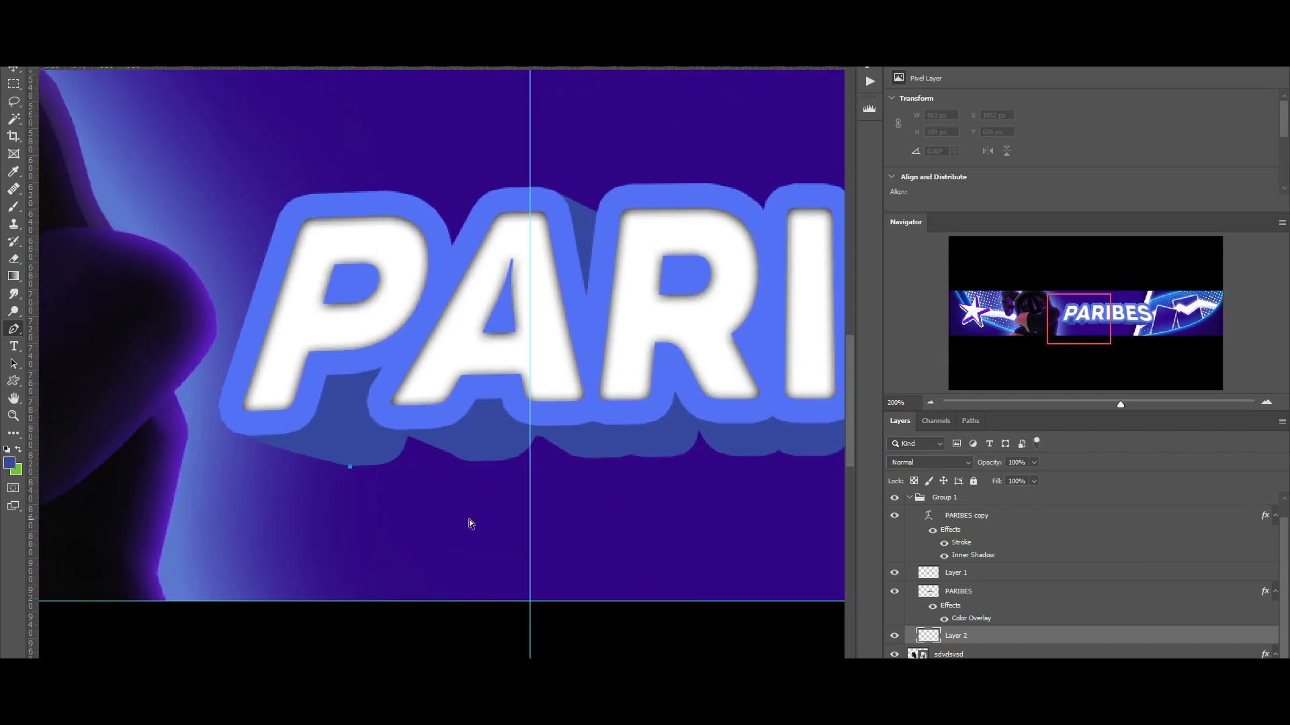
{"action": "key", "text": "ctrl+minus"}
{"action": "key", "text": "ctrl+minus"}
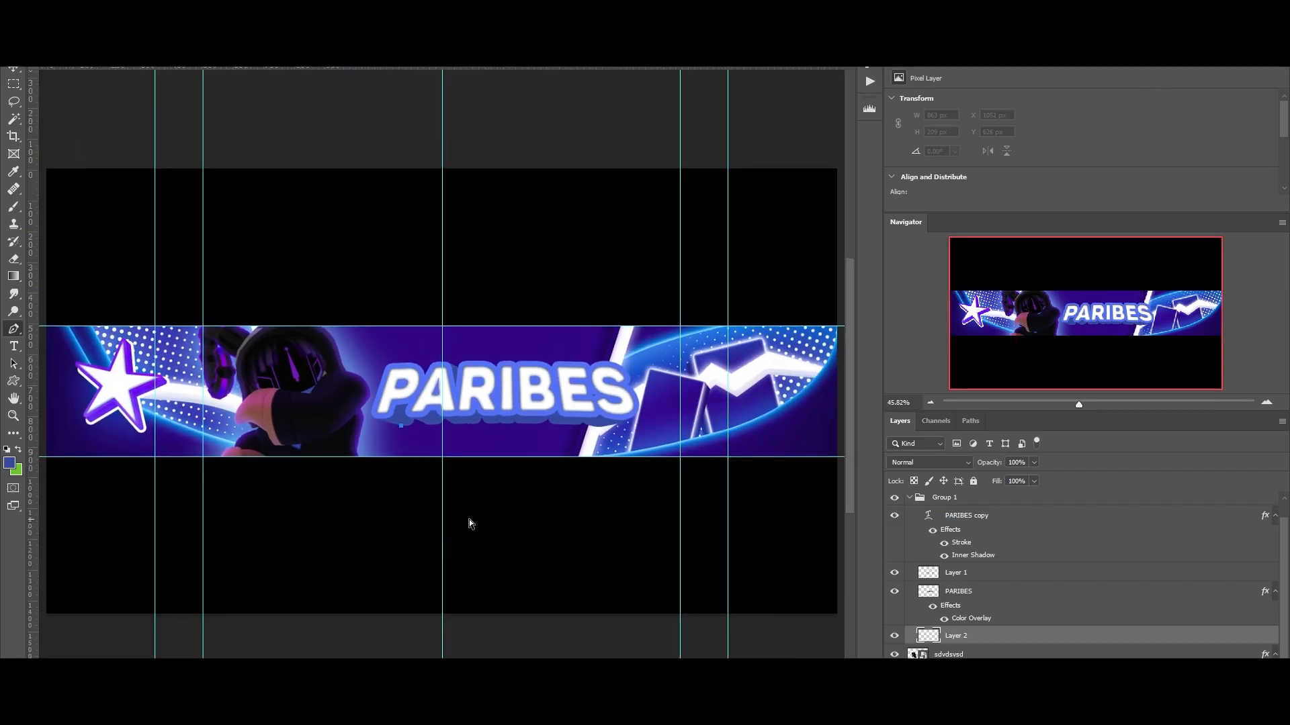
- Extend the Pen path in a straight line about 648 px long to just below the S's shadow, redoing the misplaced end point
{"action": "key", "text": "ctrl+plus"}
{"action": "key", "text": "ctrl+plus"}
{"action": "scroll", "coordinate": [469, 518], "scroll_direction": "right", "scroll_amount": 8}
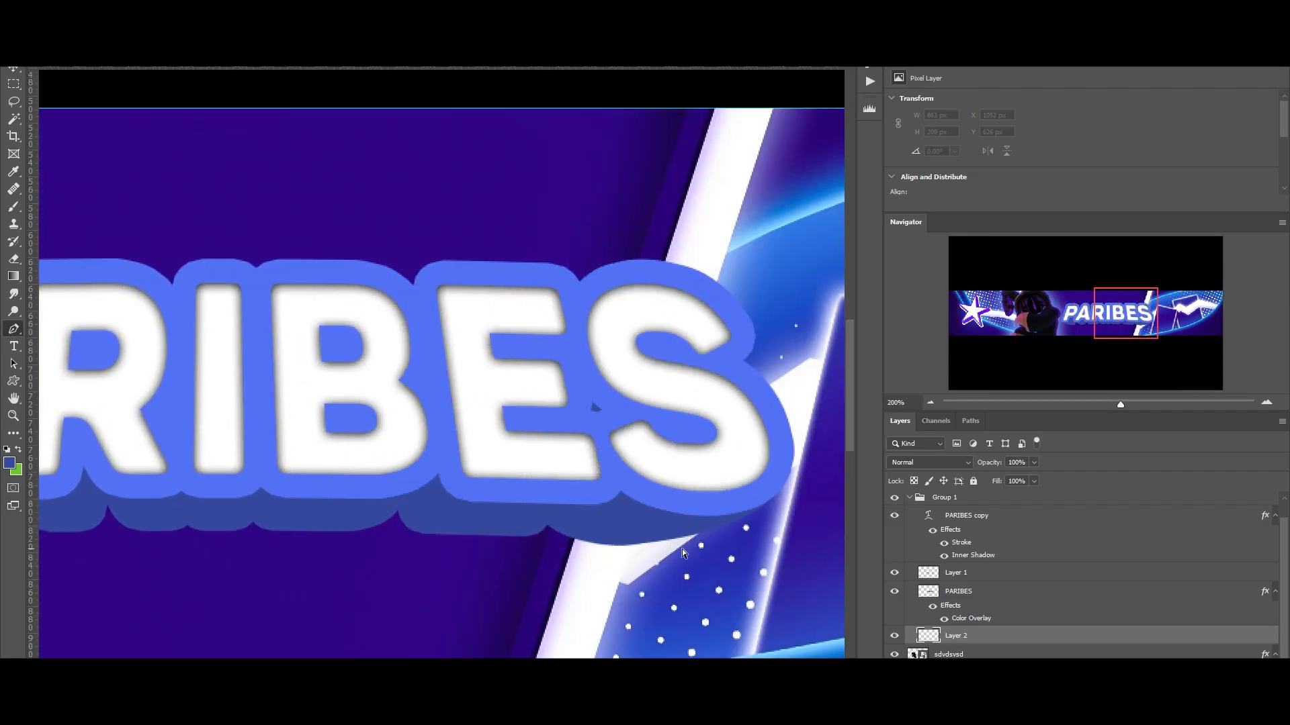
{"action": "left_click", "coordinate": [622, 546]}
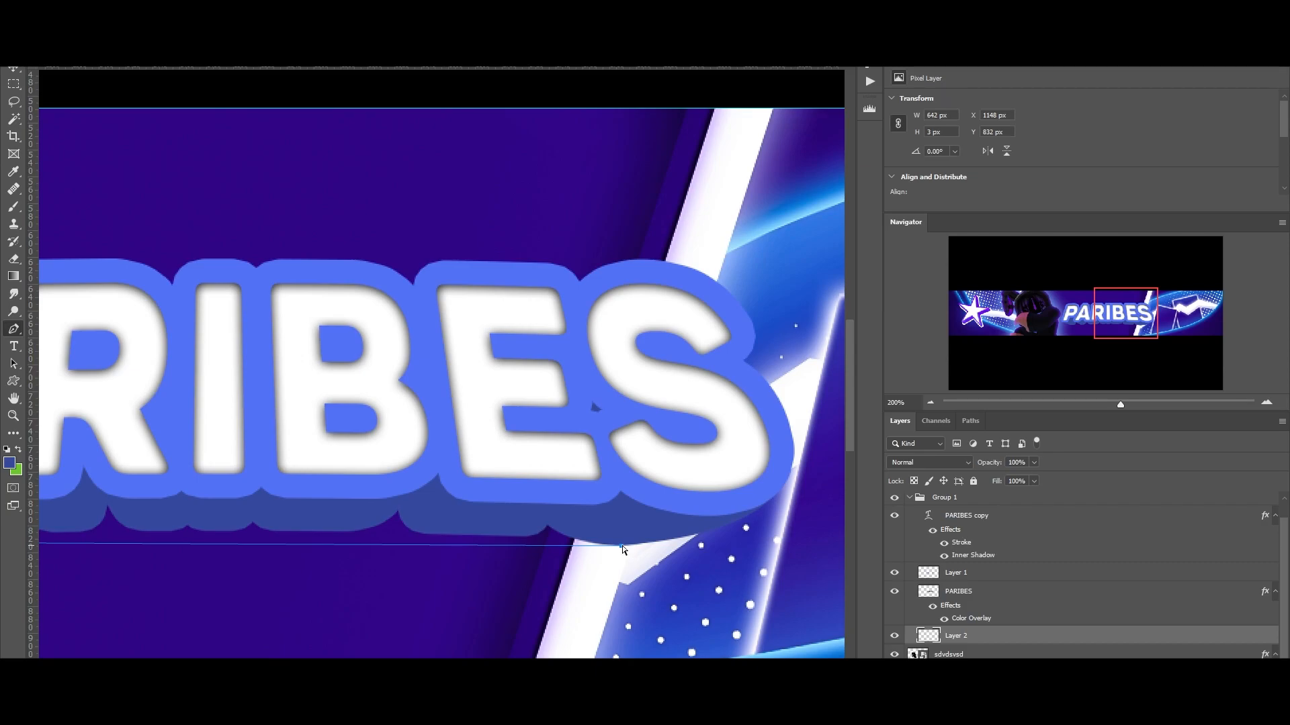
{"action": "key", "text": "ctrl+minus"}
{"action": "scroll", "coordinate": [622, 546], "scroll_direction": "left", "scroll_amount": 2}
{"action": "key", "text": "ctrl+z"}
{"action": "left_click", "coordinate": [643, 469]}
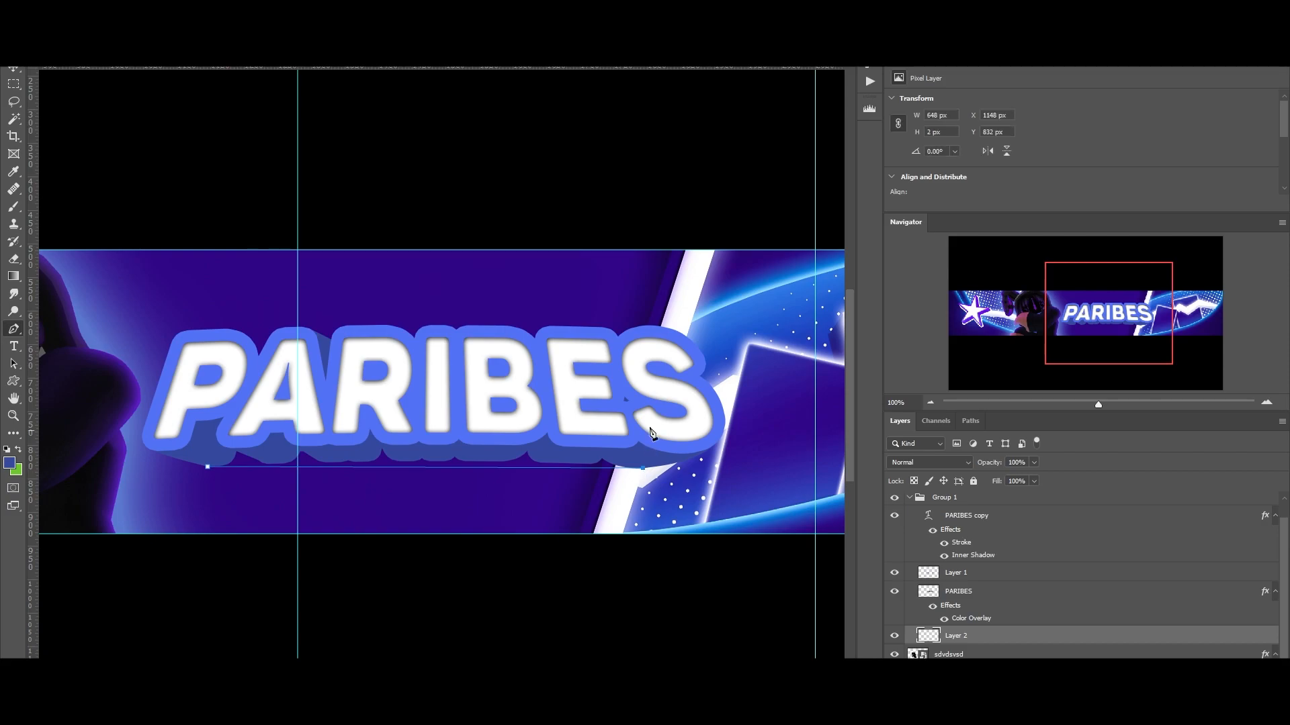
- Close the path through the middle of the S and P at about 656 × 132 px and convert it to a selection
{"action": "left_click", "coordinate": [634, 380]}
{"action": "left_click", "coordinate": [202, 393]}
{"action": "left_click", "coordinate": [207, 466]}
{"action": "right_click", "coordinate": [482, 468]}
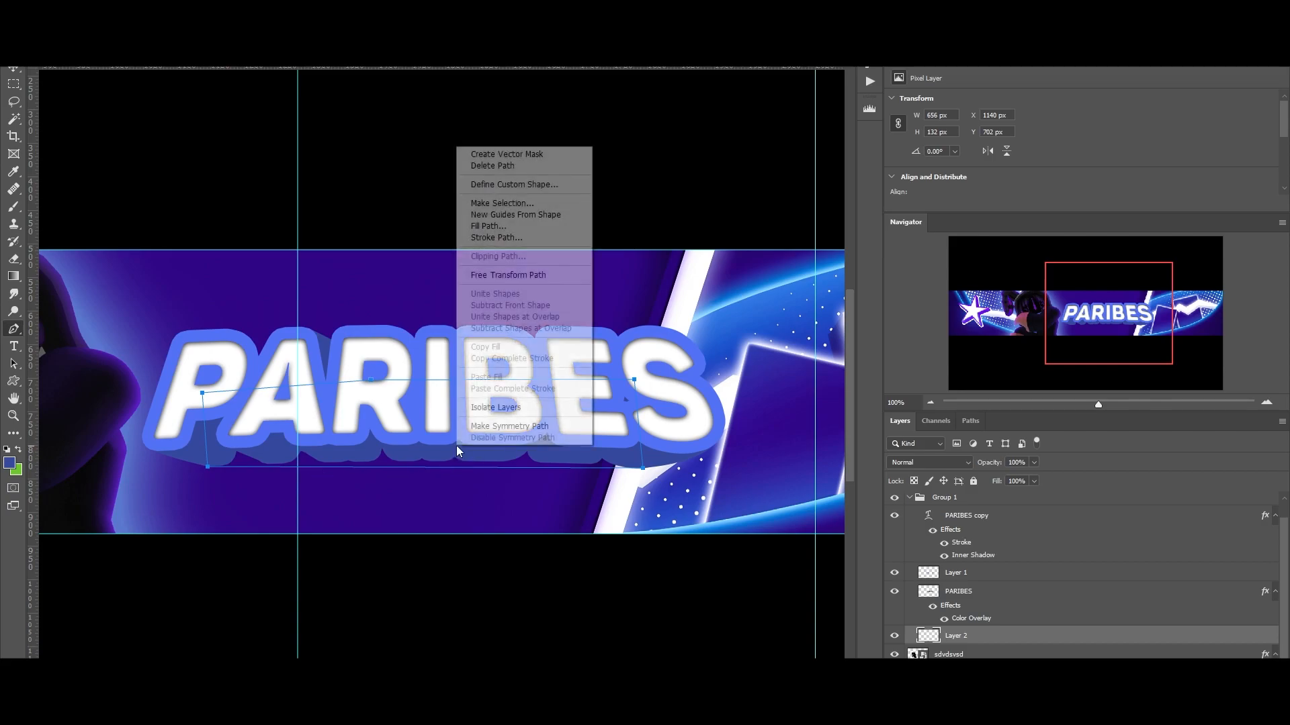
{"action": "left_click", "coordinate": [511, 202]}
{"action": "left_click", "coordinate": [713, 189]}
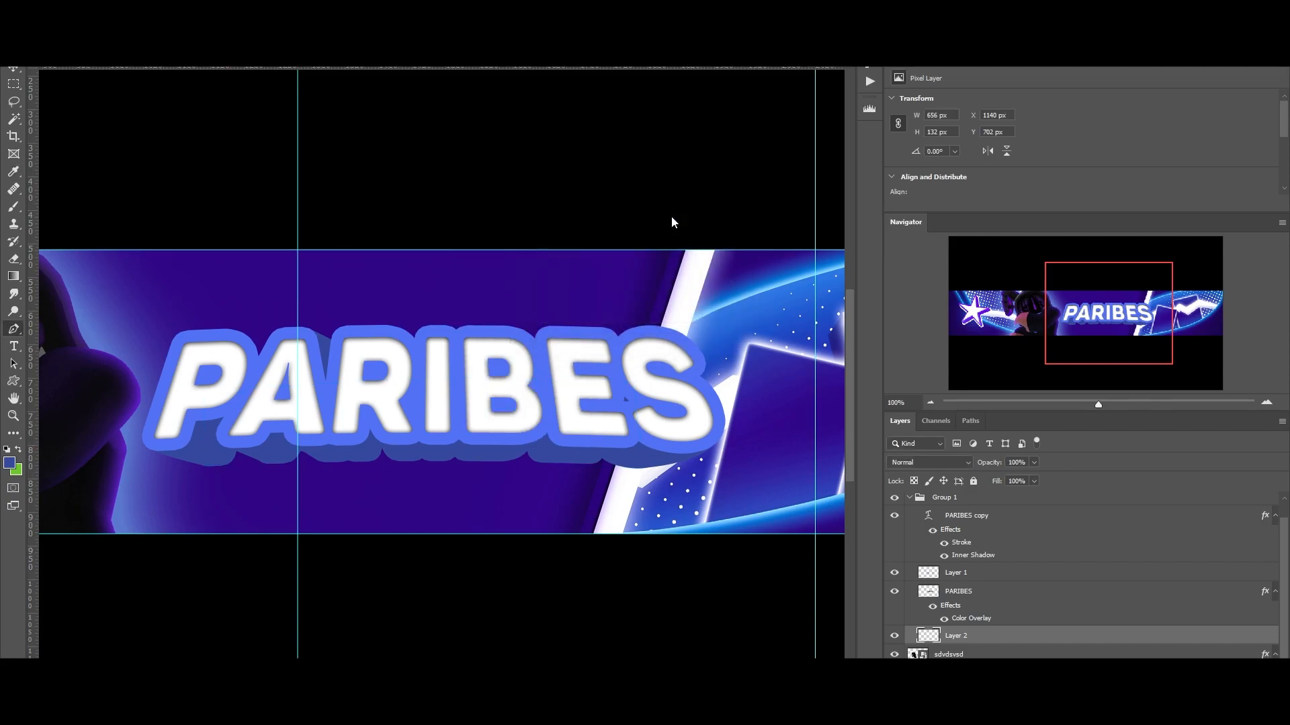
- Brush the dark shadow blue across the selection beneath the title on Layer 2 and deselect
{"action": "left_click", "coordinate": [488, 448]}
{"action": "key", "text": "b"}
{"action": "mouse_move", "coordinate": [628, 457]}
{"action": "left_mouse_down"}
{"action": "mouse_move", "coordinate": [175, 448]}
{"action": "mouse_move", "coordinate": [169, 460]}
{"action": "left_mouse_up"}
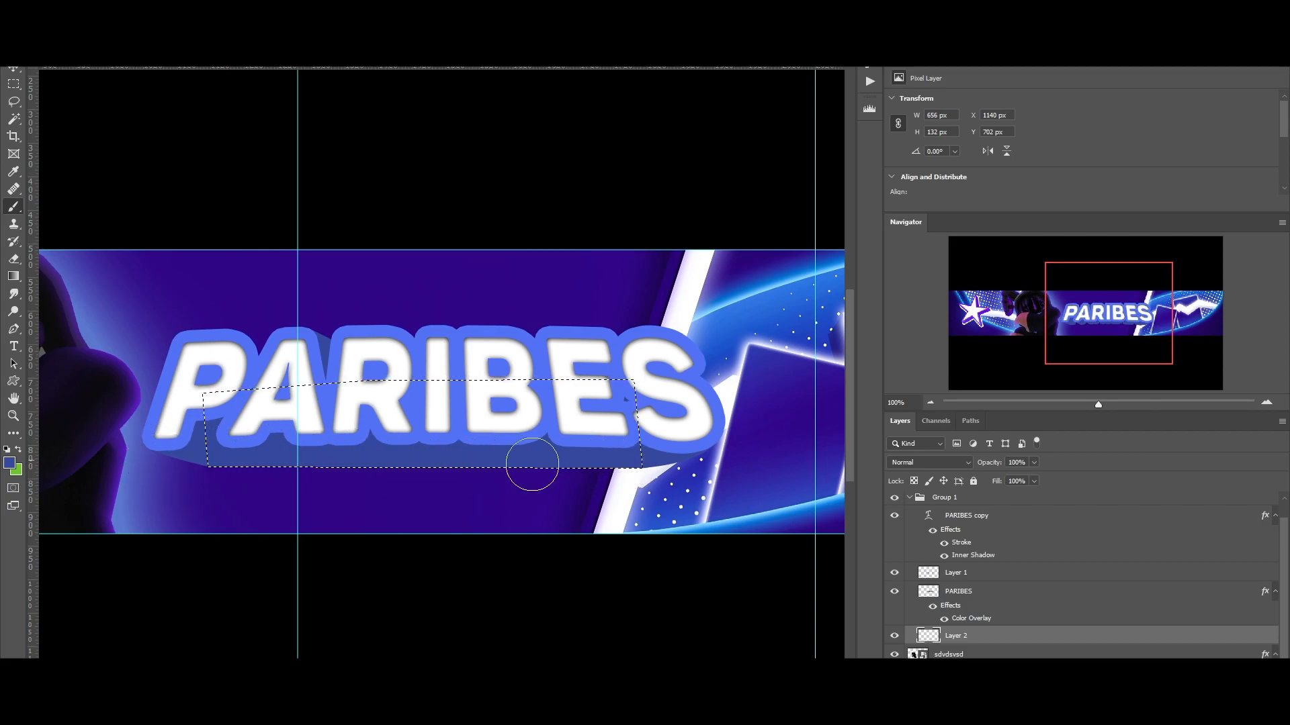
{"action": "key", "text": "m"}
{"action": "left_click", "coordinate": [637, 496]}
{"action": "scroll", "coordinate": [636, 495], "scroll_direction": "up", "scroll_amount": 4}
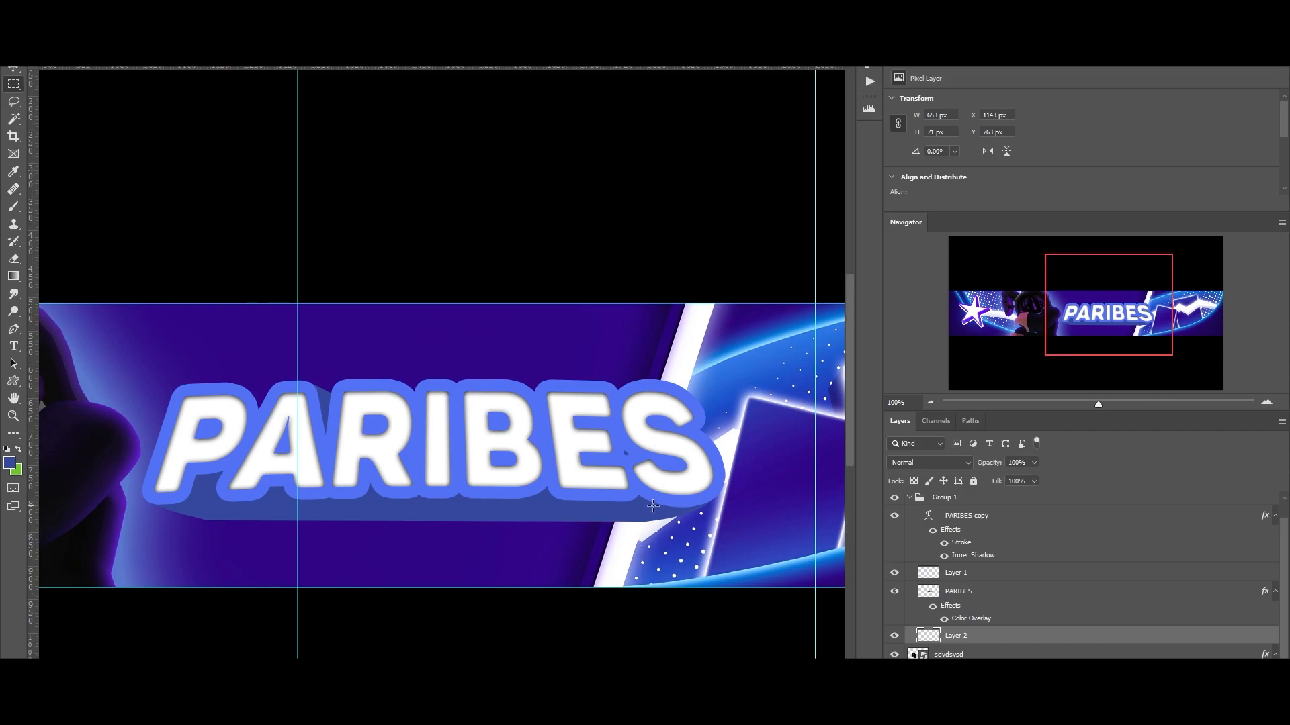
{"action": "scroll", "coordinate": [649, 509], "scroll_direction": "left", "scroll_amount": 4}
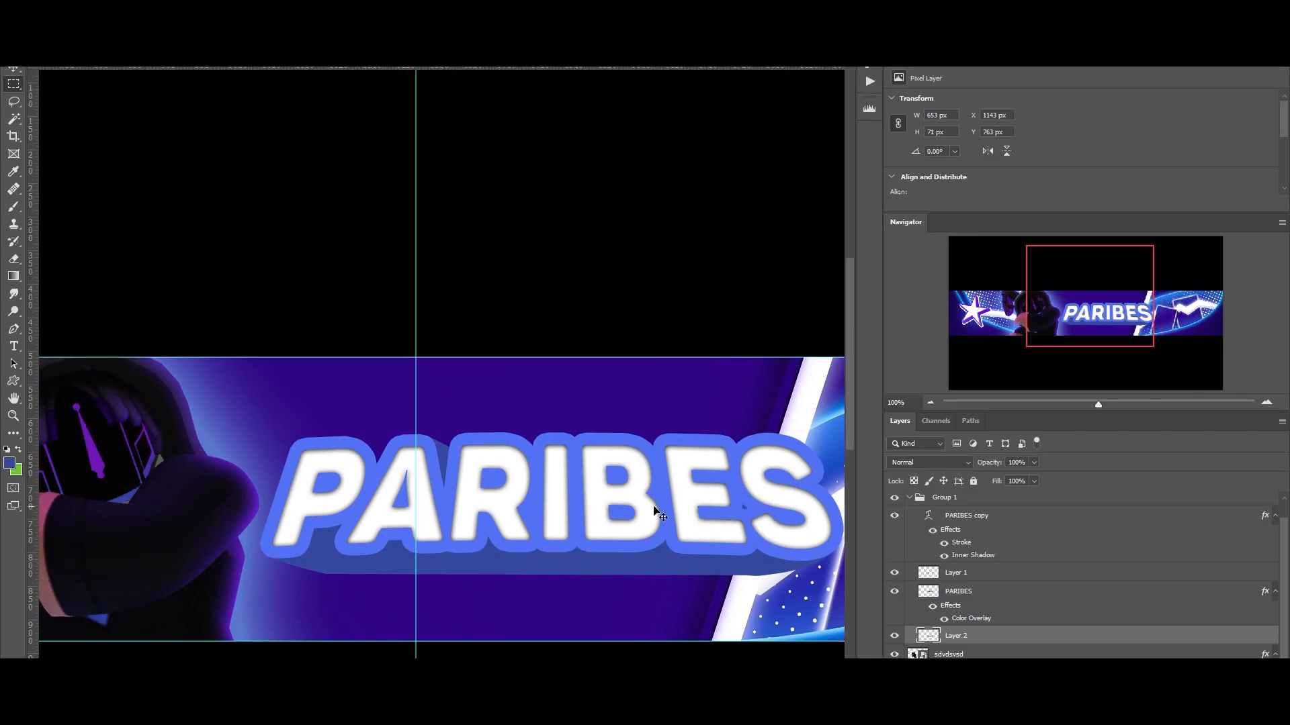
- Check the straightness of the shadow's lower edge with a horizontal guide, and move the guide to the banner's upper edge
{"action": "key", "text": "p"}
{"action": "scroll", "coordinate": [300, 443], "scroll_direction": "right", "scroll_amount": 6}
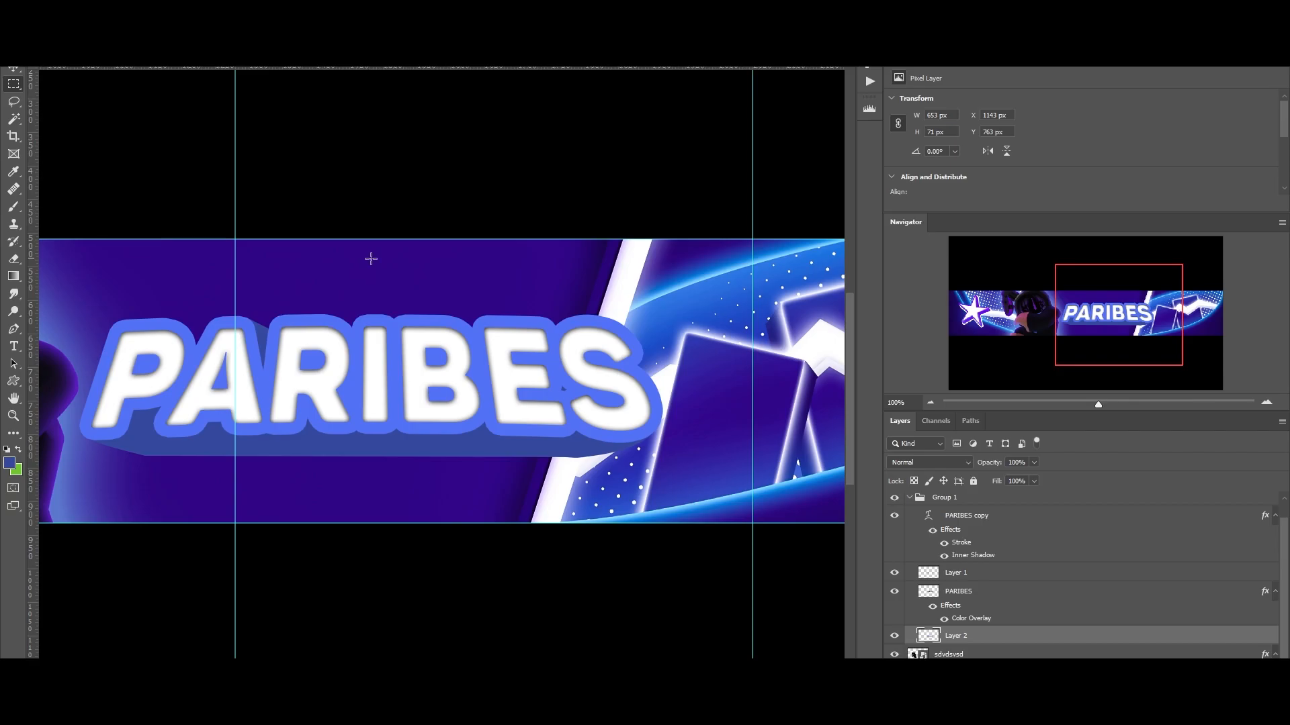
{"action": "scroll", "coordinate": [403, 307], "scroll_direction": "down", "scroll_amount": 2}
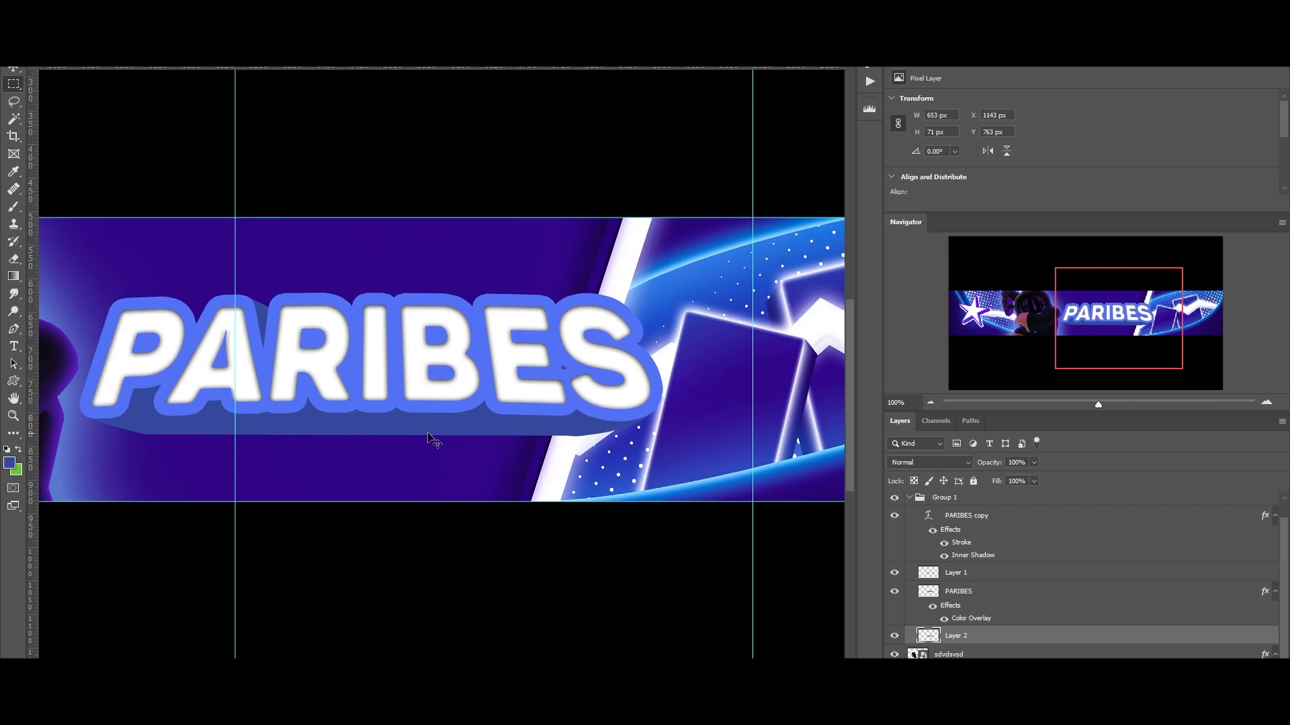
{"action": "scroll", "coordinate": [430, 440], "scroll_direction": "left", "scroll_amount": 5}
{"action": "scroll", "coordinate": [477, 442], "scroll_direction": "right", "scroll_amount": 3}
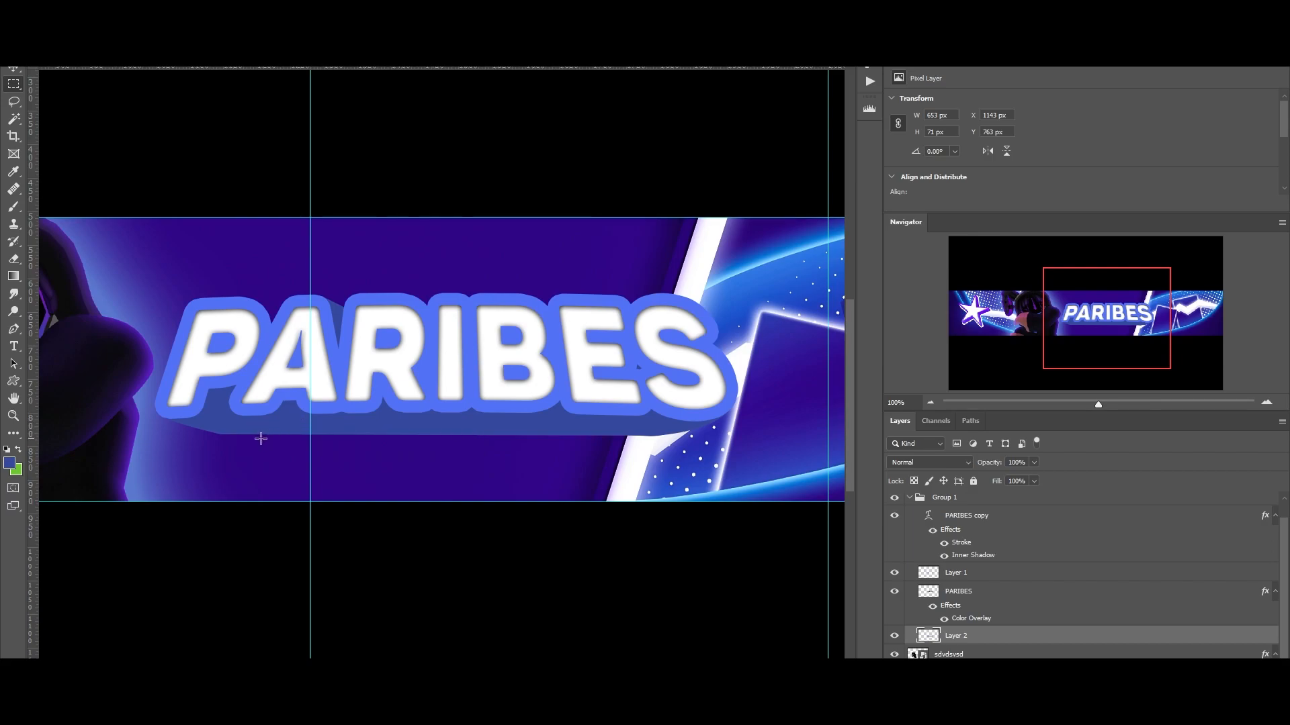
{"action": "key", "text": "p"}
{"action": "left_click_drag", "start_coordinate": [389, 70], "coordinate": [458, 436]}
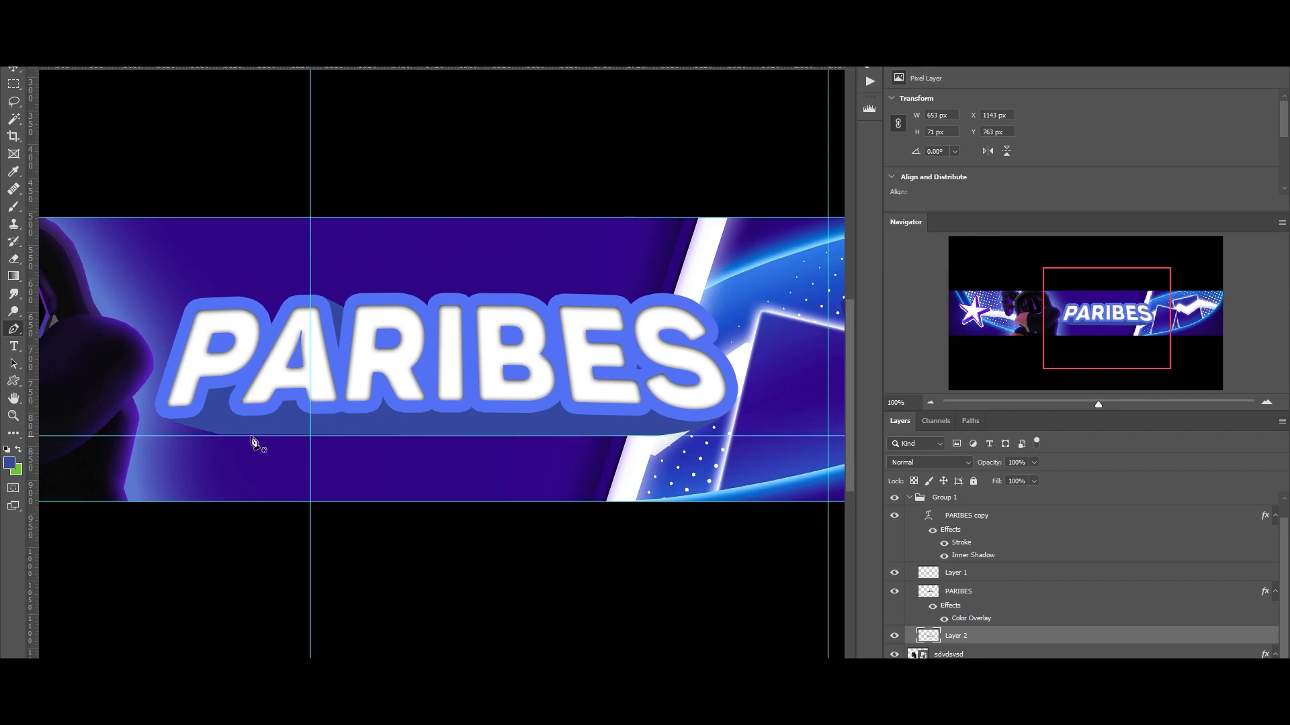
{"action": "left_click_drag", "start_coordinate": [482, 436], "coordinate": [477, 217]}
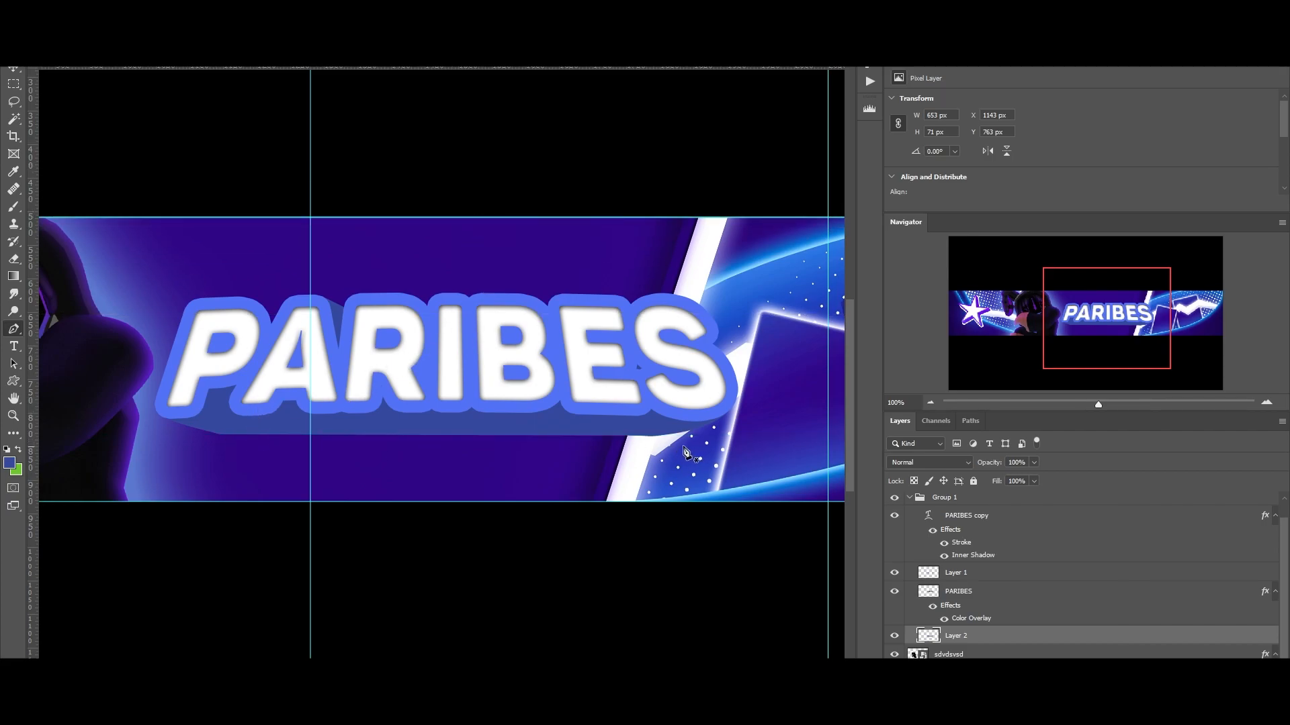
- Draw a closed Pen path about 657 × 90 px along the shadow's lower edge and through the letters, redoing the points below the P
{"action": "left_click", "coordinate": [653, 437]}
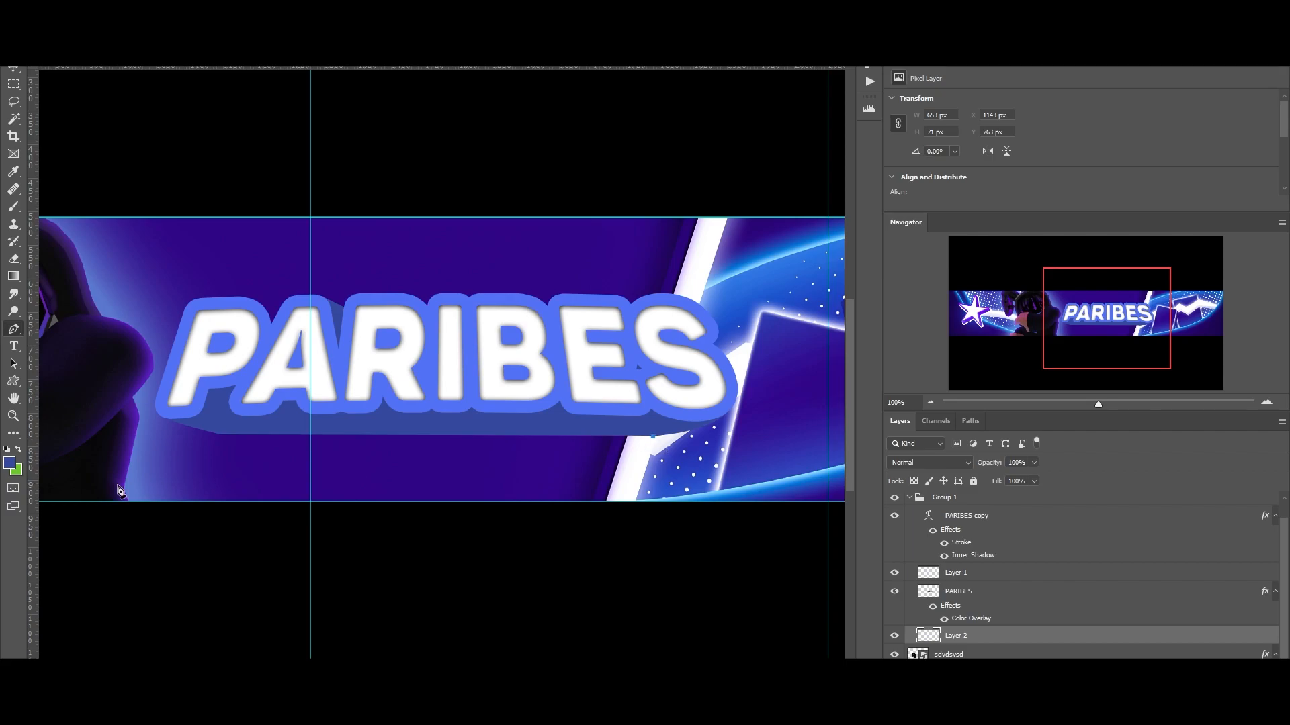
{"action": "left_click", "coordinate": [220, 436]}
{"action": "left_click", "coordinate": [204, 429]}
{"action": "key", "text": "ctrl+Return"}
{"action": "key", "text": "ctrl+z"}
{"action": "key", "text": "ctrl+z"}
{"action": "key", "text": "ctrl+z"}
{"action": "left_click_drag", "start_coordinate": [221, 436], "coordinate": [207, 435]}
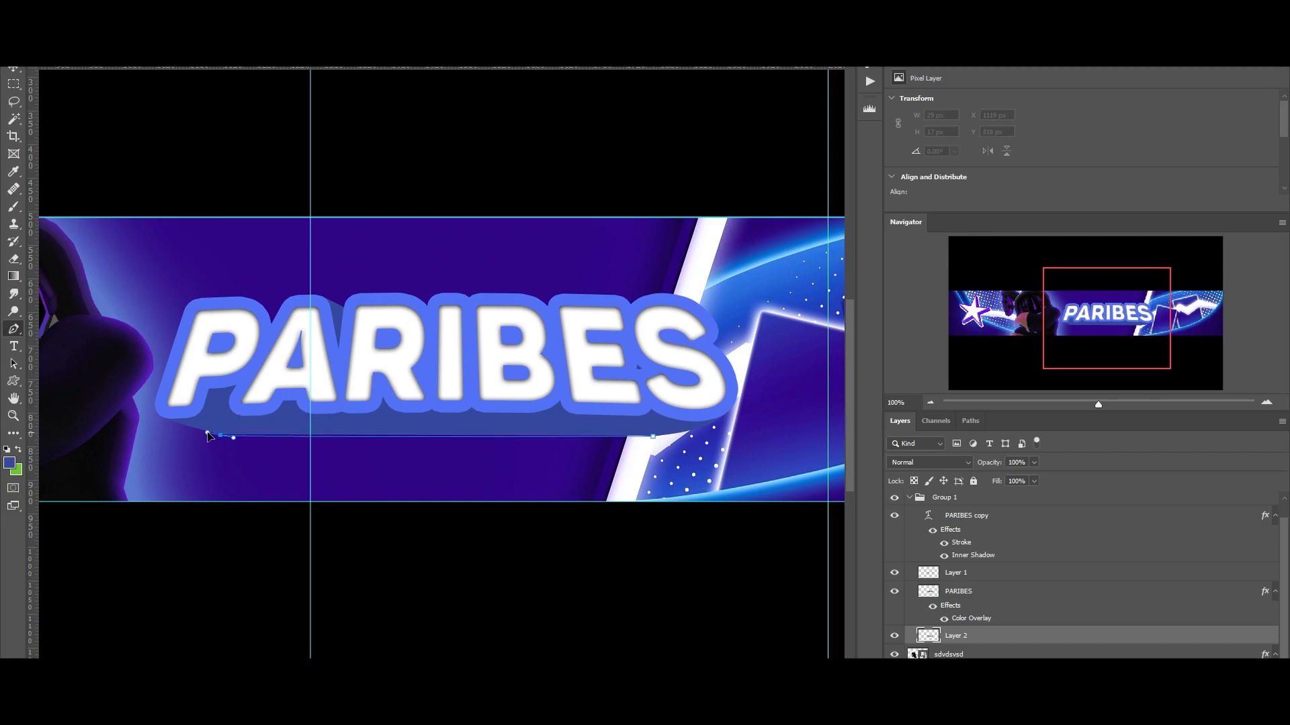
{"action": "left_click", "coordinate": [212, 376]}
{"action": "left_click", "coordinate": [653, 399]}
{"action": "left_click", "coordinate": [653, 436]}
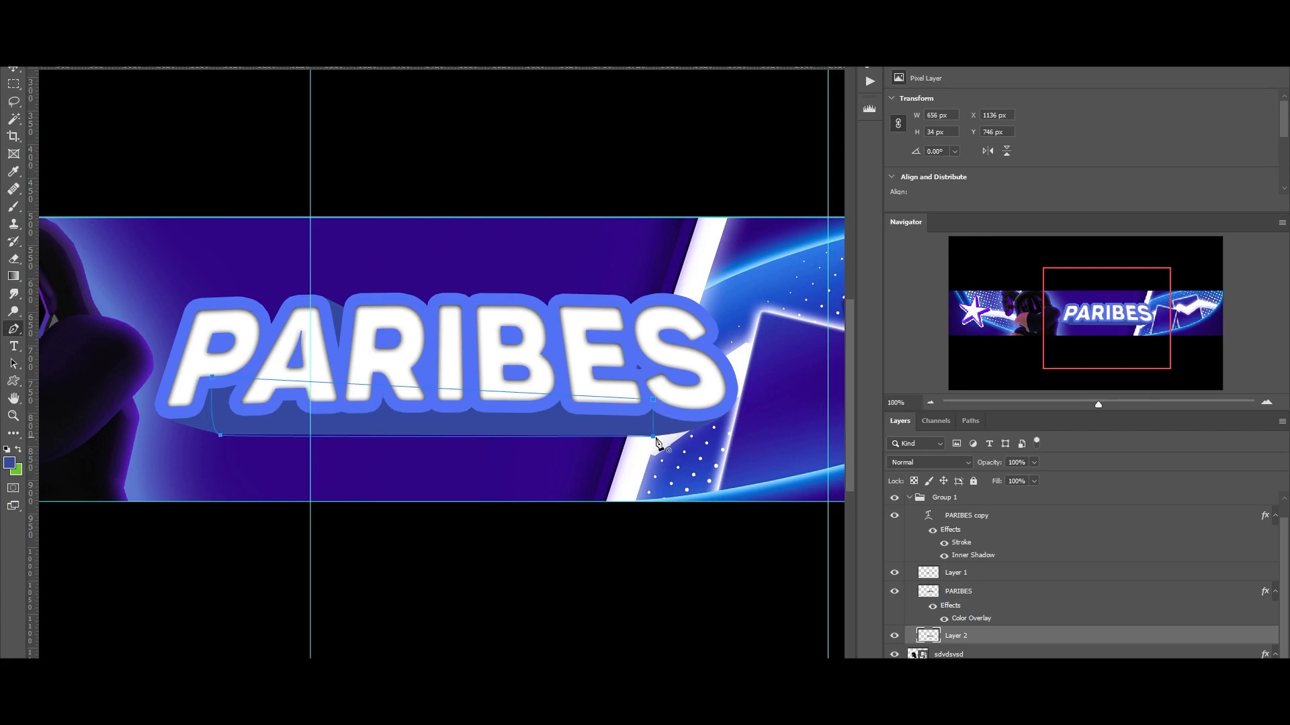
- Check the path's lower edge with a horizontal guide, move the guide above the banner, and convert the path to a selection with 0 px feather
{"action": "left_click_drag", "start_coordinate": [596, 67], "coordinate": [624, 437]}
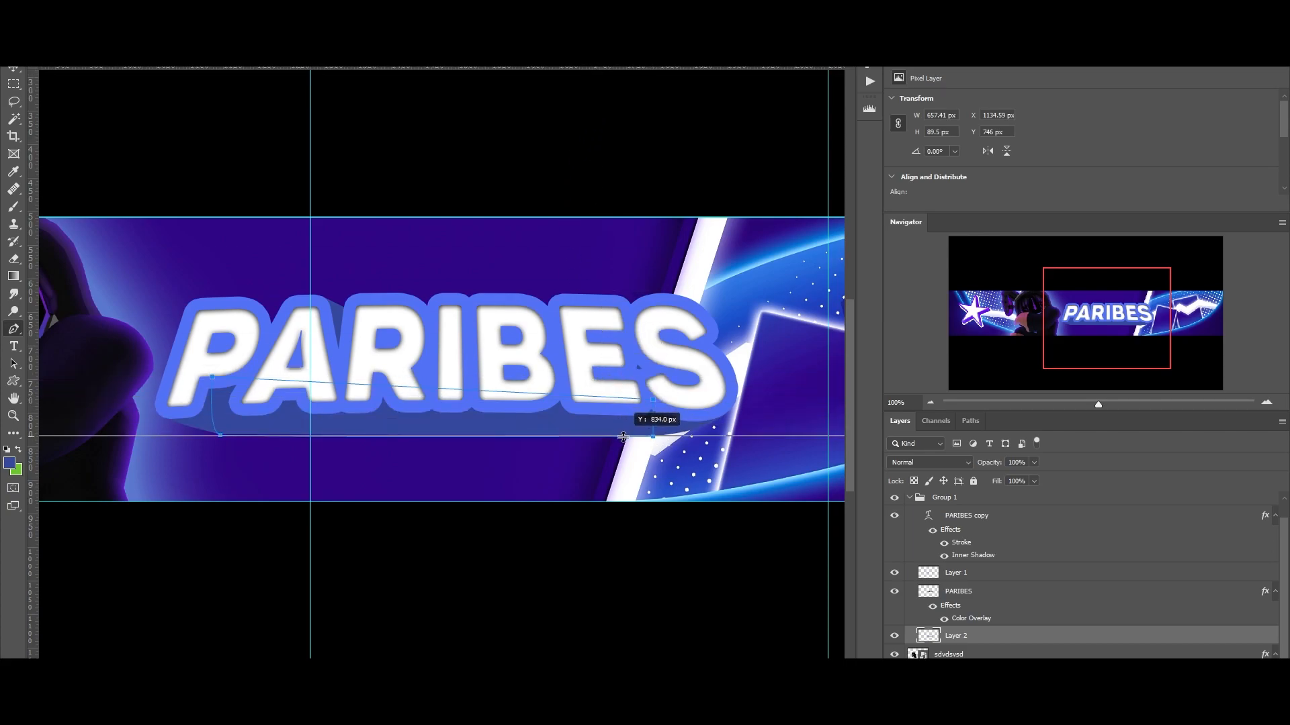
{"action": "left_click_drag", "start_coordinate": [624, 438], "coordinate": [589, 202]}
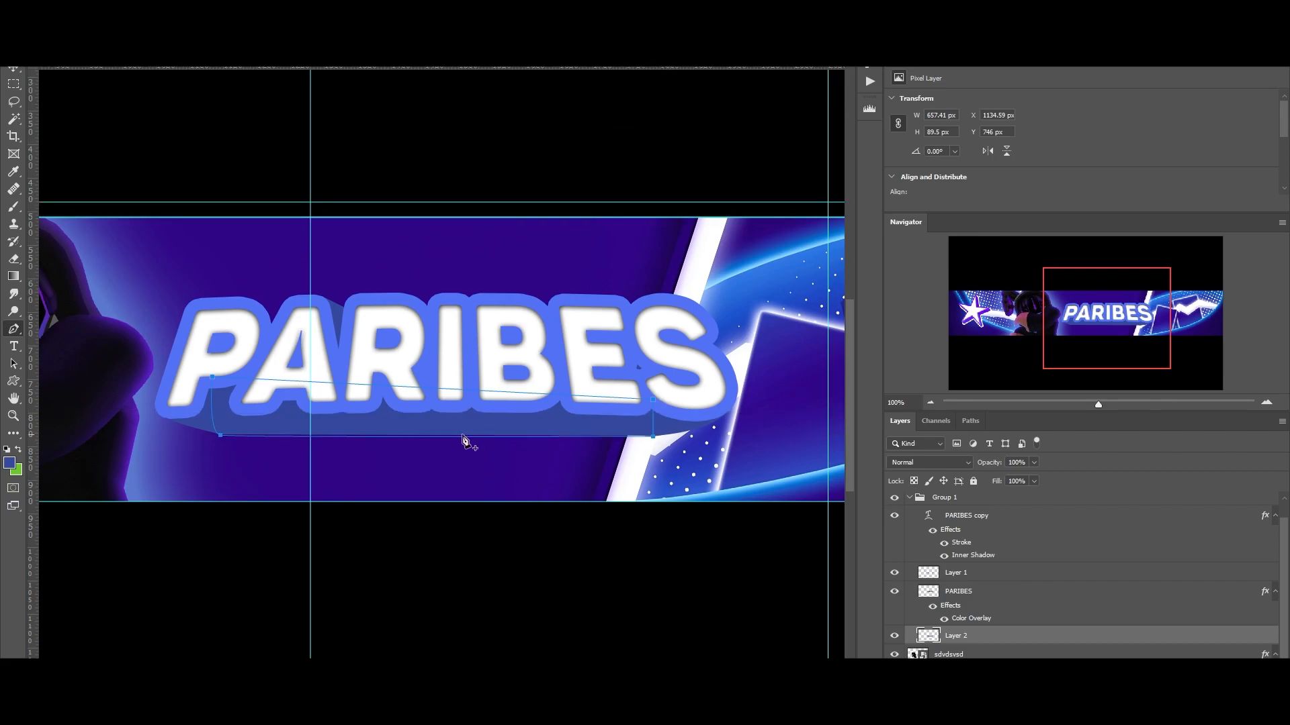
{"action": "right_click", "coordinate": [464, 440]}
{"action": "left_click", "coordinate": [513, 227]}
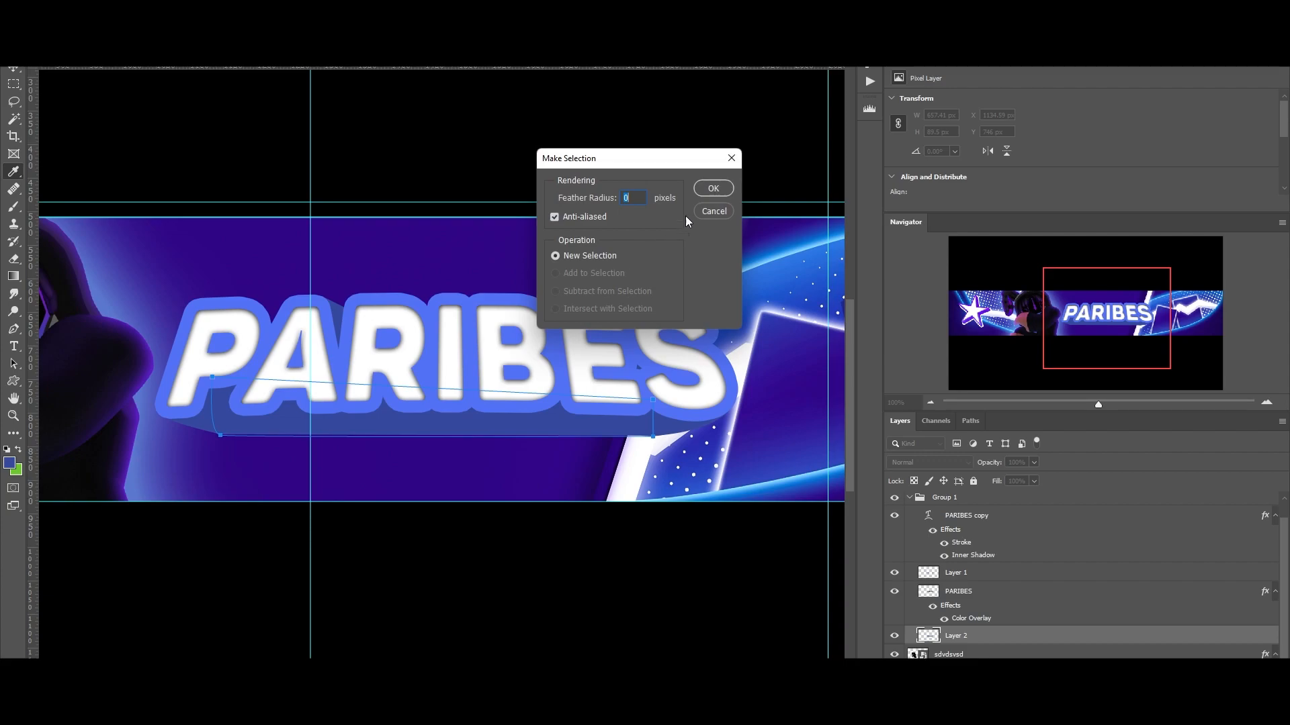
{"action": "left_click", "coordinate": [711, 189]}
- Paint the new selection with the dark shadow blue using a large brush and deselect
{"action": "key", "text": "b"}
{"action": "left_click_drag", "start_coordinate": [725, 399], "coordinate": [653, 404]}
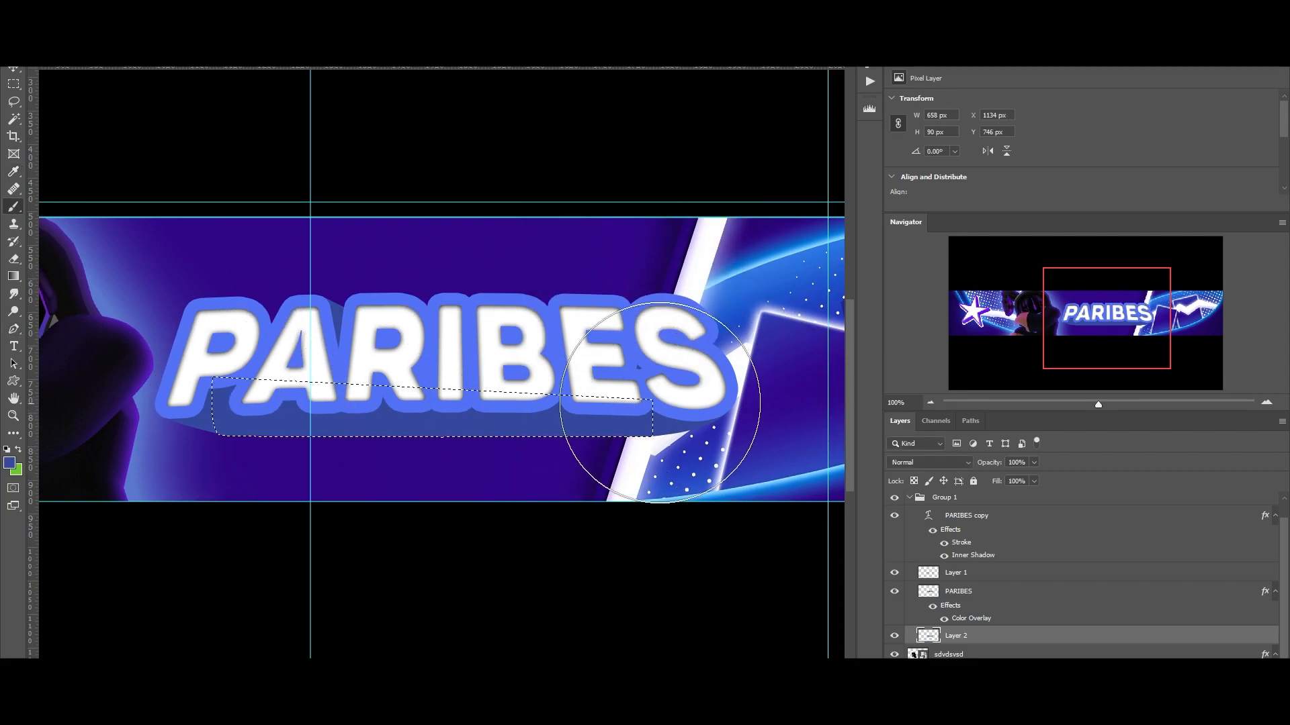
{"action": "key", "text": "m"}
{"action": "left_click", "coordinate": [535, 291]}
{"action": "scroll", "coordinate": [571, 333], "scroll_direction": "up", "scroll_amount": 2}
{"action": "scroll", "coordinate": [575, 342], "scroll_direction": "down", "scroll_amount": 3}
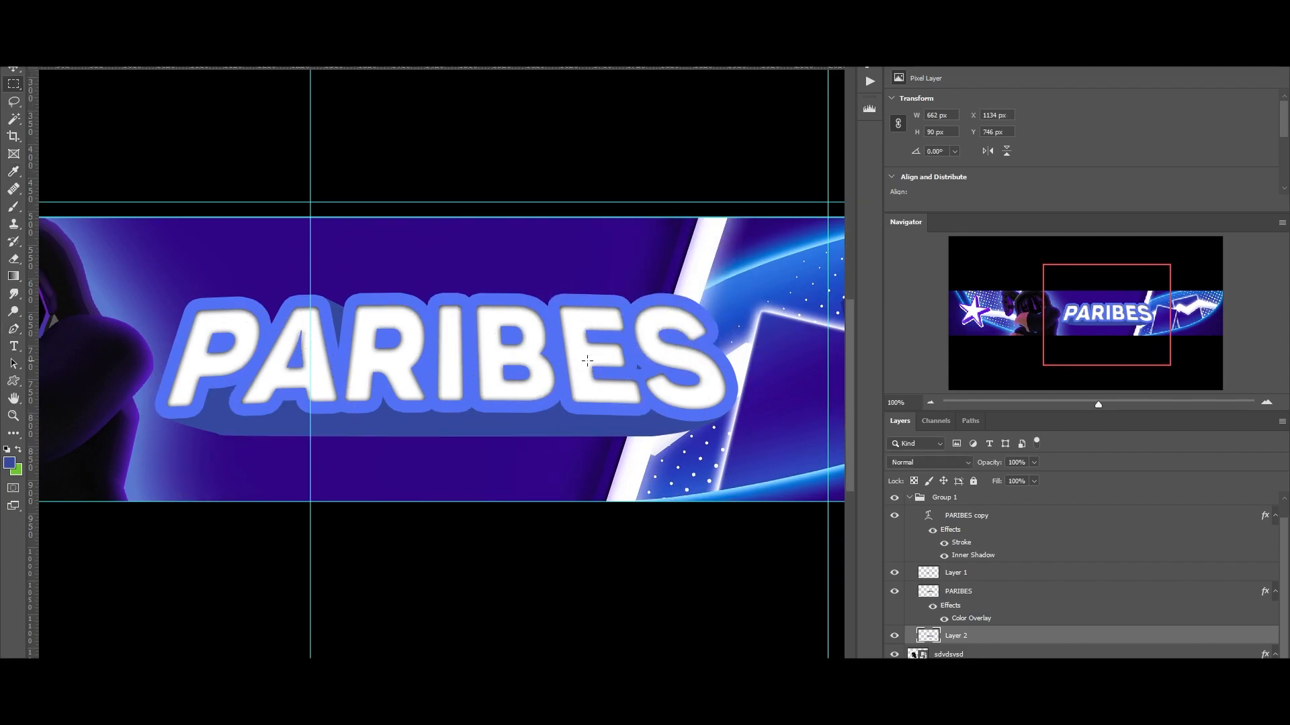
- Duplicate Group 1, hide the original and move it to the very bottom of the layer stack
{"action": "scroll", "coordinate": [587, 365], "scroll_direction": "up", "scroll_amount": 2, "text": "ctrl"}
{"action": "scroll", "coordinate": [587, 376], "scroll_direction": "down", "scroll_amount": 5, "text": "ctrl"}
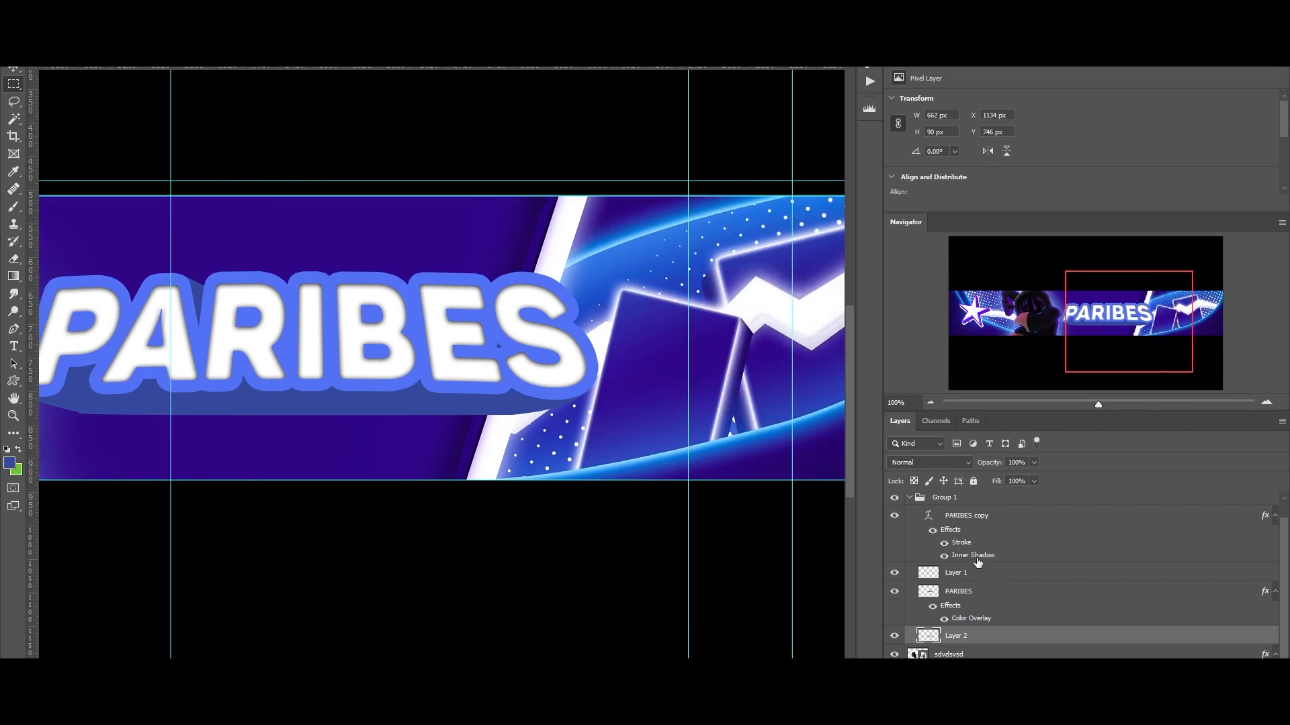
{"action": "scroll", "coordinate": [956, 589], "scroll_direction": "up", "scroll_amount": 1}
{"action": "left_click", "coordinate": [910, 520]}
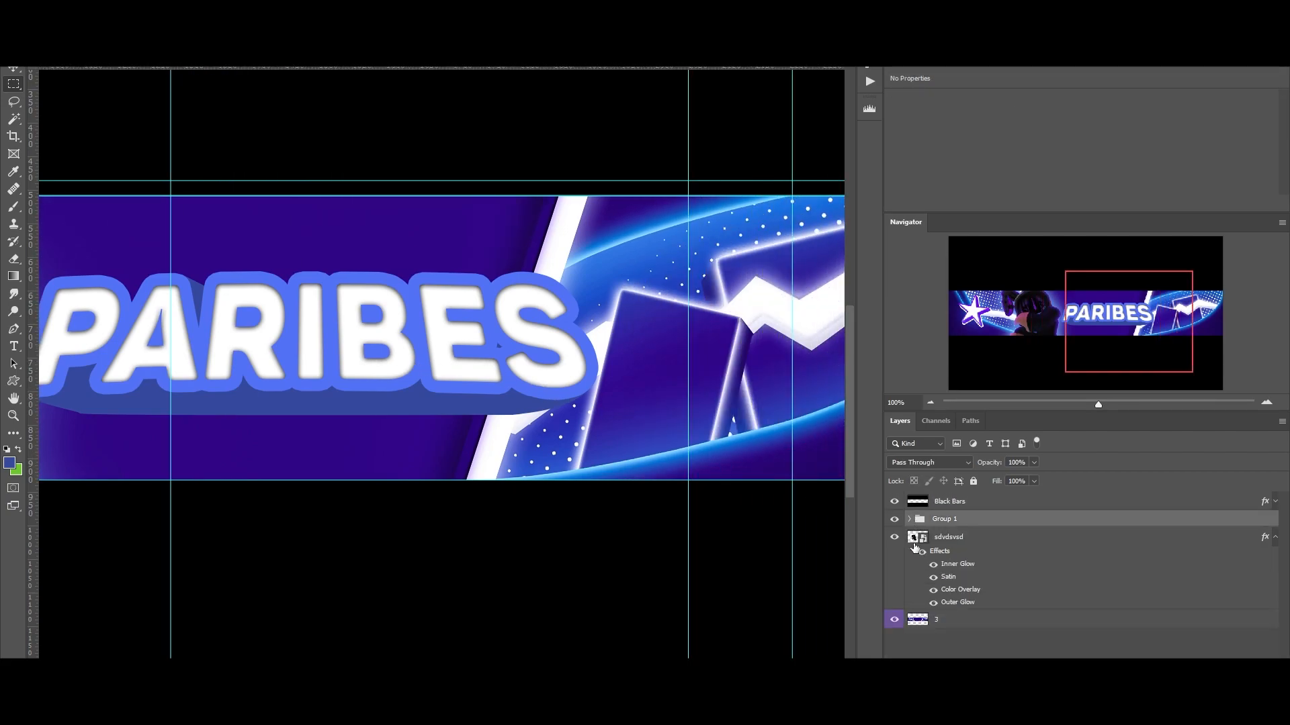
{"action": "key", "text": "ctrl+j"}
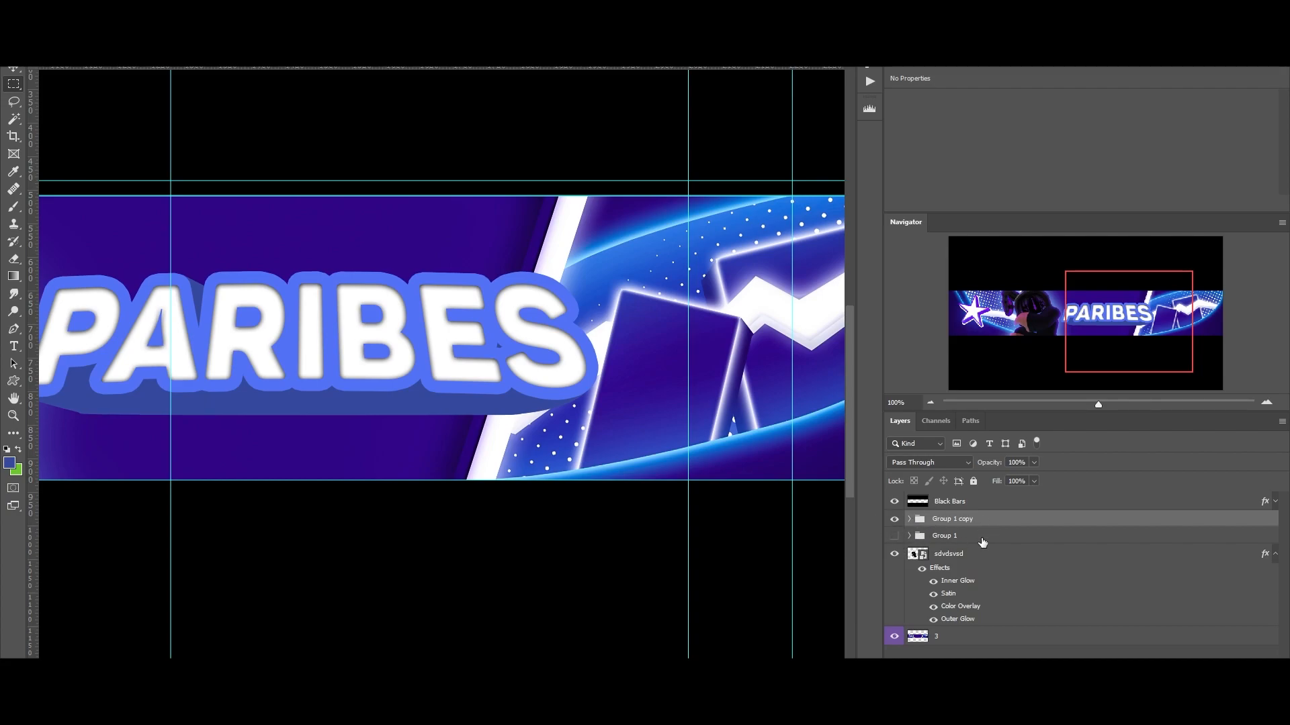
{"action": "left_click", "coordinate": [941, 538]}
{"action": "left_click_drag", "start_coordinate": [941, 537], "coordinate": [908, 639]}
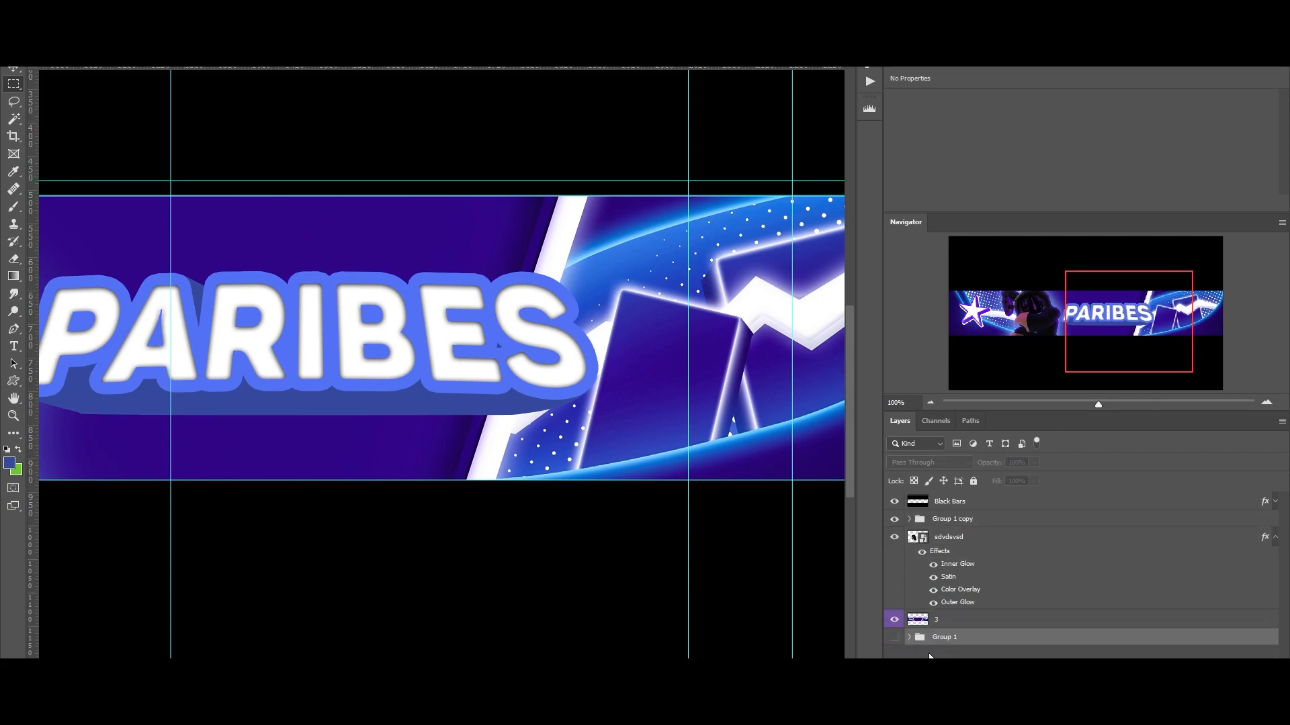
- Merge the Group 1 copy into a single layer
{"action": "right_click", "coordinate": [972, 521]}
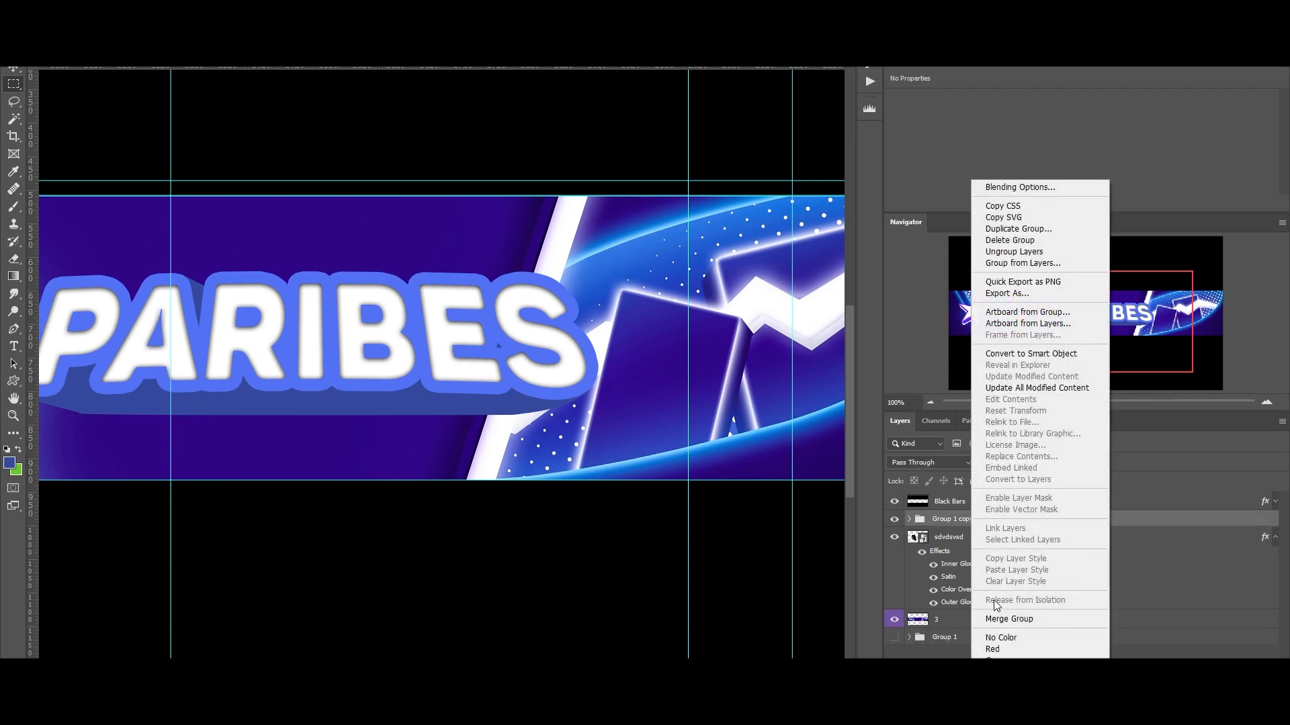
{"action": "left_click", "coordinate": [994, 614]}
{"action": "scroll", "coordinate": [488, 457], "scroll_direction": "left", "scroll_amount": 4, "text": "ctrl"}
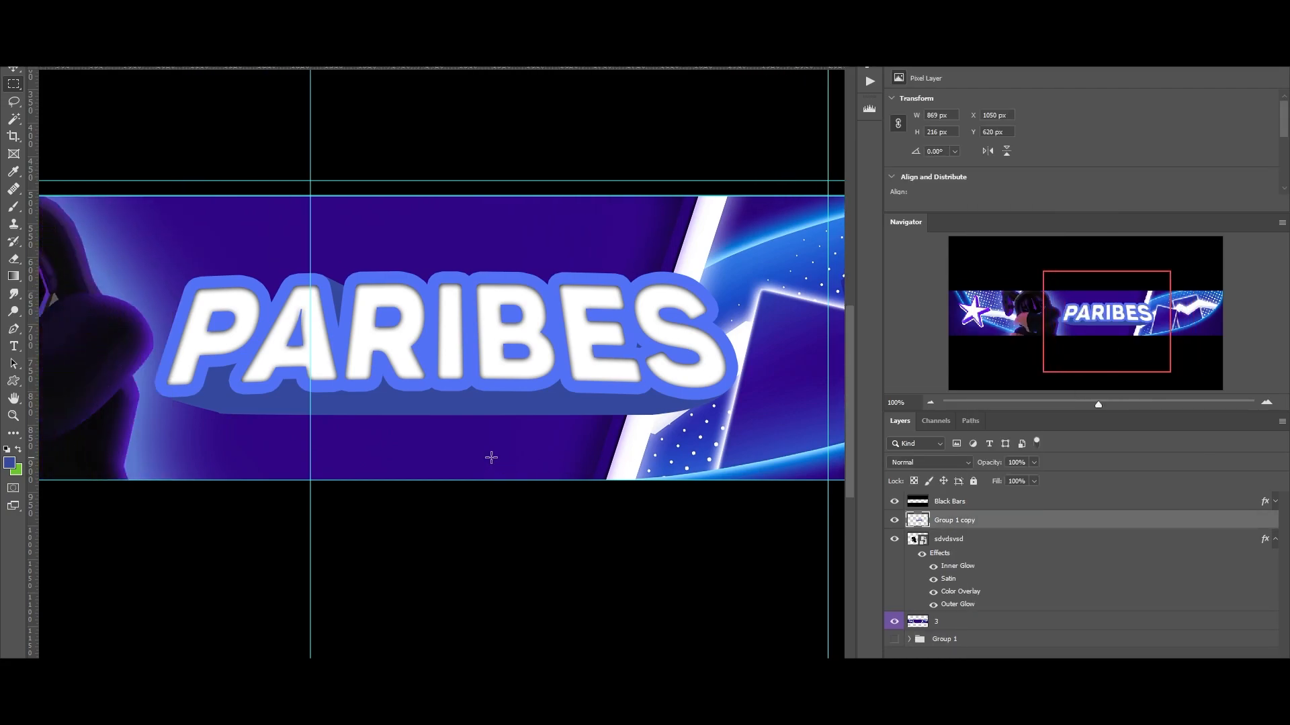
- Add a Gradient Overlay to the Group 1 copy layer using the black-to-white preset from the Basics set
{"action": "double_click", "coordinate": [1201, 520]}
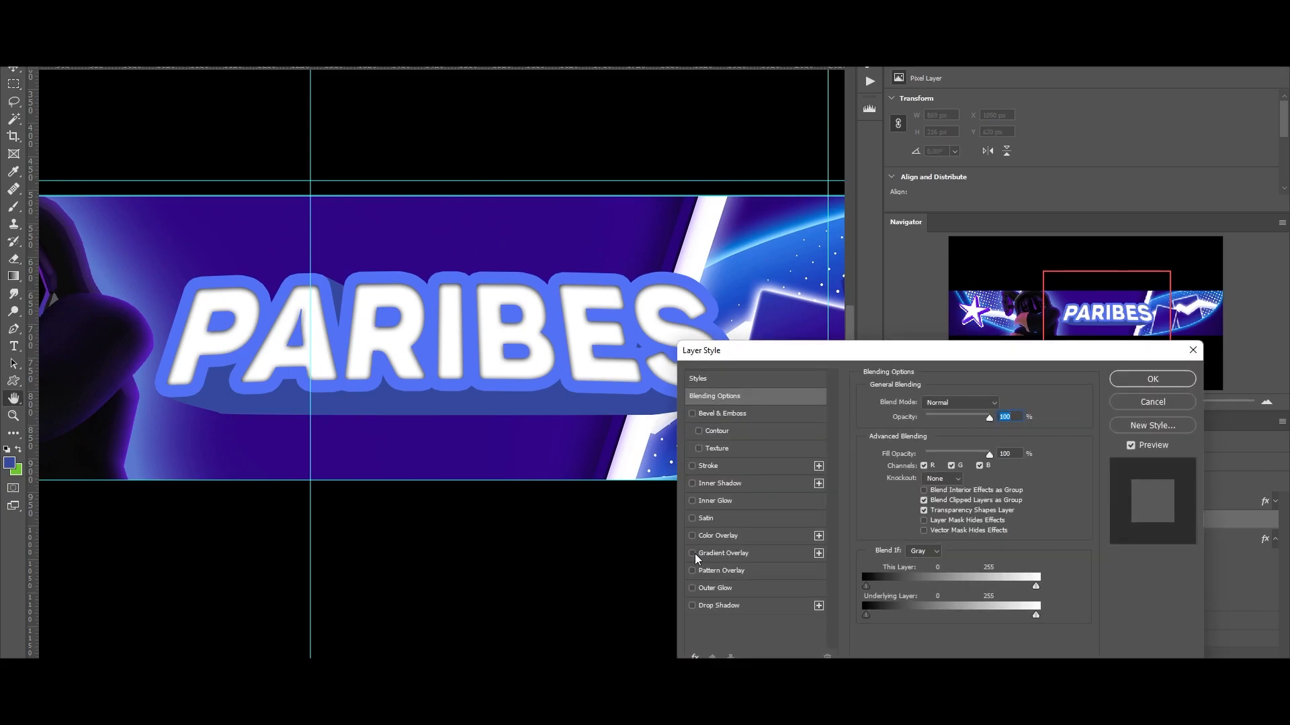
{"action": "left_click", "coordinate": [692, 554]}
{"action": "left_click", "coordinate": [716, 553]}
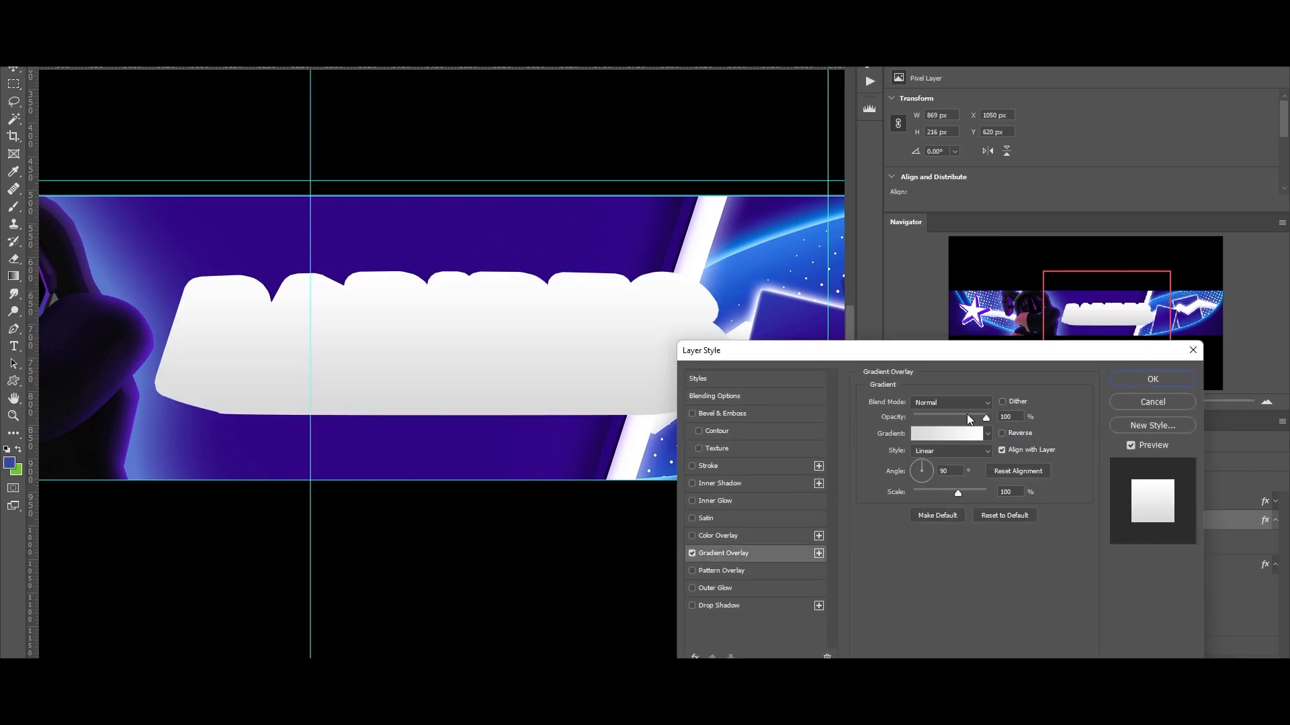
{"action": "left_click", "coordinate": [986, 435]}
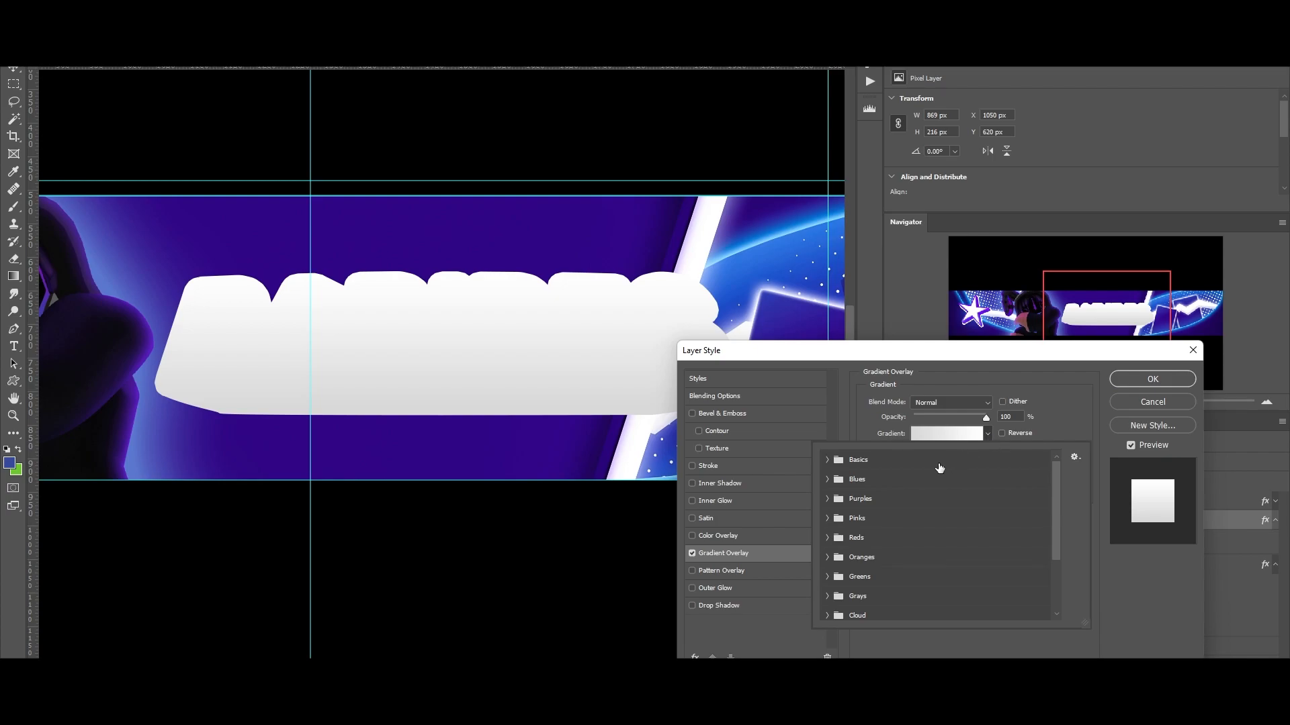
{"action": "left_click", "coordinate": [827, 460]}
{"action": "left_click", "coordinate": [883, 476]}
{"action": "left_click", "coordinate": [969, 525]}
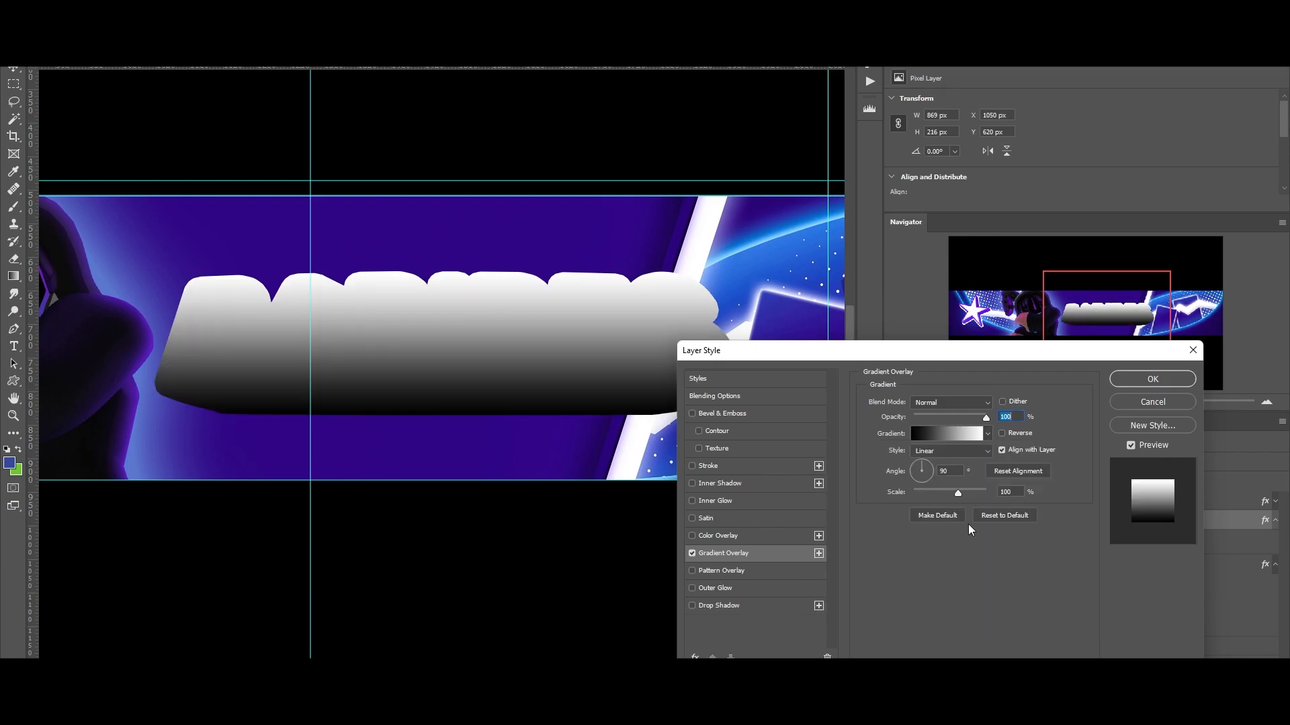
- Recolour the gradient's black stop with the banner's purple background colour, 300586
{"action": "left_click", "coordinate": [931, 435]}
{"action": "left_click", "coordinate": [764, 357]}
{"action": "left_click", "coordinate": [824, 415]}
{"action": "left_click", "coordinate": [576, 227]}
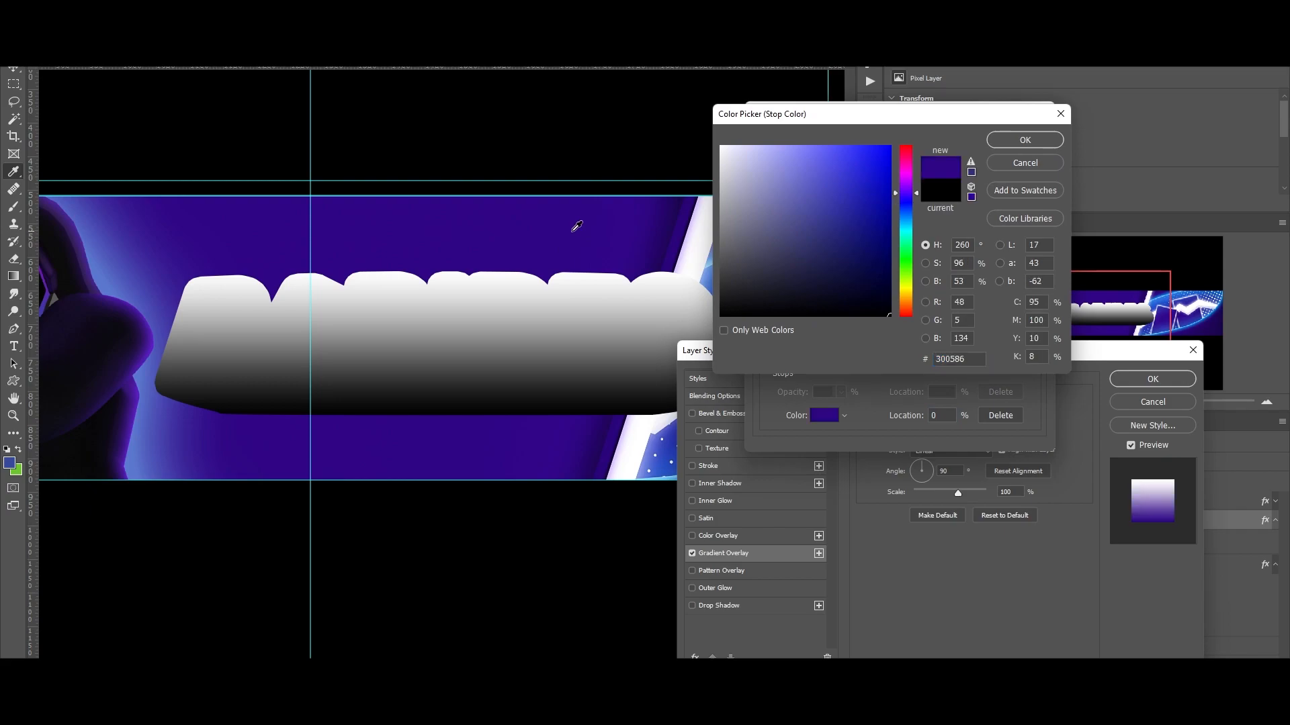
{"action": "left_click", "coordinate": [1012, 141]}
- Set the gradient's white stop to bright blue 007eff and accept the edited gradient
{"action": "double_click", "coordinate": [1034, 360]}
{"action": "left_click", "coordinate": [905, 222]}
{"action": "mouse_move", "coordinate": [906, 220]}
{"action": "left_mouse_down"}
{"action": "mouse_move", "coordinate": [895, 215]}
{"action": "mouse_move", "coordinate": [908, 121]}
{"action": "left_mouse_up"}
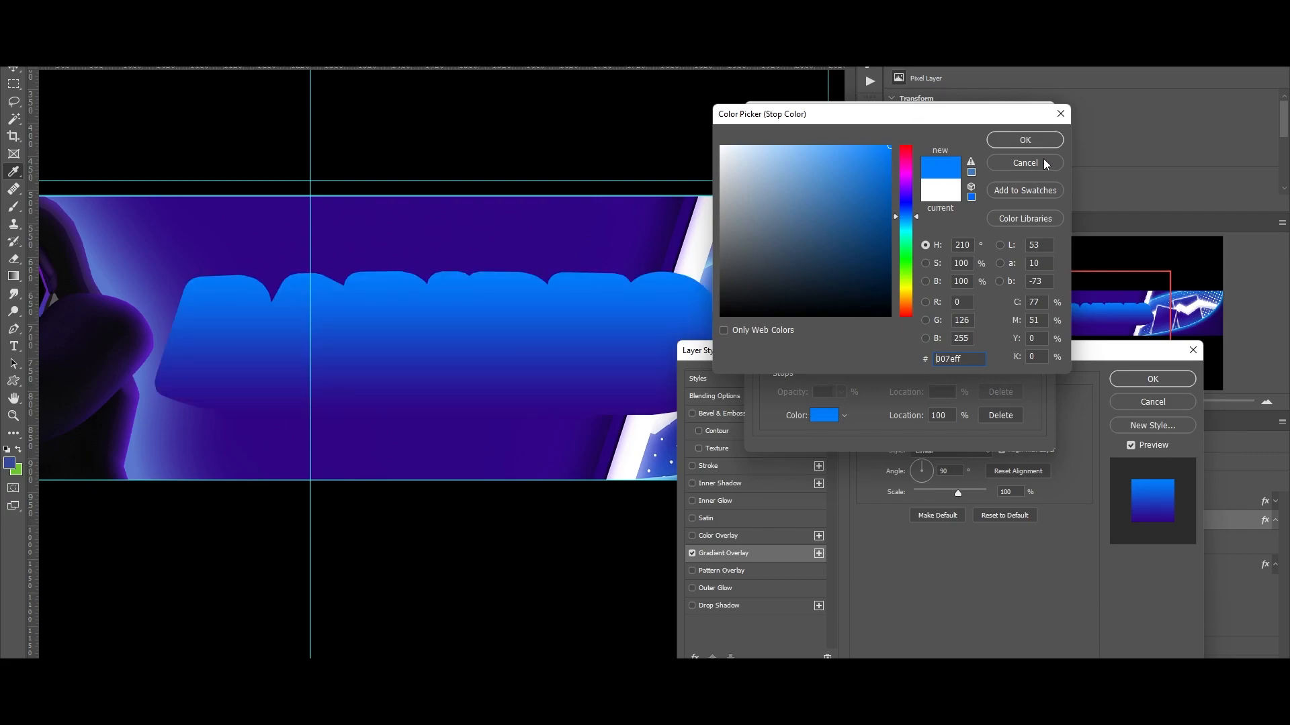
{"action": "left_click", "coordinate": [1025, 140]}
{"action": "left_click", "coordinate": [1019, 145]}
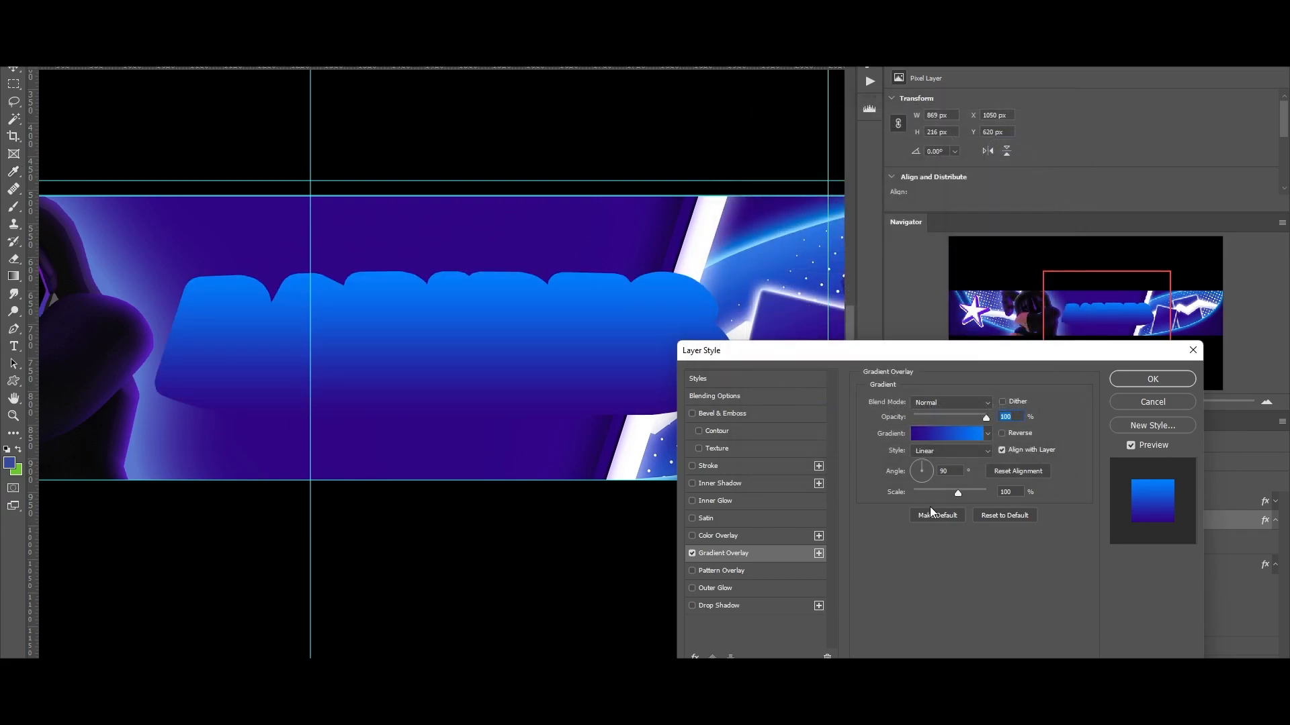
- Set the Gradient Overlay to the Overlay blend mode at 100% opacity with a scale of 49%
{"action": "mouse_move", "coordinate": [950, 489]}
{"action": "left_mouse_down"}
{"action": "mouse_move", "coordinate": [915, 489]}
{"action": "mouse_move", "coordinate": [929, 485]}
{"action": "left_mouse_up"}
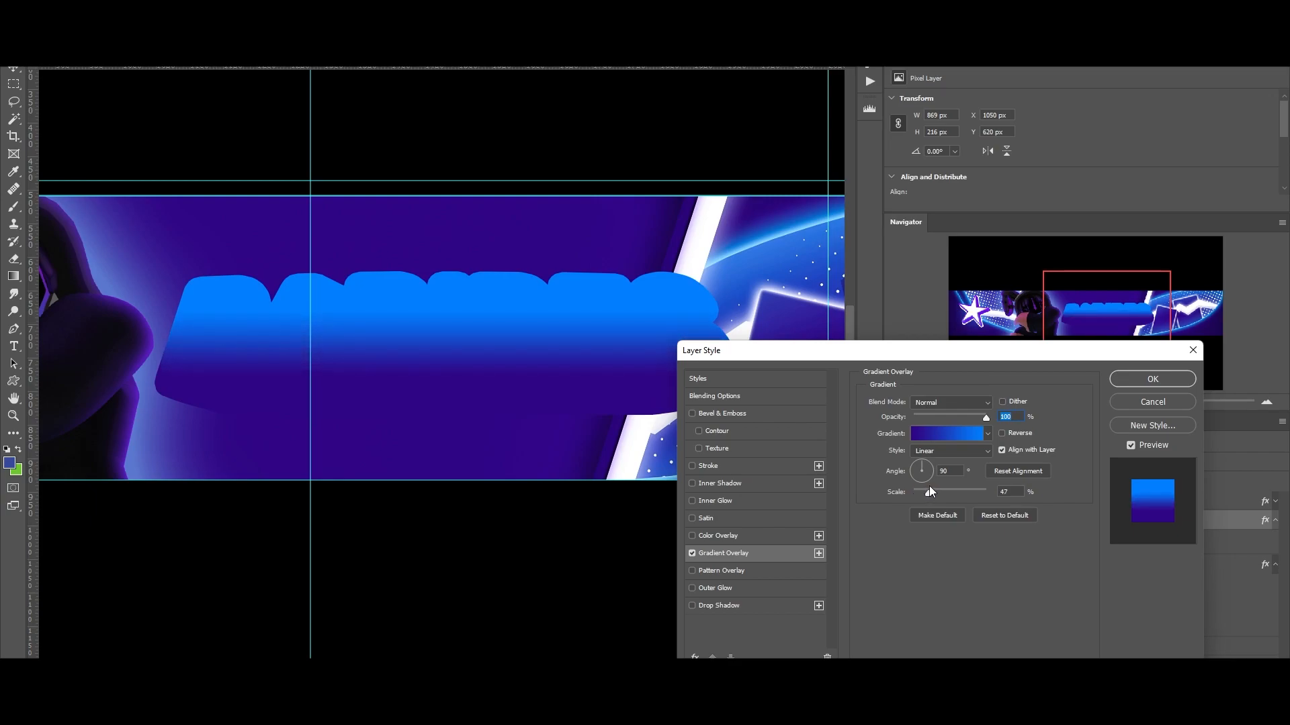
{"action": "left_click", "coordinate": [942, 403]}
{"action": "left_click", "coordinate": [937, 562]}
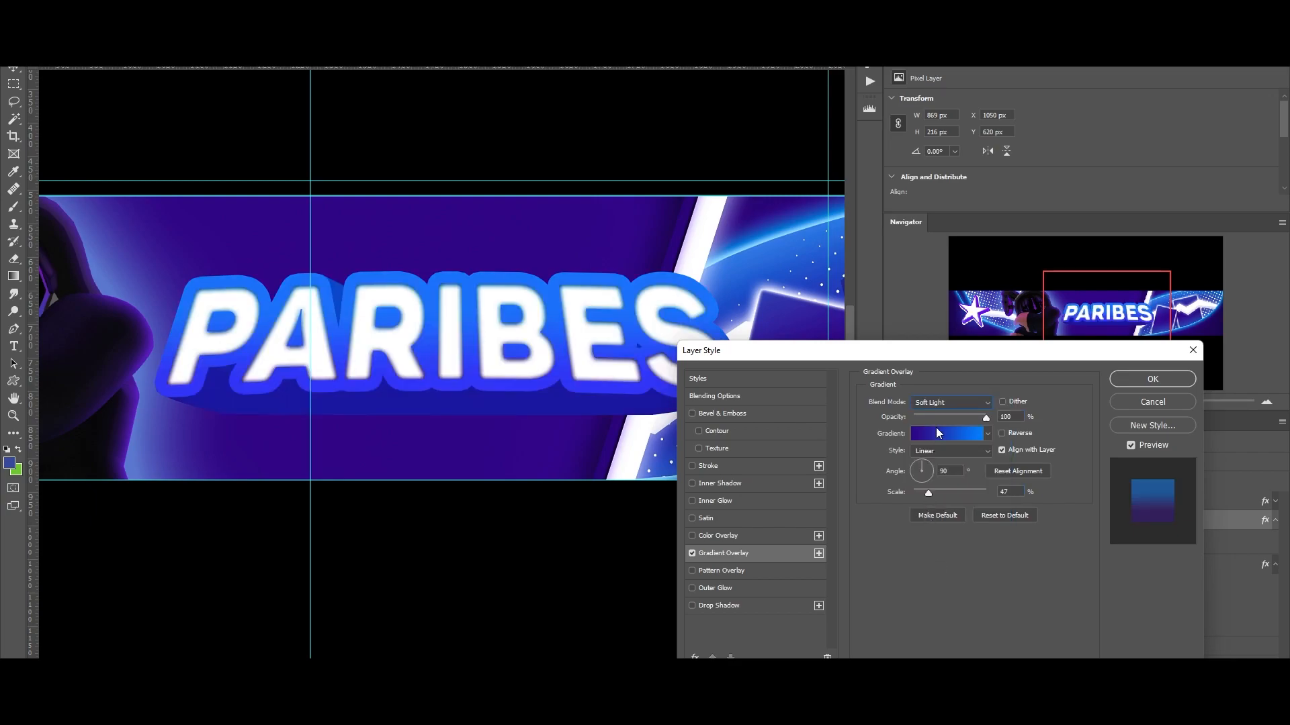
{"action": "scroll", "coordinate": [952, 404], "scroll_direction": "up", "scroll_amount": 1}
{"action": "left_click_drag", "start_coordinate": [965, 417], "coordinate": [1021, 417]}
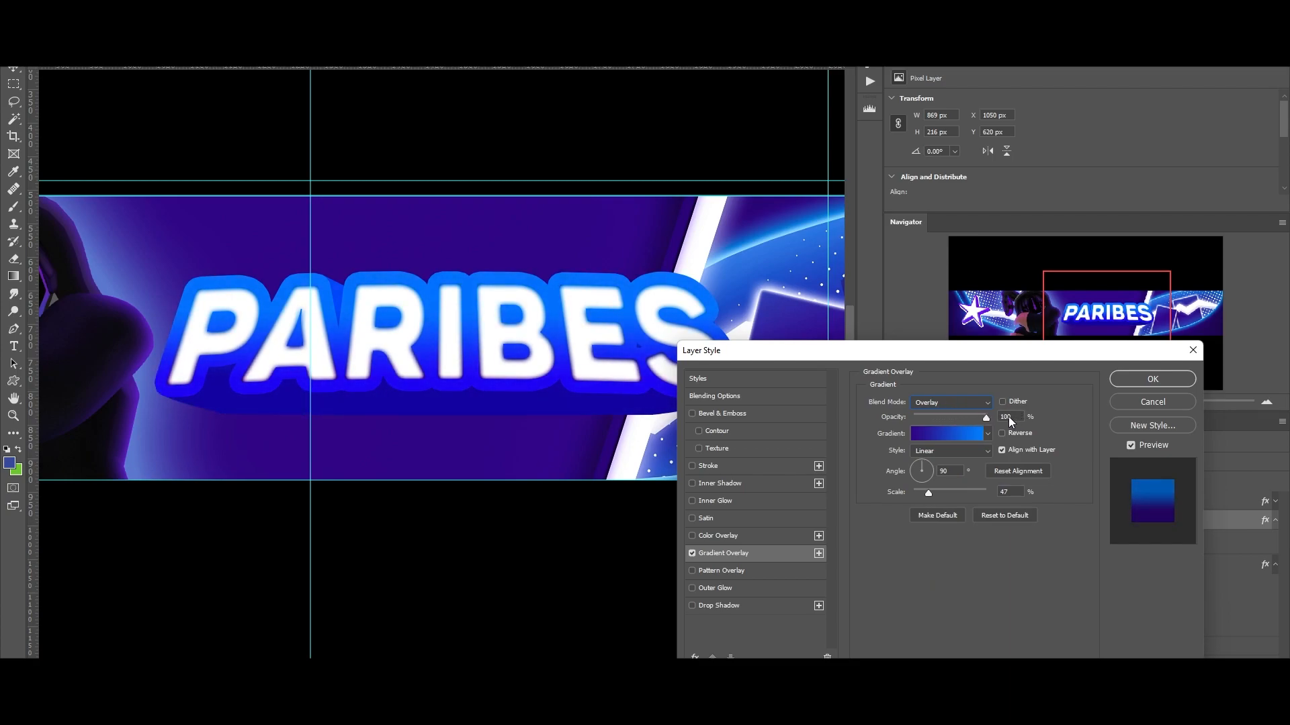
{"action": "mouse_move", "coordinate": [937, 493]}
{"action": "left_mouse_down"}
{"action": "mouse_move", "coordinate": [954, 486]}
{"action": "mouse_move", "coordinate": [920, 488]}
{"action": "mouse_move", "coordinate": [930, 479]}
{"action": "left_mouse_up"}
{"action": "mouse_move", "coordinate": [463, 389]}
{"action": "left_mouse_down"}
{"action": "mouse_move", "coordinate": [469, 377]}
{"action": "mouse_move", "coordinate": [467, 390]}
{"action": "left_mouse_up"}
- Set the Gradient Overlay's angle to -90° and lower its opacity to 73%
{"action": "left_click", "coordinate": [957, 470]}
{"action": "type", "text": "-90"}
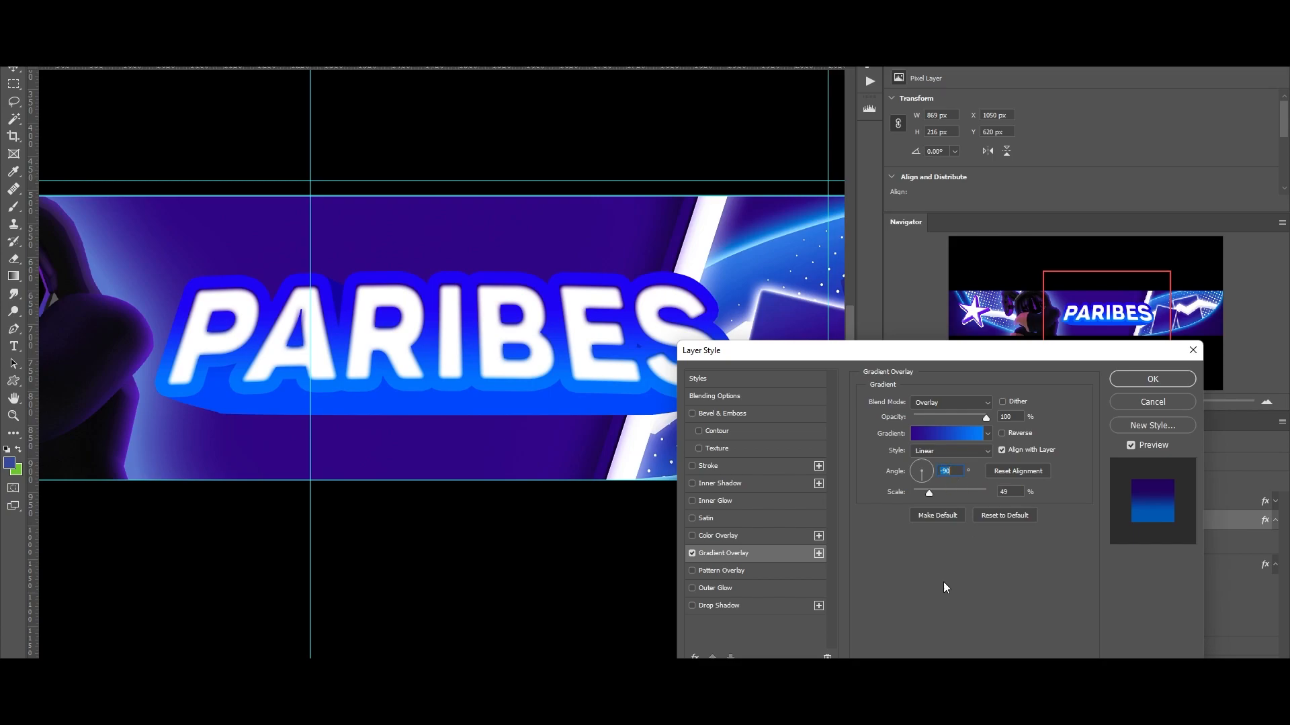
{"action": "left_click_drag", "start_coordinate": [953, 416], "coordinate": [961, 417]}
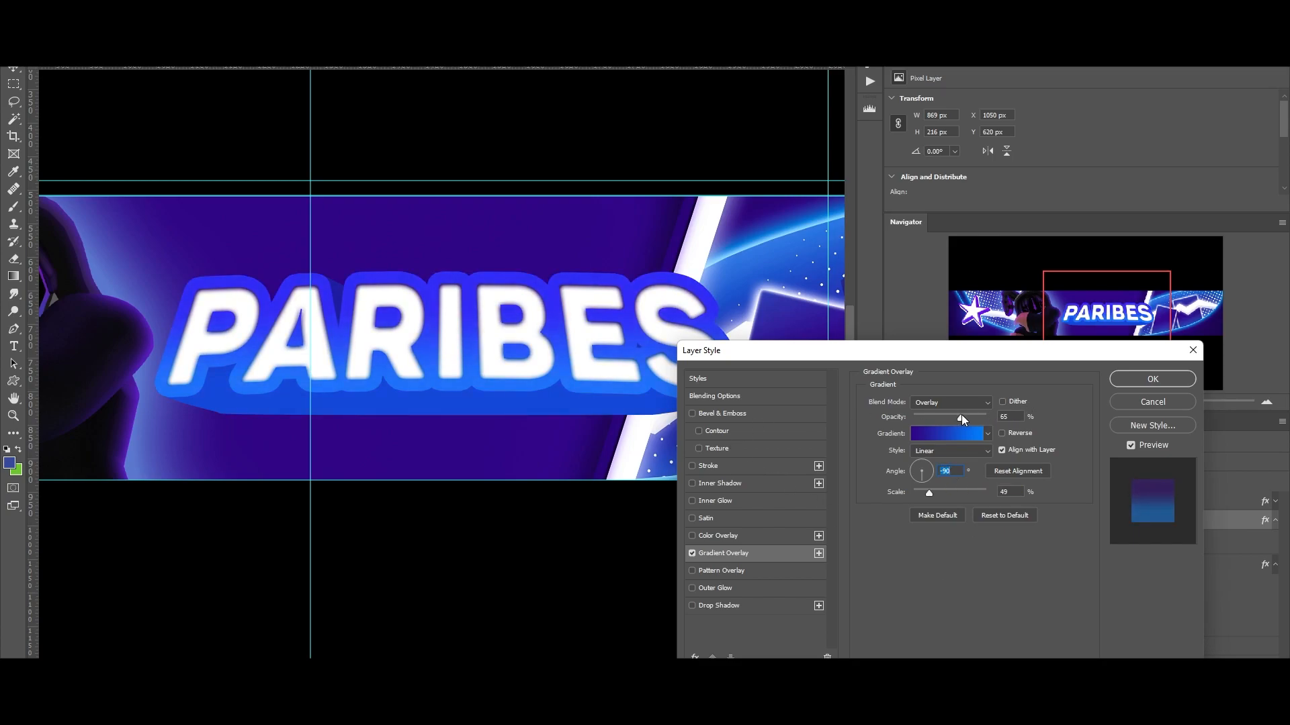
{"action": "left_click", "coordinate": [967, 415]}
- Replace the overlay's gradient with the black-to-white preset from the Basics set and set its opacity to 100%
{"action": "left_click", "coordinate": [987, 435]}
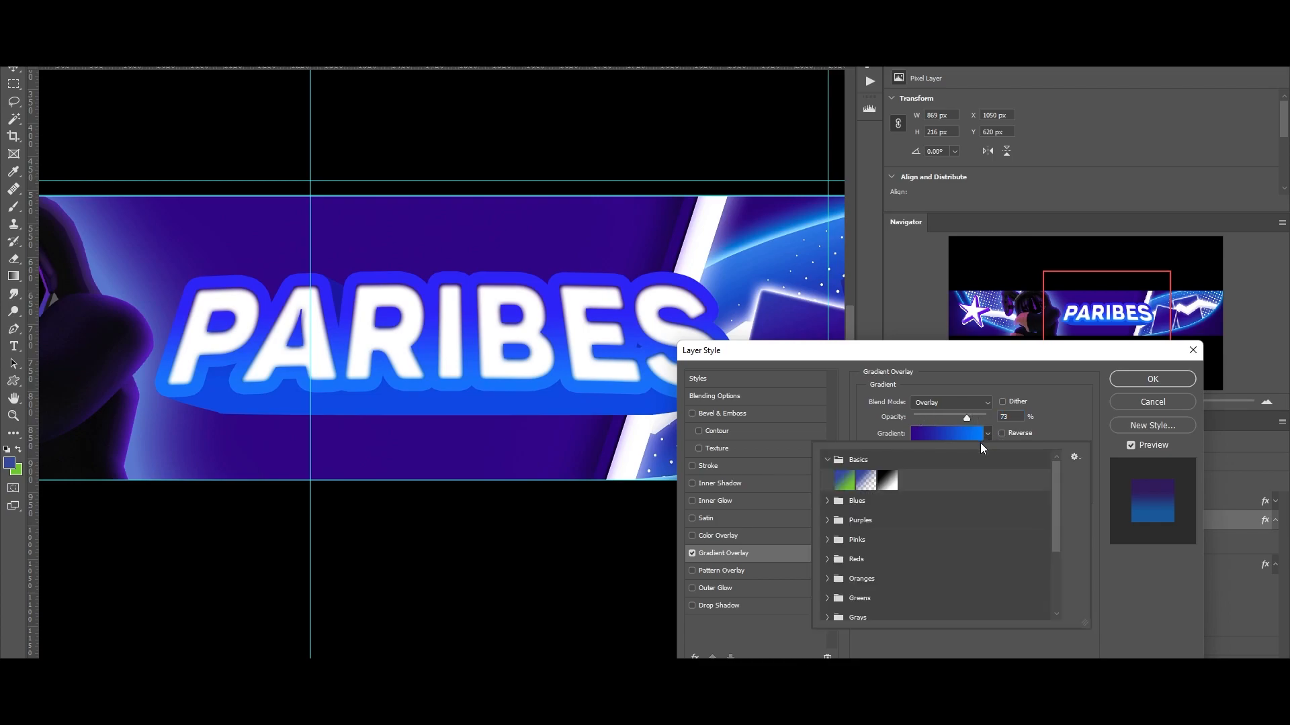
{"action": "left_click", "coordinate": [888, 479]}
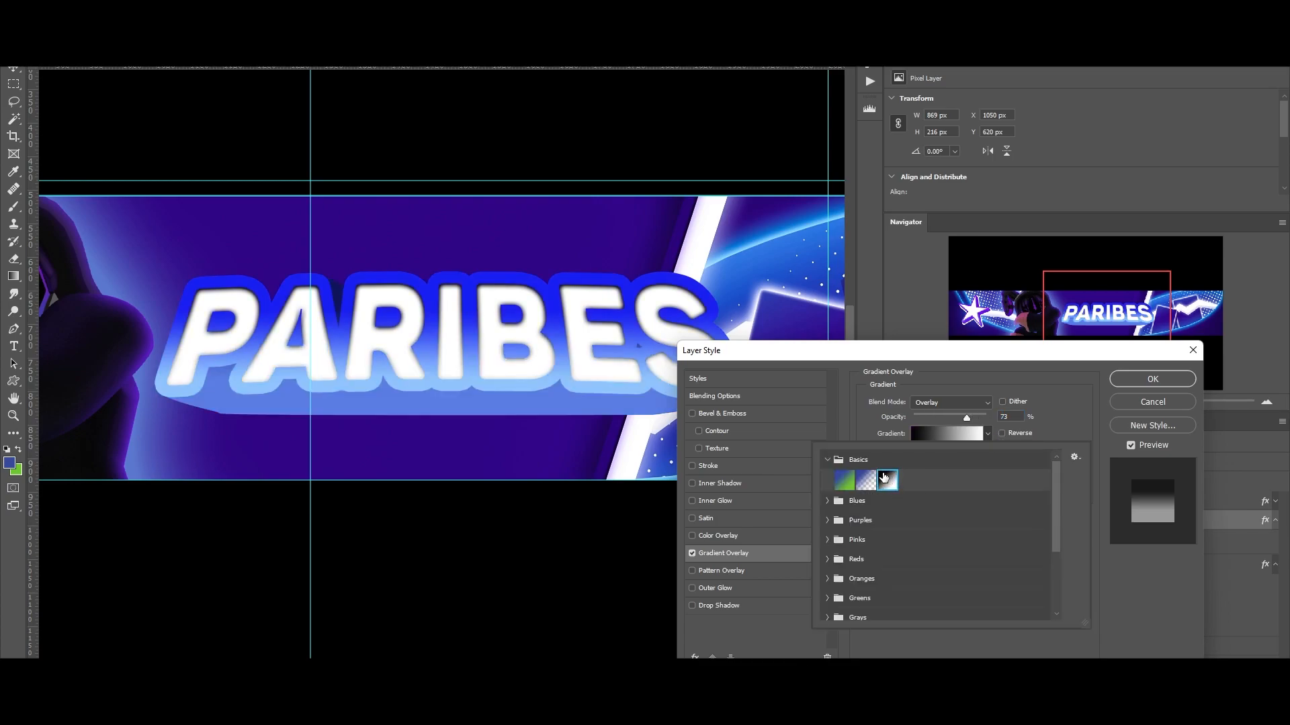
{"action": "left_click", "coordinate": [1107, 532]}
{"action": "key", "text": "ctrl+z"}
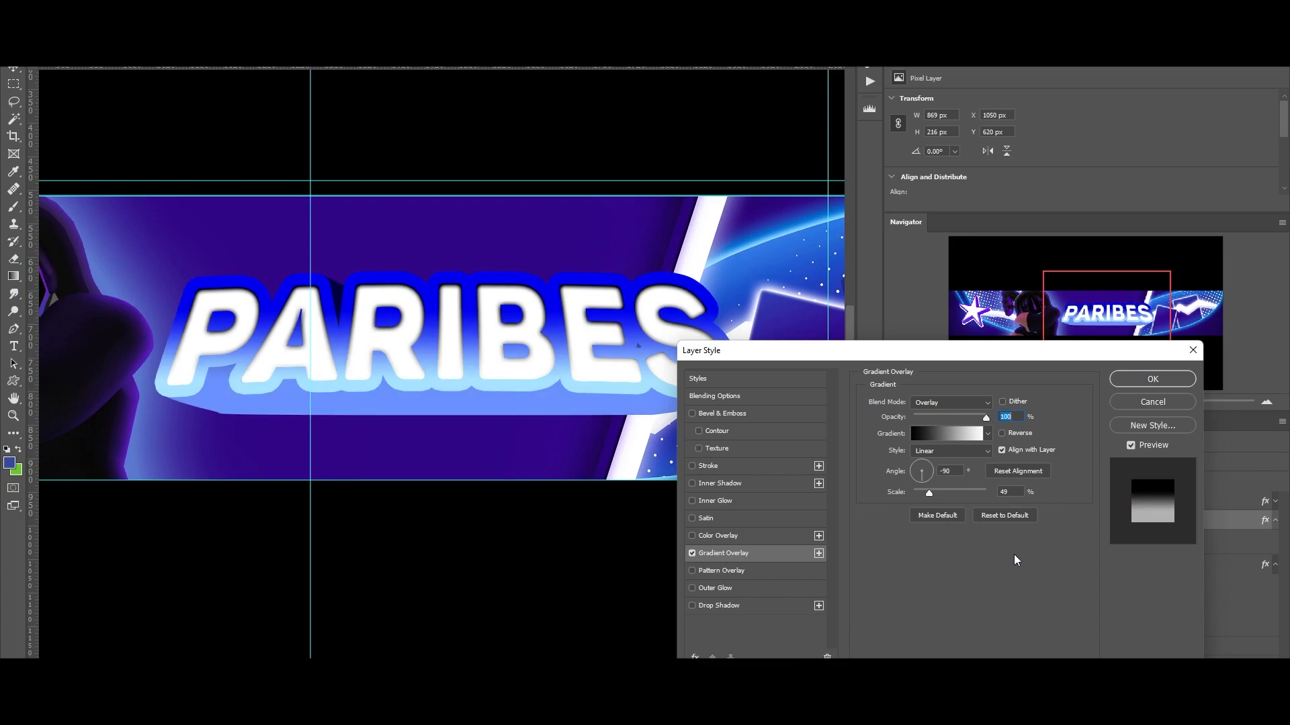
- Open the overlay's gradient for editing and recolour its white stop with the copied purple, 2e0583
{"action": "left_click", "coordinate": [961, 433]}
{"action": "double_click", "coordinate": [1035, 359]}
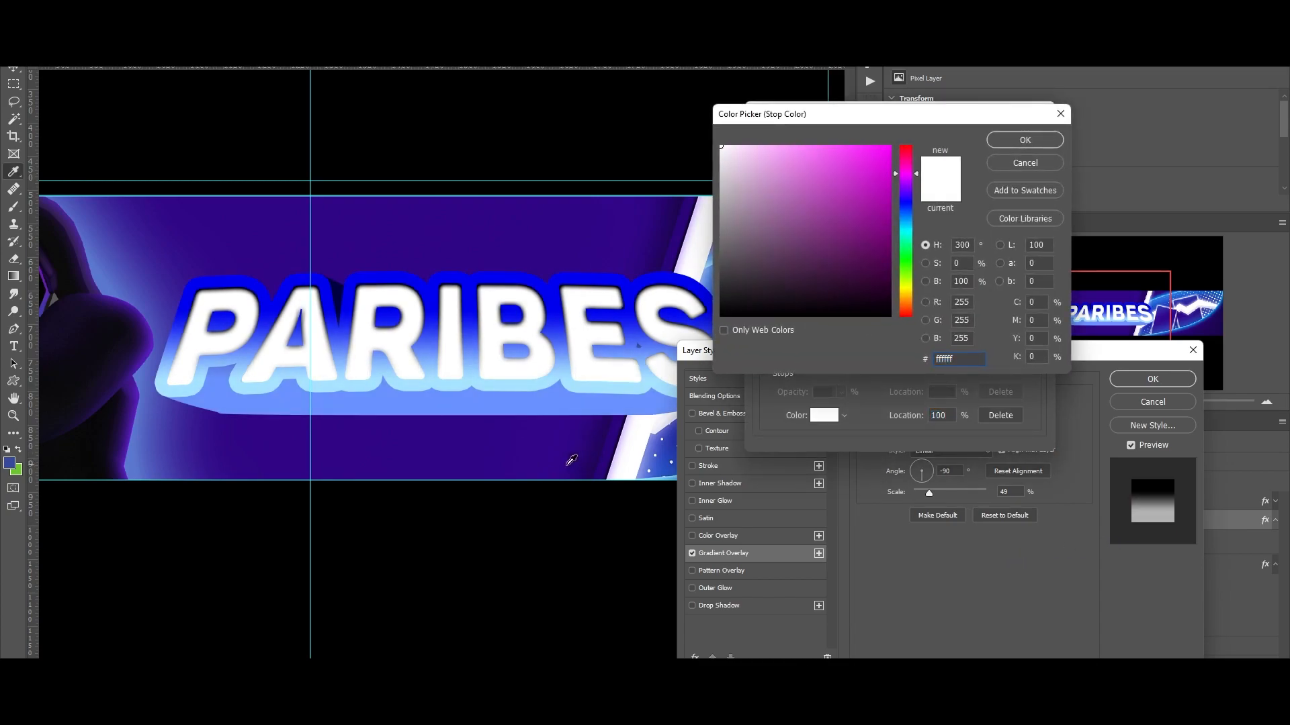
{"action": "key", "text": "ctrl+v"}
{"action": "left_click", "coordinate": [1010, 141]}
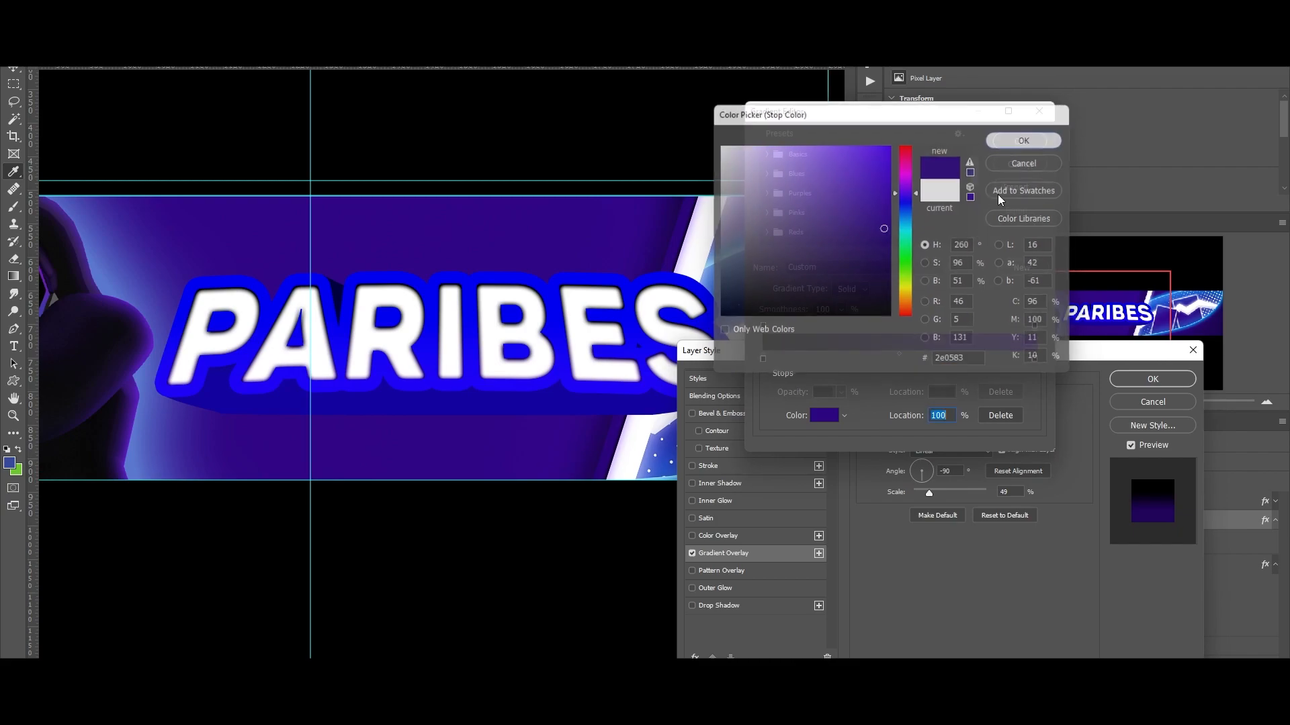
- Recolour the gradient's black stop with a light blue sampled from the banner artwork beside the title
{"action": "double_click", "coordinate": [763, 358]}
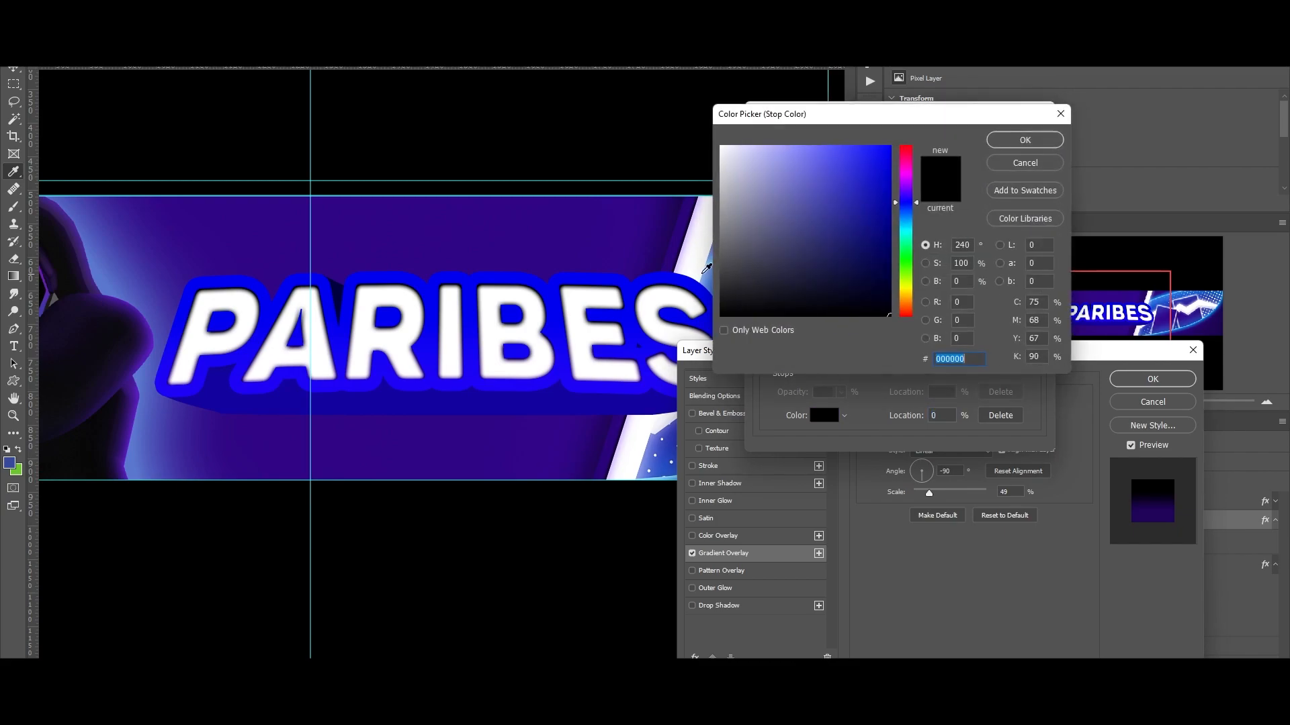
{"action": "left_click", "coordinate": [710, 261]}
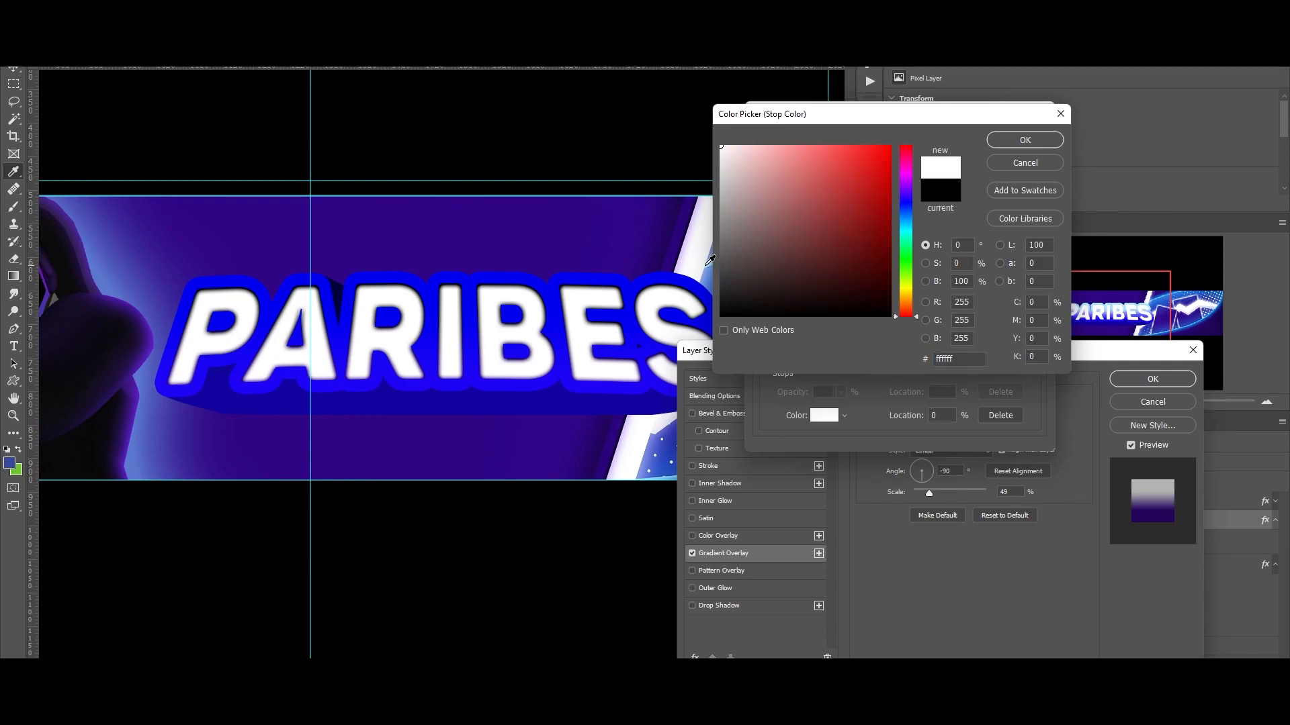
{"action": "left_click_drag", "start_coordinate": [804, 113], "coordinate": [940, 122]}
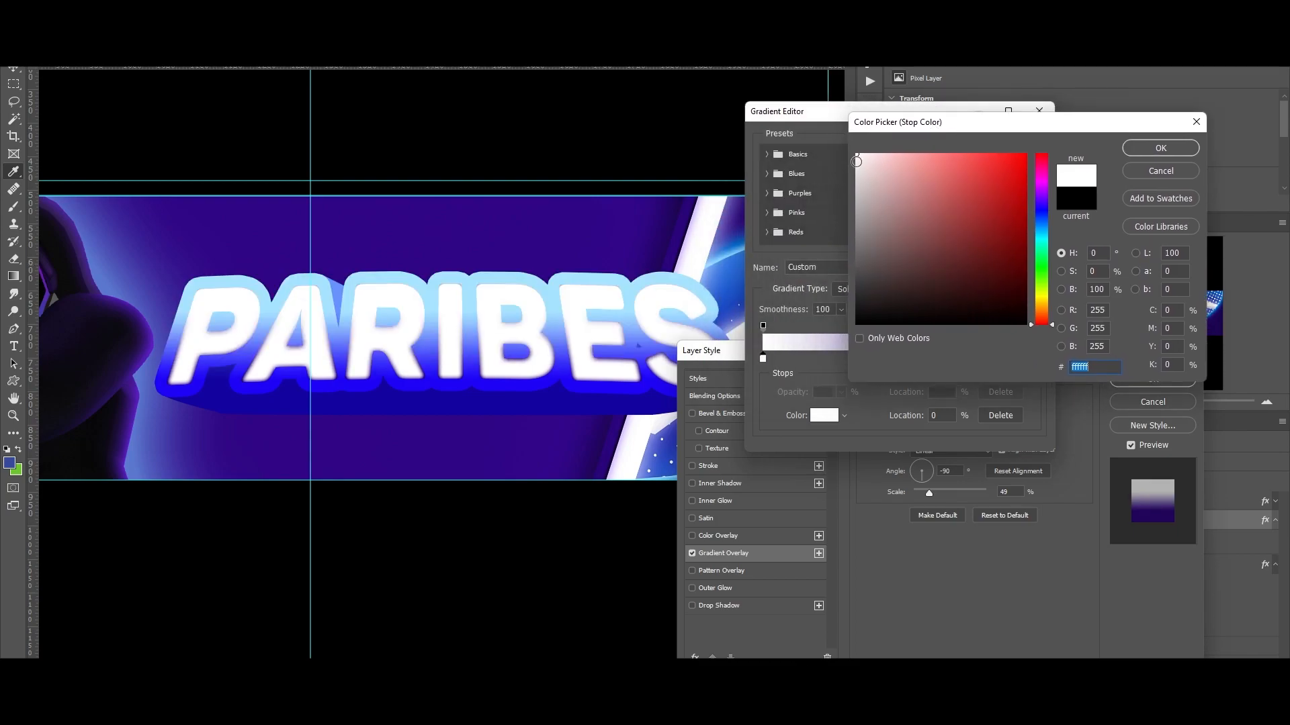
{"action": "left_click", "coordinate": [724, 256]}
{"action": "left_click", "coordinate": [1144, 151]}
- Lighten the gradient's purple end stop to a bright violet of the same hue
{"action": "double_click", "coordinate": [1034, 363]}
{"action": "mouse_move", "coordinate": [1013, 206]}
{"action": "left_mouse_down"}
{"action": "mouse_move", "coordinate": [993, 170]}
{"action": "mouse_move", "coordinate": [947, 151]}
{"action": "left_mouse_up"}
{"action": "left_click", "coordinate": [1142, 147]}
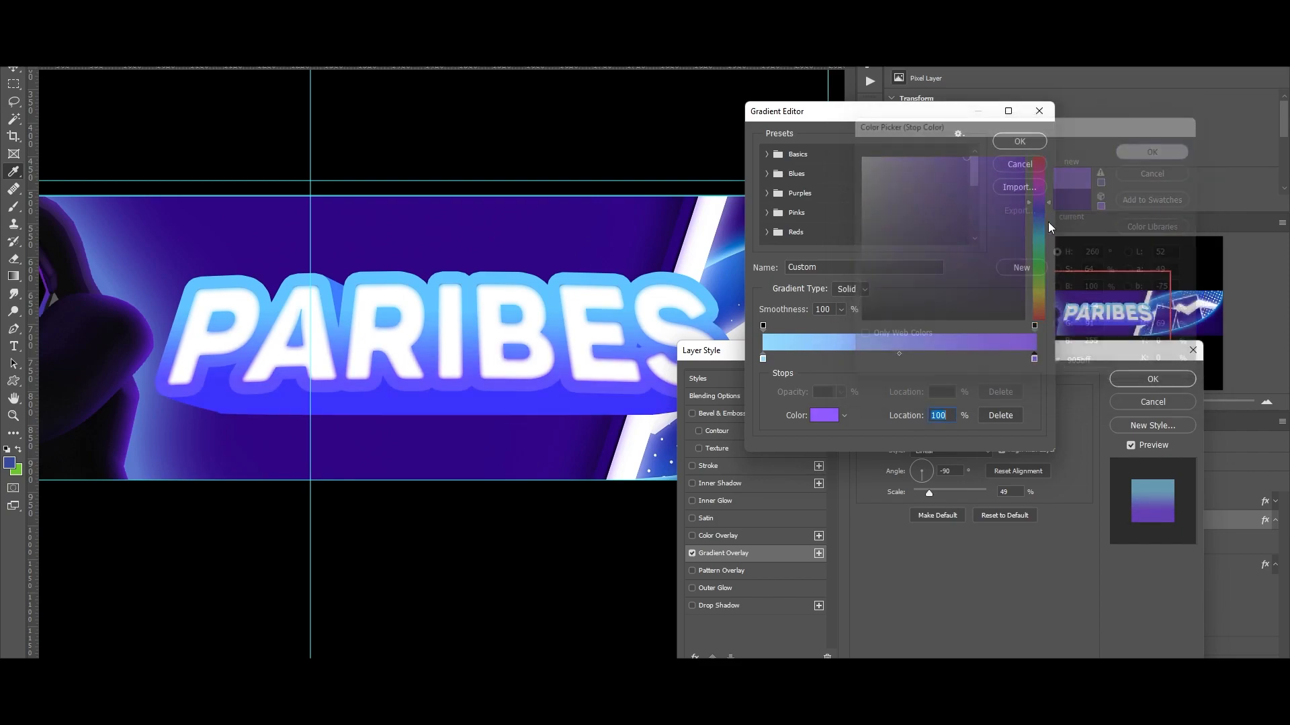
- Accept the edited gradient and set the Gradient Overlay to about 62% opacity and 66% scale
{"action": "left_click", "coordinate": [1020, 142]}
{"action": "left_click_drag", "start_coordinate": [946, 416], "coordinate": [959, 420]}
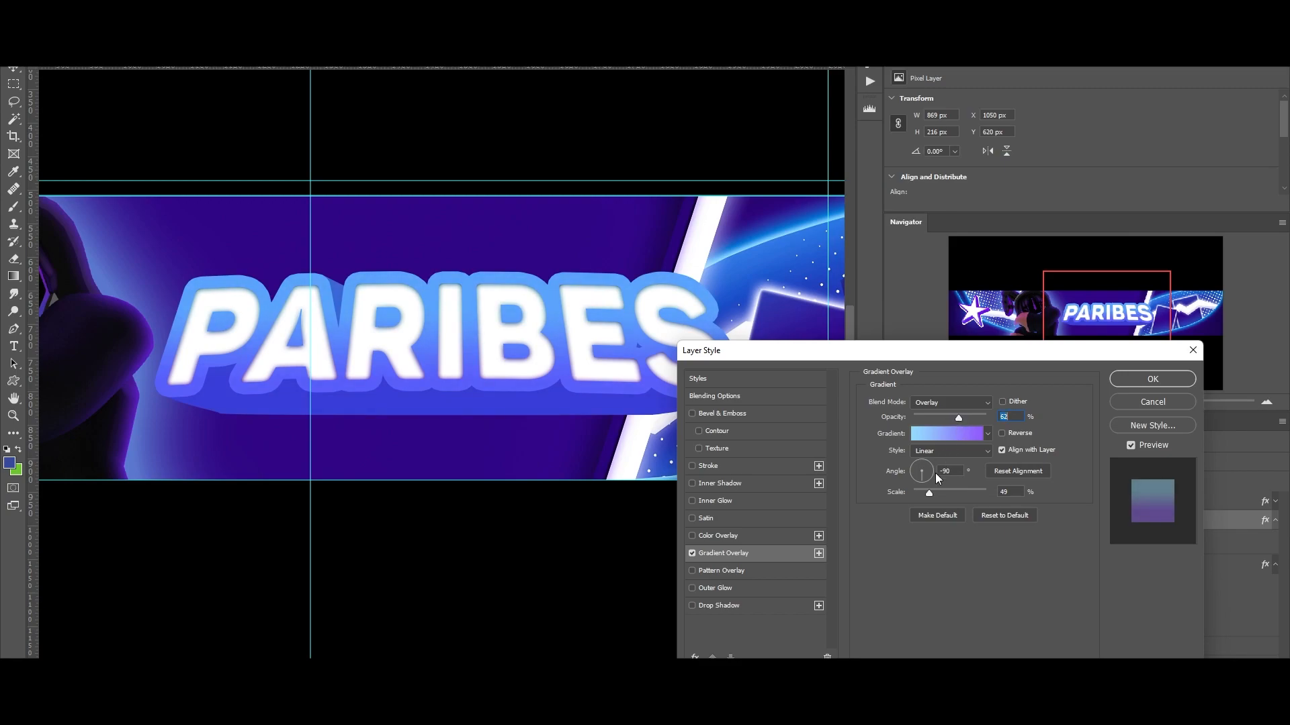
{"action": "mouse_move", "coordinate": [942, 496]}
{"action": "left_mouse_down"}
{"action": "mouse_move", "coordinate": [918, 491]}
{"action": "mouse_move", "coordinate": [937, 492]}
{"action": "left_mouse_up"}
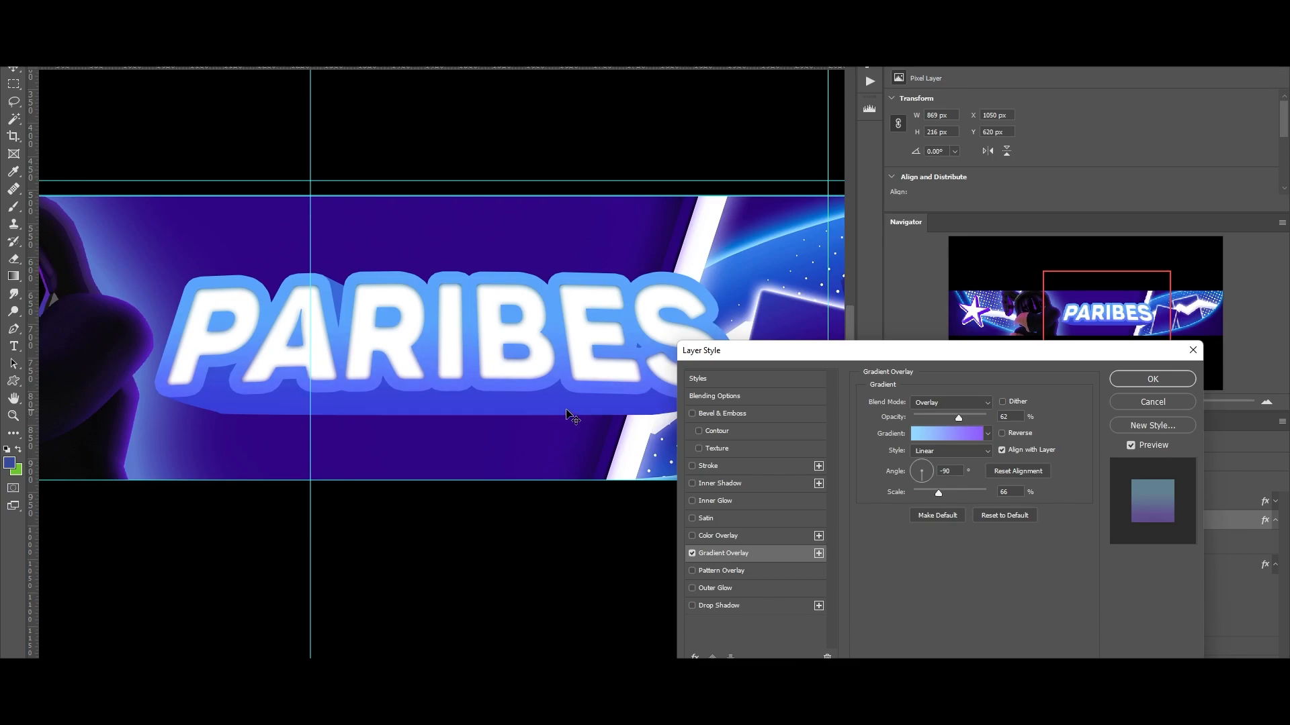
- Add a white Inner Glow in Screen mode to the title, about 16 px in size, with its opacity reduced below 100%
{"action": "left_click", "coordinate": [692, 500]}
{"action": "left_click", "coordinate": [709, 500]}
{"action": "left_click", "coordinate": [896, 449]}
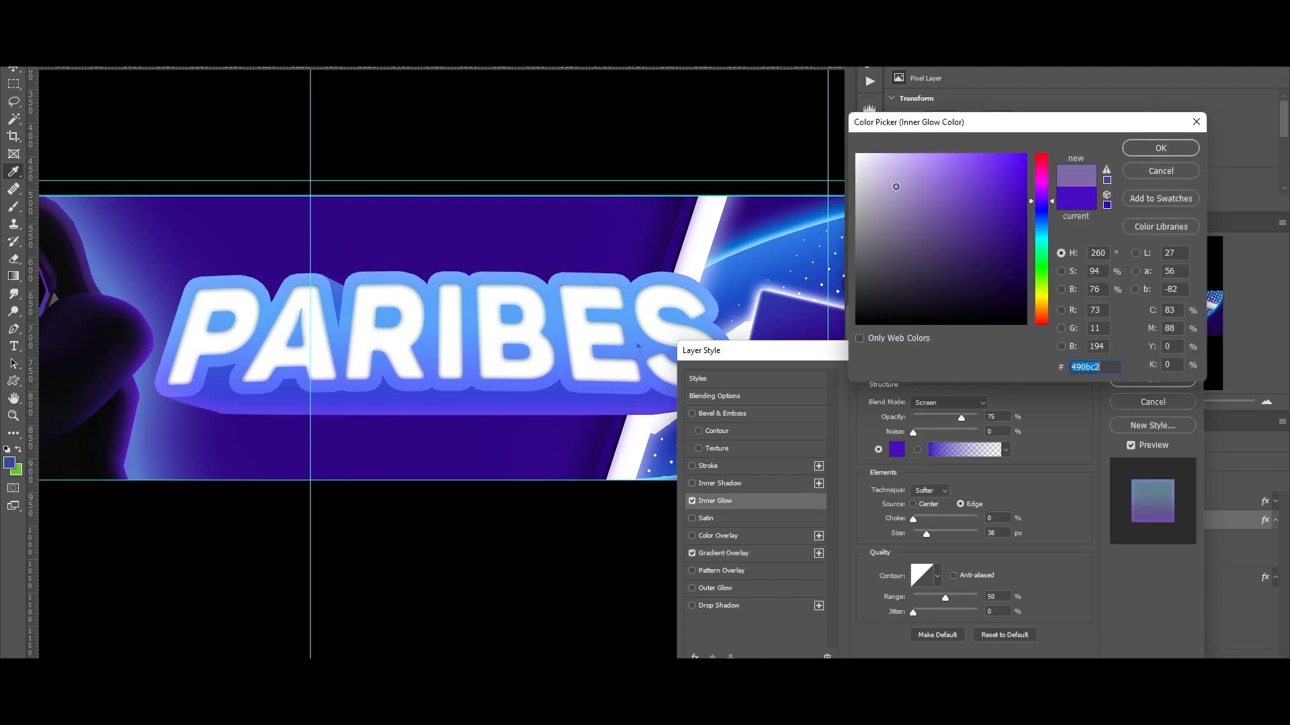
{"action": "left_click_drag", "start_coordinate": [866, 168], "coordinate": [761, 78]}
{"action": "left_click", "coordinate": [1160, 151]}
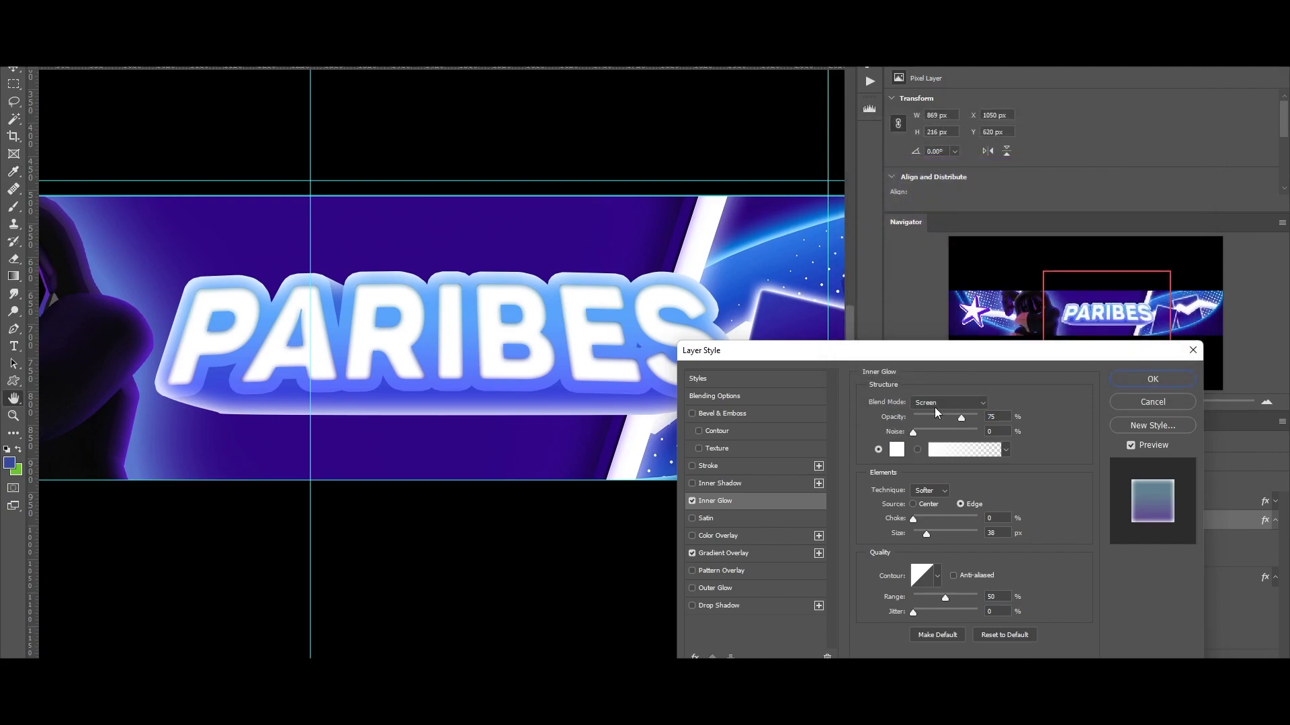
{"action": "type", "text": "100"}
{"action": "left_click_drag", "start_coordinate": [926, 534], "coordinate": [922, 535]}
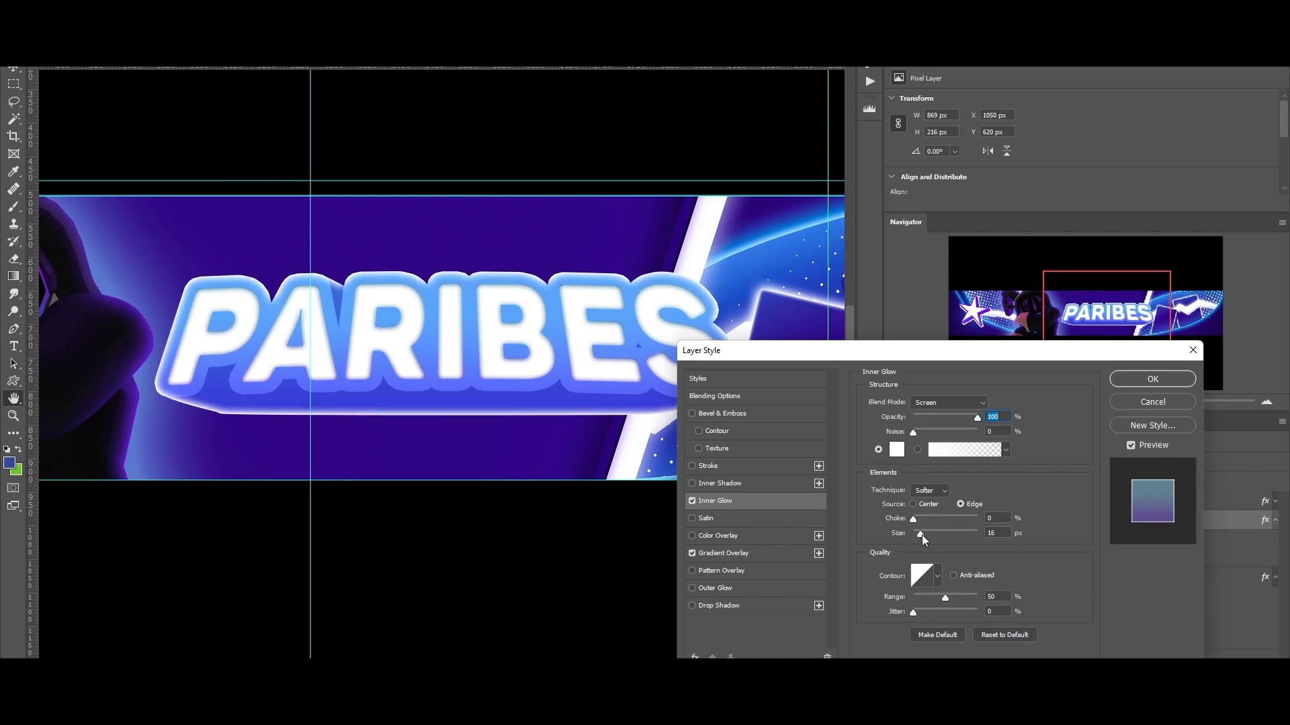
{"action": "left_click_drag", "start_coordinate": [977, 417], "coordinate": [961, 418]}
- Add a white Outer Glow to the title with a size of about 49 px and 38% opacity, and accept the layer styles
{"action": "left_click", "coordinate": [713, 588]}
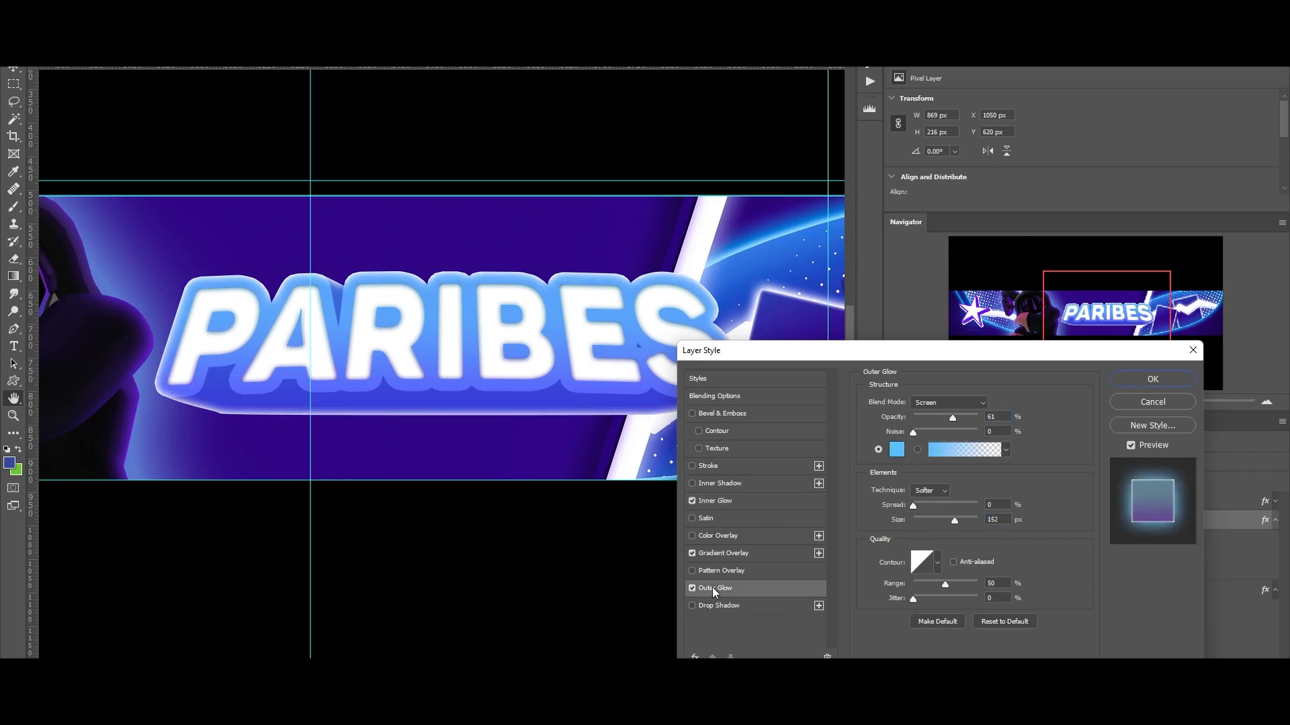
{"action": "left_click", "coordinate": [896, 450]}
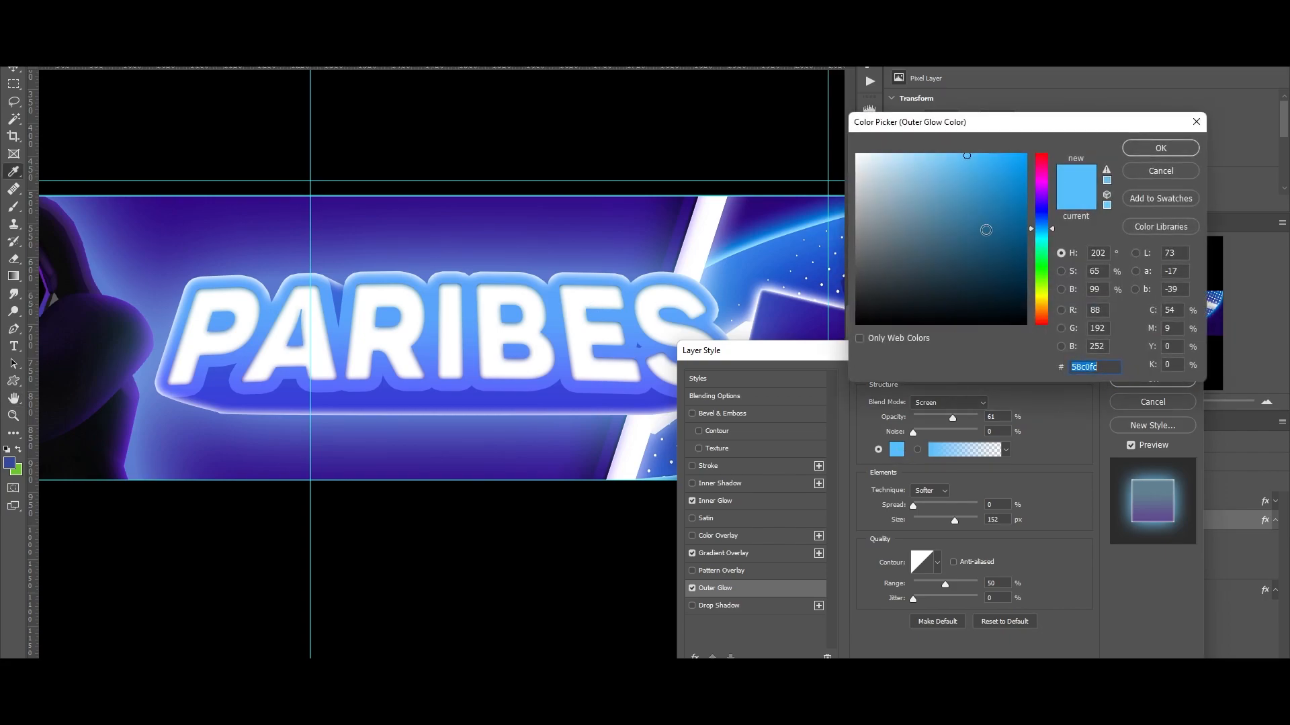
{"action": "left_click", "coordinate": [861, 157]}
{"action": "left_click", "coordinate": [1142, 151]}
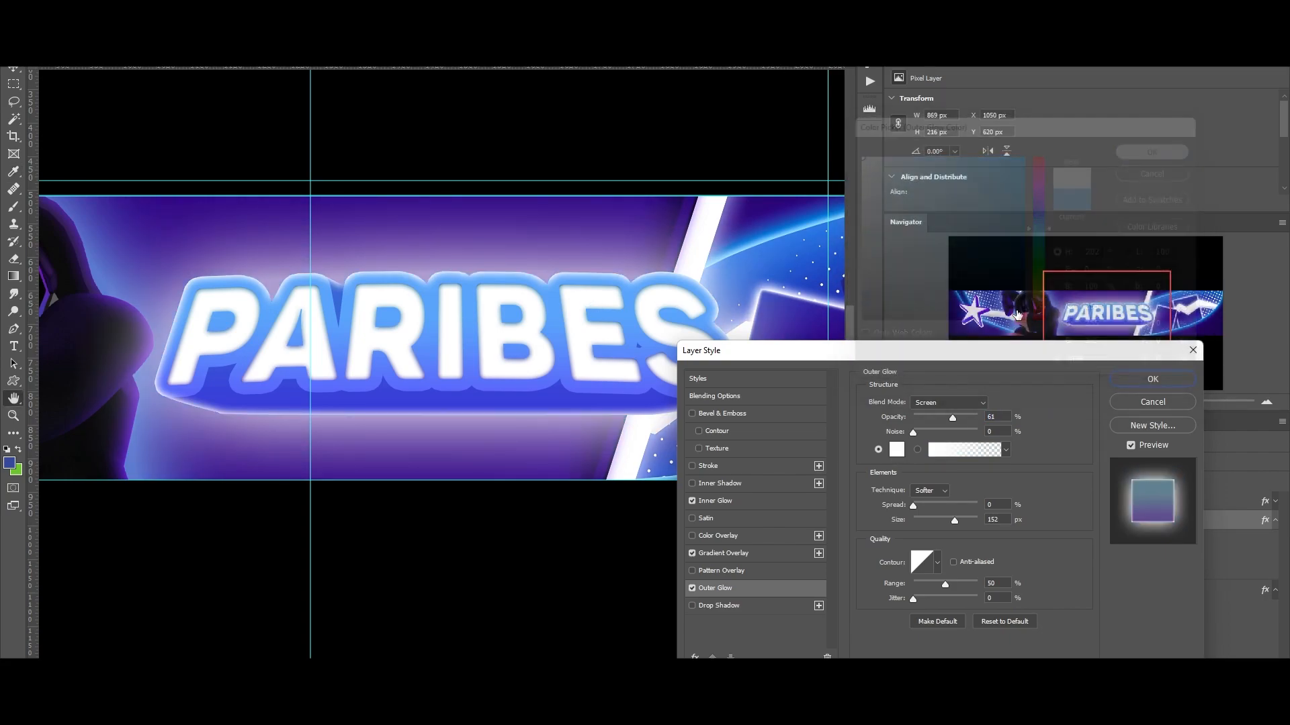
{"action": "mouse_move", "coordinate": [948, 518]}
{"action": "left_mouse_down"}
{"action": "mouse_move", "coordinate": [914, 522]}
{"action": "mouse_move", "coordinate": [929, 522]}
{"action": "left_mouse_up"}
{"action": "mouse_move", "coordinate": [954, 417]}
{"action": "left_mouse_down"}
{"action": "mouse_move", "coordinate": [968, 412]}
{"action": "mouse_move", "coordinate": [936, 421]}
{"action": "left_mouse_up"}
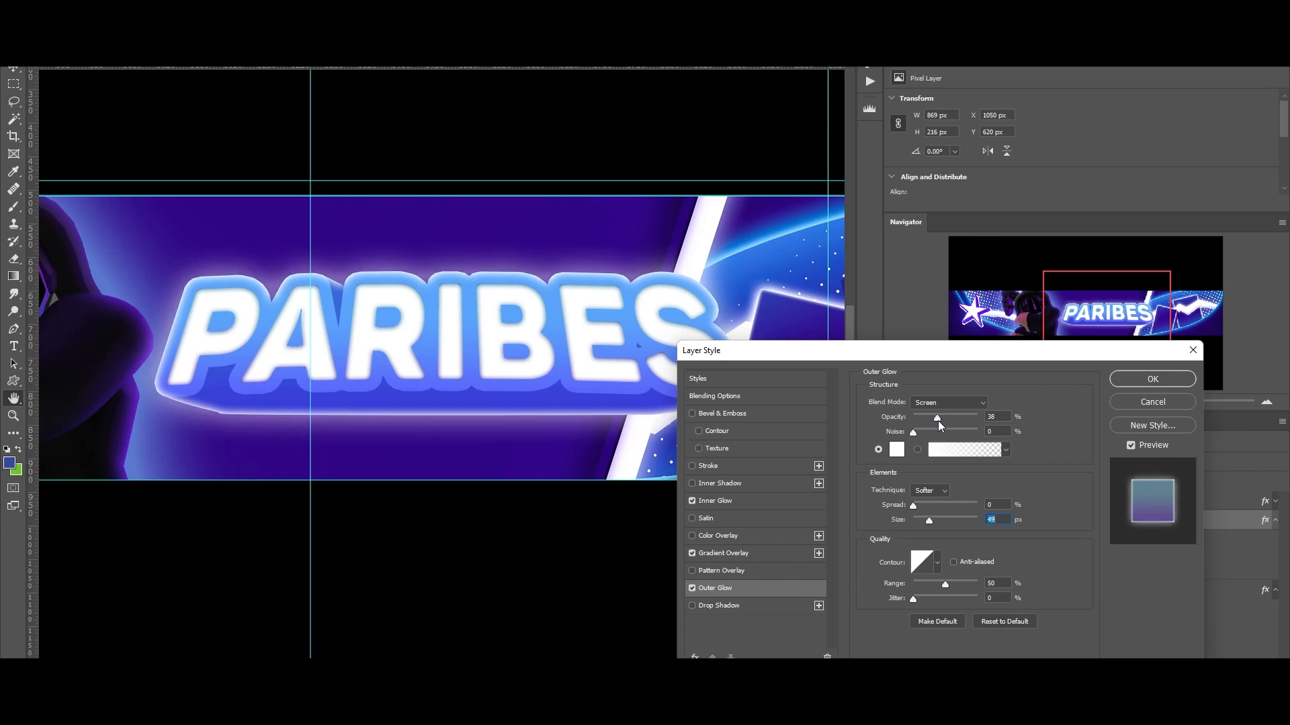
{"action": "left_click", "coordinate": [1143, 381]}
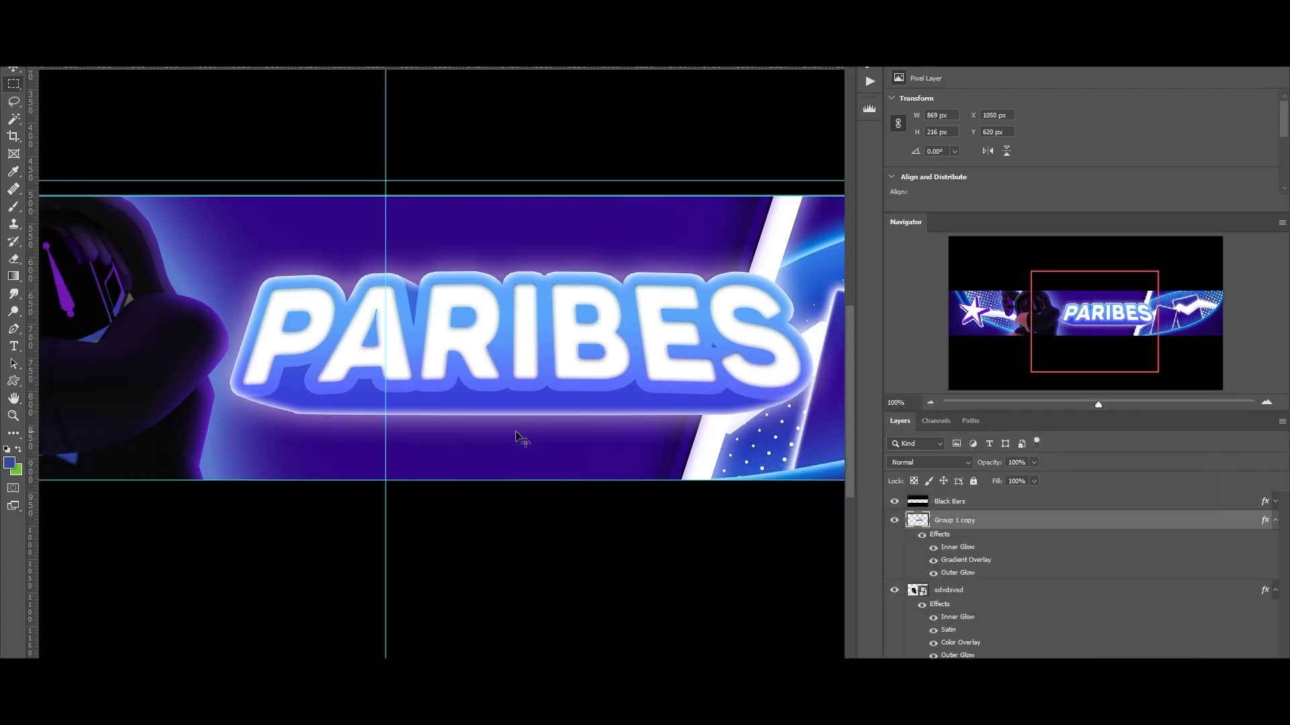
- Group the Group 1 copy title layer with the character layer below it
{"action": "key", "text": "ctrl+0"}
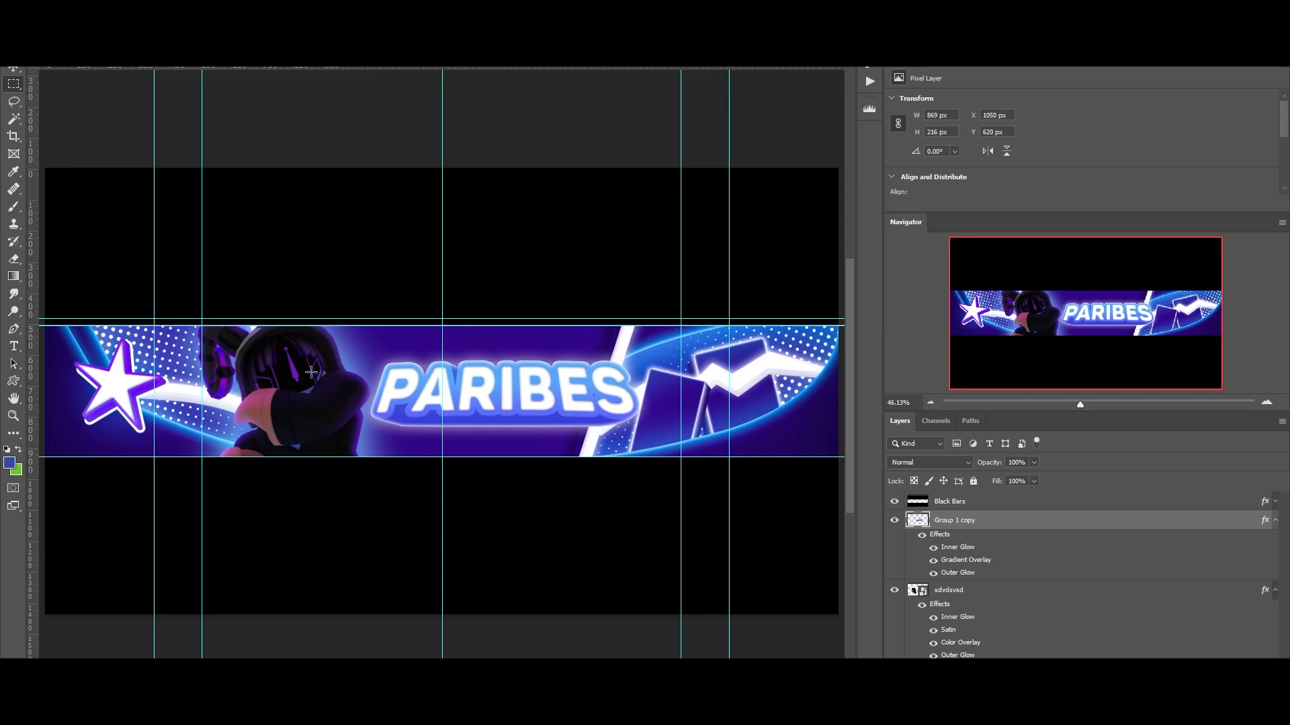
{"action": "left_click", "coordinate": [957, 591], "text": "ctrl"}
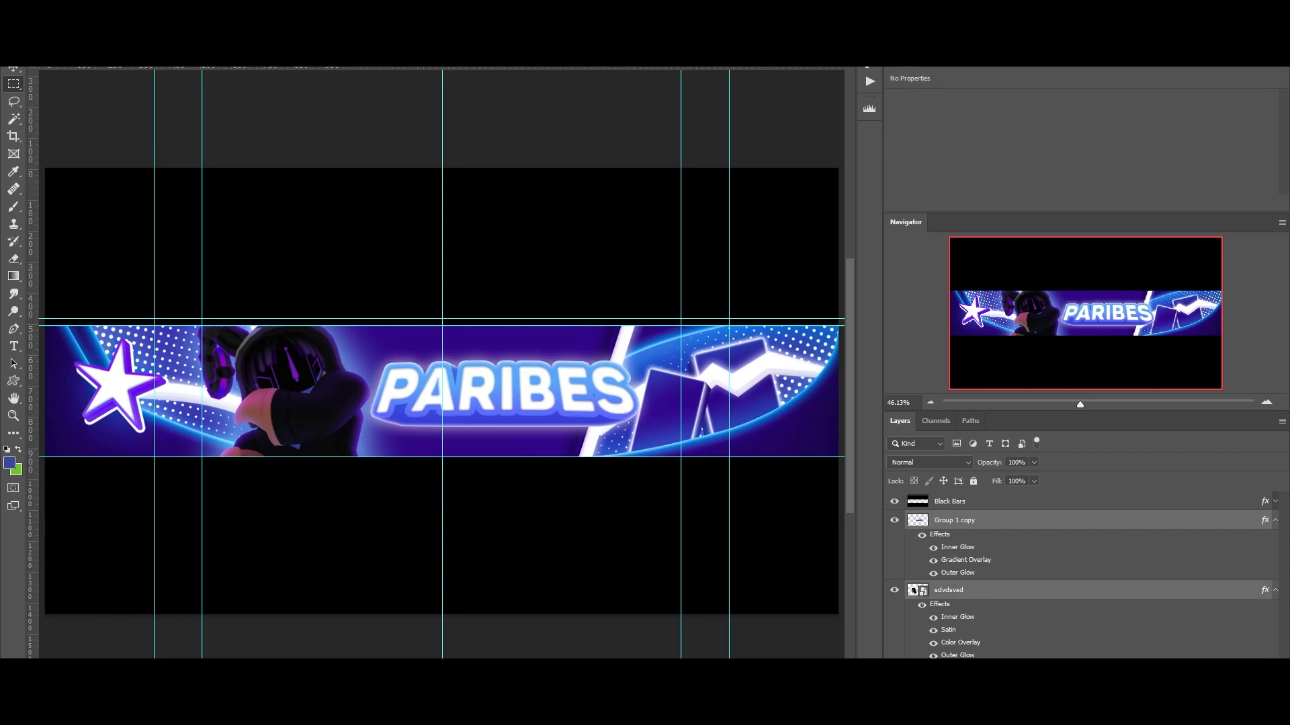
{"action": "left_click", "coordinate": [956, 597]}
{"action": "left_click", "coordinate": [962, 521], "text": "ctrl"}
{"action": "key", "text": "ctrl+g"}
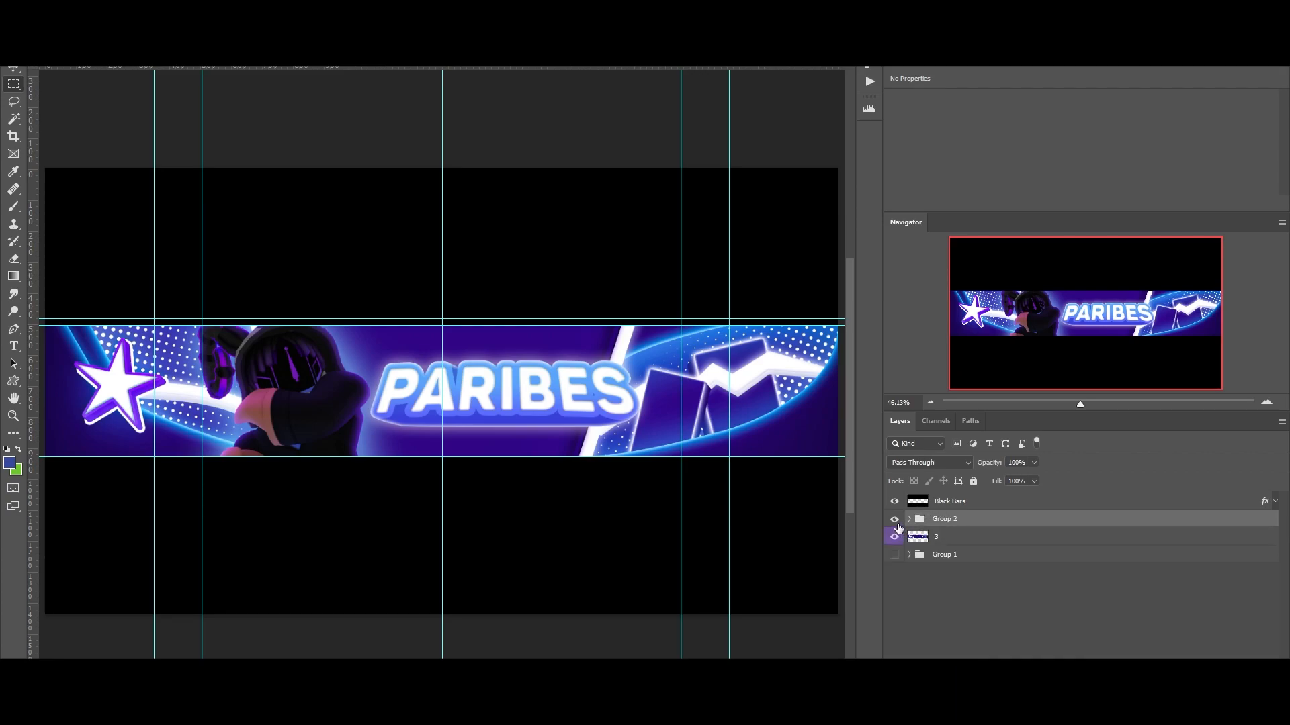
- Duplicate Group 2, hide the original, and move it to the bottom of the layer stack
{"action": "key", "text": "ctrl+j"}
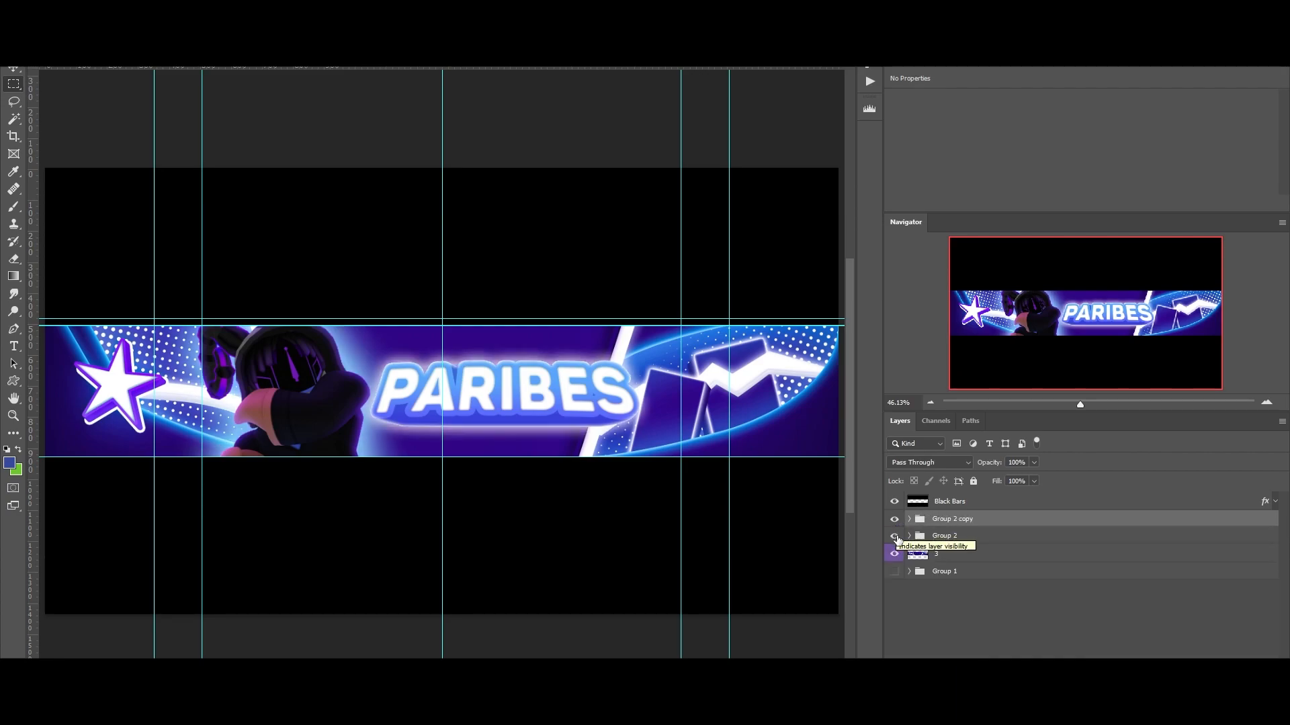
{"action": "left_click", "coordinate": [895, 537]}
{"action": "left_click_drag", "start_coordinate": [970, 541], "coordinate": [948, 594]}
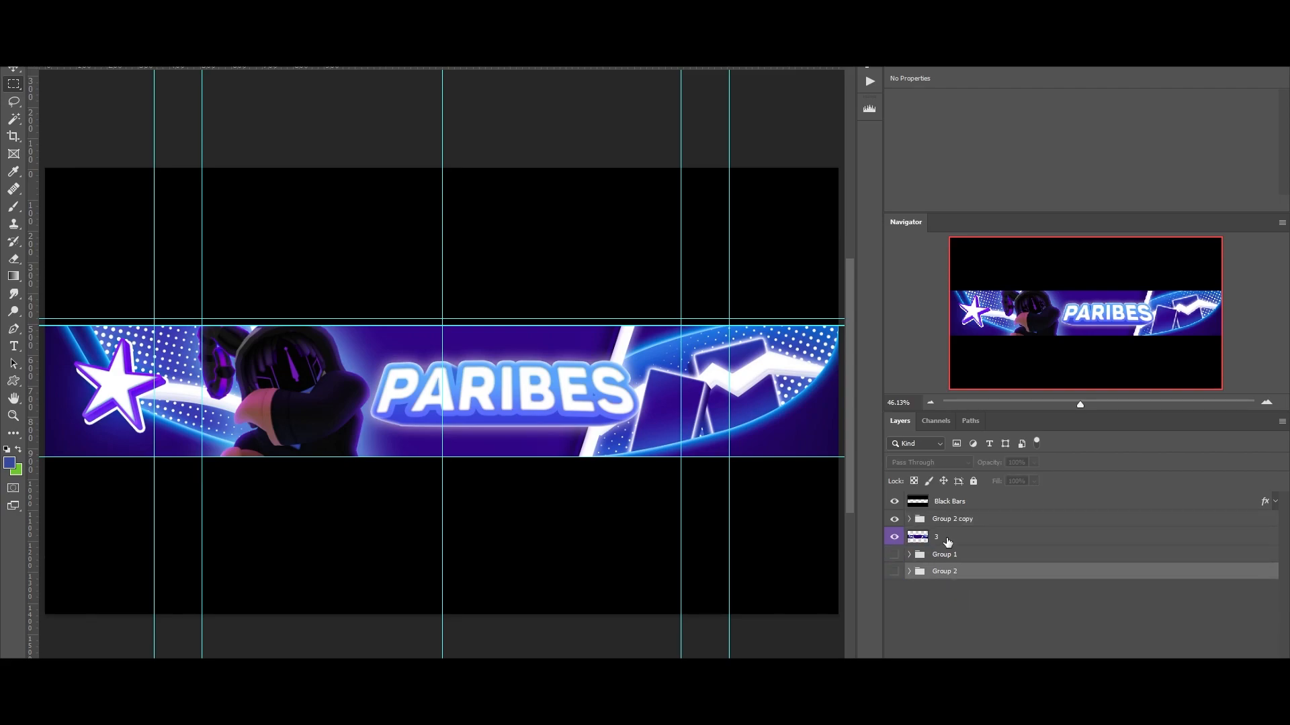
- Merge the Group 2 copy group into a single layer
{"action": "left_click", "coordinate": [965, 518]}
{"action": "right_click", "coordinate": [965, 518]}
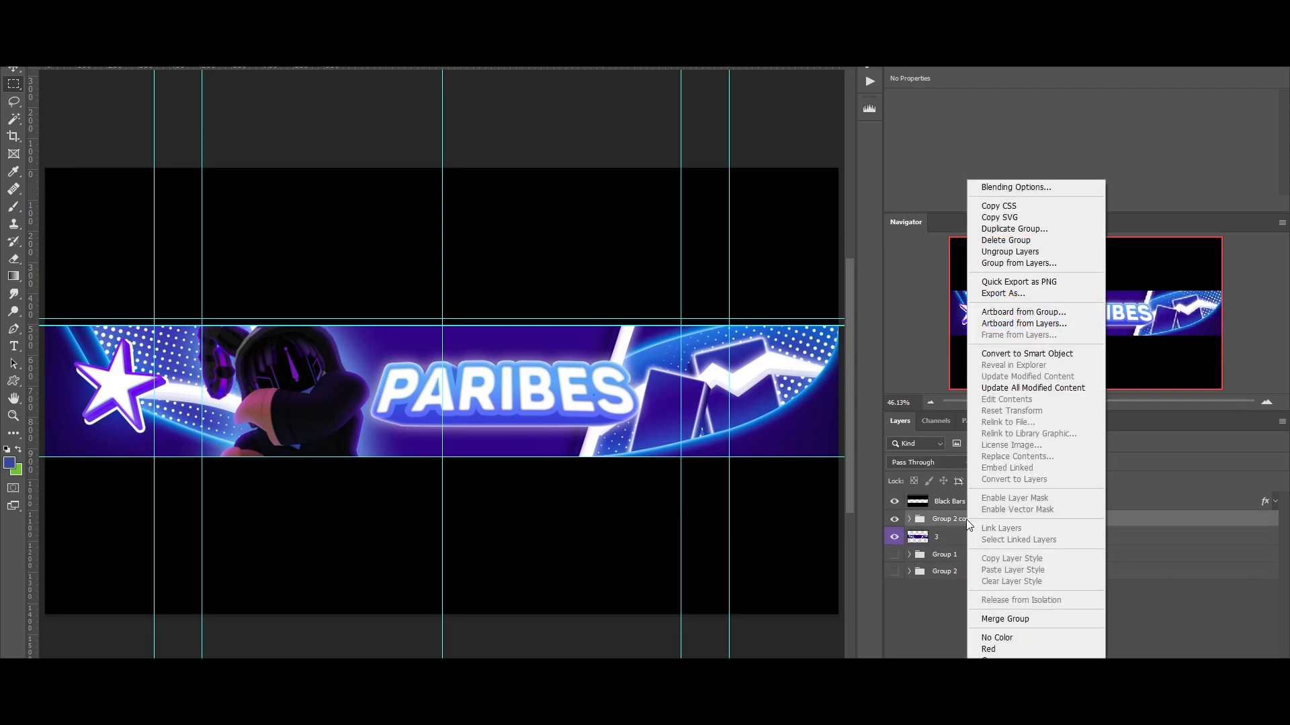
{"action": "left_click", "coordinate": [1014, 619]}
- Apply the Camera Raw Filter to the merged layer with Temperature -18, Tint +36, Exposure -0.20 and Contrast +29
{"action": "left_click", "coordinate": [185, 27]}
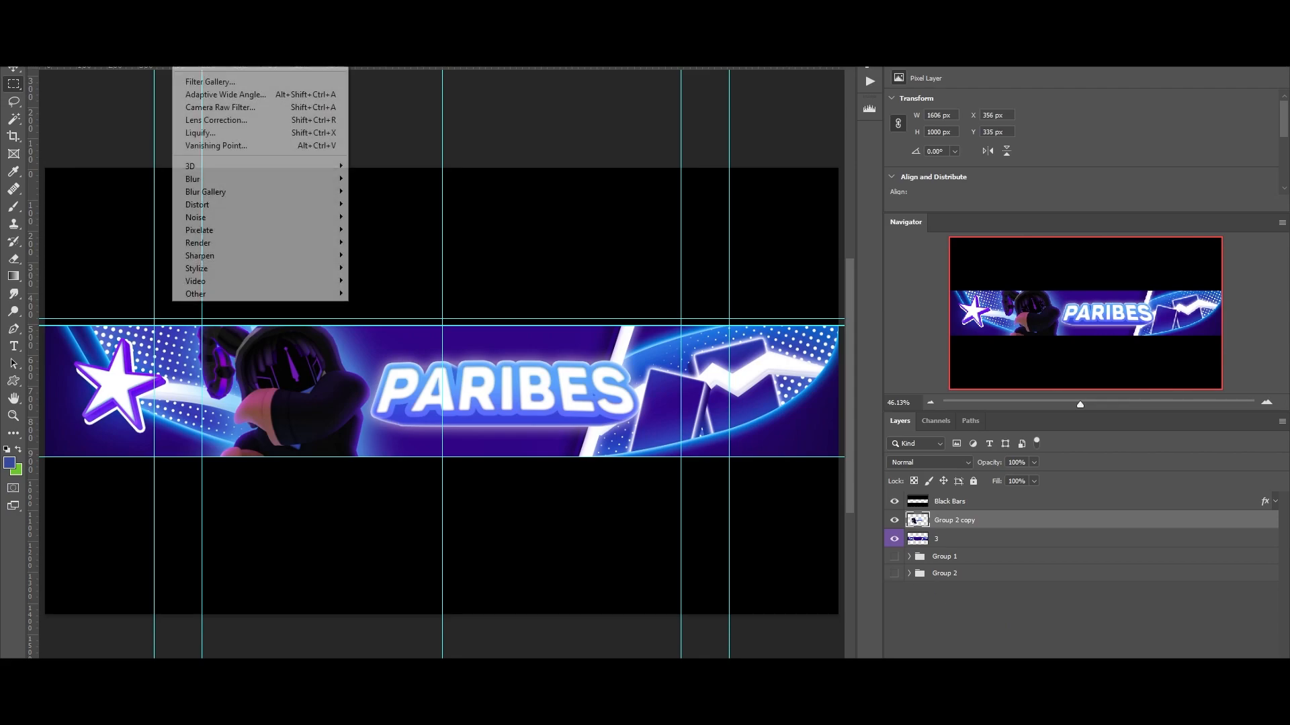
{"action": "left_click", "coordinate": [207, 108]}
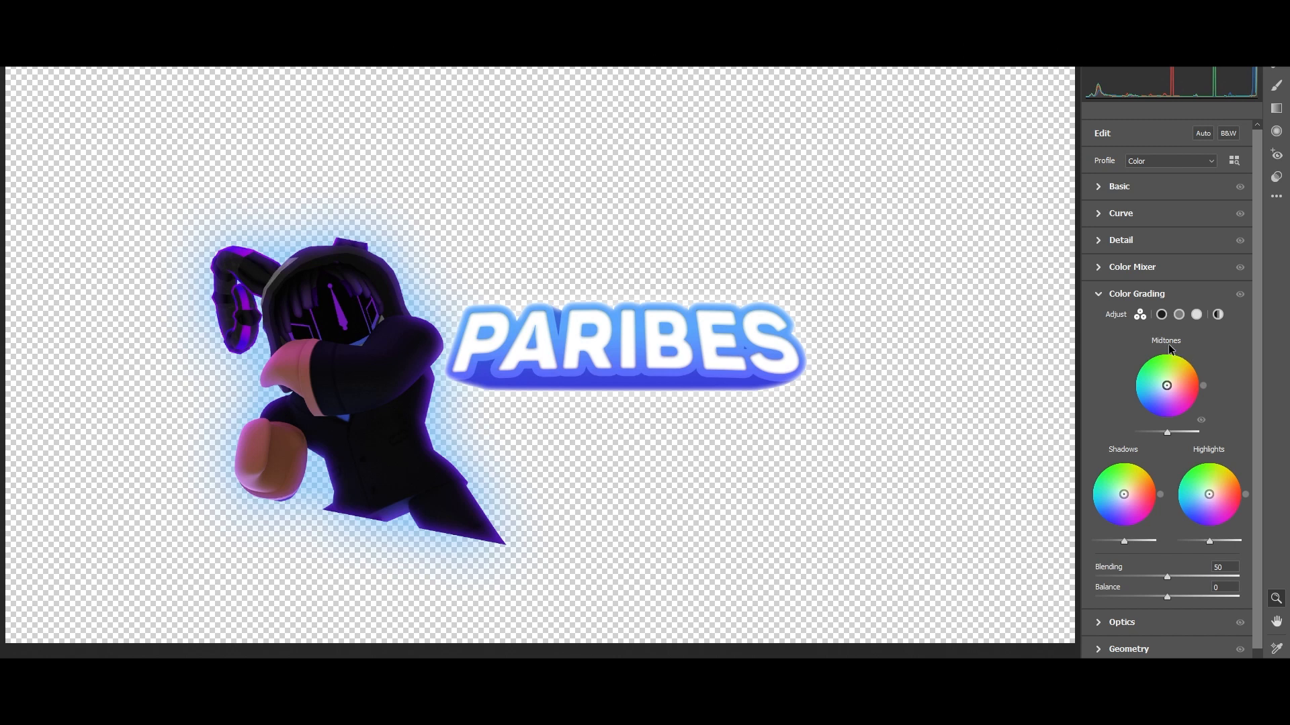
{"action": "left_click", "coordinate": [1106, 186]}
{"action": "left_click_drag", "start_coordinate": [1167, 240], "coordinate": [1187, 312]}
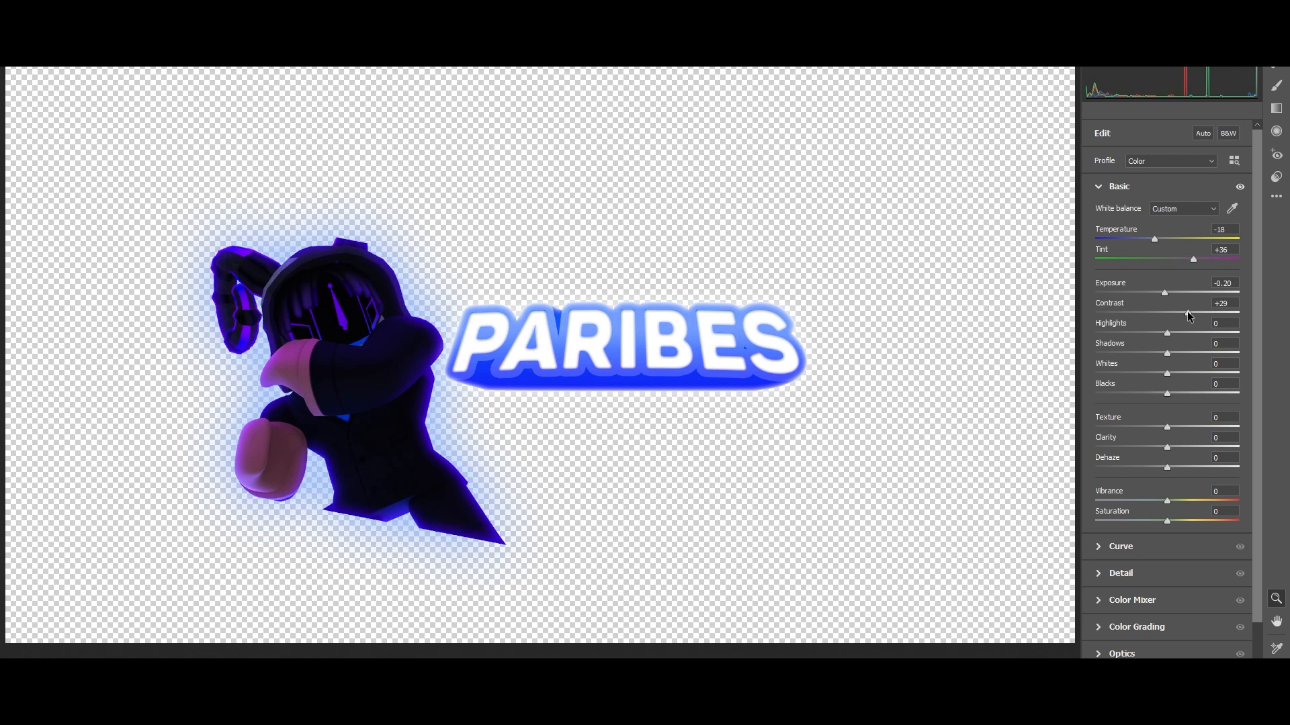
- In a side-by-side before/after view, set Highlights +5, Whites -44, Texture +23 and Clarity +11, and slightly raise the Saturation
{"action": "key", "text": "q"}
{"action": "left_click", "coordinate": [773, 342]}
{"action": "left_click_drag", "start_coordinate": [792, 350], "coordinate": [799, 352]}
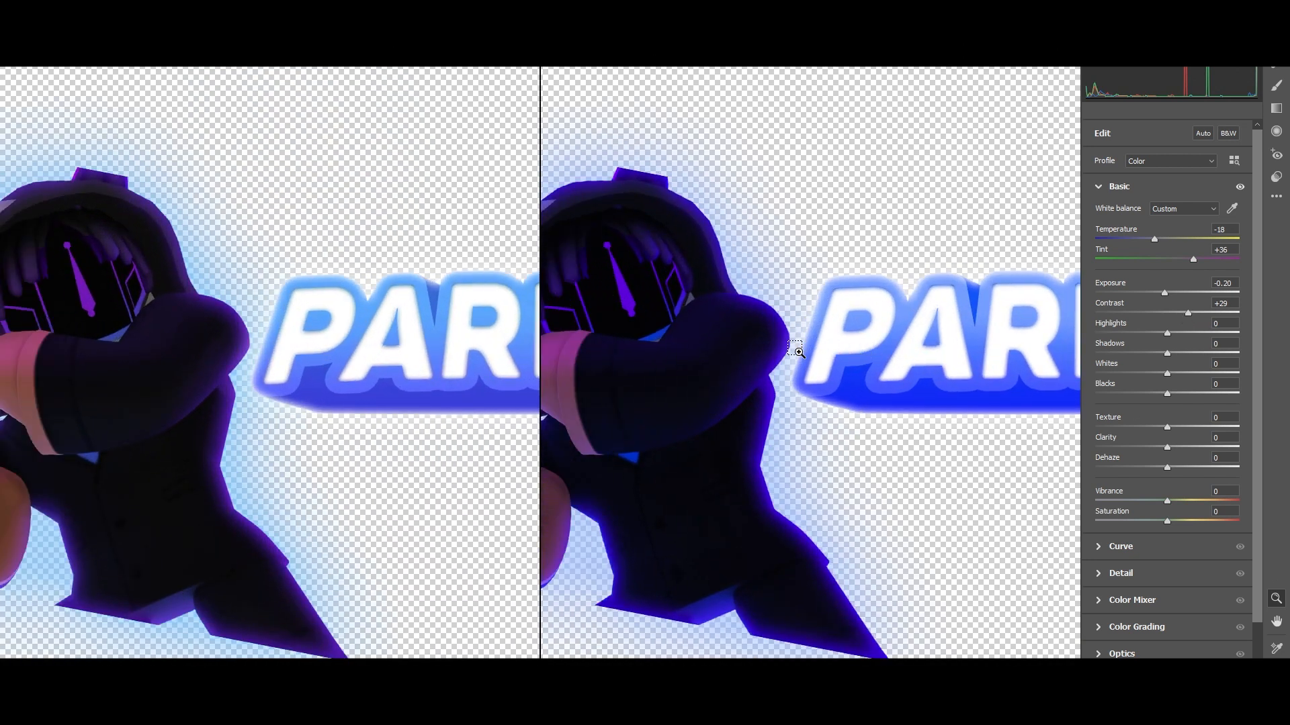
{"action": "left_click", "coordinate": [799, 352]}
{"action": "left_click", "coordinate": [799, 352]}
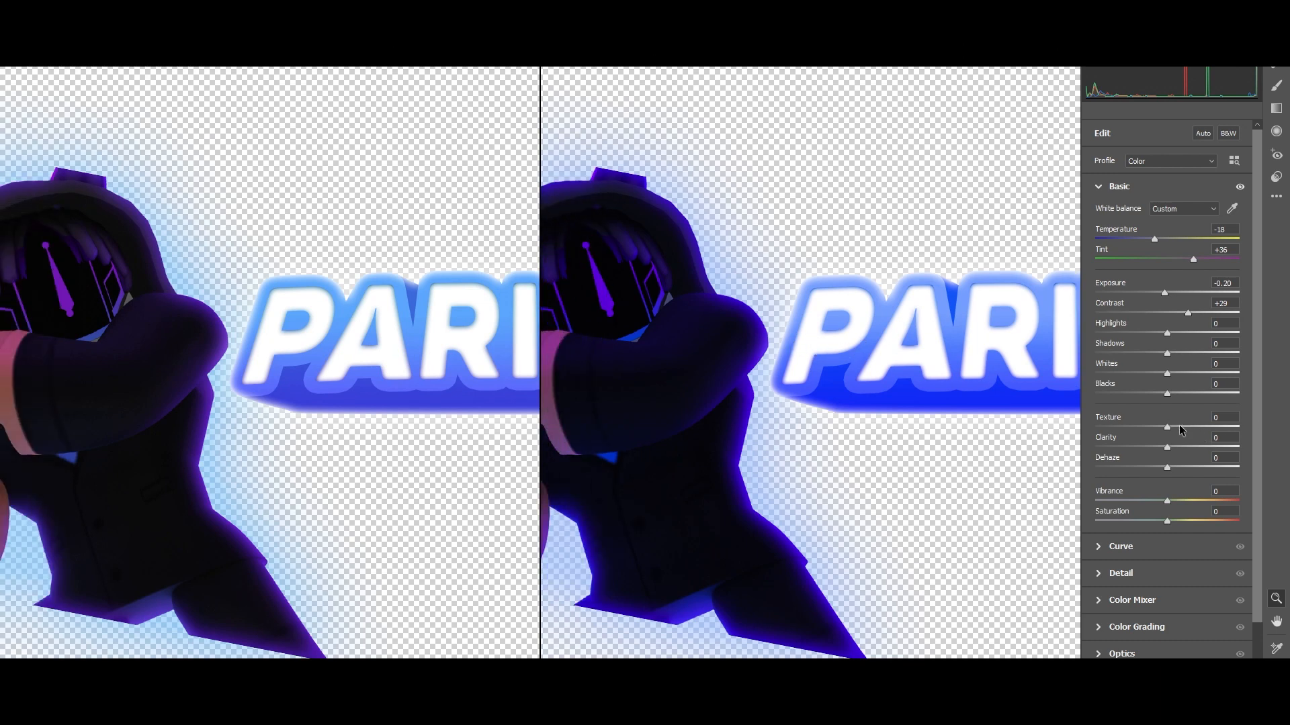
{"action": "mouse_move", "coordinate": [1178, 332]}
{"action": "left_mouse_down"}
{"action": "mouse_move", "coordinate": [1191, 332]}
{"action": "mouse_move", "coordinate": [1168, 330]}
{"action": "left_mouse_up"}
{"action": "left_click_drag", "start_coordinate": [1180, 376], "coordinate": [1135, 375]}
{"action": "left_click_drag", "start_coordinate": [1167, 428], "coordinate": [1184, 428]}
{"action": "left_click", "coordinate": [1175, 448]}
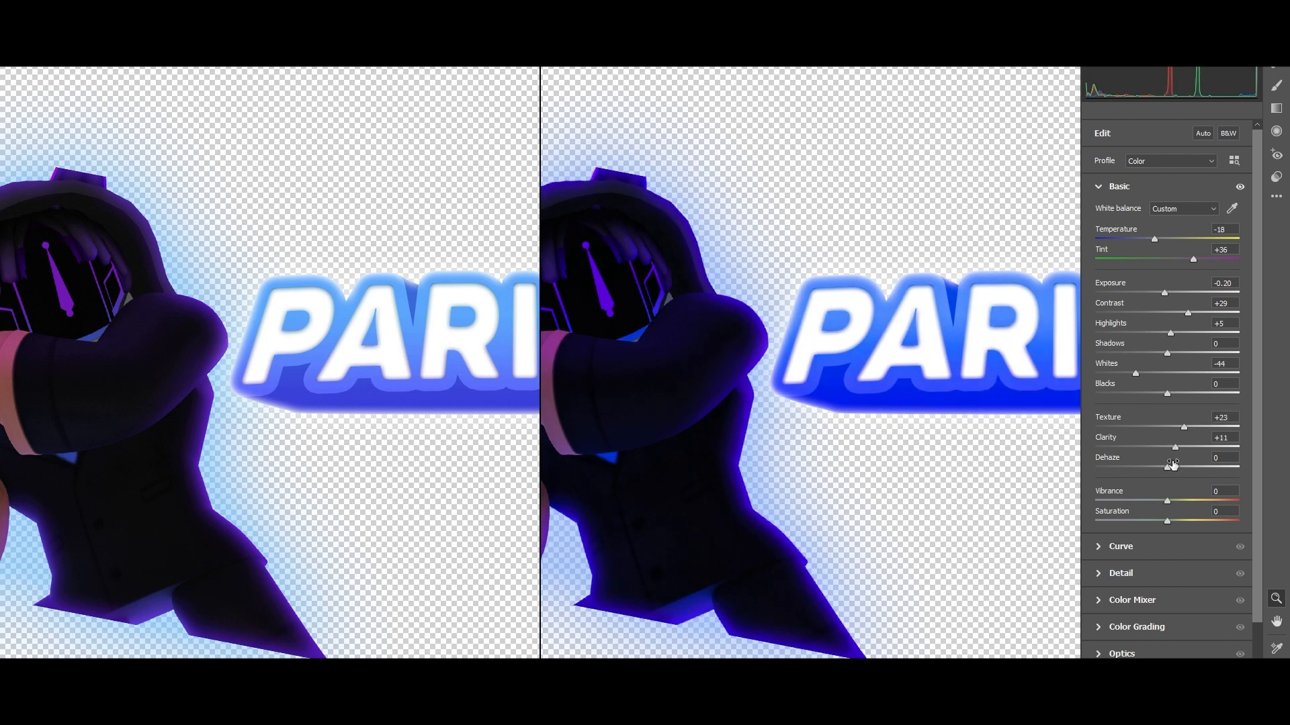
{"action": "left_click_drag", "start_coordinate": [1172, 521], "coordinate": [1174, 522]}
- Shape the point curve by pulling the darker tones down and adding an upper point at input 158, output 156
{"action": "left_click", "coordinate": [1119, 547]}
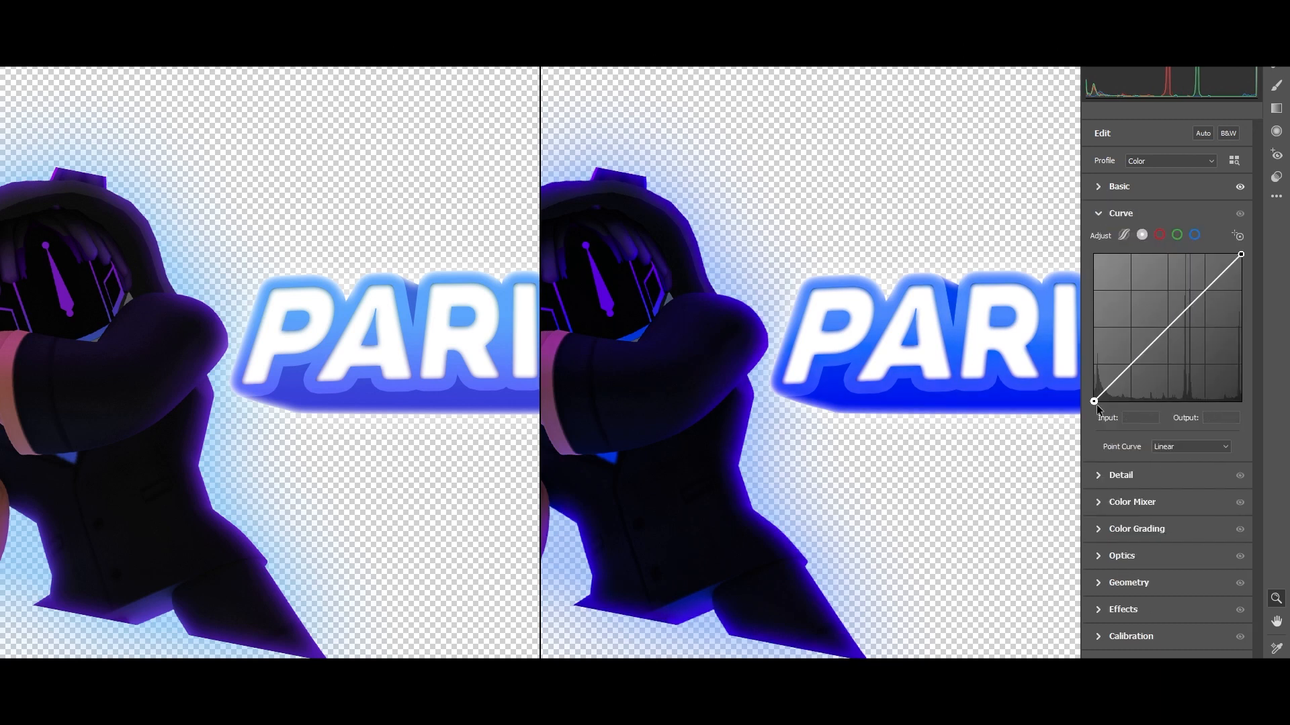
{"action": "left_click_drag", "start_coordinate": [1160, 337], "coordinate": [1144, 357]}
{"action": "left_click_drag", "start_coordinate": [1183, 316], "coordinate": [1185, 311]}
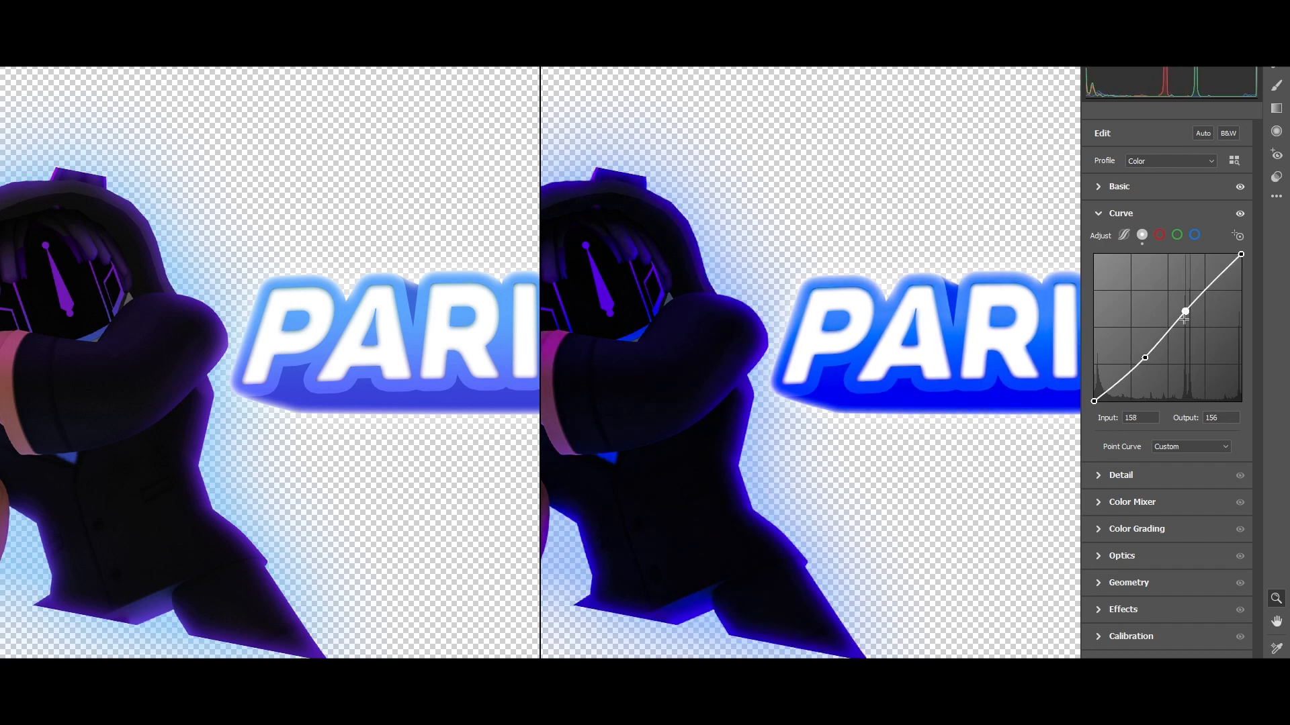
- Set the Camera Raw detail adjustments to Sharpening 21 and Noise Reduction 13
{"action": "left_click", "coordinate": [1121, 475]}
{"action": "left_click_drag", "start_coordinate": [1114, 270], "coordinate": [1113, 274]}
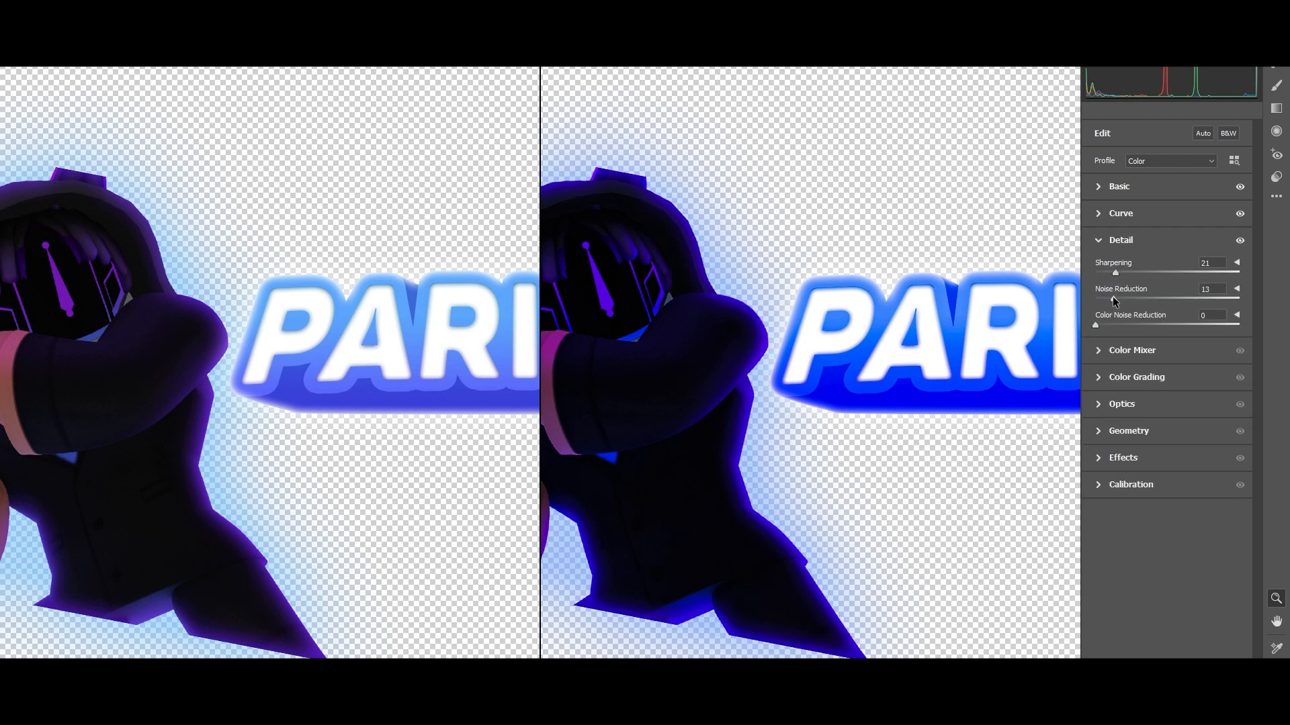
- Shift the blues towards violet in the Color Mixer with Hue +19, Saturation -3 and Luminance -25
{"action": "left_click", "coordinate": [1130, 358]}
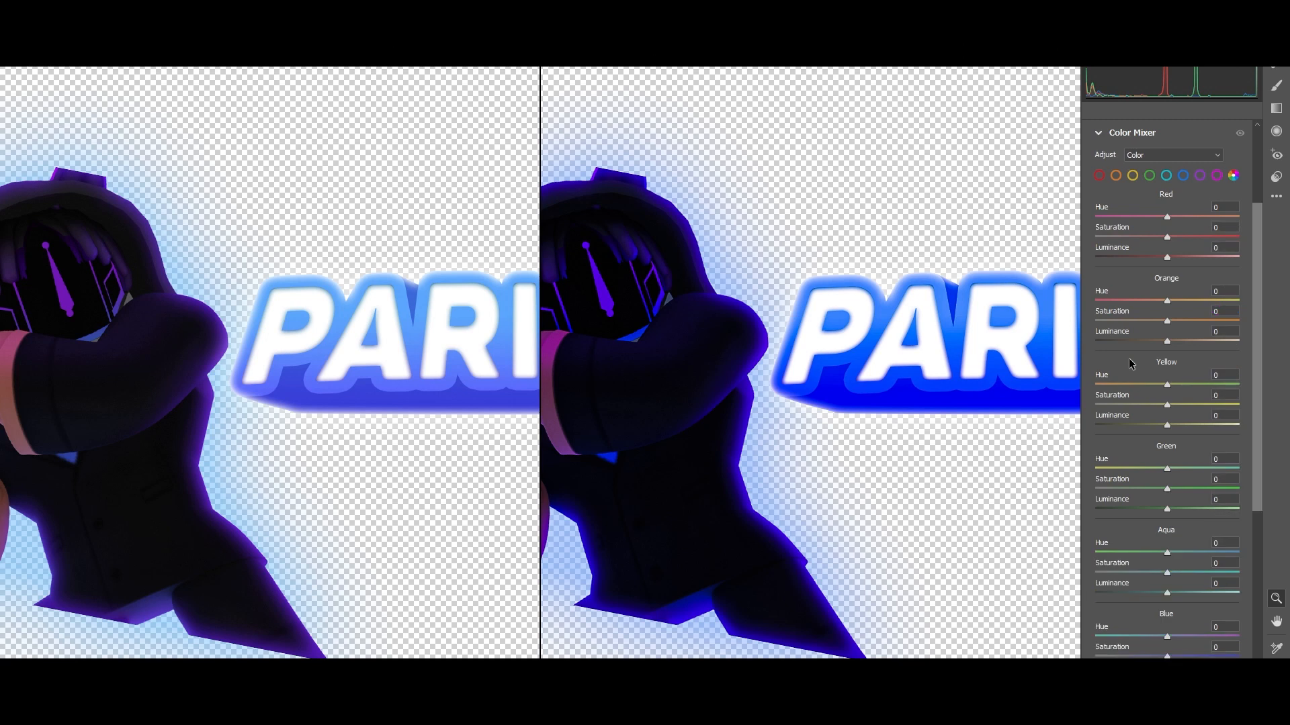
{"action": "left_click", "coordinate": [900, 391]}
{"action": "scroll", "coordinate": [900, 391], "scroll_direction": "left", "scroll_amount": 10}
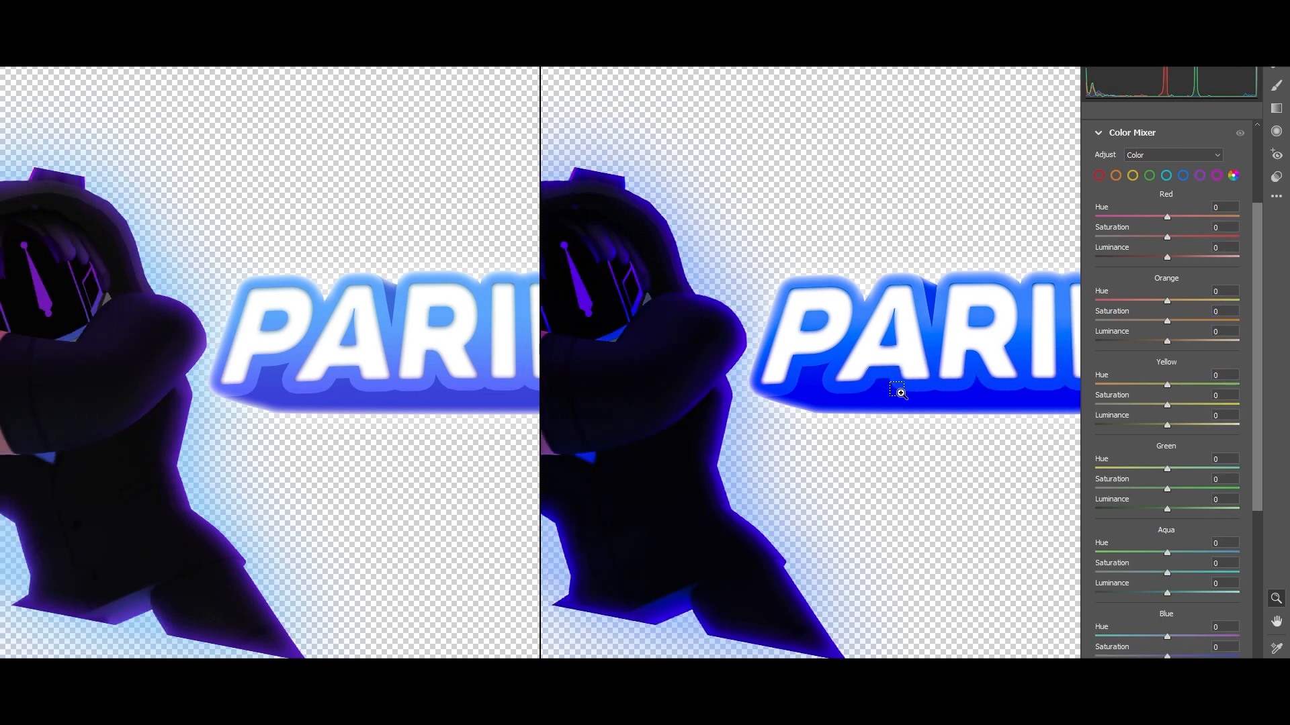
{"action": "left_click_drag", "start_coordinate": [1186, 635], "coordinate": [1166, 657]}
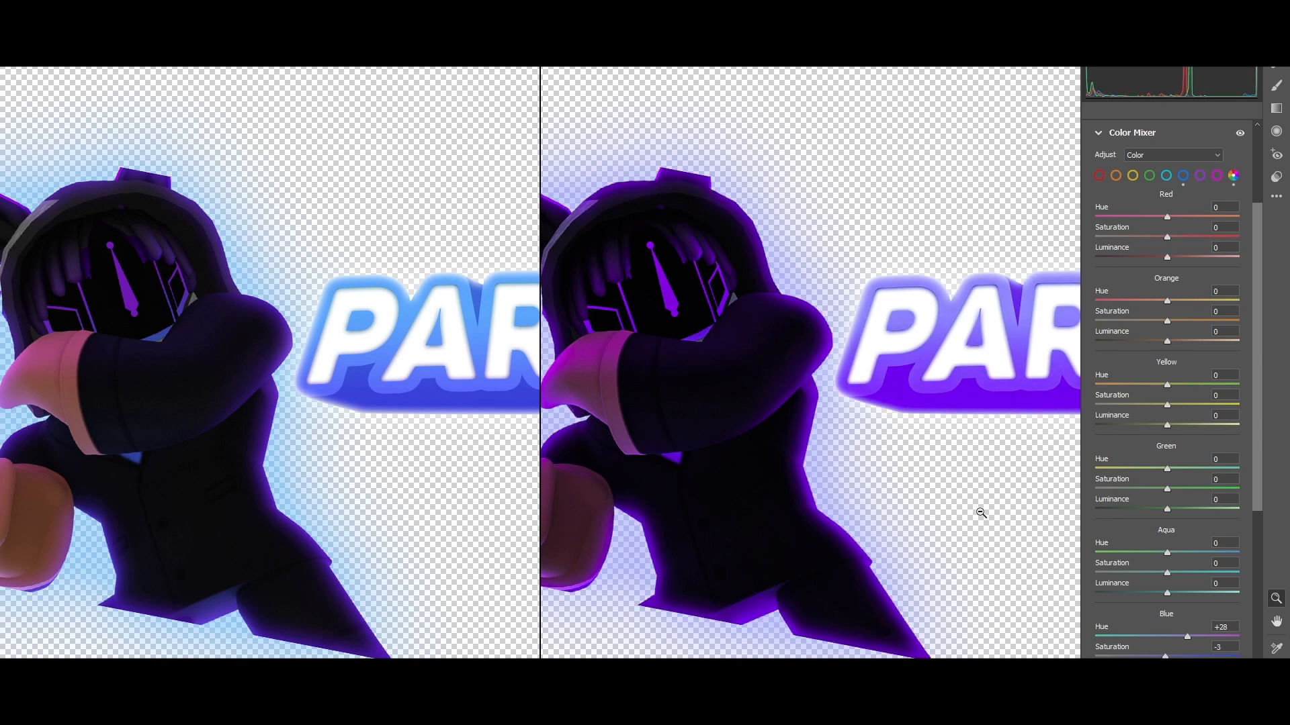
{"action": "scroll", "coordinate": [925, 459], "scroll_direction": "right", "scroll_amount": 5}
{"action": "left_click", "coordinate": [925, 459], "text": "alt"}
{"action": "left_click", "coordinate": [763, 344]}
{"action": "left_click_drag", "start_coordinate": [1187, 636], "coordinate": [1148, 645]}
{"action": "scroll", "coordinate": [1179, 655], "scroll_direction": "down", "scroll_amount": 1}
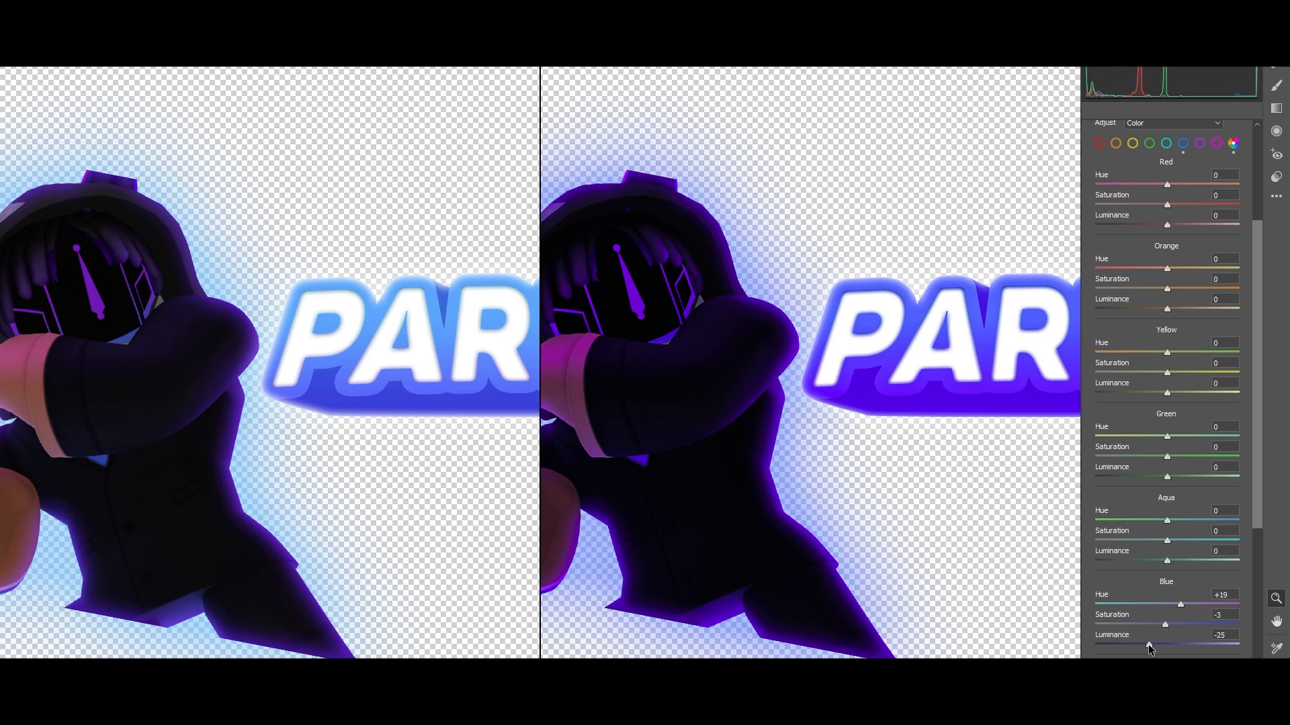
- Adjust the purples in the Color Mixer with a moderately raised Hue, Saturation +5 and Luminance -24
{"action": "scroll", "coordinate": [1168, 526], "scroll_direction": "down", "scroll_amount": 6}
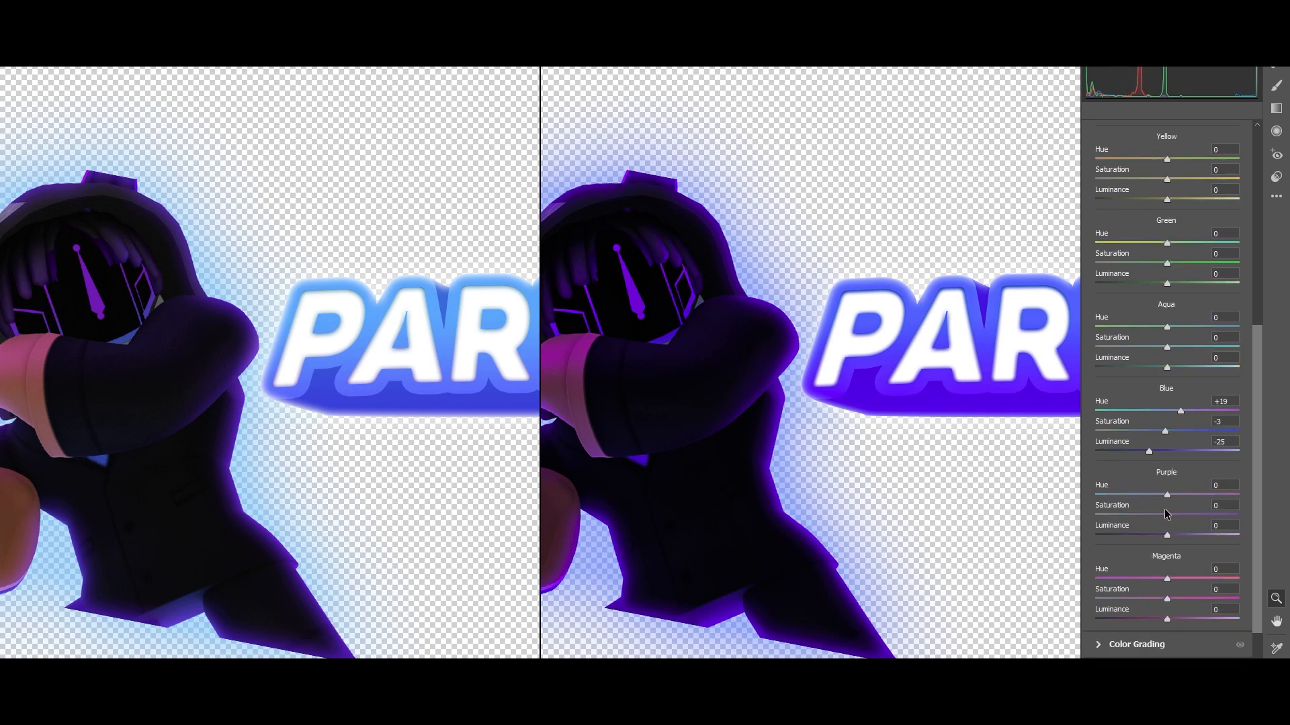
{"action": "left_click_drag", "start_coordinate": [1166, 497], "coordinate": [1150, 537]}
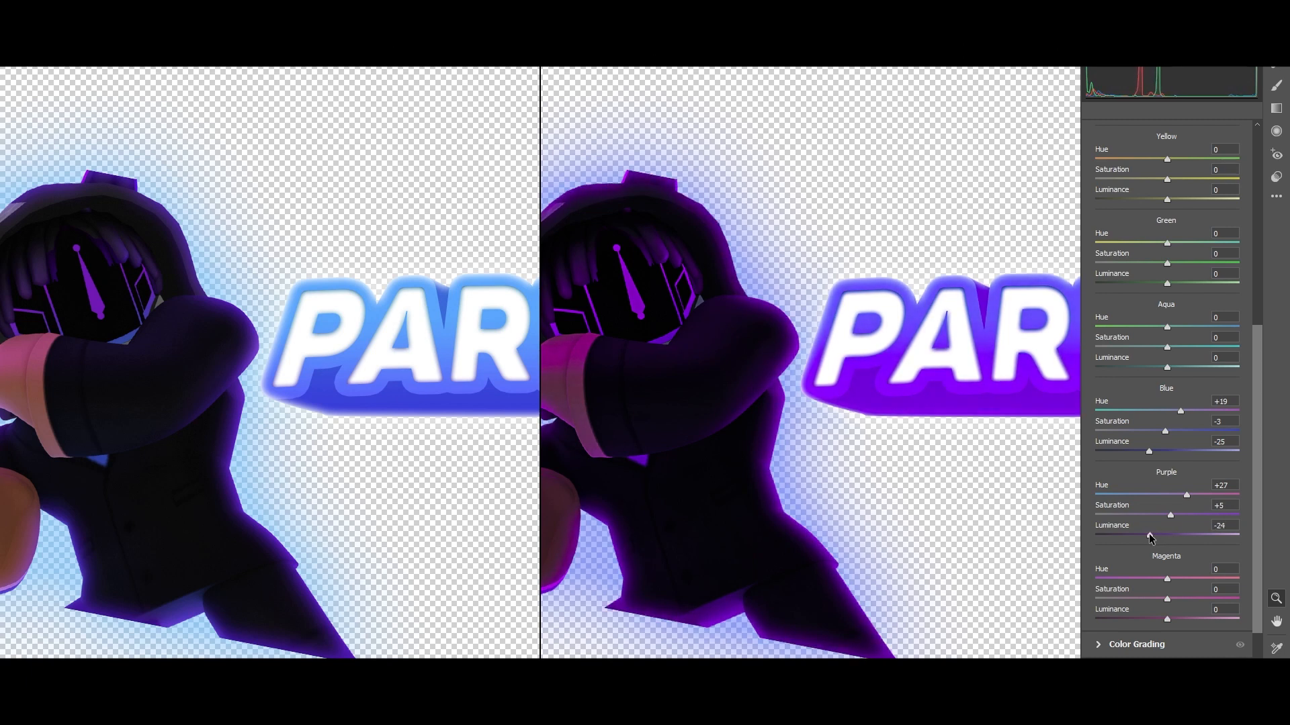
{"action": "left_click_drag", "start_coordinate": [1186, 495], "coordinate": [1177, 496]}
- Set the Color Grading midtones luminance to 33 and try a highlights luminance of +9 before resetting it
{"action": "left_click", "coordinate": [1122, 645]}
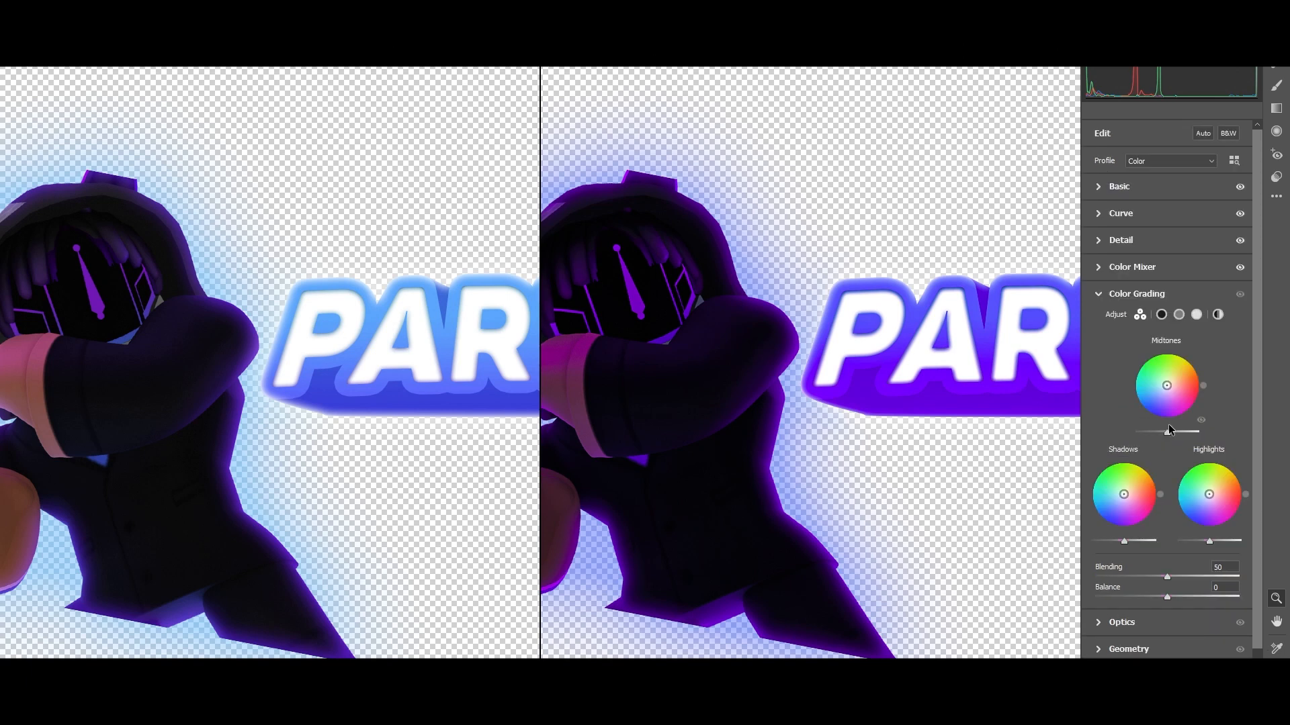
{"action": "mouse_move", "coordinate": [1168, 431]}
{"action": "left_mouse_down"}
{"action": "mouse_move", "coordinate": [1154, 431]}
{"action": "mouse_move", "coordinate": [1177, 431]}
{"action": "left_mouse_up"}
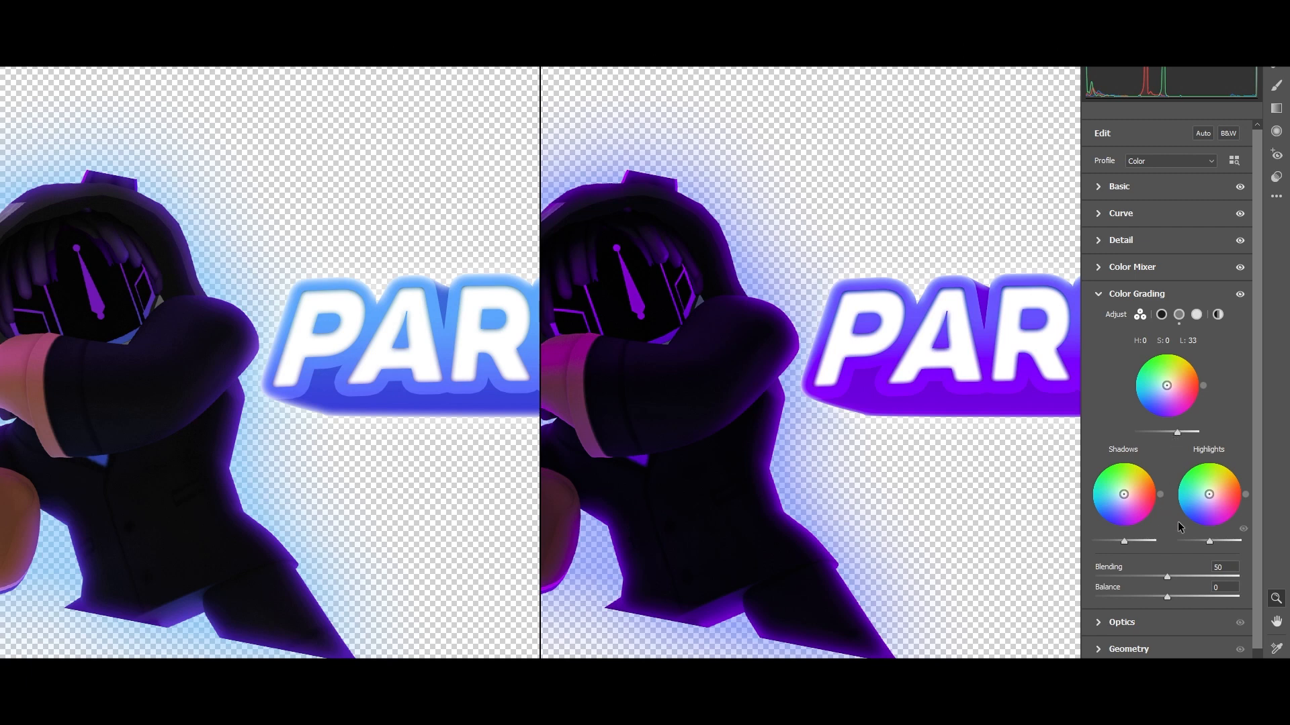
{"action": "mouse_move", "coordinate": [1210, 540]}
{"action": "left_mouse_down"}
{"action": "mouse_move", "coordinate": [1242, 541]}
{"action": "mouse_move", "coordinate": [1211, 542]}
{"action": "left_mouse_up"}
{"action": "left_click", "coordinate": [1235, 451]}
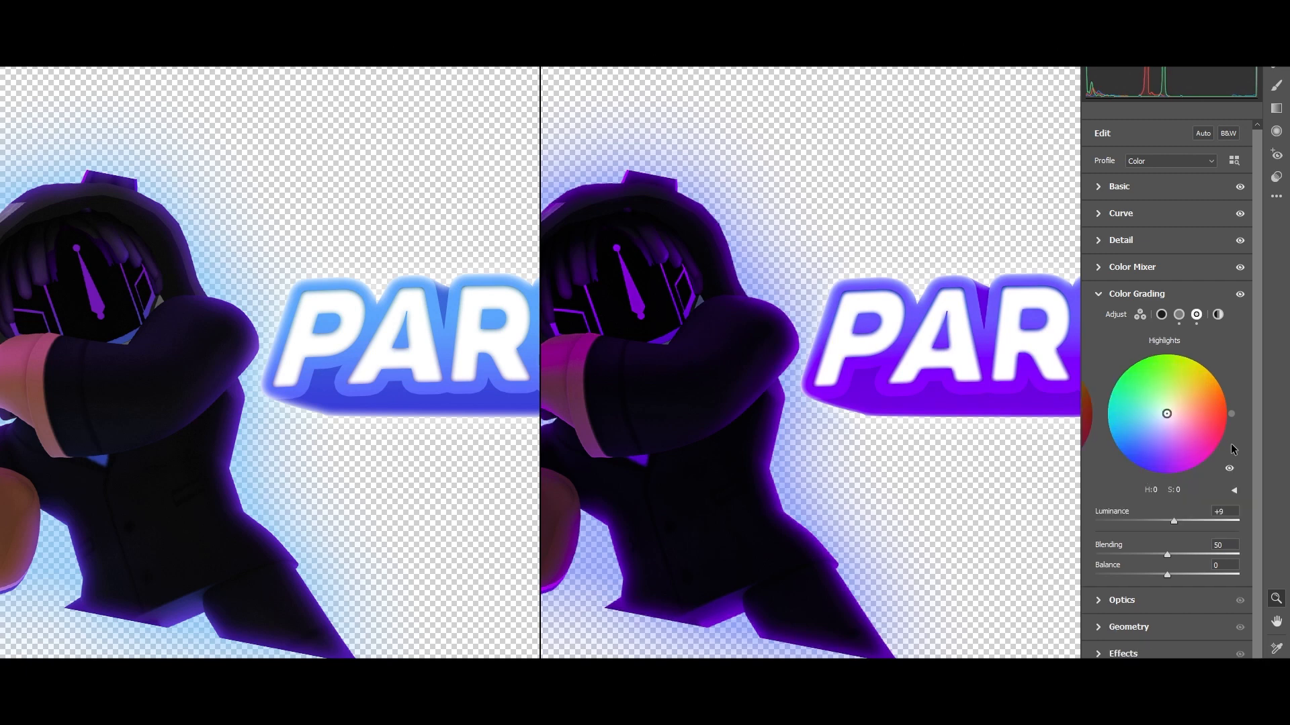
{"action": "double_click", "coordinate": [1168, 519]}
- In the Calibration adjustments, set the Blue Primary Saturation to +13 and reset its Hue to 0
{"action": "left_click", "coordinate": [1122, 600]}
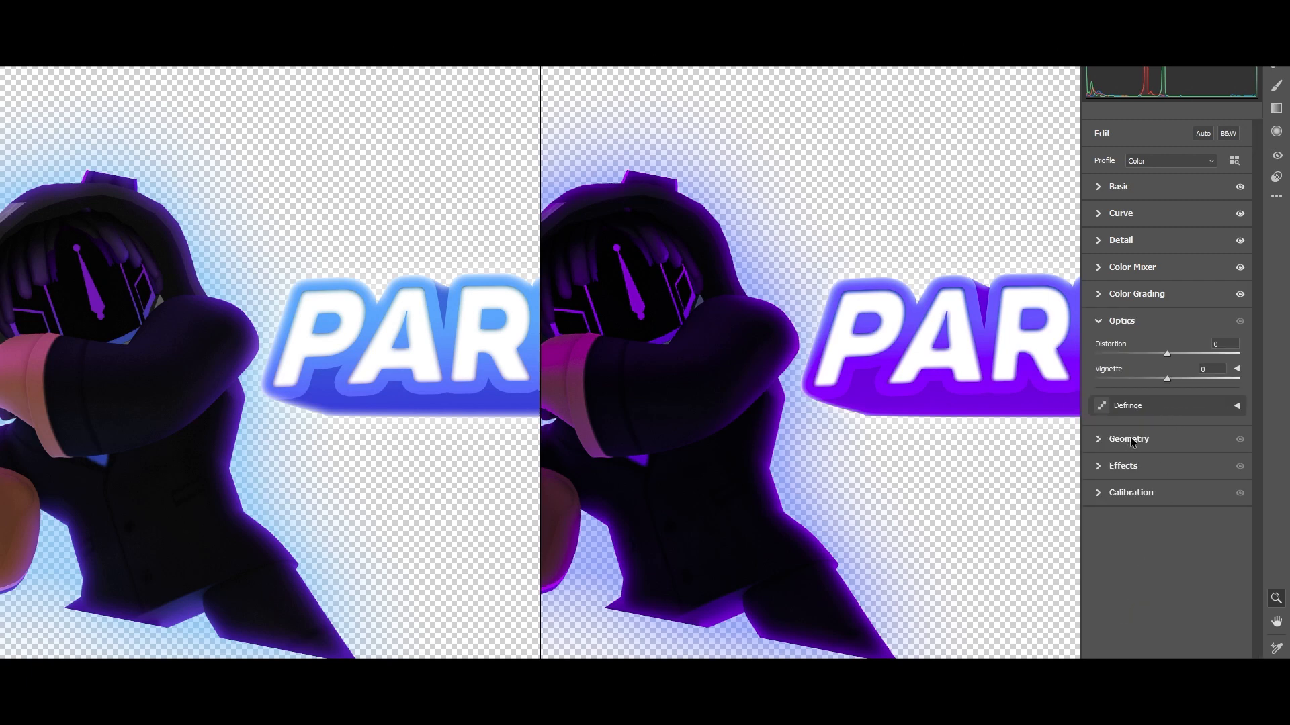
{"action": "left_click", "coordinate": [1119, 462]}
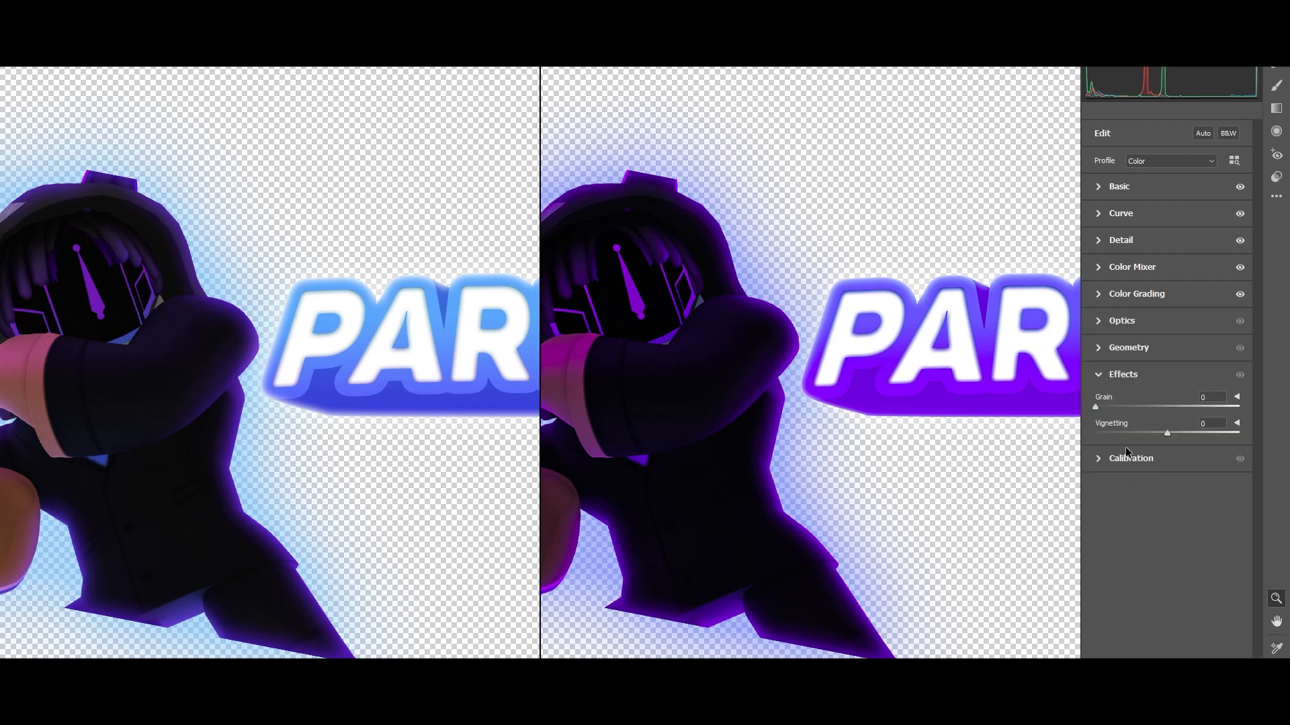
{"action": "left_click", "coordinate": [1113, 462]}
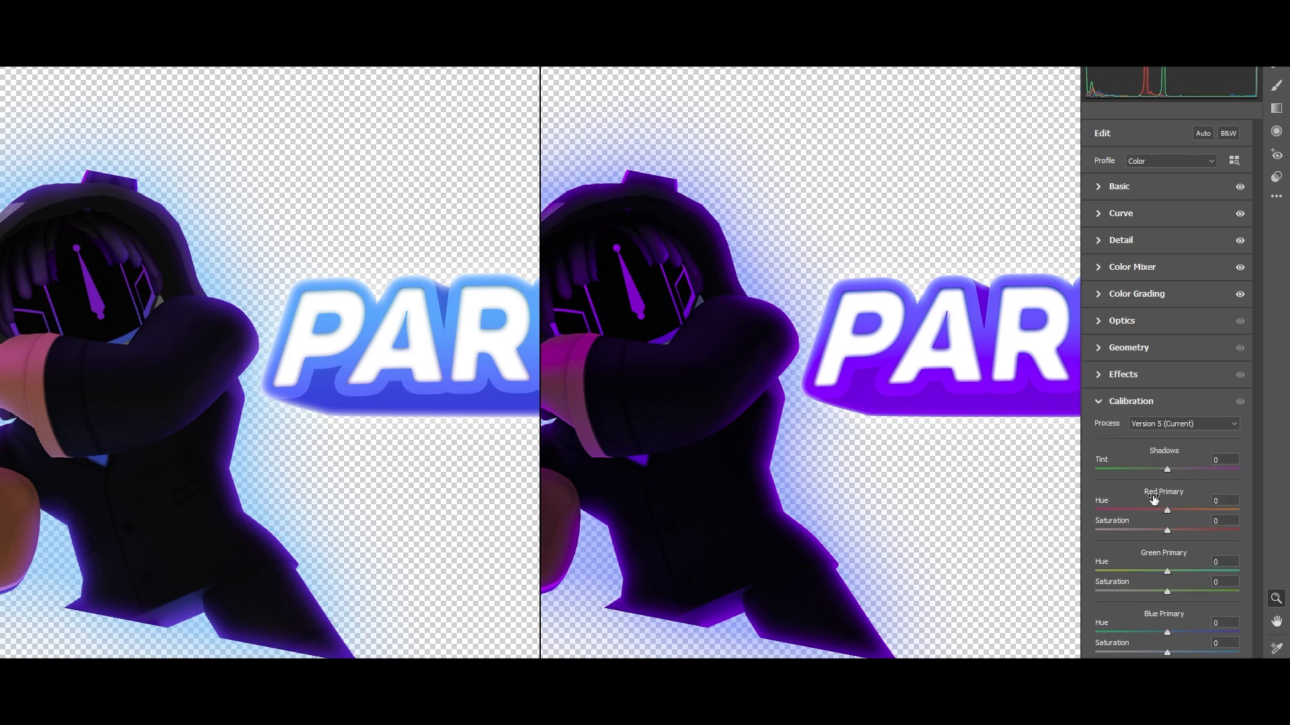
{"action": "left_click_drag", "start_coordinate": [1176, 657], "coordinate": [1169, 633]}
{"action": "double_click", "coordinate": [1169, 633]}
{"action": "left_click", "coordinate": [1230, 621]}
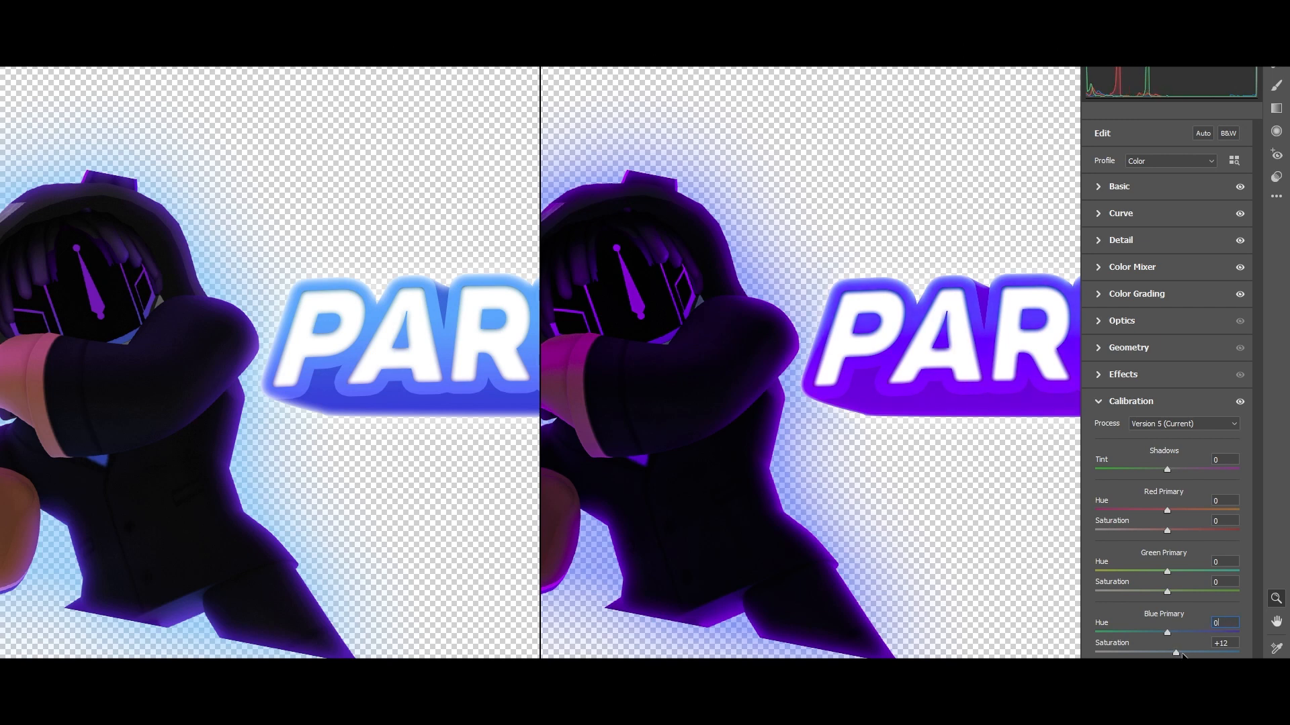
{"action": "mouse_move", "coordinate": [1176, 653]}
{"action": "left_mouse_down"}
{"action": "mouse_move", "coordinate": [1188, 653]}
{"action": "mouse_move", "coordinate": [1176, 654]}
{"action": "left_mouse_up"}
- Compare the graded title and character with the original, and apply the Camera Raw adjustments to the Group 2 copy layer
{"action": "left_click", "coordinate": [921, 500]}
{"action": "left_click", "coordinate": [824, 374]}
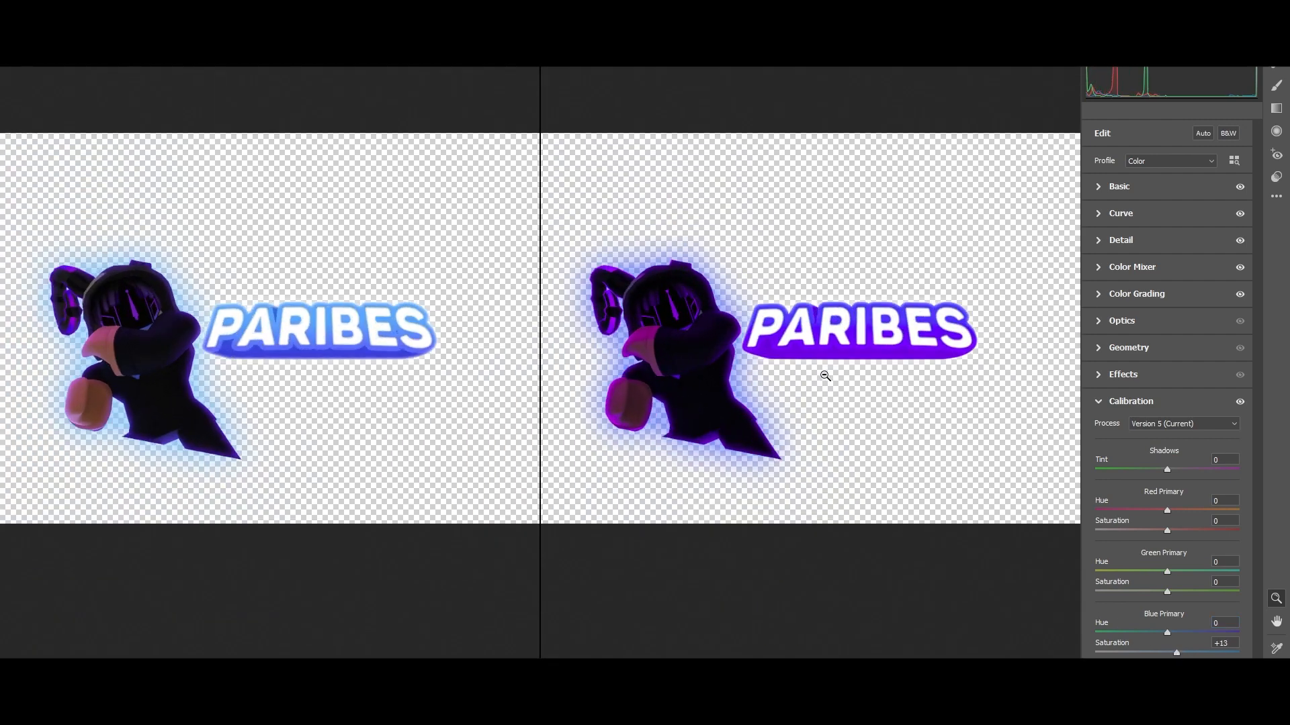
{"action": "left_click", "coordinate": [823, 375], "text": "alt"}
{"action": "left_click", "coordinate": [754, 317]}
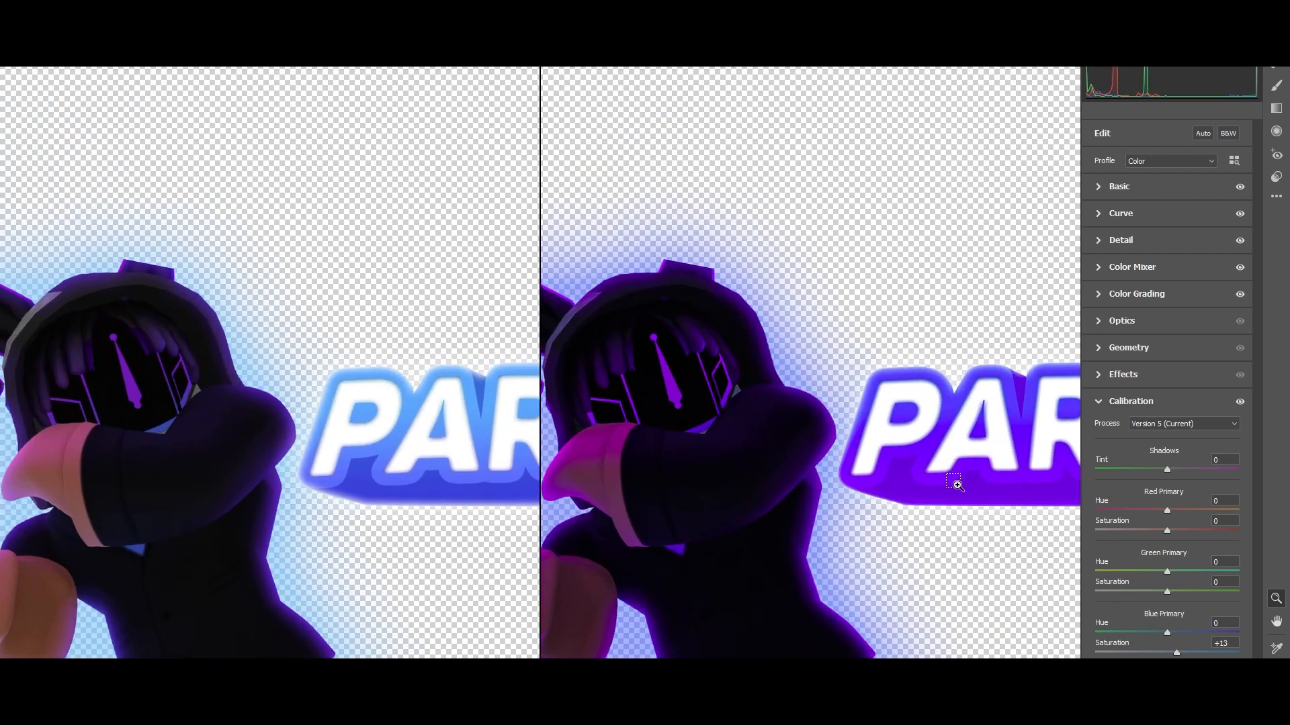
{"action": "left_click_drag", "start_coordinate": [955, 482], "coordinate": [739, 483]}
{"action": "left_click", "coordinate": [1234, 708]}
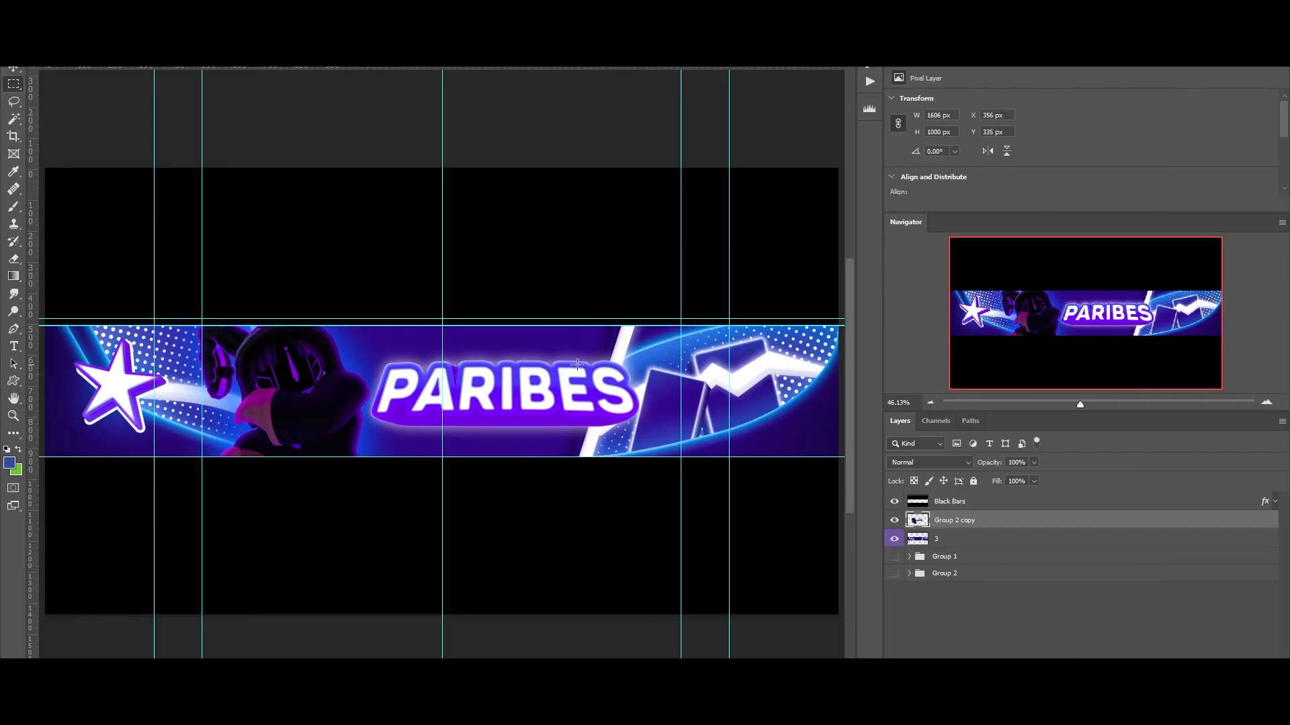
- Inspect the graded PARIBES title and character up close and within the whole banner
{"action": "key", "text": "ctrl+plus"}
{"action": "key", "text": "ctrl+plus"}
{"action": "key", "text": "ctrl+plus"}
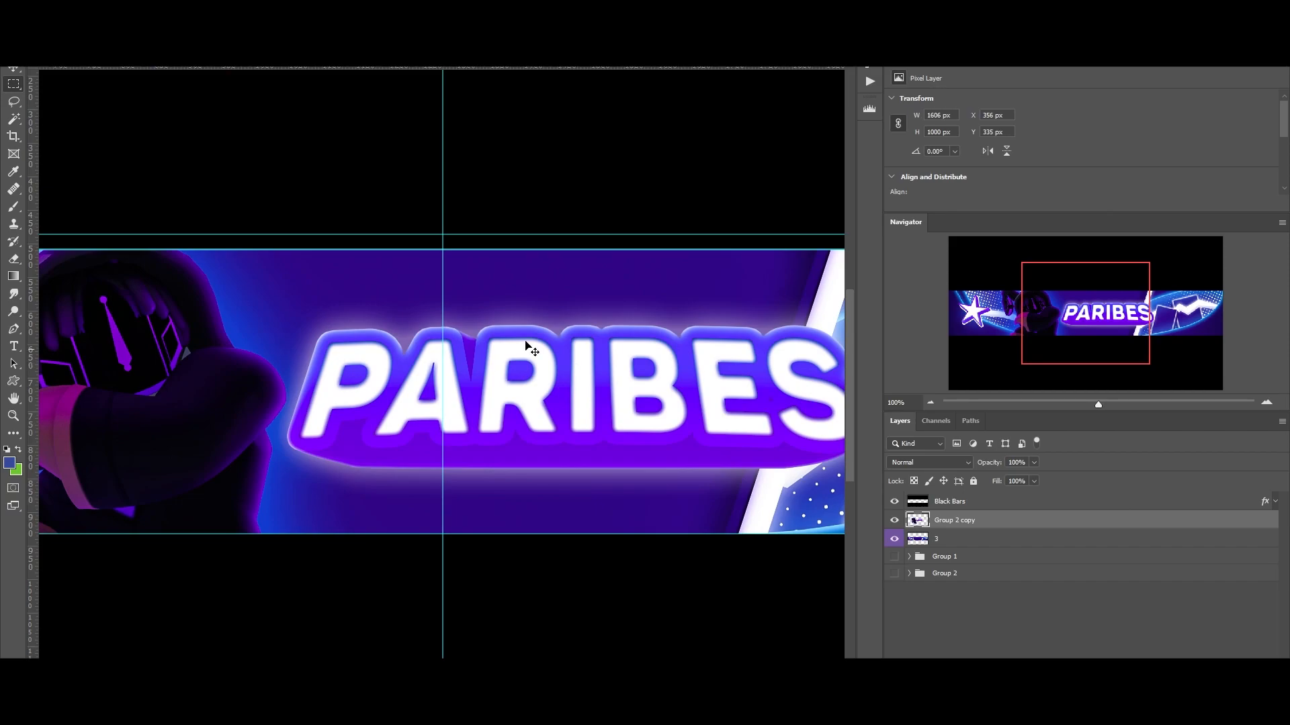
{"action": "scroll", "coordinate": [386, 446], "scroll_direction": "up", "scroll_amount": 7, "text": "ctrl"}
{"action": "scroll", "coordinate": [396, 445], "scroll_direction": "down", "scroll_amount": 3, "text": "ctrl"}
{"action": "scroll", "coordinate": [397, 452], "scroll_direction": "down", "scroll_amount": 3, "text": "ctrl"}
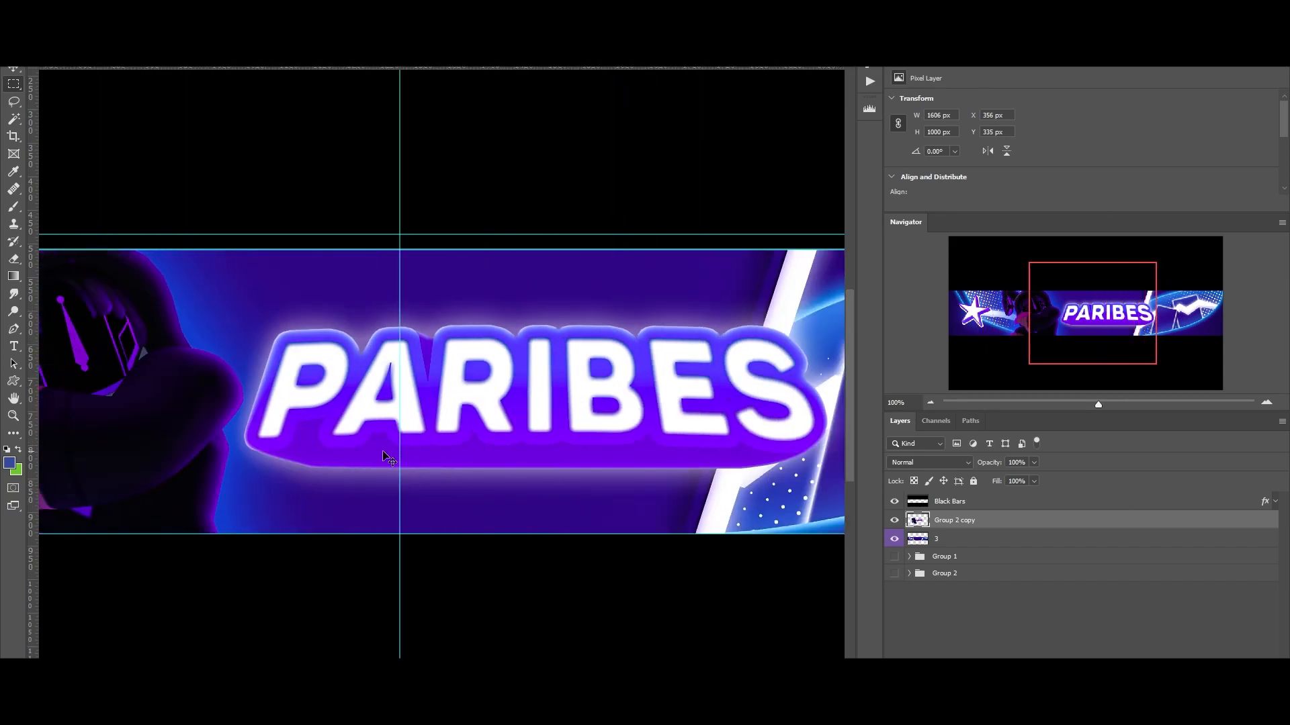
{"action": "key", "text": "ctrl+0"}
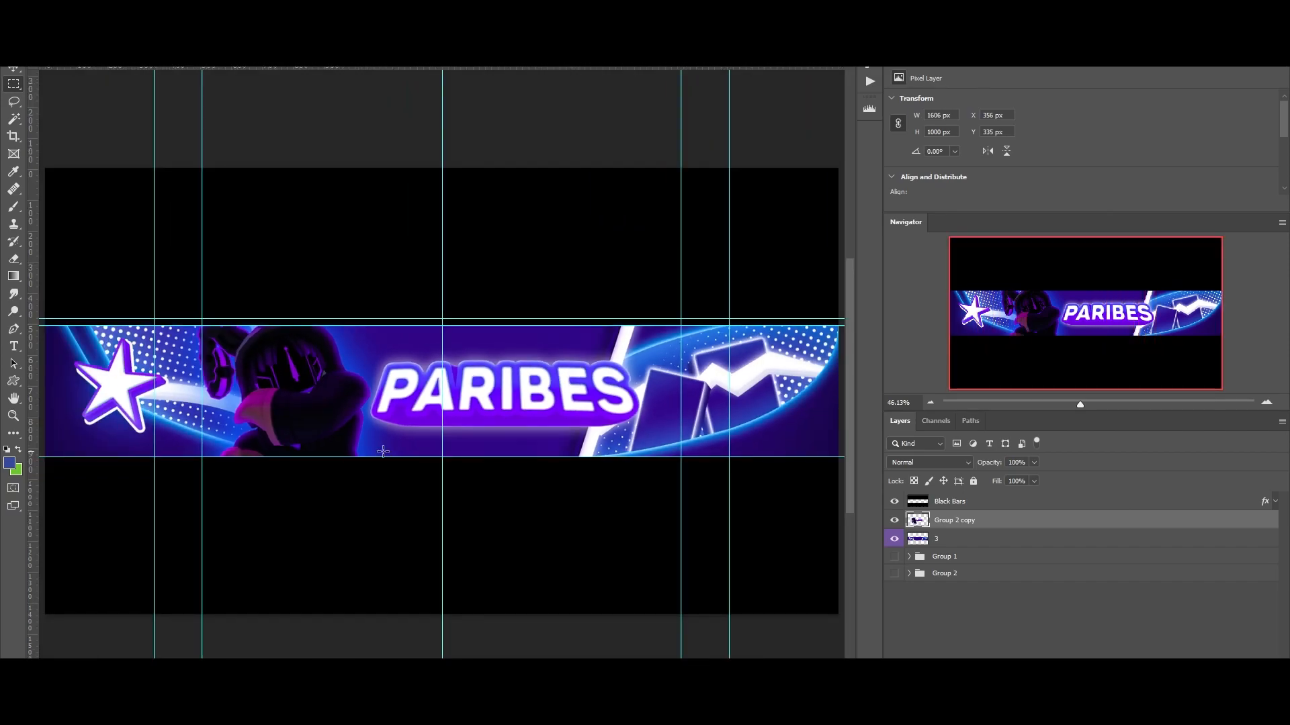